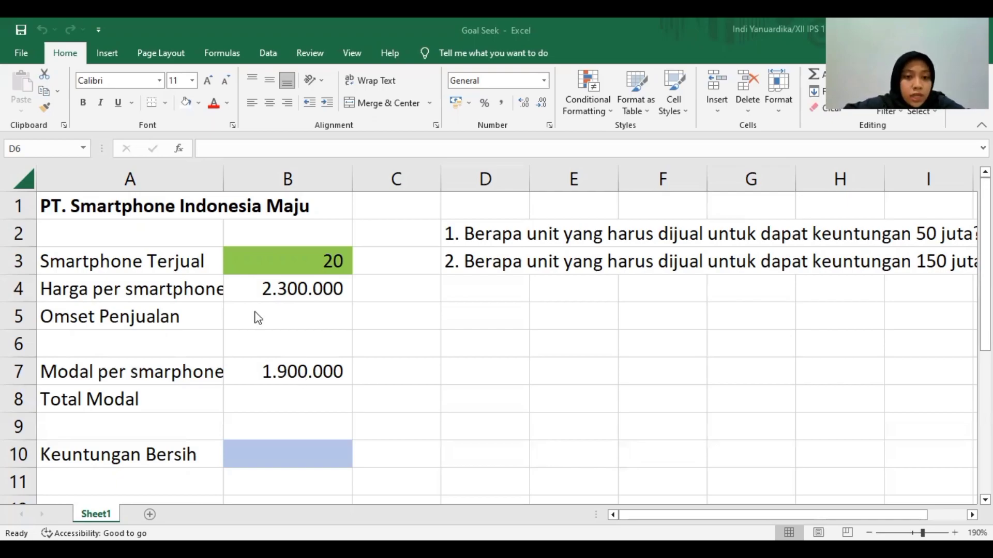
Calculate Omset Penjualan in B5 by multiplying units sold by price per smartphone with =B3*B4.
{"action": "left_click", "coordinate": [272, 325]}
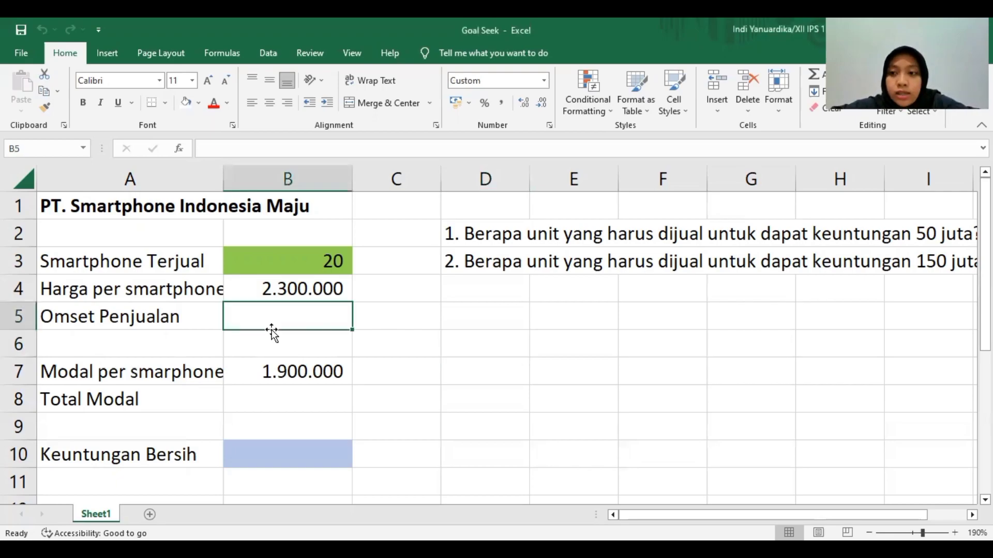
{"action": "type", "text": "="}
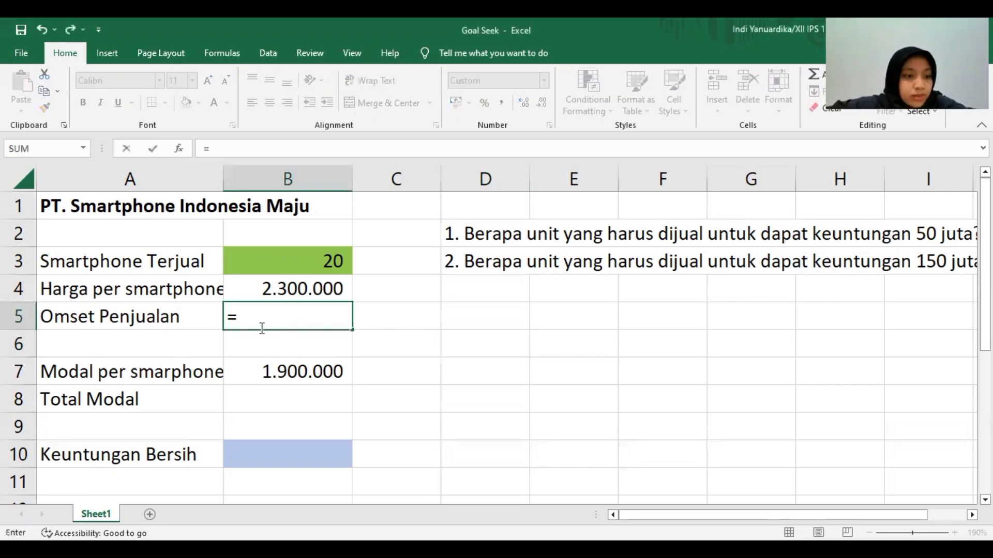
{"action": "left_click", "coordinate": [248, 261]}
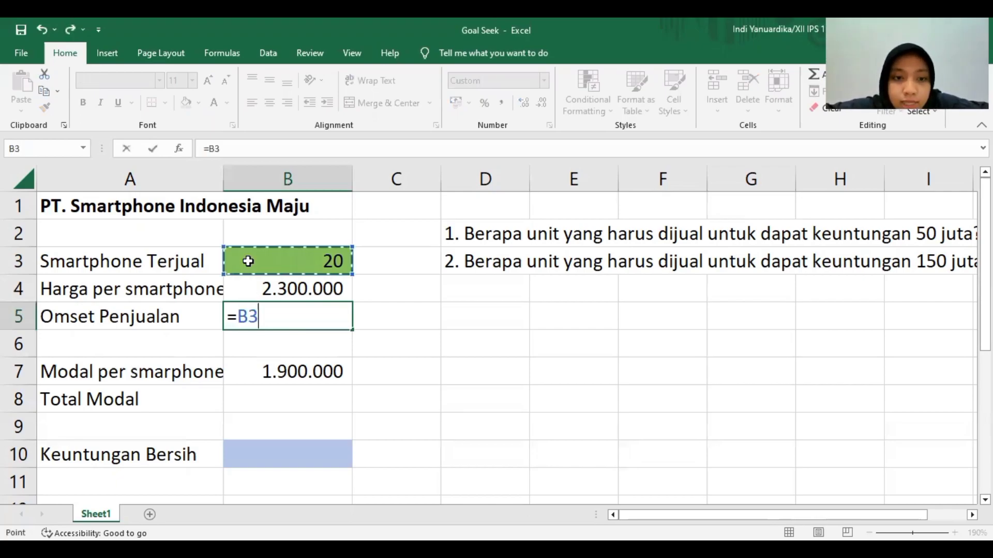
{"action": "type", "text": "*"}
{"action": "left_click", "coordinate": [271, 281]}
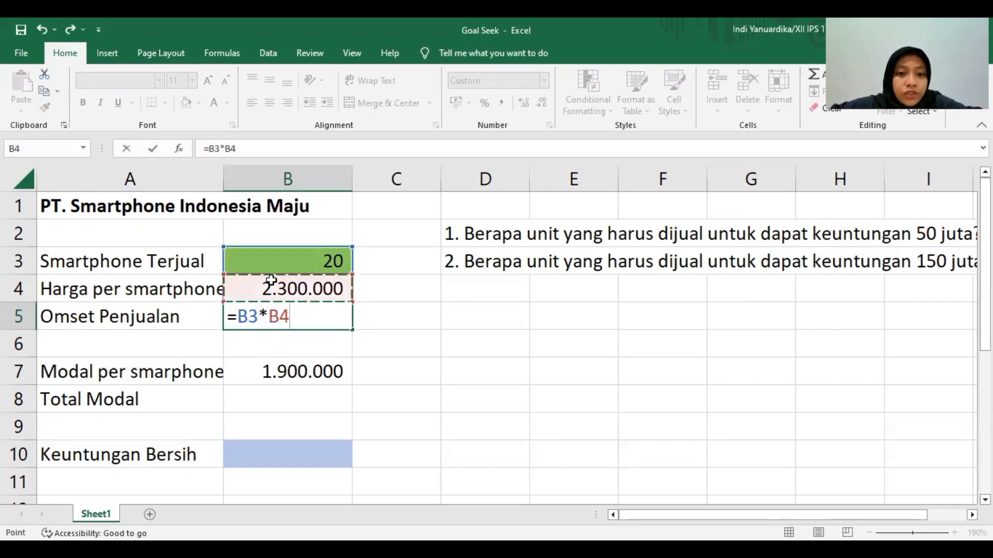
{"action": "key", "text": "Return"}
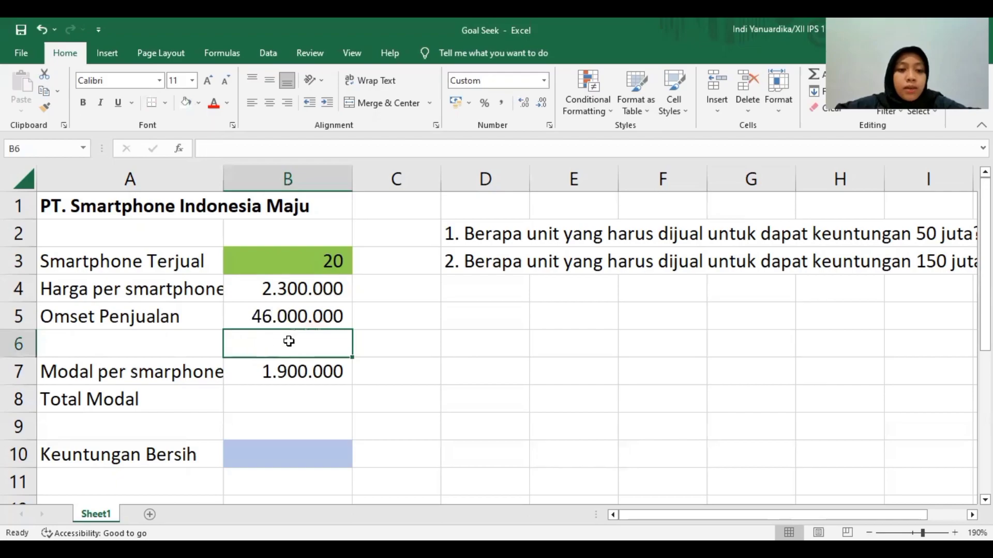
Calculate Total Modal in B8 by multiplying the capital per smartphone by units sold with =B7*B3.
{"action": "left_click", "coordinate": [299, 405]}
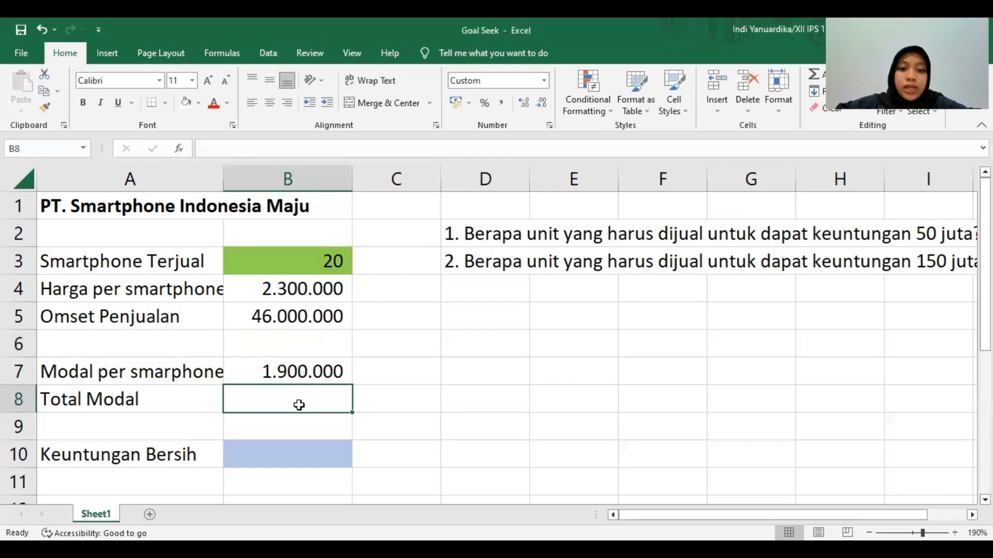
{"action": "type", "text": "="}
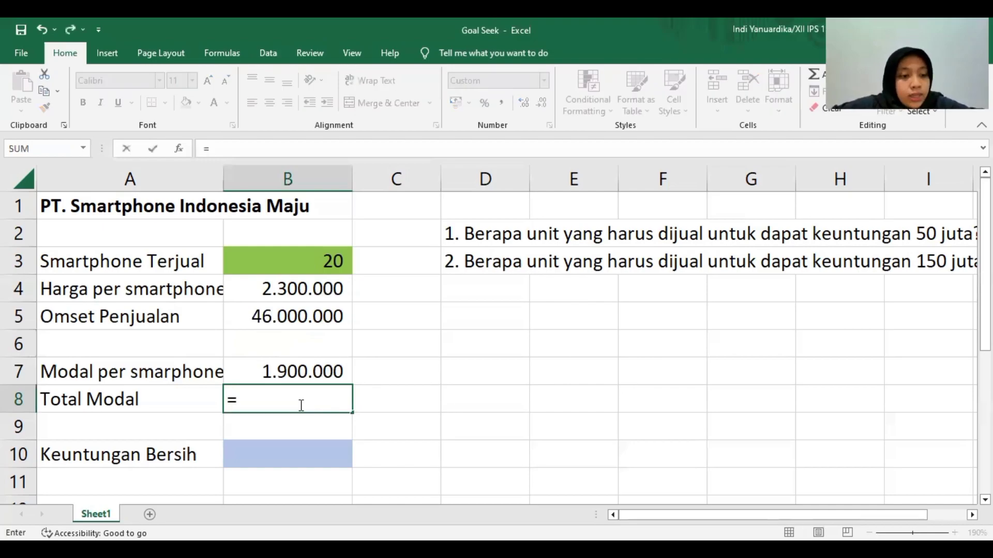
{"action": "left_click", "coordinate": [267, 376]}
{"action": "type", "text": "*"}
{"action": "left_click", "coordinate": [263, 265]}
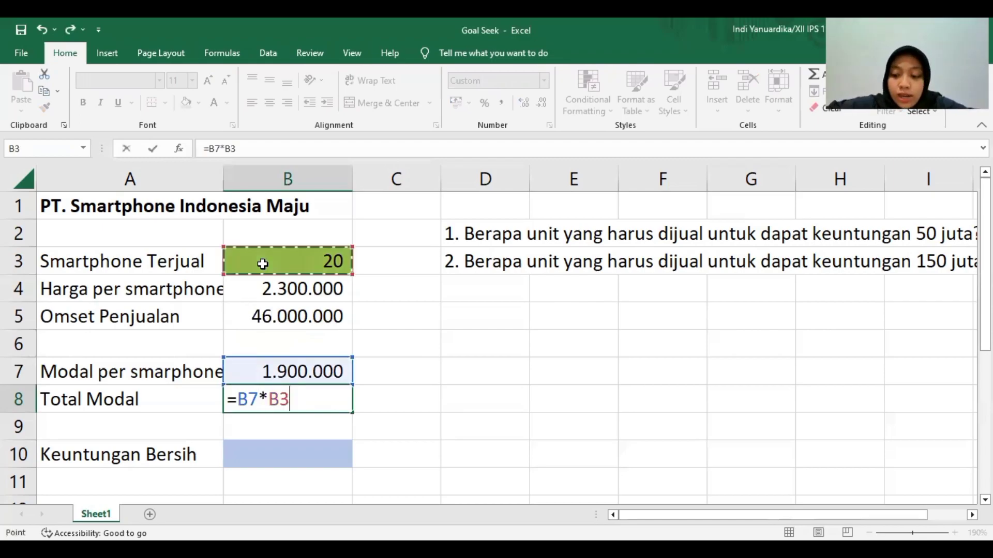
{"action": "key", "text": "Return"}
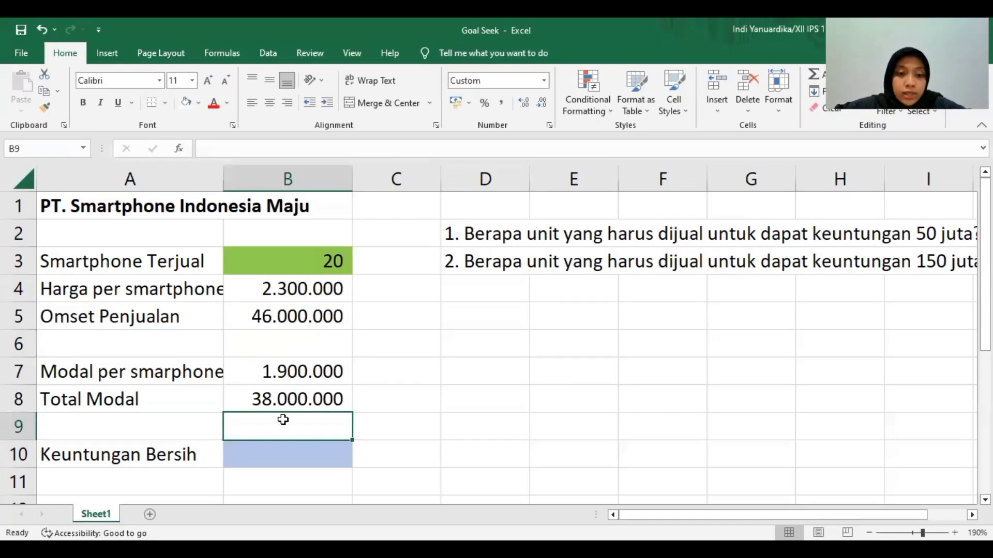
Calculate Keuntungan Bersih in B10 by subtracting Total Modal from Omset Penjualan with =B5-B8.
{"action": "scroll", "coordinate": [303, 429], "scroll_direction": "down", "scroll_amount": 1}
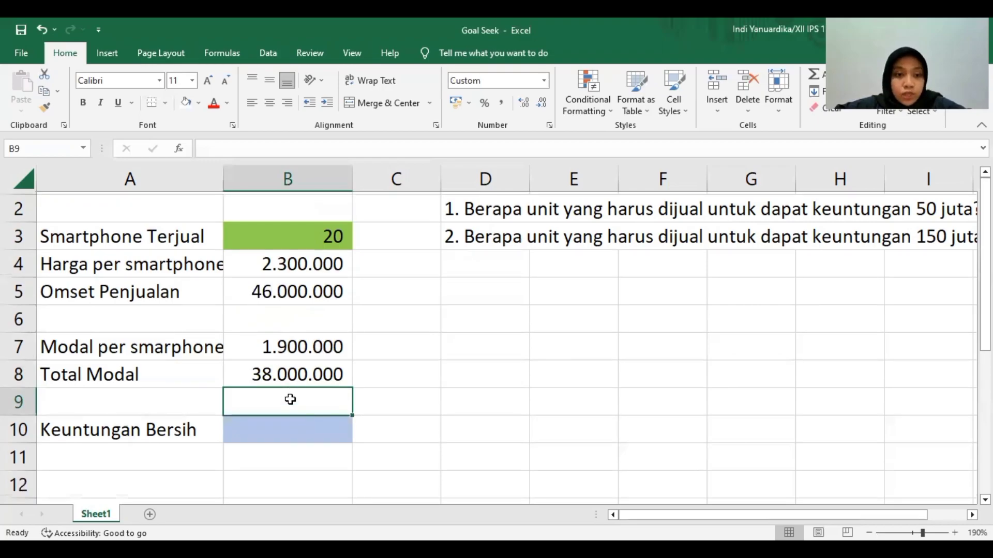
{"action": "scroll", "coordinate": [288, 401], "scroll_direction": "up", "scroll_amount": 1}
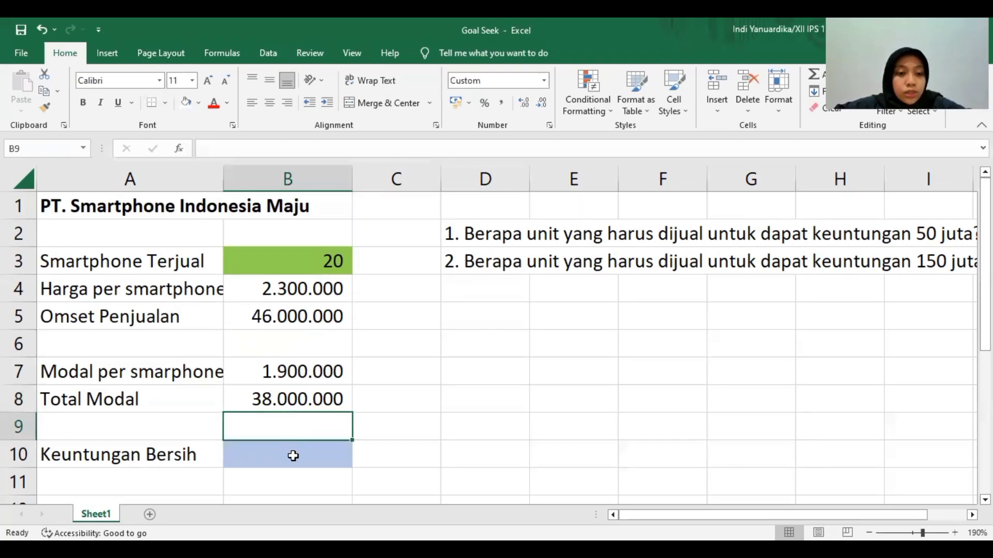
{"action": "left_click", "coordinate": [293, 456]}
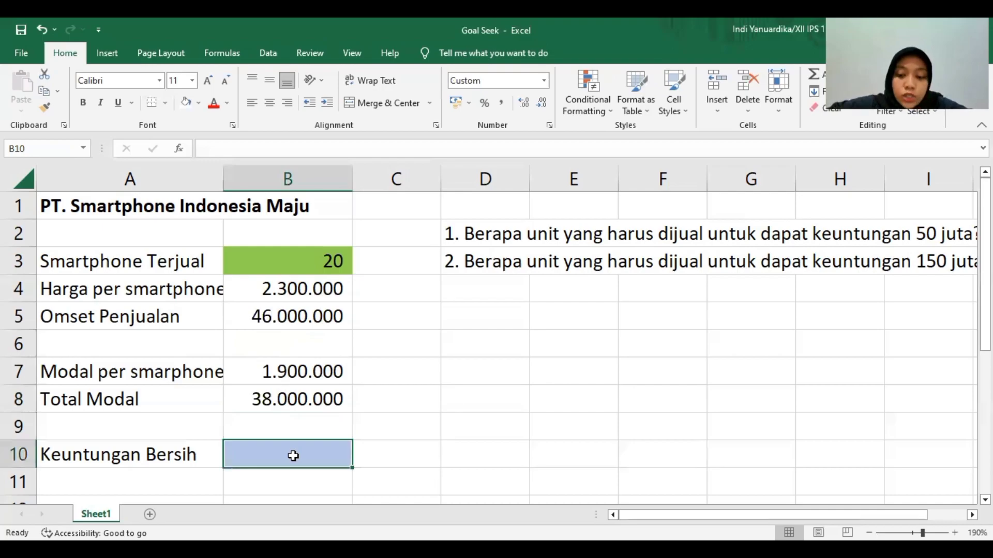
{"action": "type", "text": "="}
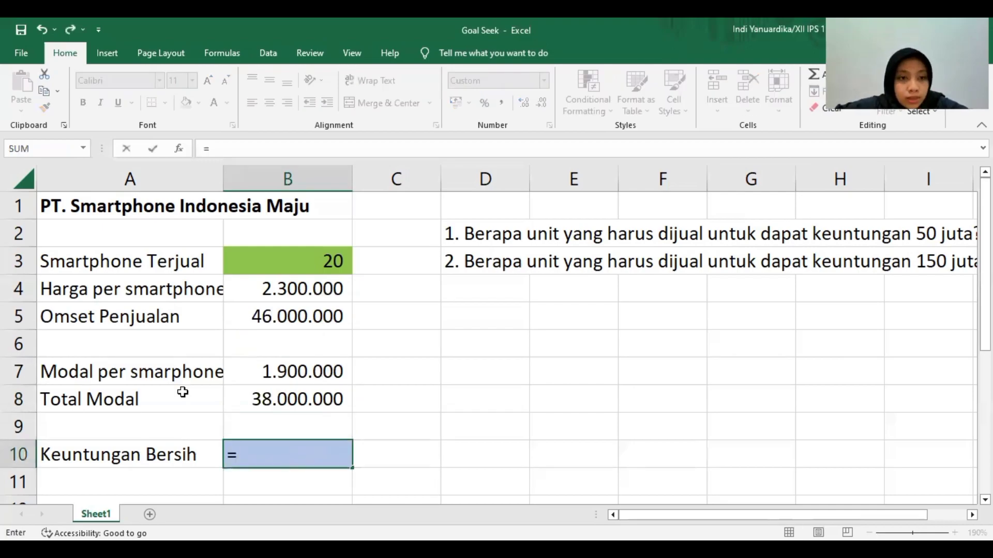
{"action": "left_click", "coordinate": [260, 316]}
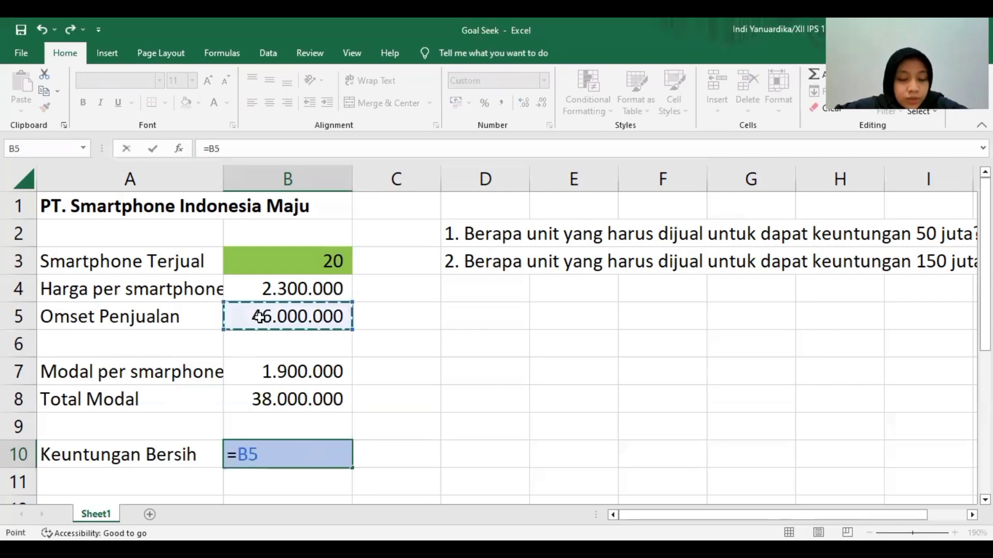
{"action": "type", "text": "-"}
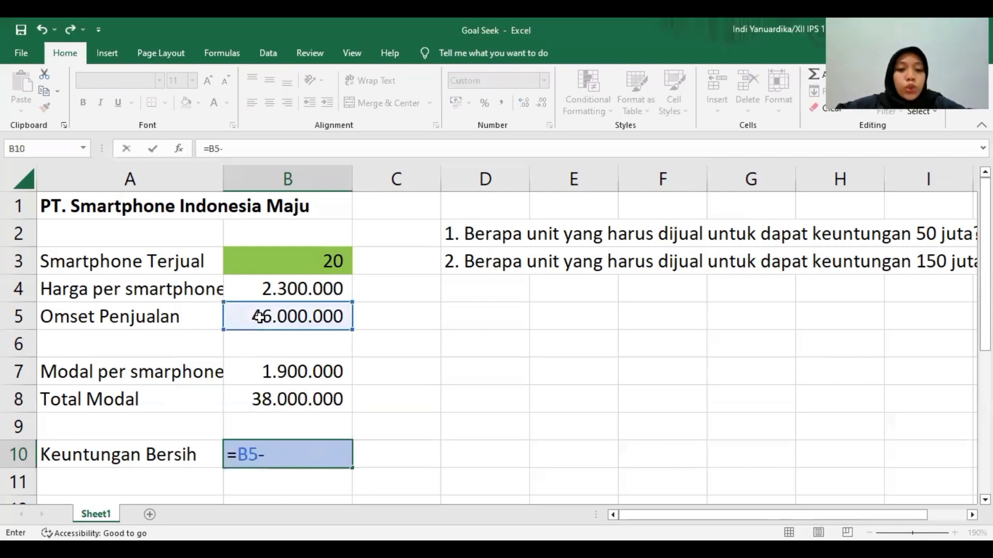
{"action": "left_click", "coordinate": [262, 399]}
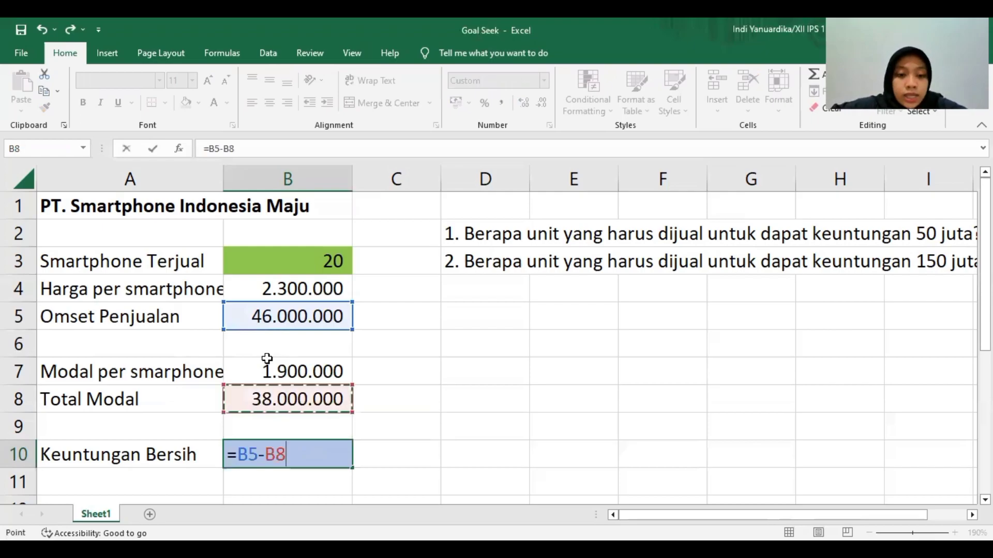
{"action": "key", "text": "Return"}
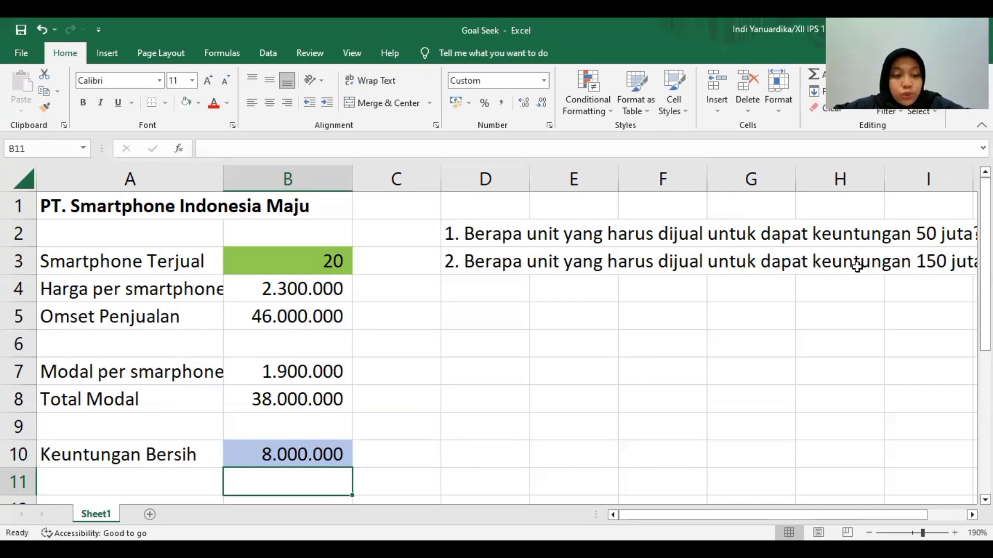
Run Goal Seek to bring Keuntungan Bersih in B10 to 50000000 by changing Smartphone Terjual in B3, and accept the solution.
{"action": "left_click", "coordinate": [268, 53]}
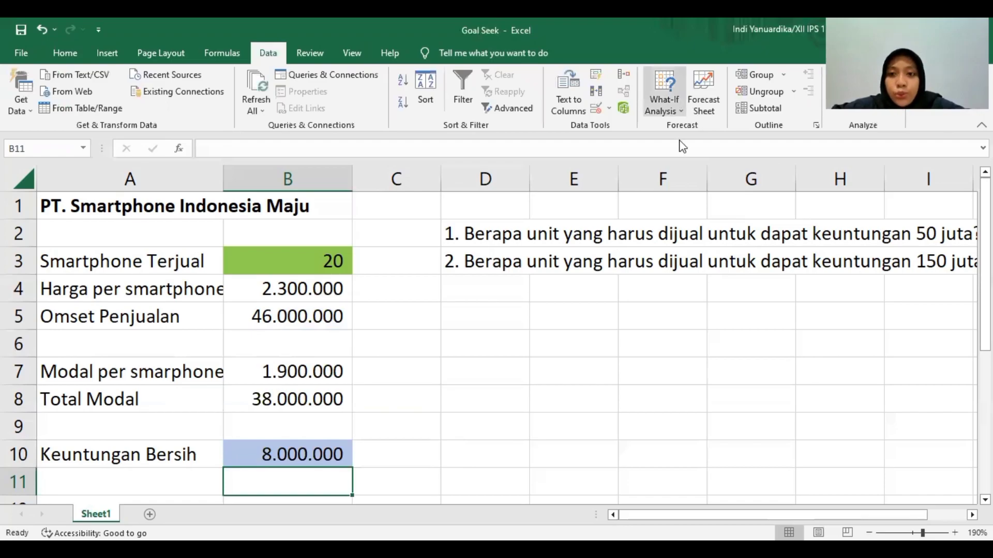
{"action": "left_click", "coordinate": [664, 104]}
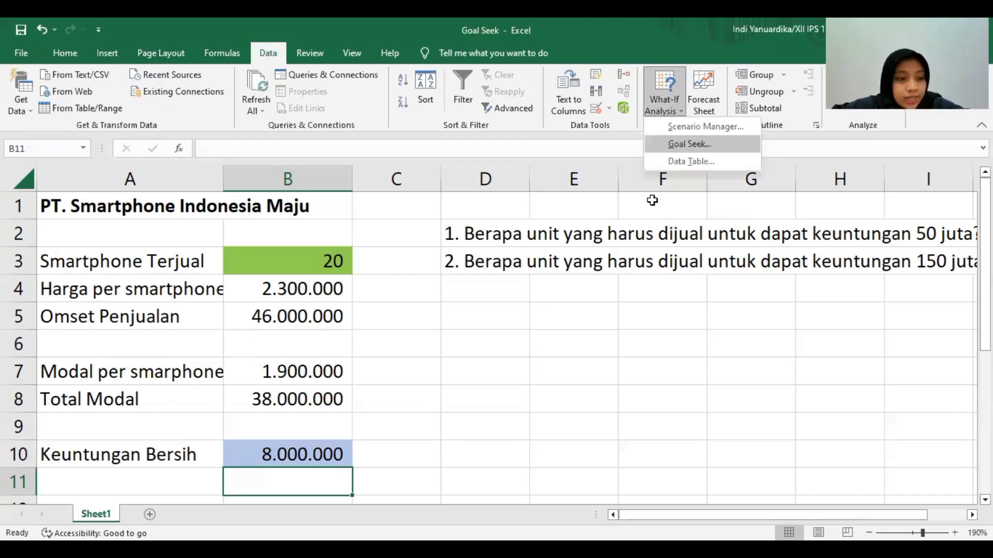
{"action": "left_click", "coordinate": [679, 144]}
{"action": "left_click", "coordinate": [634, 299]}
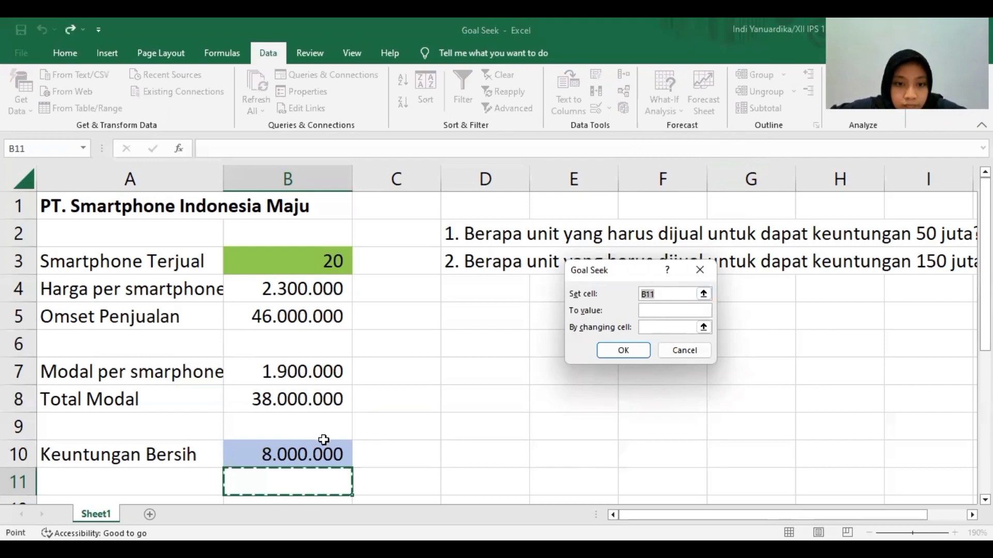
{"action": "left_click", "coordinate": [319, 455]}
{"action": "left_click", "coordinate": [662, 310]}
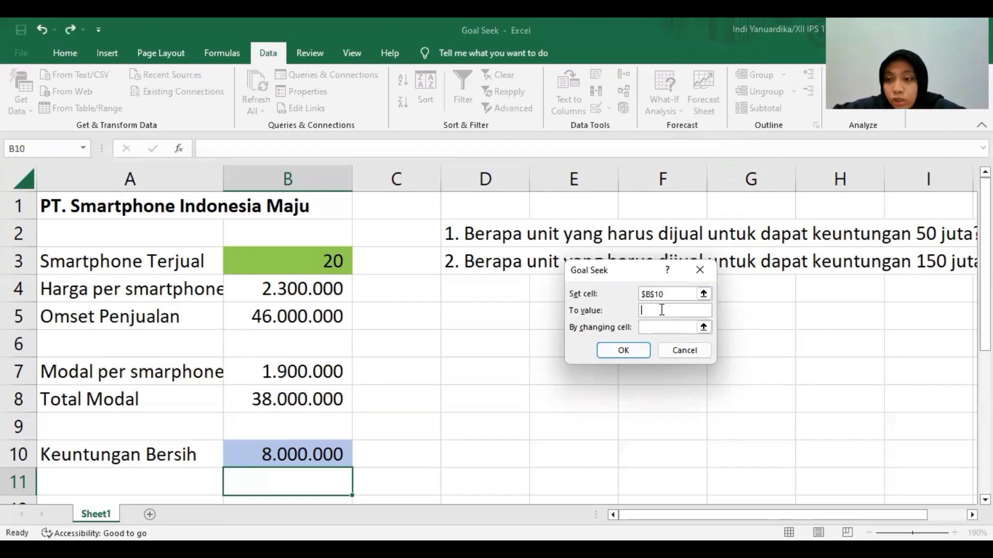
{"action": "type", "text": "5"}
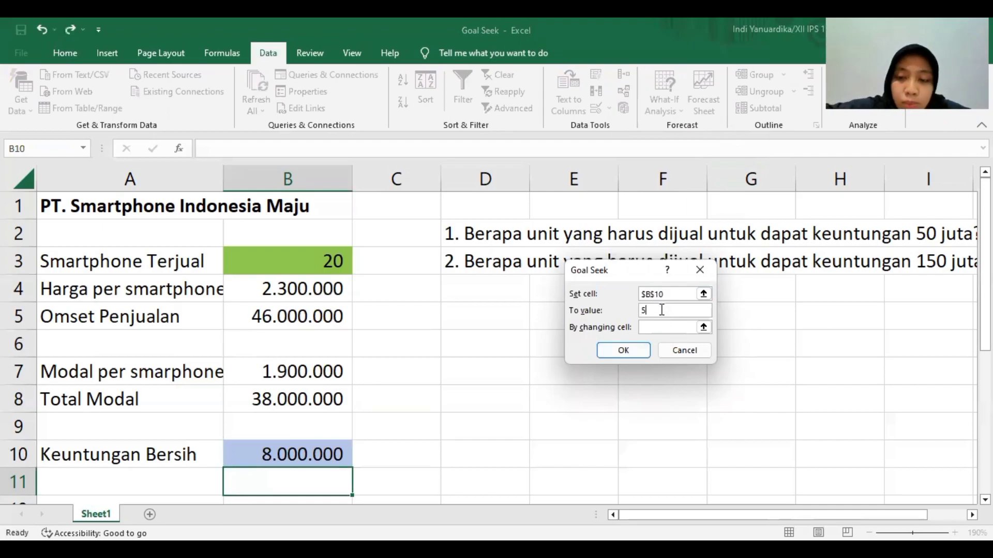
{"action": "type", "text": "0"}
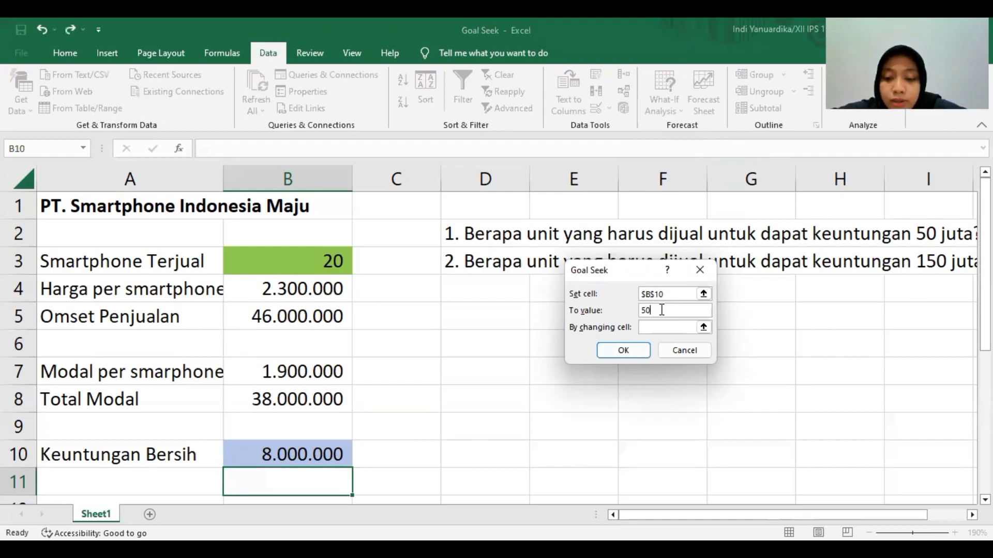
{"action": "type", "text": "000000"}
{"action": "key", "text": "Tab"}
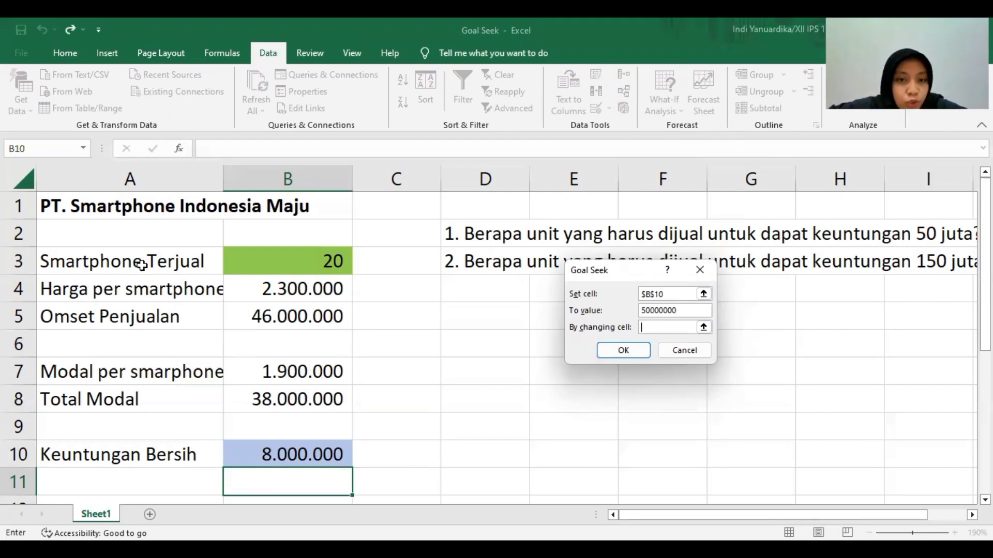
{"action": "left_click", "coordinate": [283, 263]}
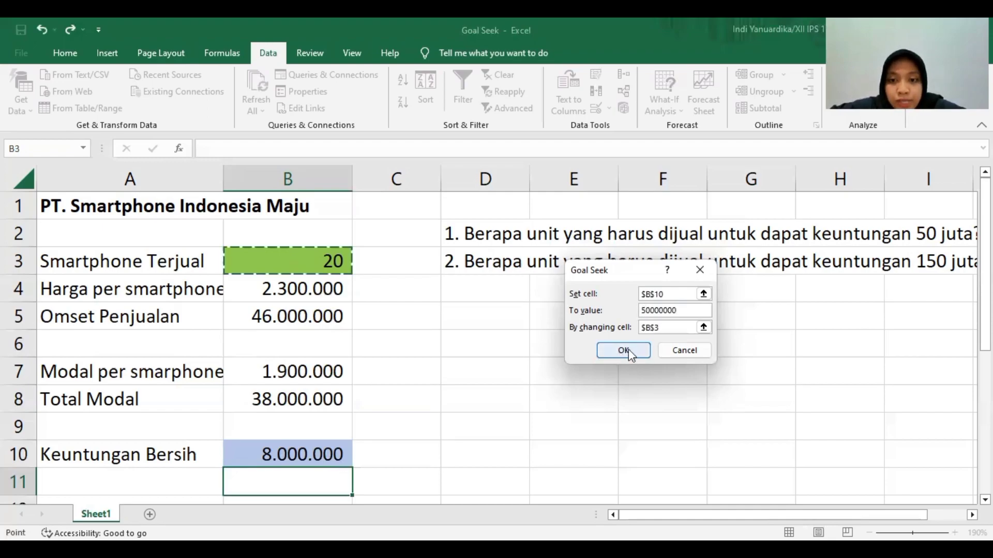
{"action": "left_click", "coordinate": [624, 351]}
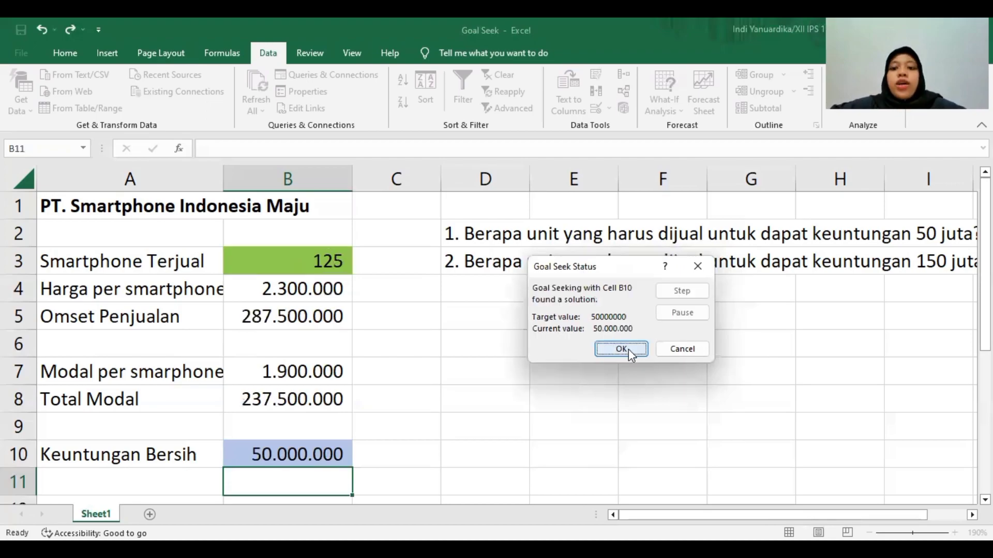
{"action": "key", "text": "Return"}
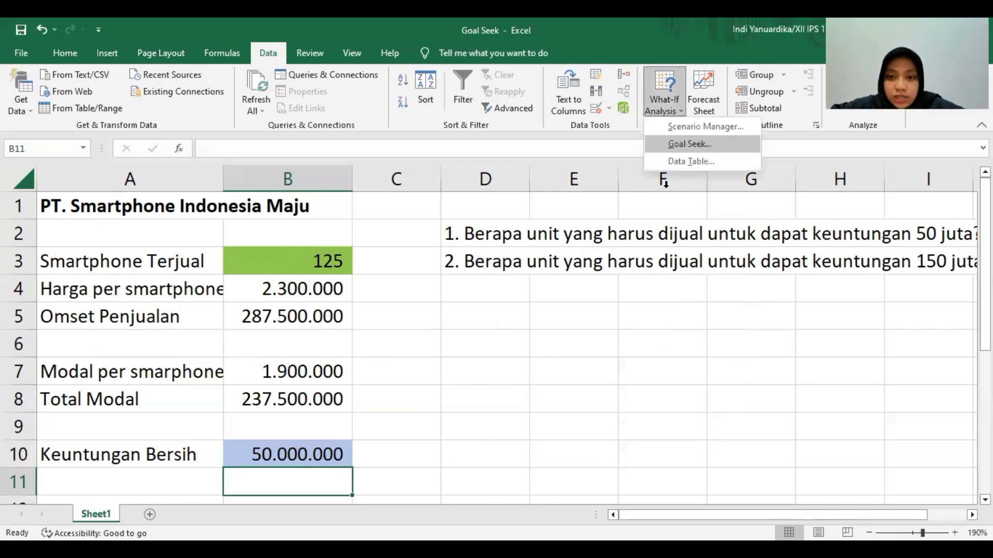
Run Goal Seek again with a target of 150000000 for B10 by changing B3, and accept the solution.
{"action": "key", "text": "g"}
{"action": "left_click", "coordinate": [319, 451]}
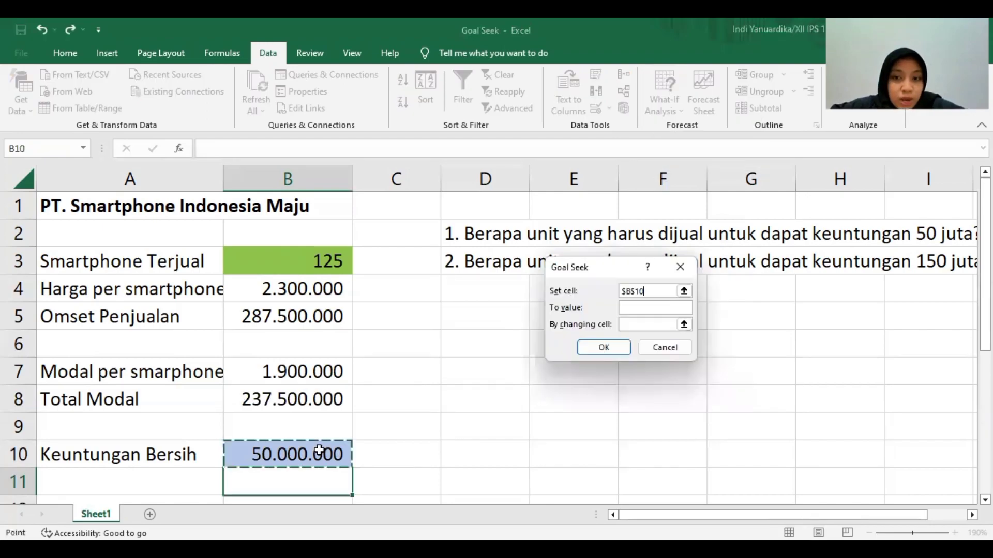
{"action": "left_click", "coordinate": [630, 308]}
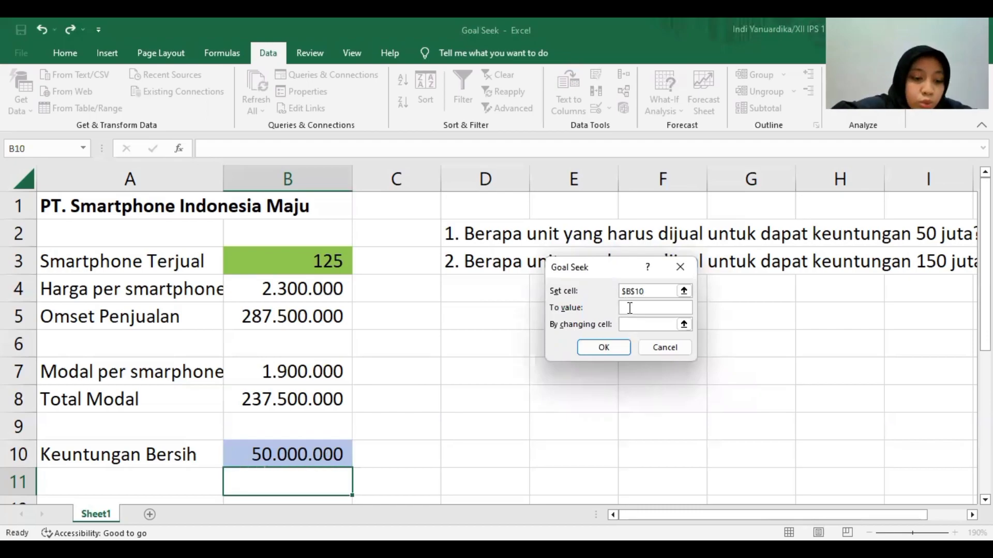
{"action": "type", "text": "150"}
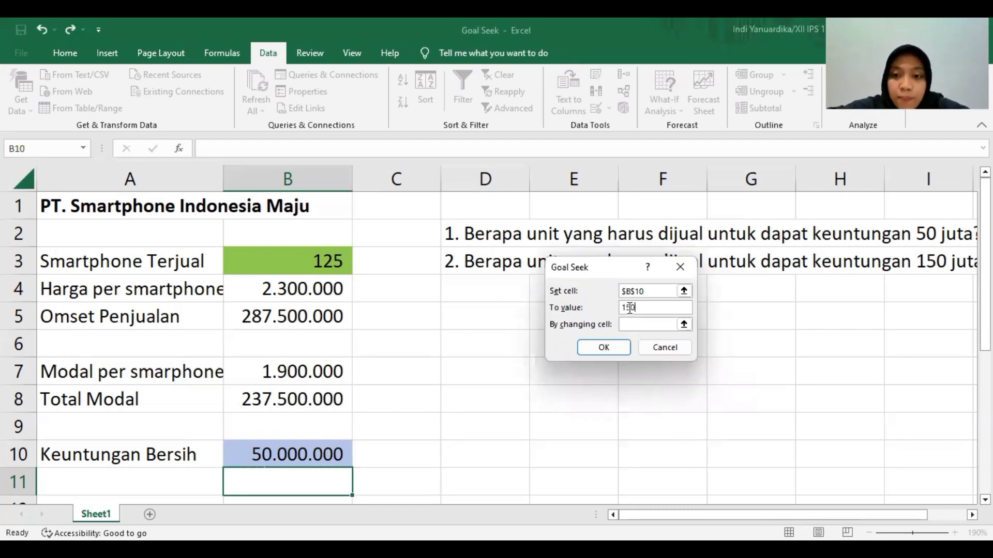
{"action": "type", "text": "000000"}
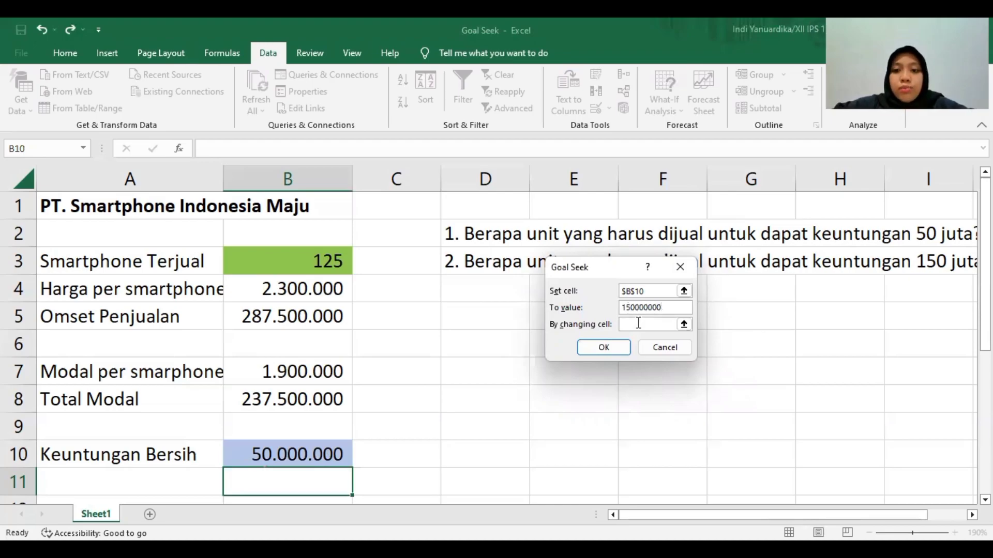
{"action": "left_click", "coordinate": [640, 327]}
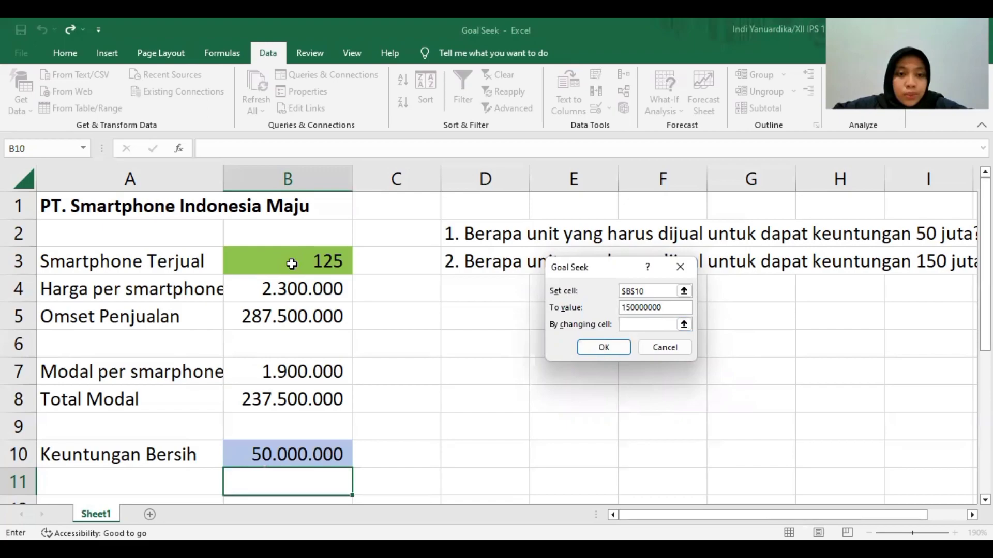
{"action": "left_click", "coordinate": [288, 261]}
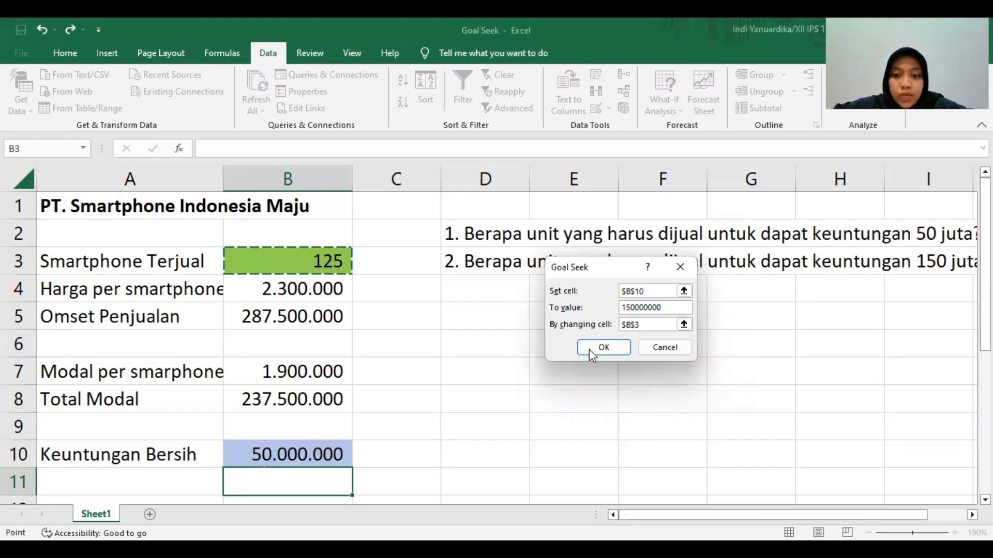
{"action": "left_click", "coordinate": [604, 348]}
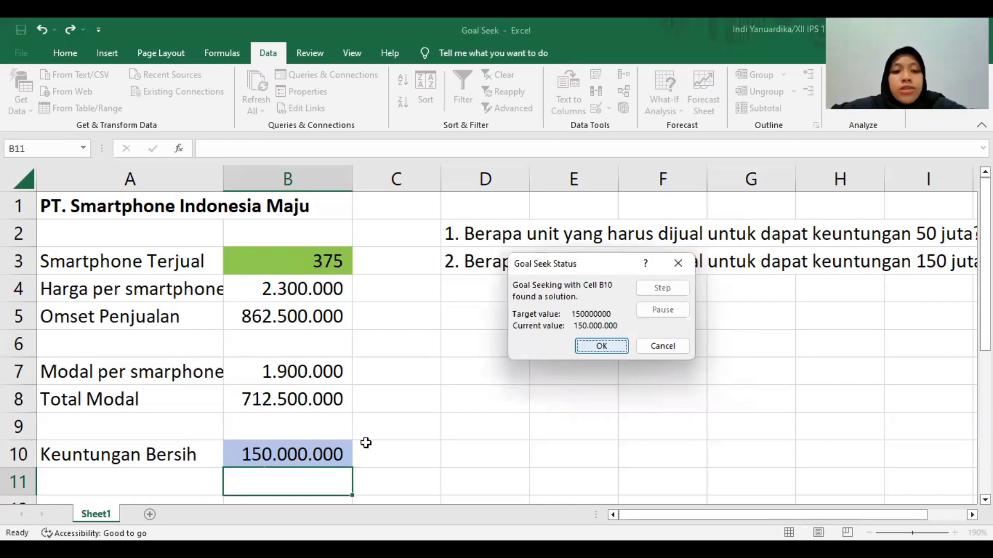
{"action": "key", "text": "Return"}
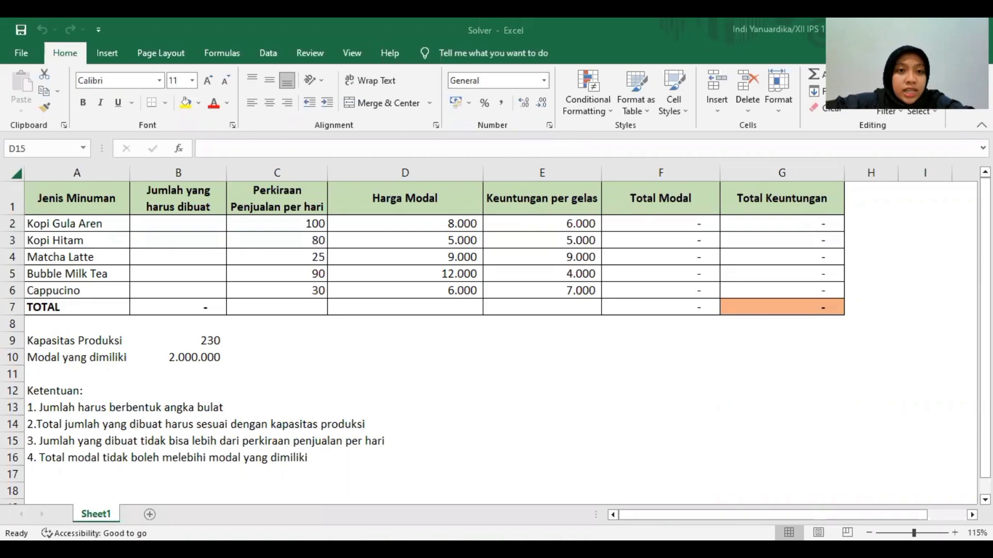
Open Solver and set the objective to maximize the overall Total Keuntungan in G7.
{"action": "left_click", "coordinate": [265, 53]}
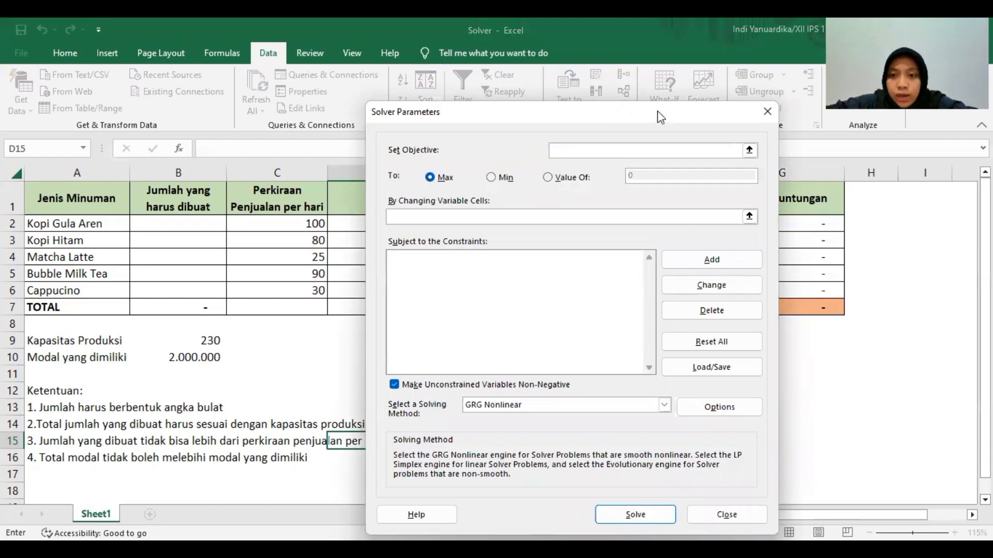
{"action": "left_click", "coordinate": [761, 308]}
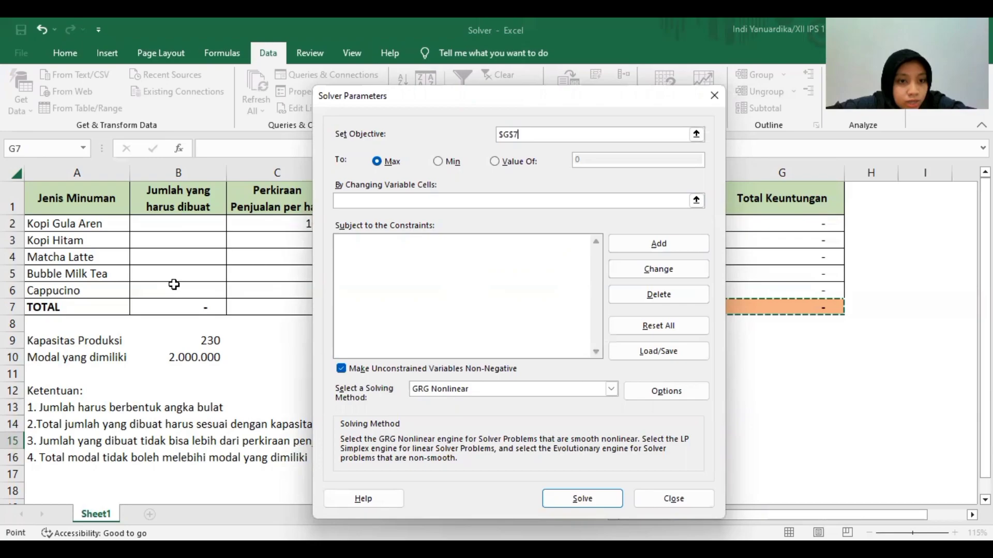
{"action": "left_click_drag", "start_coordinate": [178, 223], "coordinate": [174, 285]}
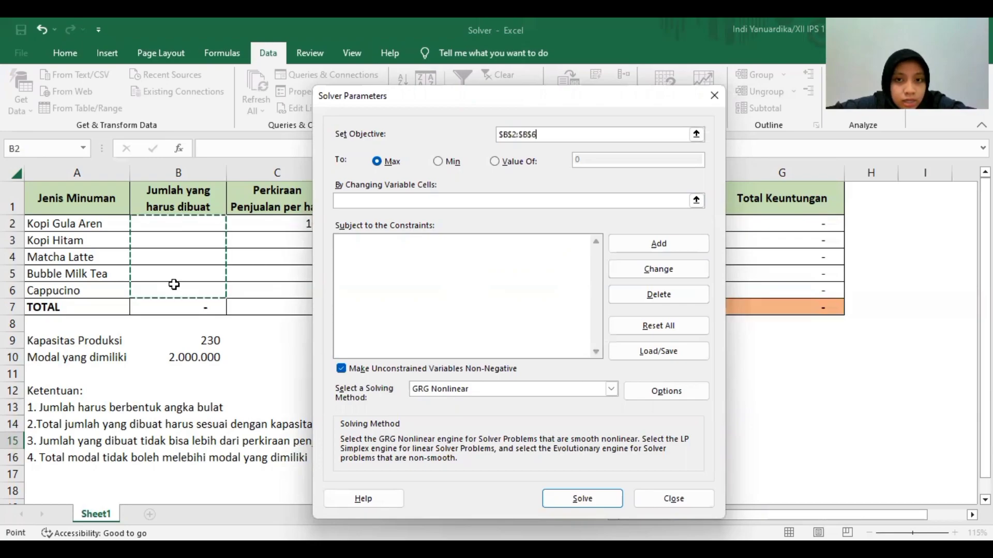
{"action": "left_click", "coordinate": [554, 136]}
{"action": "key", "text": "BackSpace"}
{"action": "key", "text": "BackSpace"}
{"action": "key", "text": "BackSpace"}
{"action": "key", "text": "BackSpace"}
{"action": "key", "text": "BackSpace"}
{"action": "key", "text": "BackSpace"}
{"action": "key", "text": "BackSpace"}
{"action": "key", "text": "BackSpace"}
{"action": "key", "text": "BackSpace"}
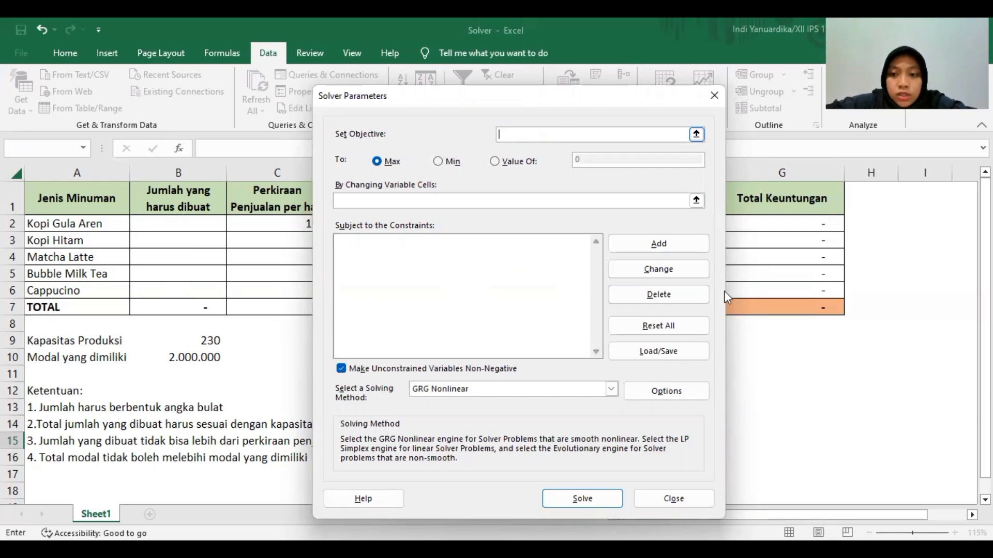
{"action": "left_click", "coordinate": [752, 307]}
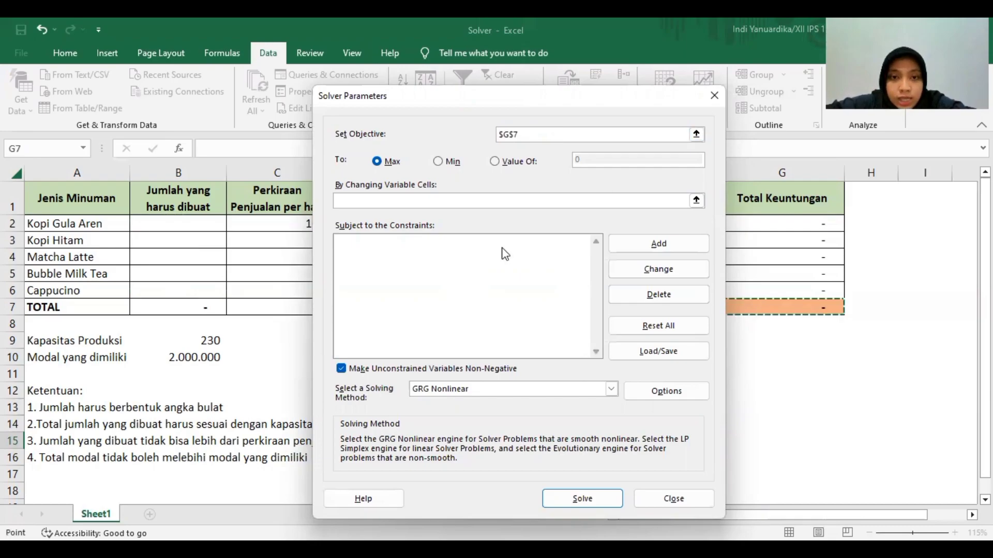
Set the Solver's changing variable cells to the Jumlah yang harus dibuat range B2:B6.
{"action": "left_click", "coordinate": [464, 203]}
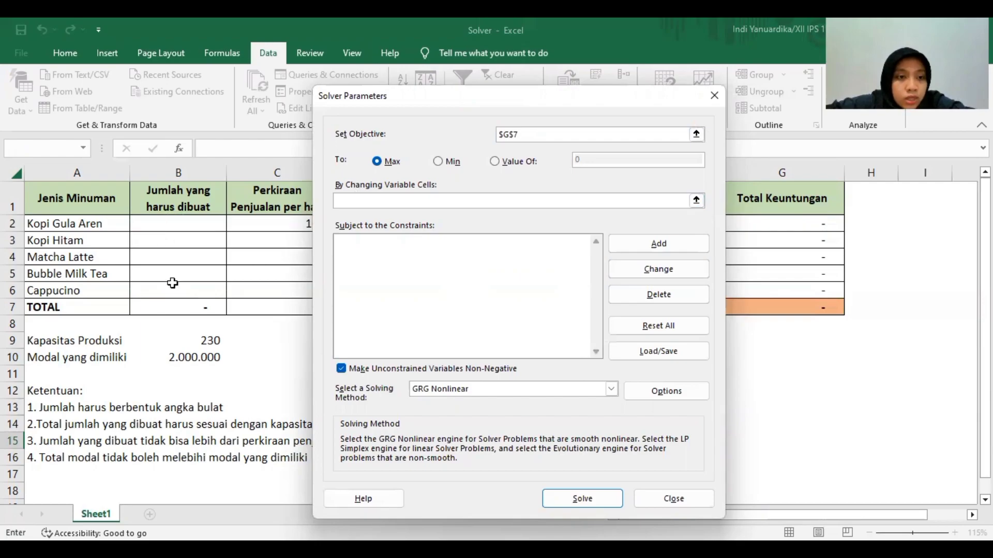
{"action": "left_click_drag", "start_coordinate": [172, 223], "coordinate": [179, 286]}
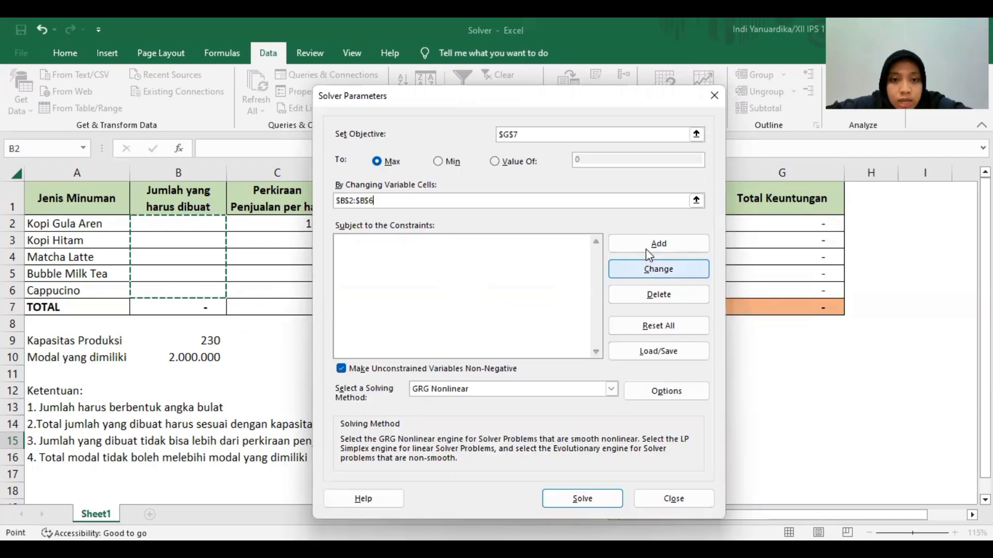
Add a Solver constraint requiring the production quantities in B2:B6 to be integers.
{"action": "left_click", "coordinate": [647, 250]}
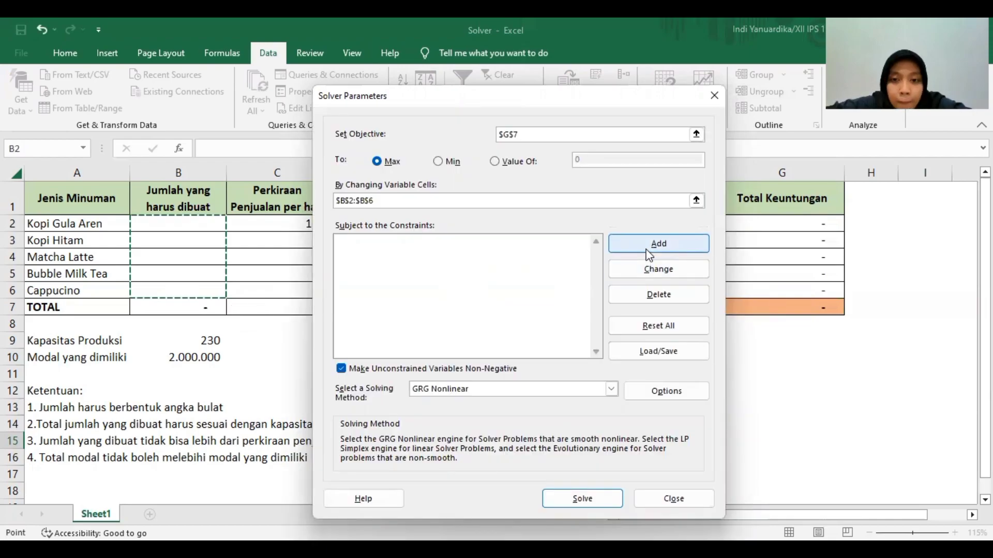
{"action": "left_click", "coordinate": [649, 254]}
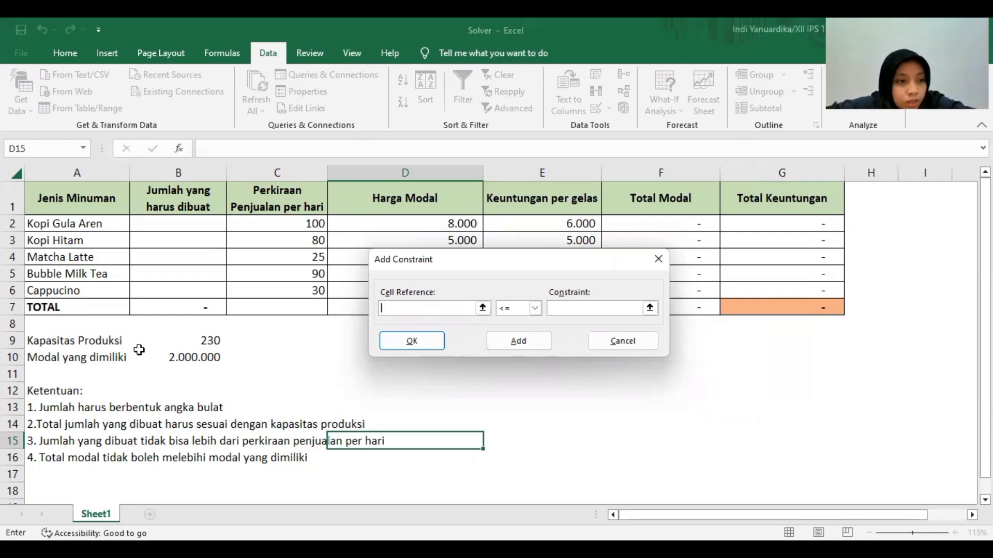
{"action": "left_click", "coordinate": [163, 228]}
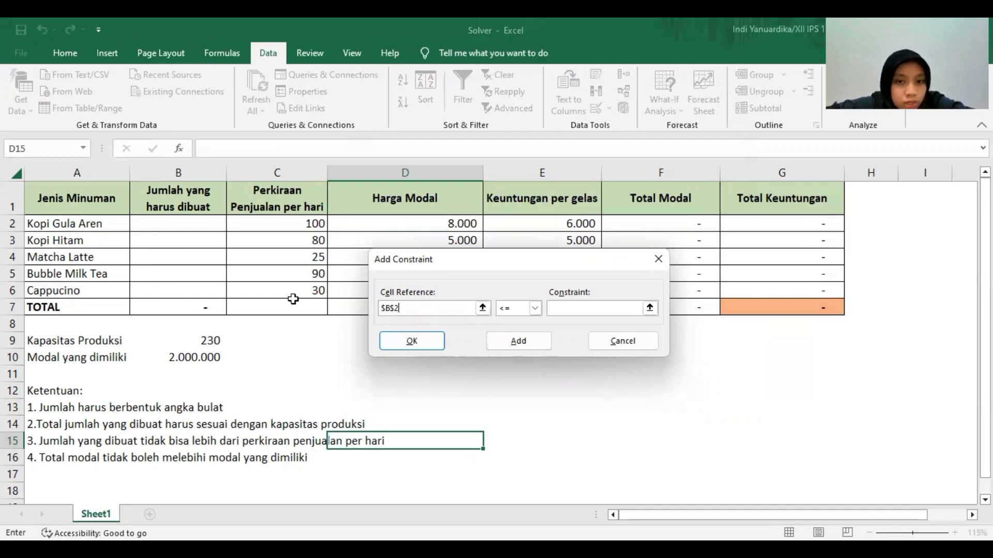
{"action": "key", "text": "shift+Down"}
{"action": "key", "text": "shift+Down"}
{"action": "key", "text": "shift+Down"}
{"action": "key", "text": "shift+Down"}
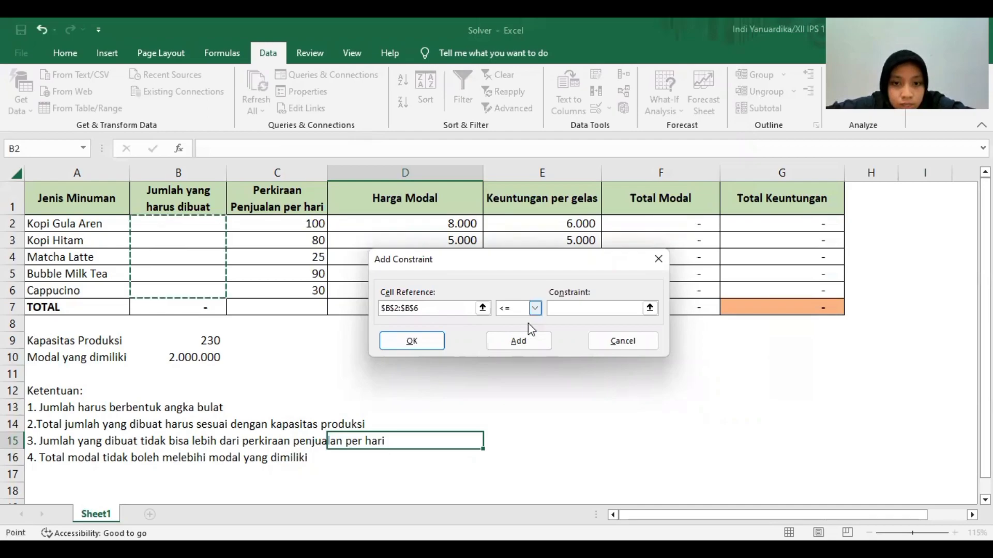
{"action": "left_click", "coordinate": [535, 308]}
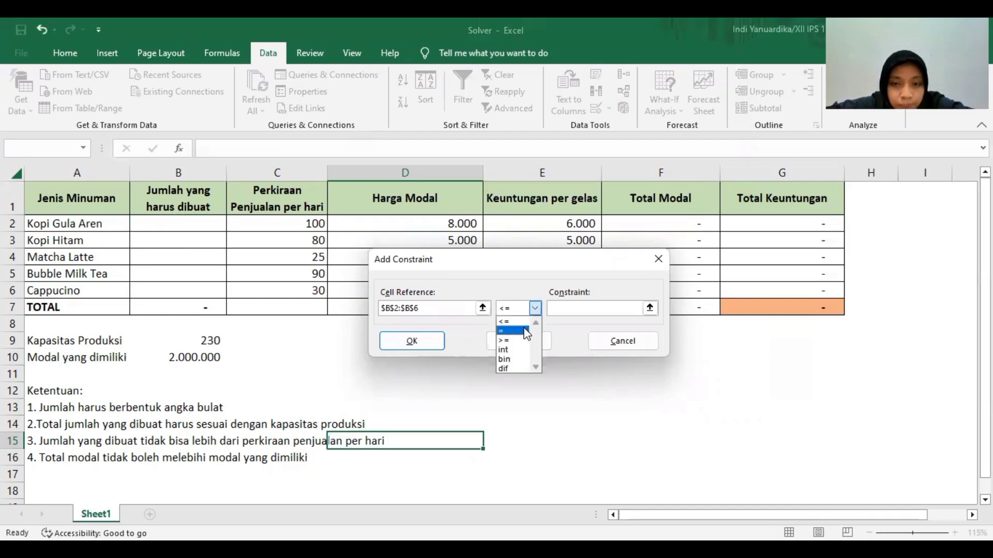
{"action": "left_click", "coordinate": [522, 330]}
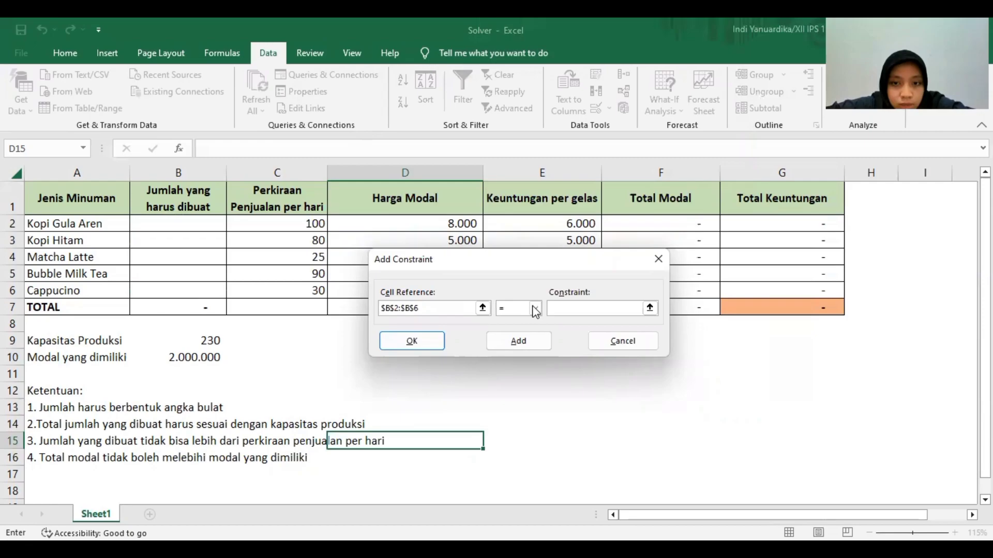
{"action": "left_click", "coordinate": [520, 345]}
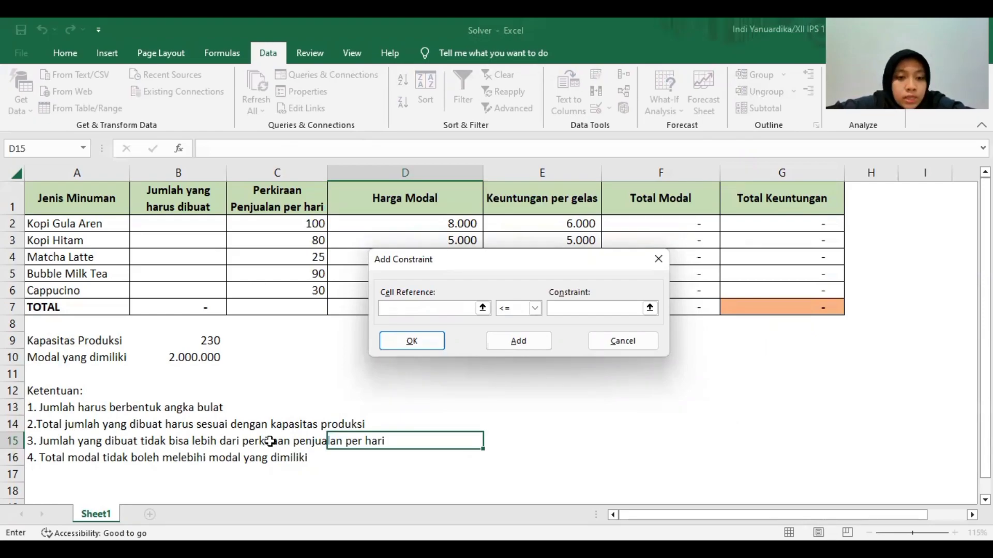
Add a constraint making the total quantity in B7 equal to the Kapasitas Produksi in B9.
{"action": "left_click", "coordinate": [179, 309]}
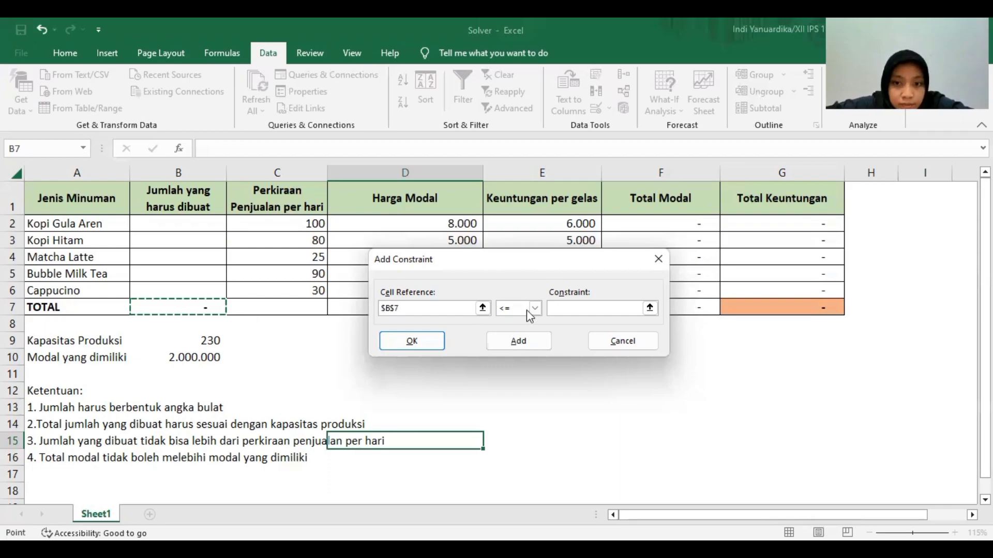
{"action": "left_click", "coordinate": [521, 327]}
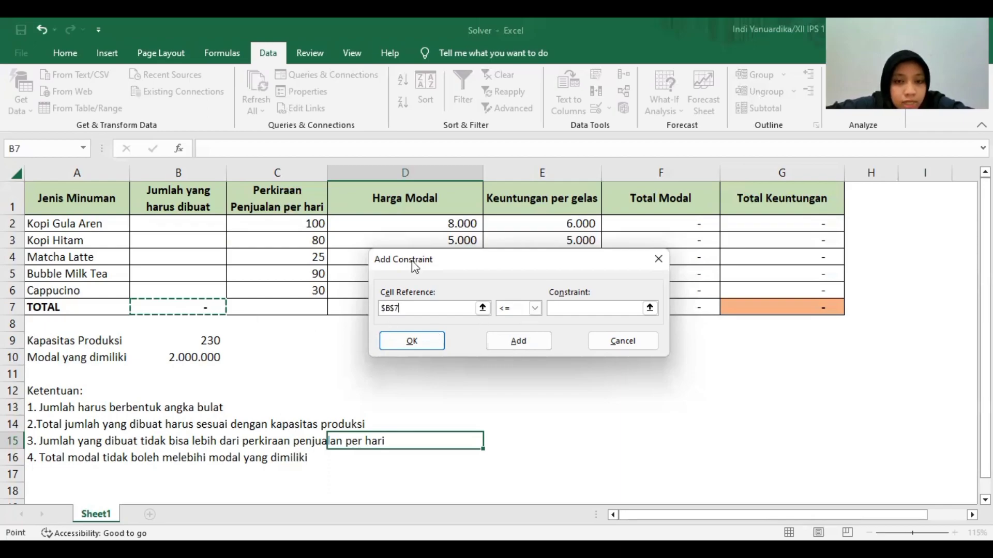
{"action": "left_click", "coordinate": [191, 345]}
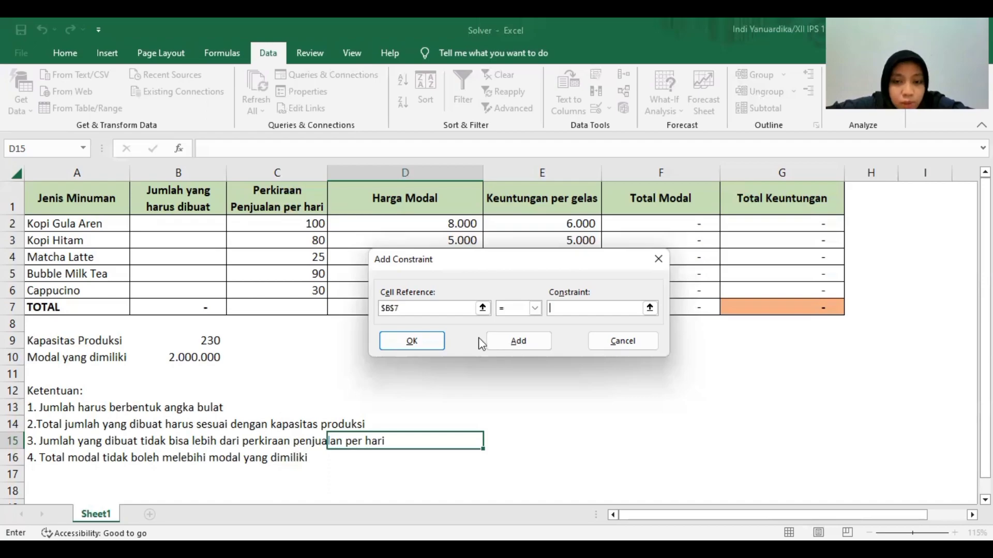
{"action": "left_click", "coordinate": [504, 336]}
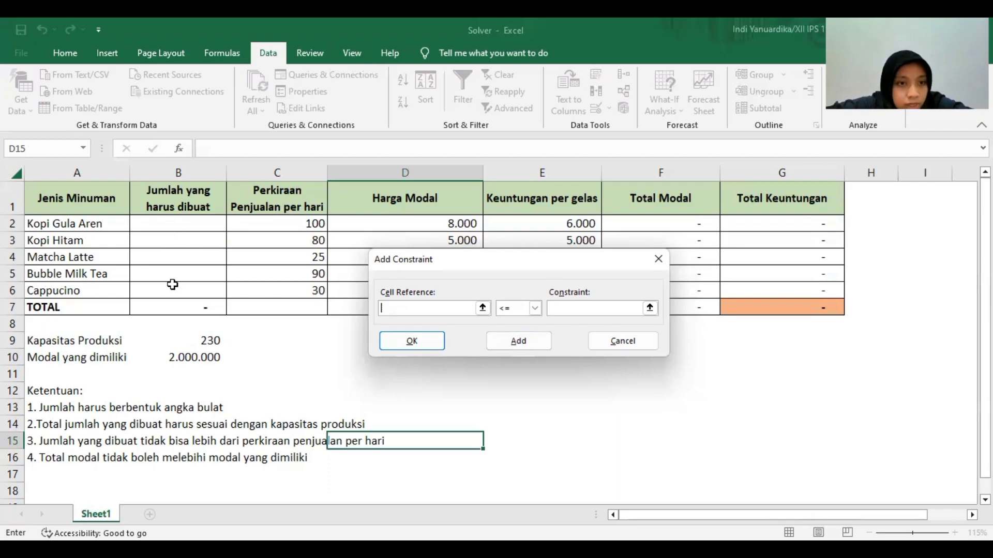
Add a constraint keeping the quantities in B2:B6 less than or equal to the daily sales estimates in C2:C6.
{"action": "left_click_drag", "start_coordinate": [172, 224], "coordinate": [172, 285]}
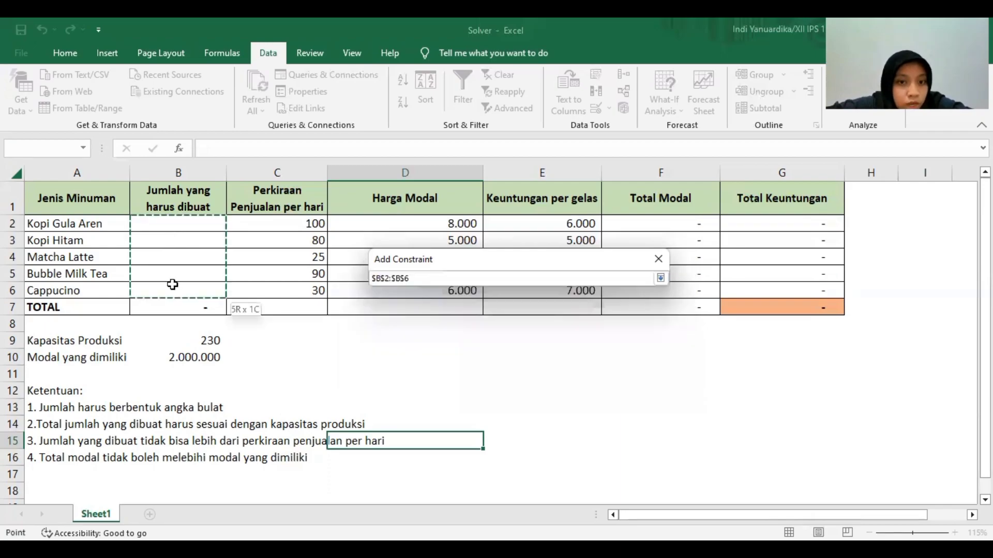
{"action": "left_click", "coordinate": [535, 310]}
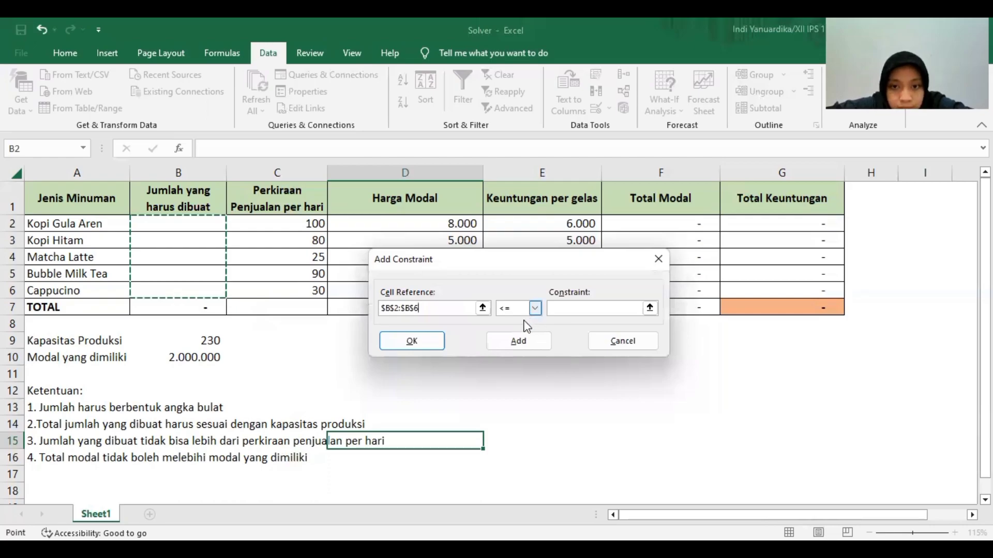
{"action": "left_click", "coordinate": [535, 308]}
{"action": "left_click", "coordinate": [590, 308]}
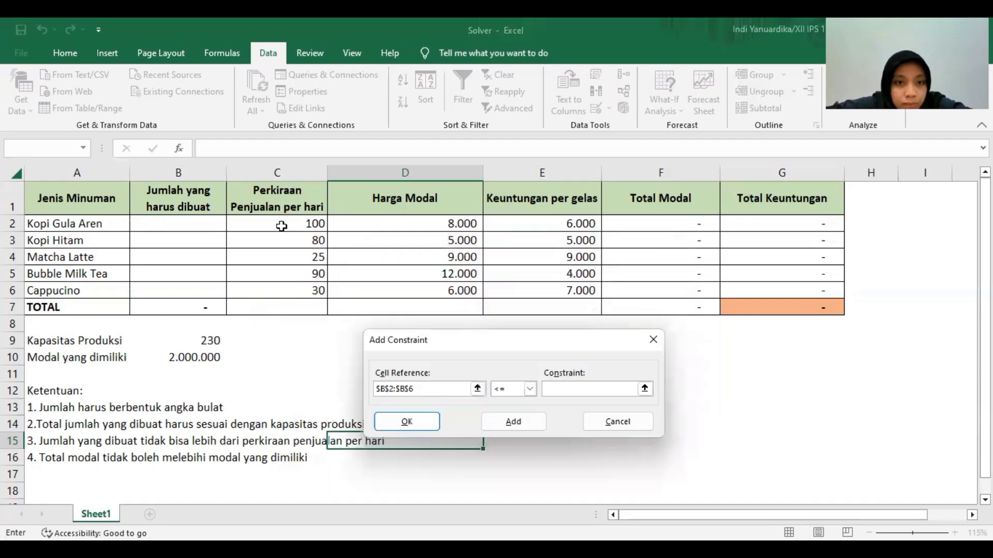
{"action": "left_click", "coordinate": [282, 225]}
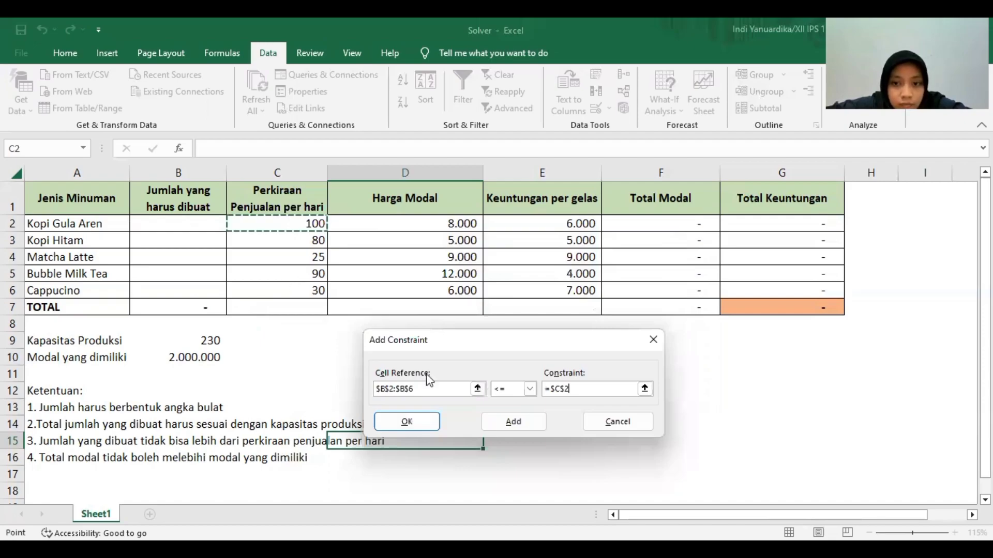
{"action": "left_click", "coordinate": [531, 425]}
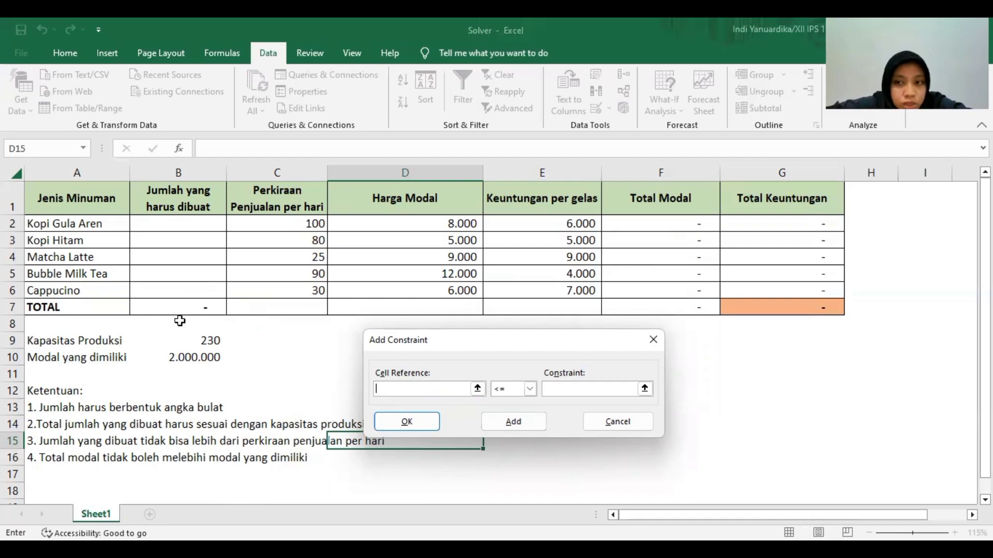
Add a constraint keeping Total Modal in F7 at or below Modal yang dimiliki in B10, and finish adding constraints.
{"action": "left_click", "coordinate": [635, 309]}
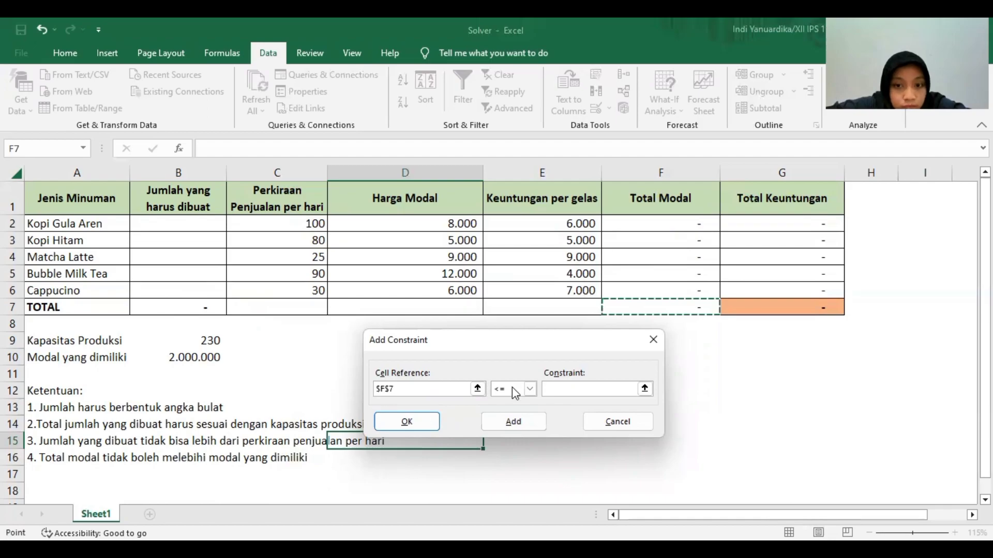
{"action": "left_click", "coordinate": [574, 388]}
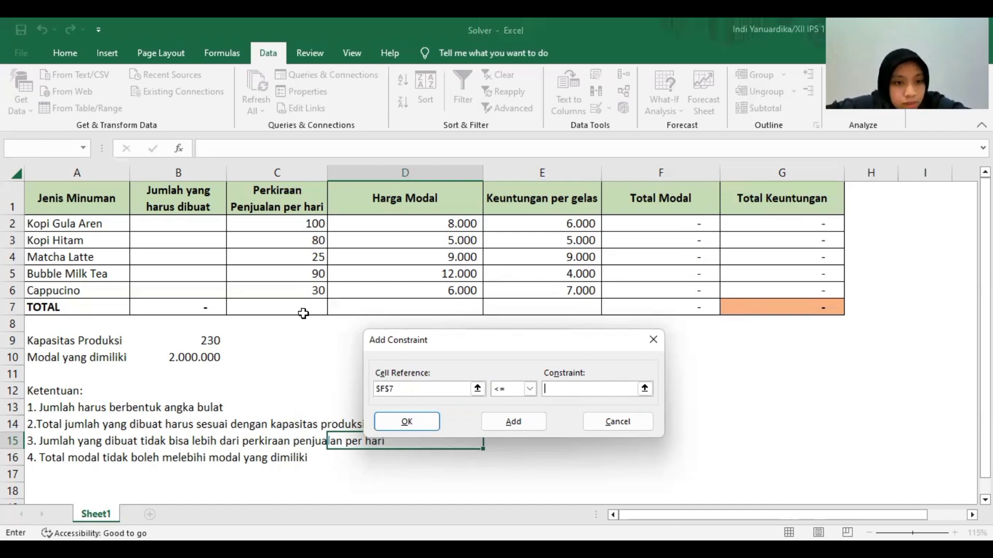
{"action": "left_click", "coordinate": [198, 357]}
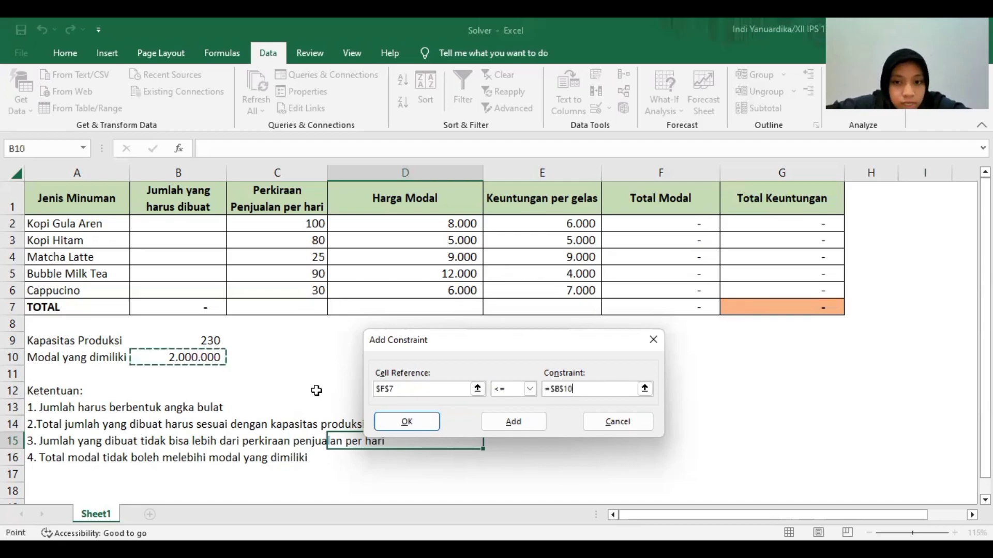
{"action": "left_click", "coordinate": [519, 420]}
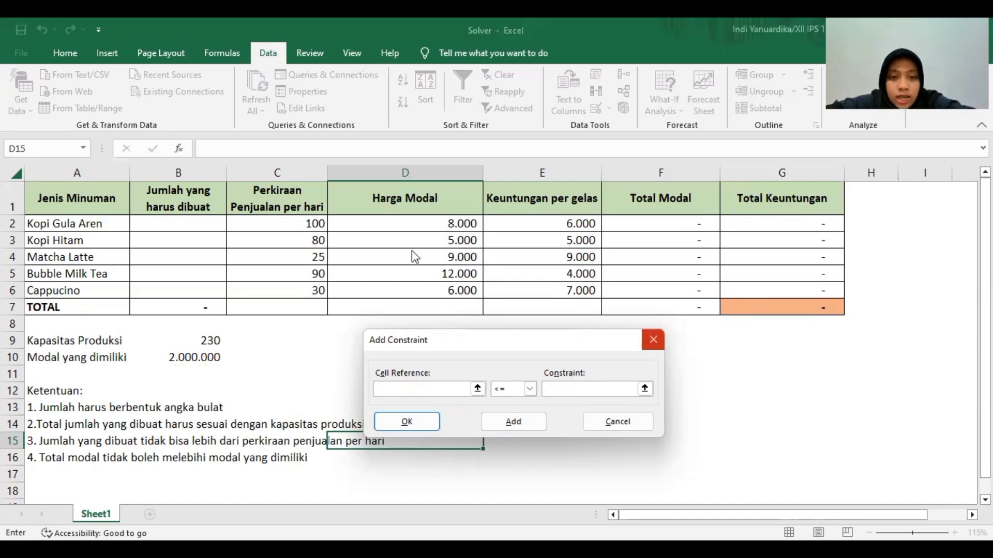
{"action": "key", "text": "Escape"}
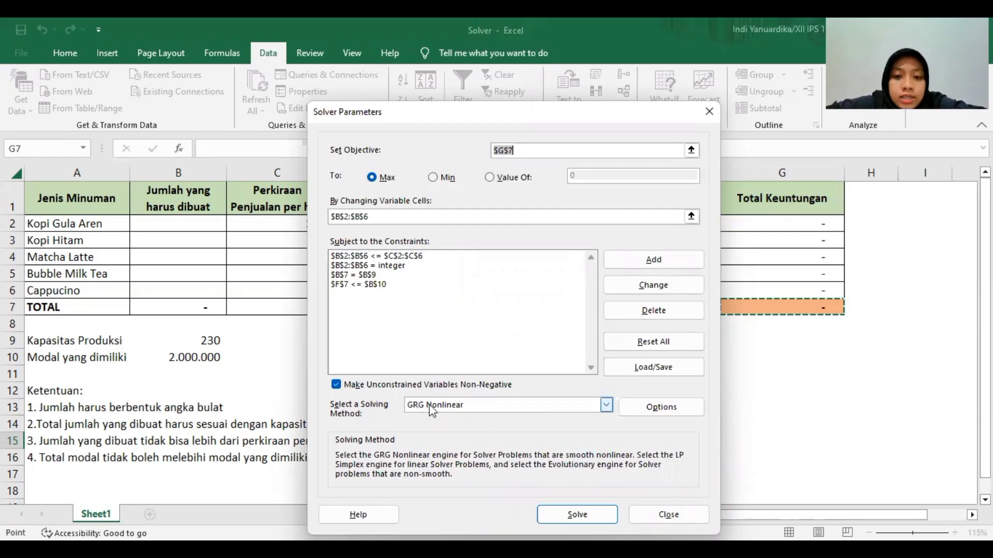
Solve the model with the GRG Nonlinear method and keep the Solver solution.
{"action": "left_click", "coordinate": [573, 515]}
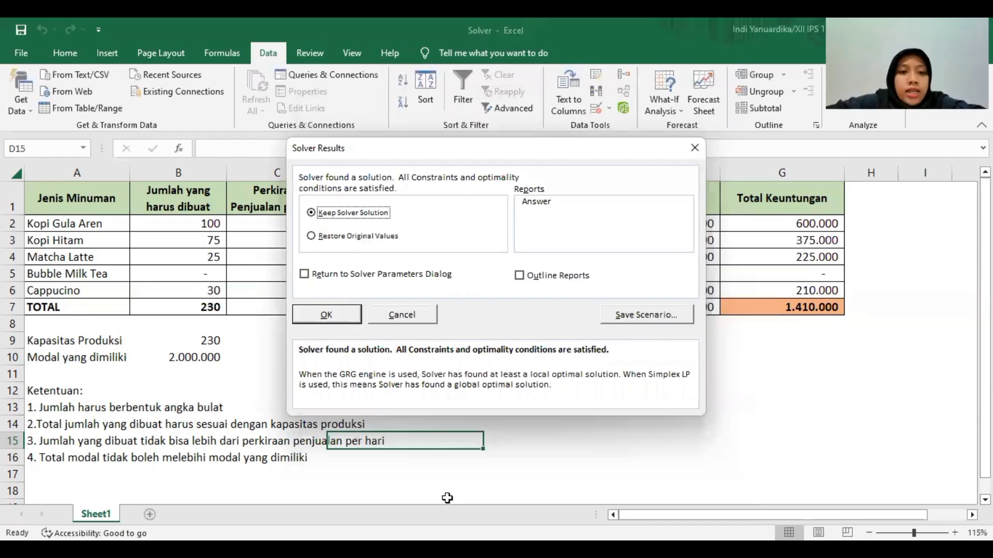
{"action": "key", "text": "Return"}
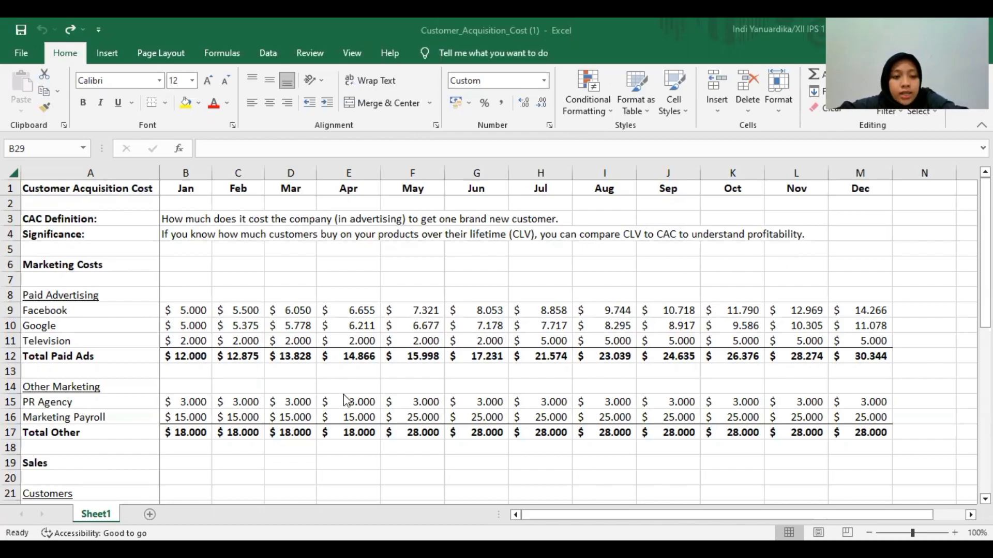
Highlight the Other Marketing section, A14:M17, with a yellow fill in the Customer_Acquisition_Cost workbook.
{"action": "scroll", "coordinate": [119, 415], "scroll_direction": "down", "scroll_amount": 1}
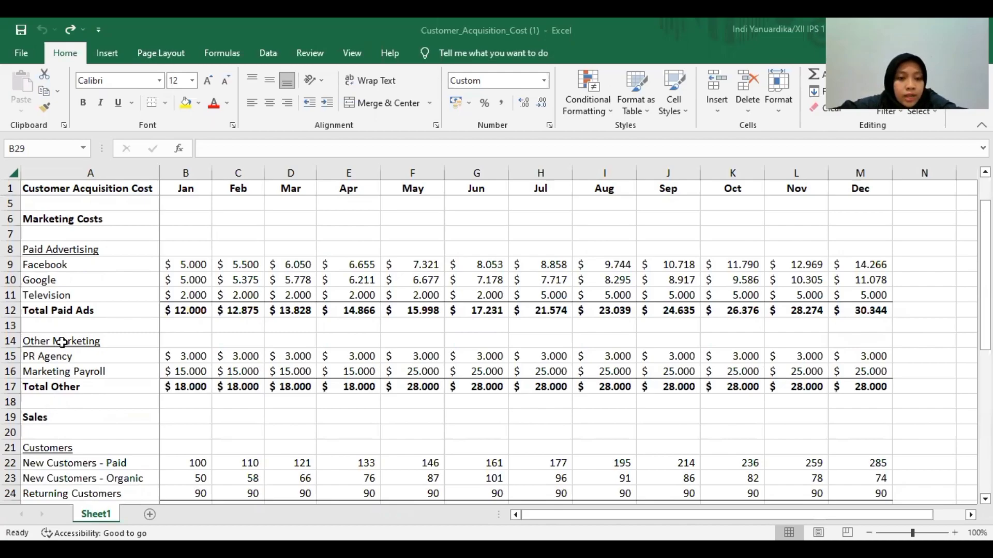
{"action": "left_click", "coordinate": [43, 339]}
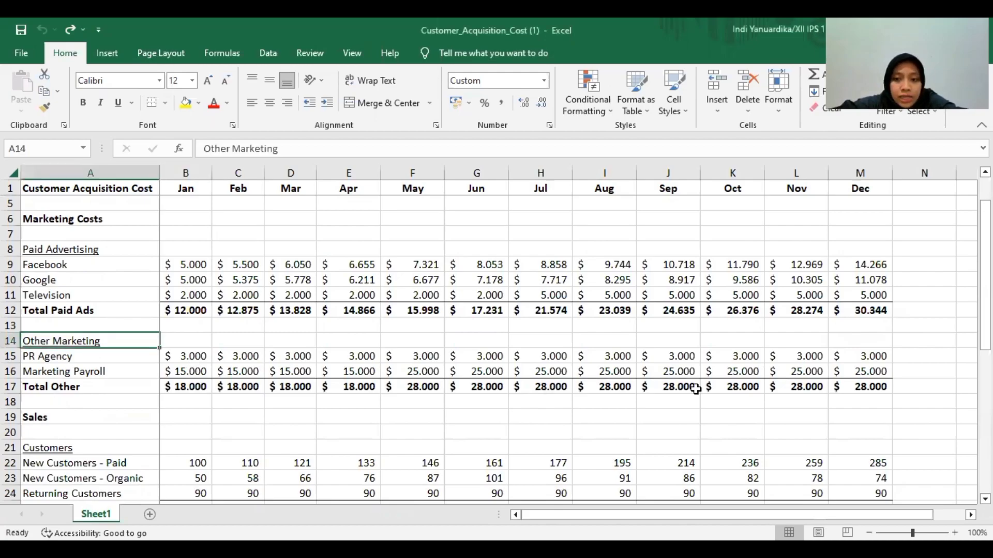
{"action": "left_click", "coordinate": [858, 388], "text": "shift"}
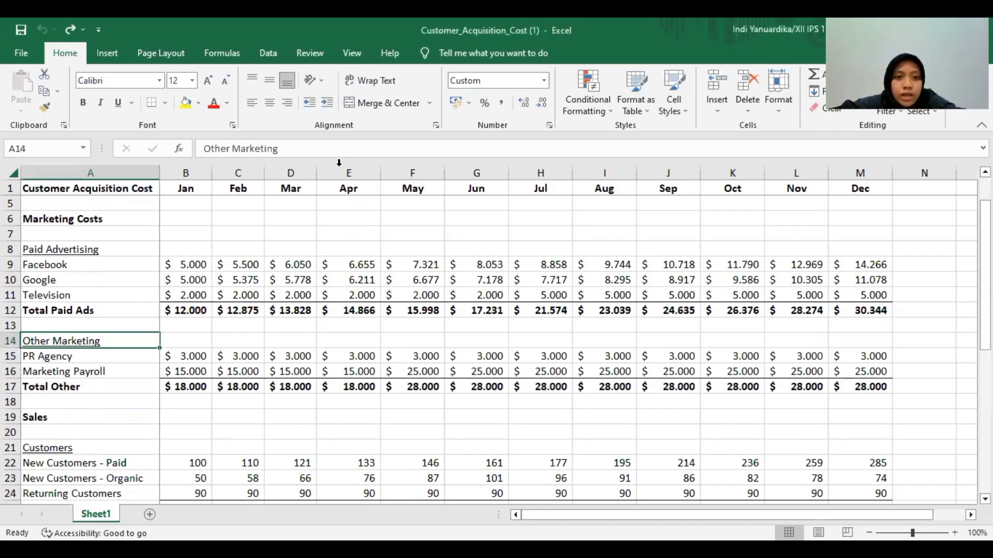
{"action": "left_click", "coordinate": [185, 103]}
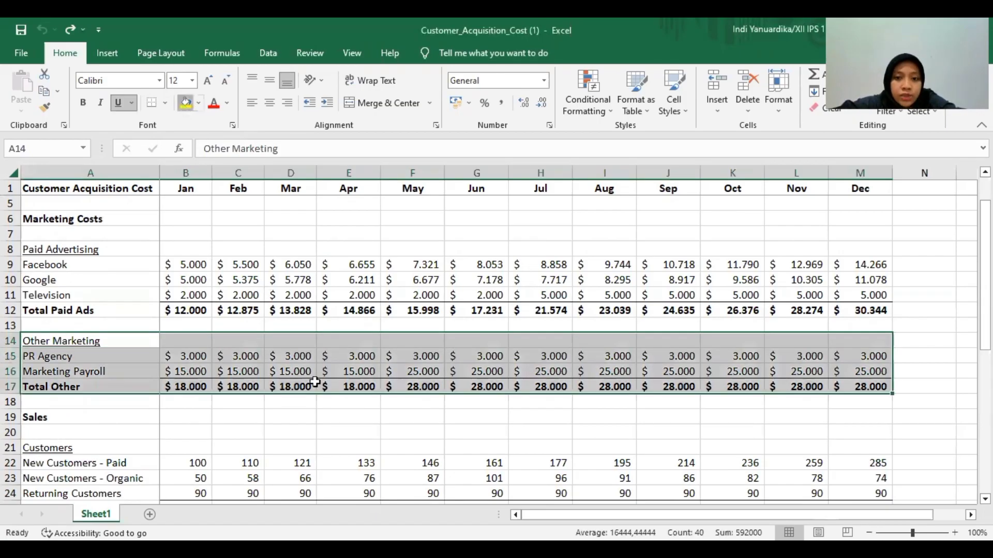
{"action": "left_click", "coordinate": [322, 401]}
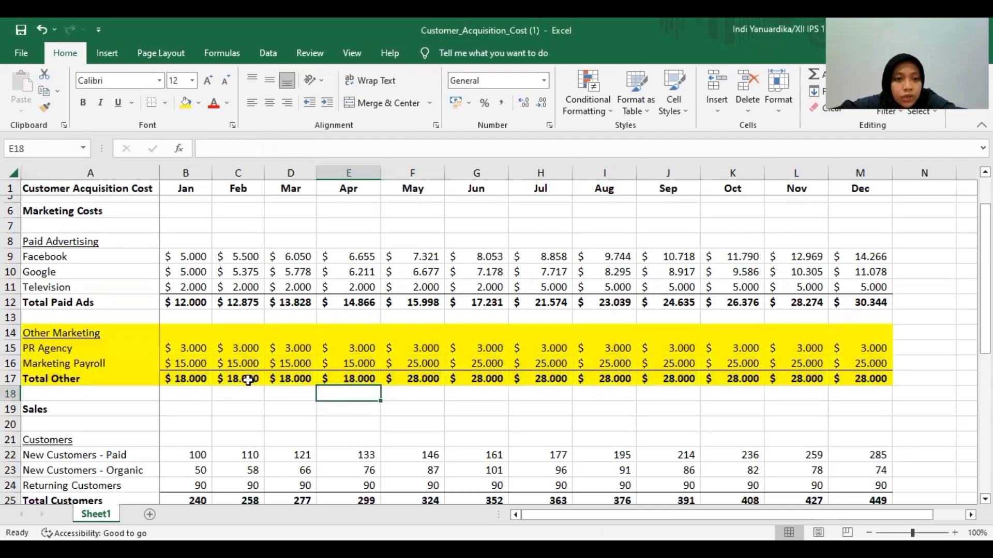
Highlight the Total Orders row, A27:M27, with a yellow fill.
{"action": "scroll", "coordinate": [155, 331], "scroll_direction": "down", "scroll_amount": 4}
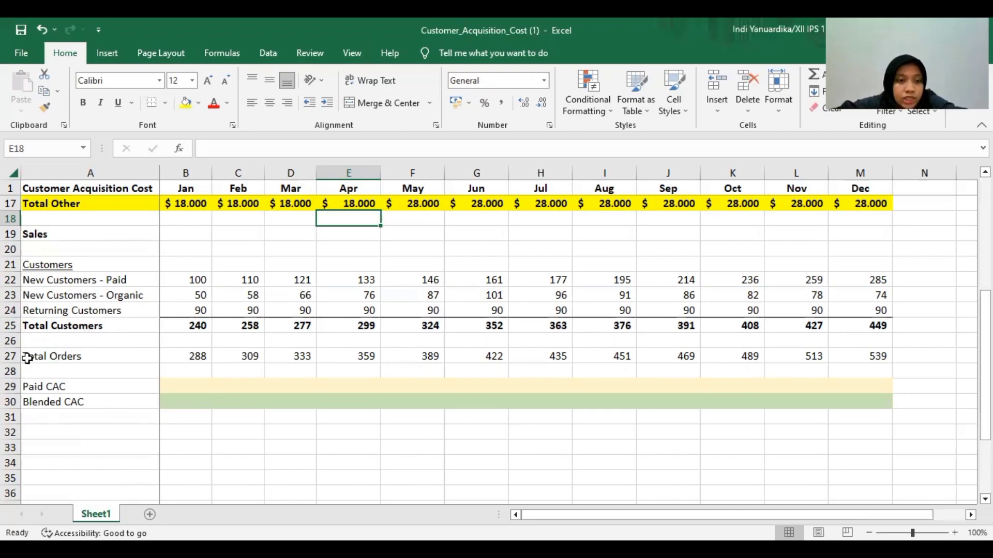
{"action": "left_click", "coordinate": [112, 355]}
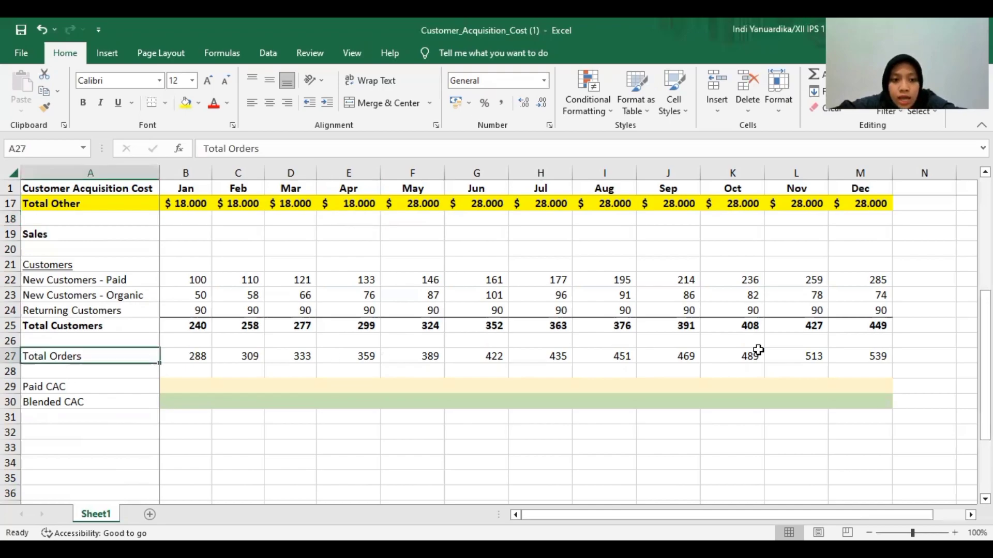
{"action": "left_click", "coordinate": [855, 352], "text": "shift"}
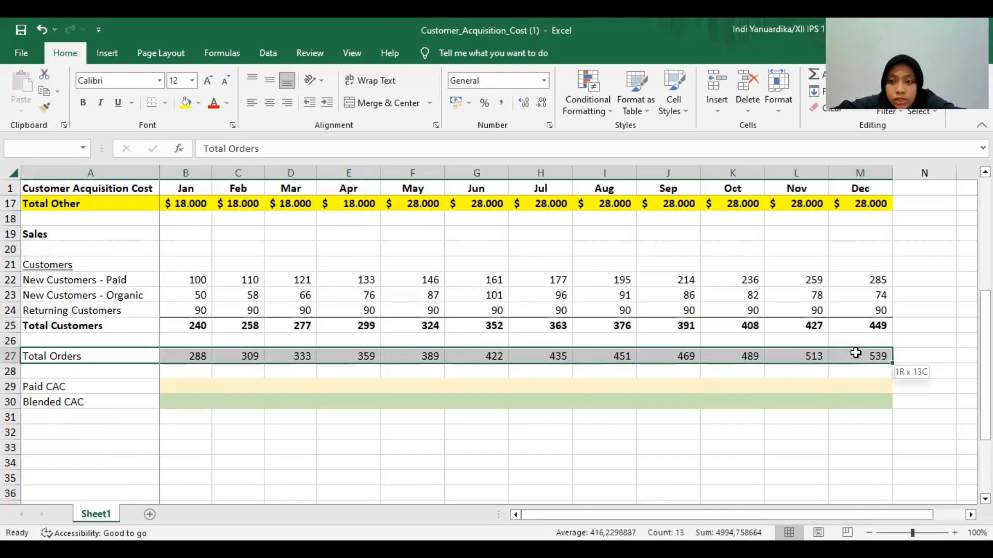
{"action": "left_click", "coordinate": [186, 103]}
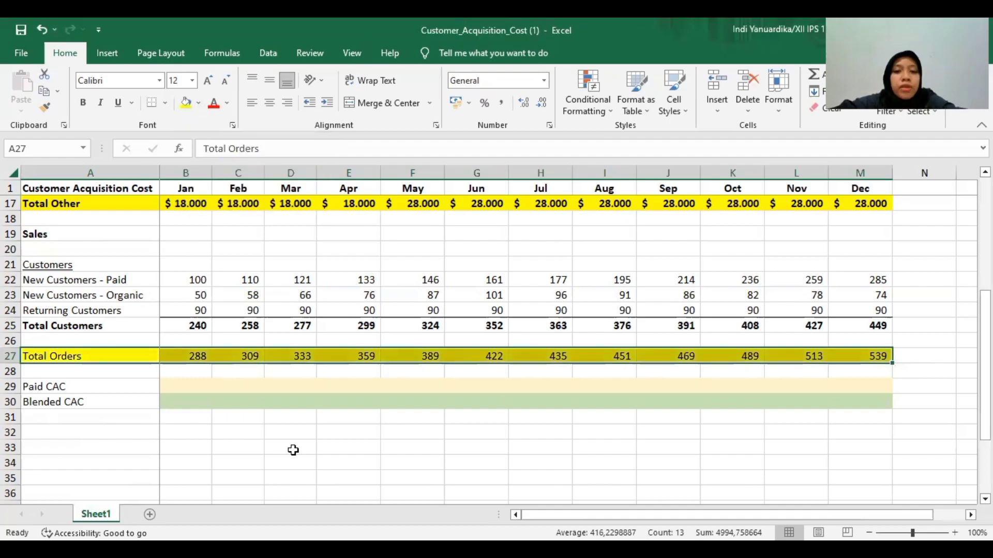
{"action": "left_click", "coordinate": [293, 450]}
Calculate January's Paid CAC in B29 by dividing Total Paid Ads by New Customers - Paid, using =B12/B22.
{"action": "scroll", "coordinate": [294, 448], "scroll_direction": "up", "scroll_amount": 5}
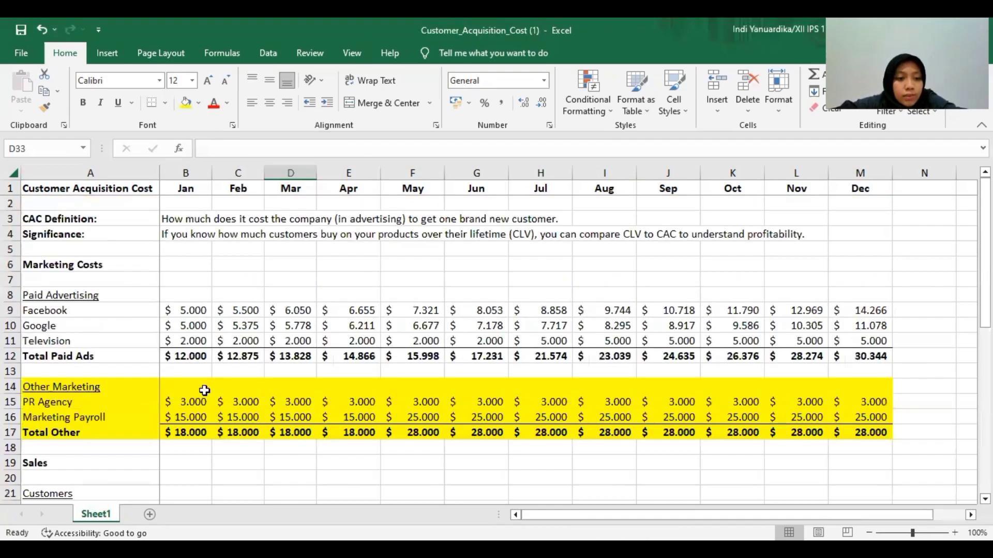
{"action": "scroll", "coordinate": [205, 390], "scroll_direction": "down", "scroll_amount": 4}
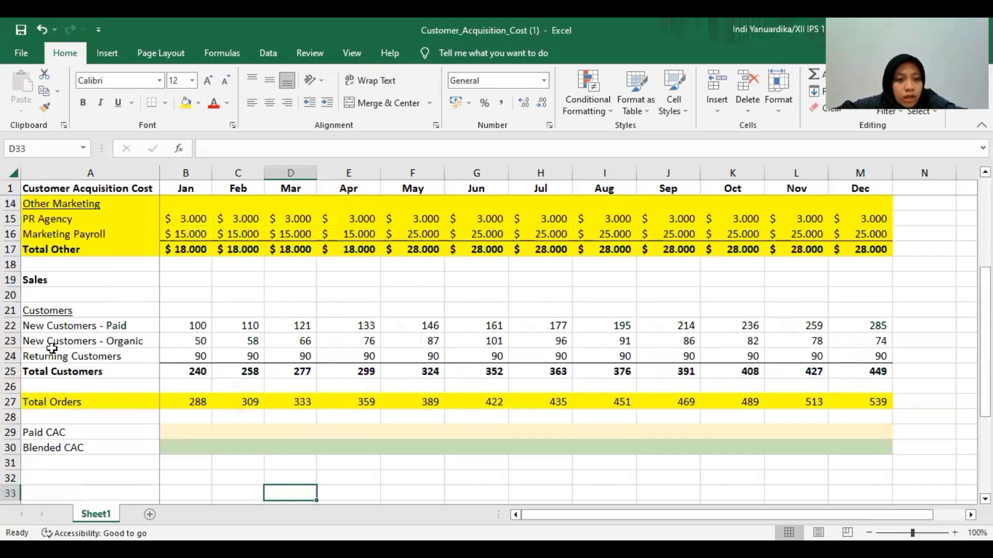
{"action": "scroll", "coordinate": [49, 344], "scroll_direction": "down", "scroll_amount": 2}
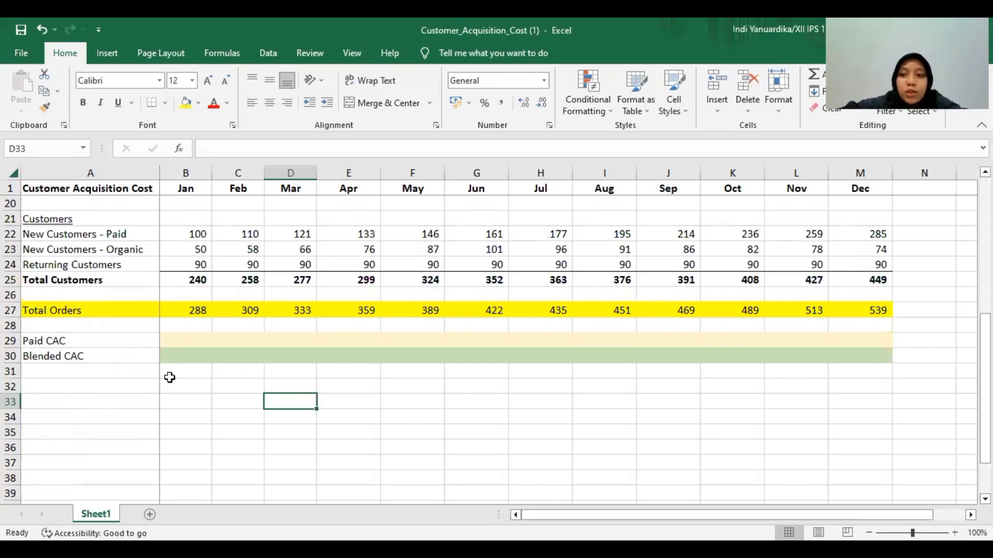
{"action": "left_click", "coordinate": [180, 339]}
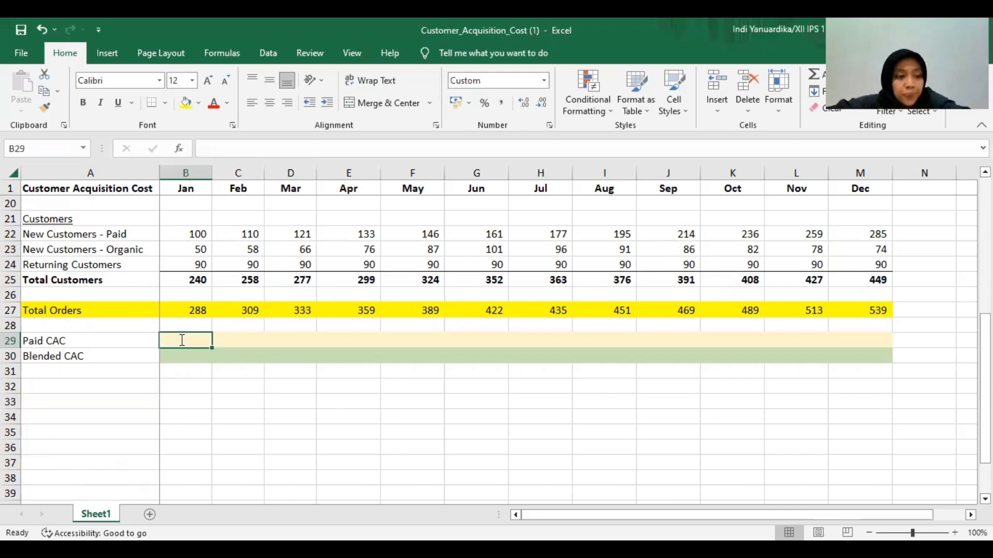
{"action": "type", "text": "="}
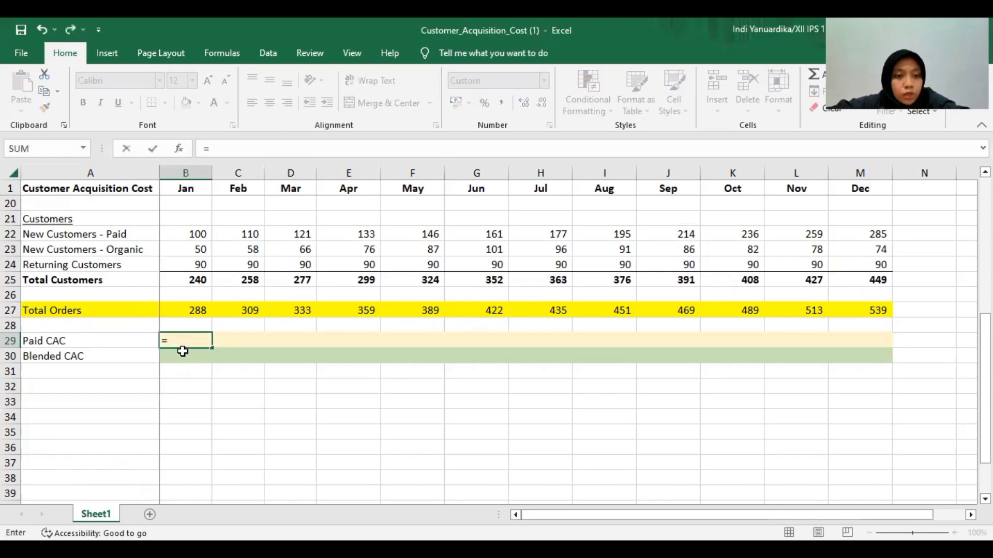
{"action": "scroll", "coordinate": [182, 352], "scroll_direction": "up", "scroll_amount": 4}
{"action": "left_click", "coordinate": [186, 264]}
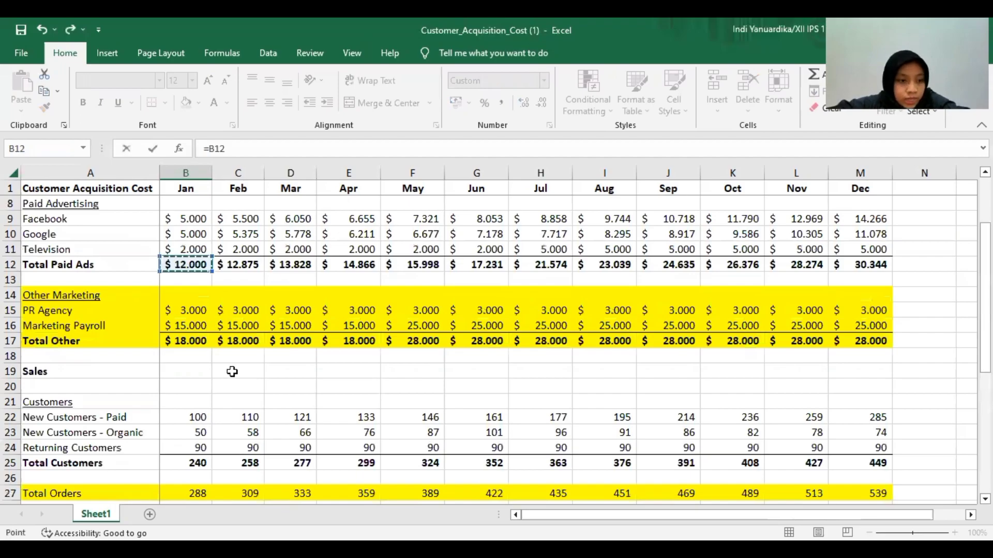
{"action": "scroll", "coordinate": [232, 372], "scroll_direction": "down", "scroll_amount": 5}
{"action": "type", "text": "/"}
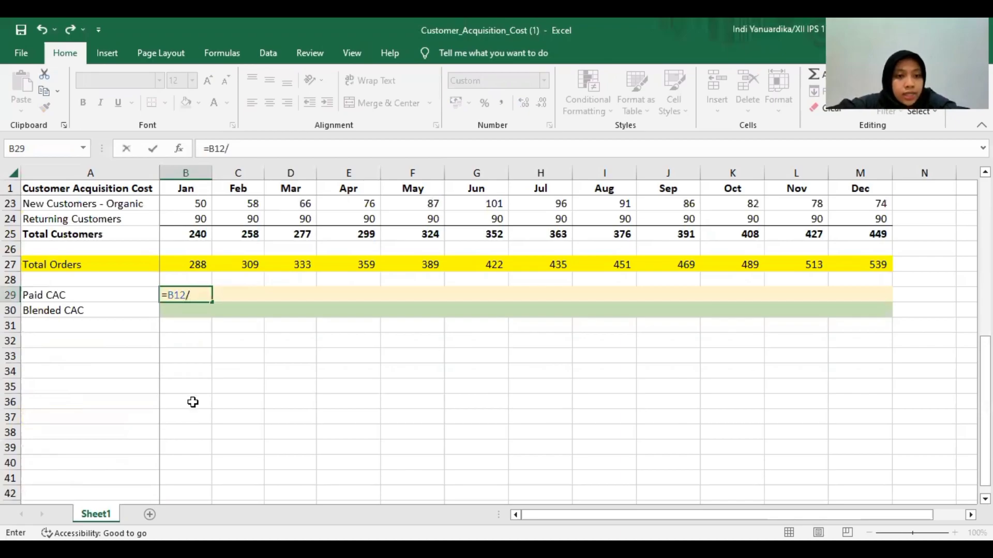
{"action": "scroll", "coordinate": [192, 403], "scroll_direction": "up", "scroll_amount": 2}
{"action": "scroll", "coordinate": [193, 402], "scroll_direction": "up", "scroll_amount": 2}
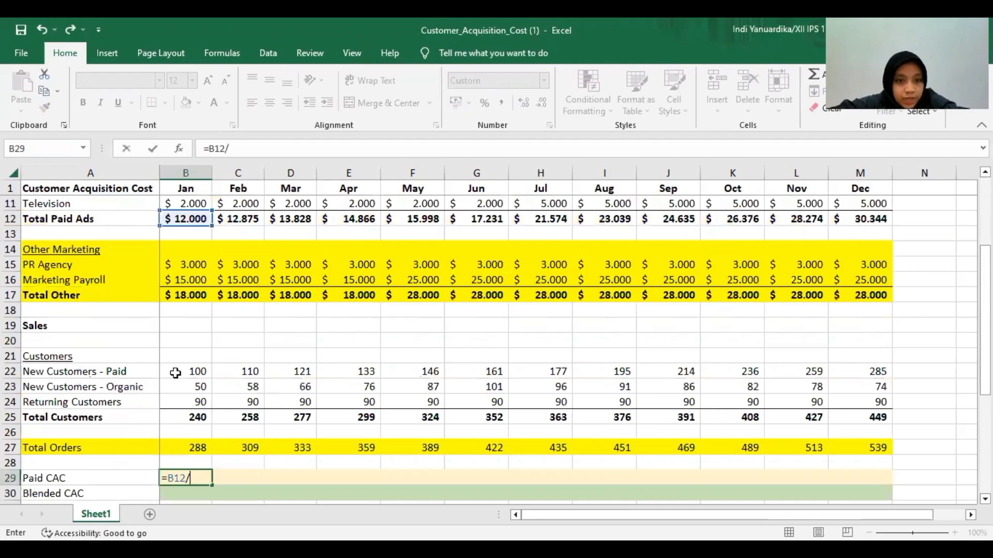
{"action": "left_click", "coordinate": [192, 374]}
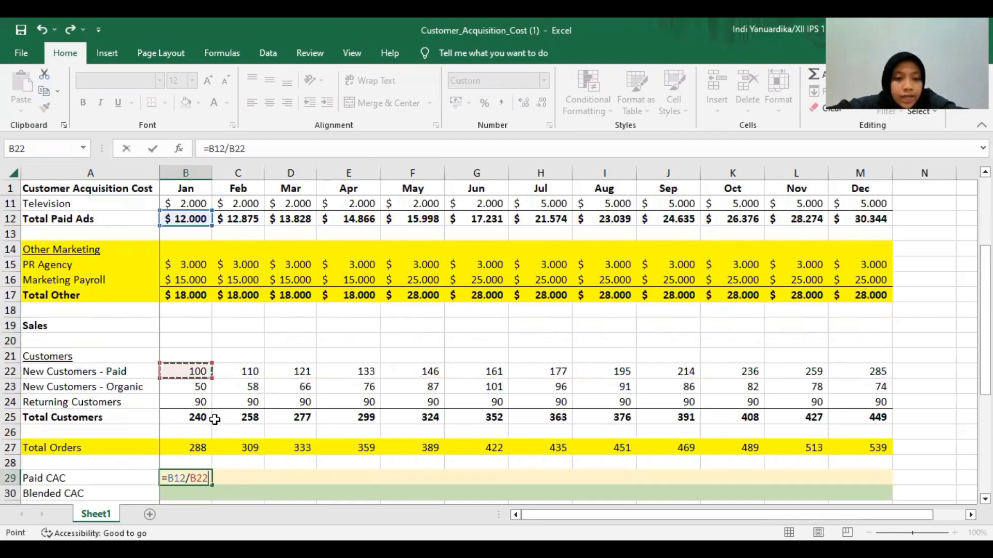
{"action": "key", "text": "Return"}
Fill the Paid CAC formula from B29 across to December in M29.
{"action": "scroll", "coordinate": [199, 433], "scroll_direction": "down", "scroll_amount": 1}
{"action": "left_click", "coordinate": [199, 433]}
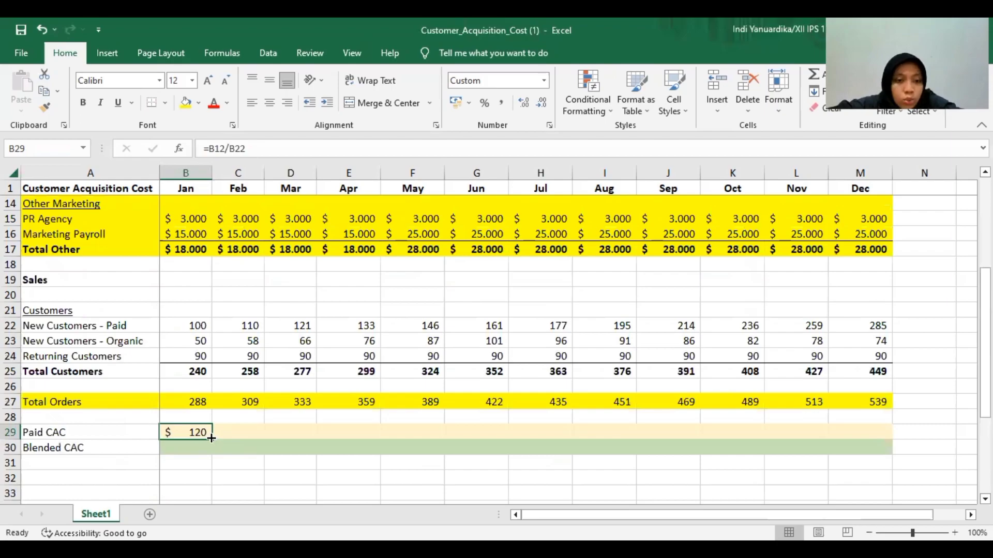
{"action": "left_click_drag", "start_coordinate": [211, 438], "coordinate": [833, 445]}
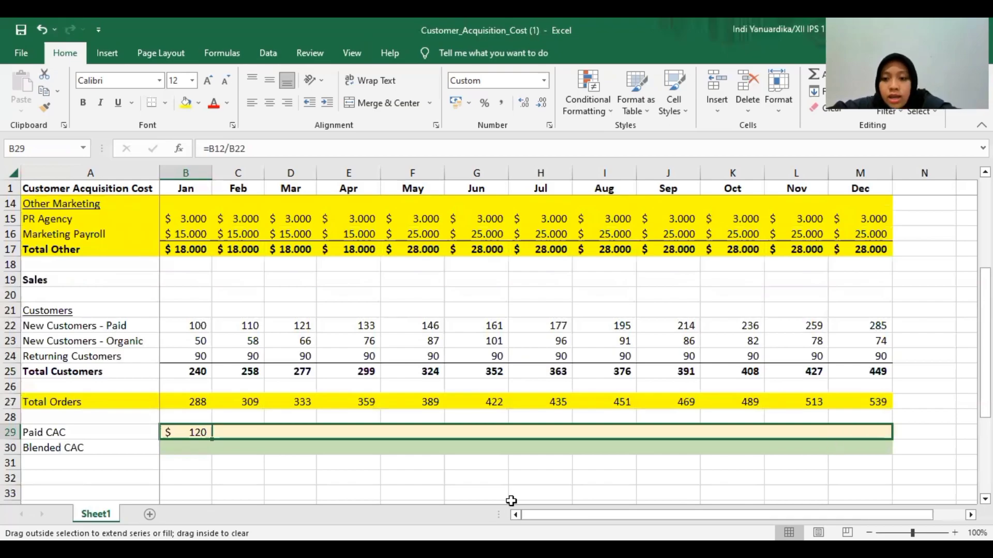
{"action": "left_click", "coordinate": [204, 478]}
Calculate January's Blended CAC in B30 by dividing Total Paid Ads by all new customers, using =B12/SUM(B22:B23).
{"action": "left_click", "coordinate": [181, 443]}
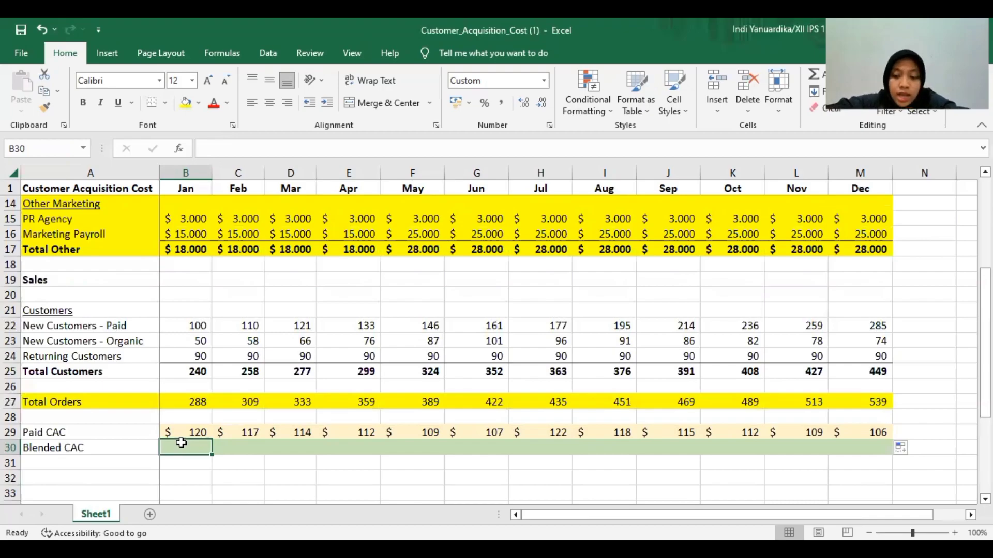
{"action": "type", "text": "="}
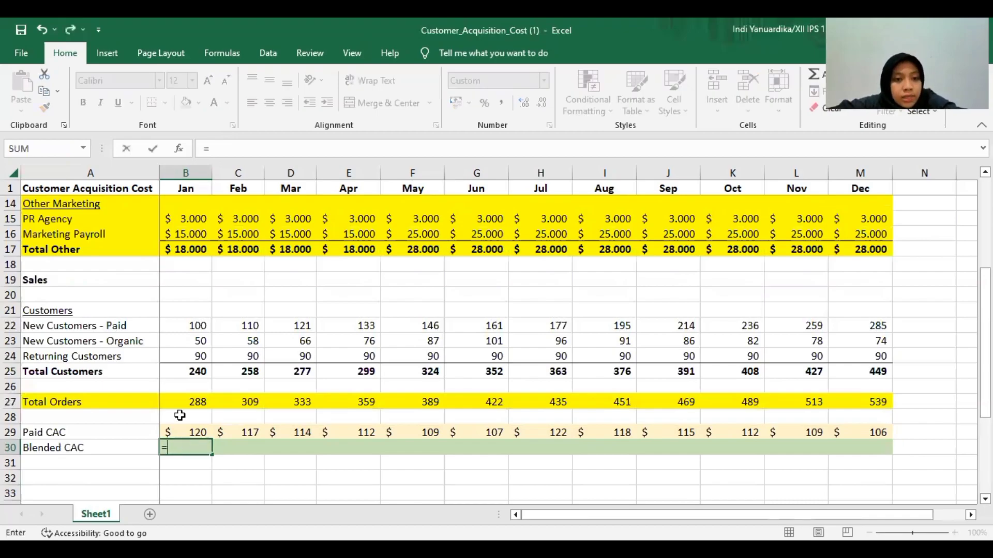
{"action": "scroll", "coordinate": [185, 307], "scroll_direction": "up", "scroll_amount": 3}
{"action": "left_click", "coordinate": [184, 307]}
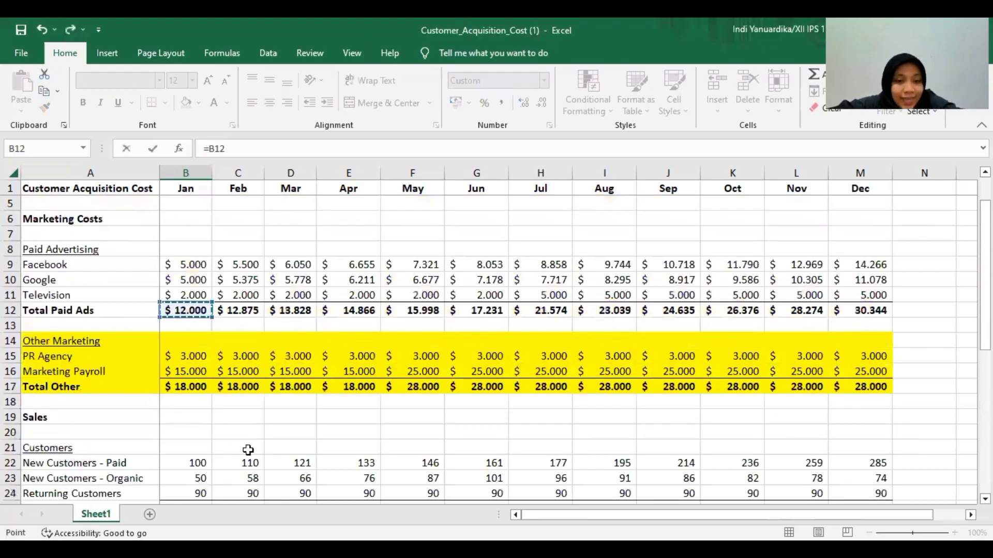
{"action": "scroll", "coordinate": [257, 460], "scroll_direction": "down", "scroll_amount": 2}
{"action": "type", "text": "/"}
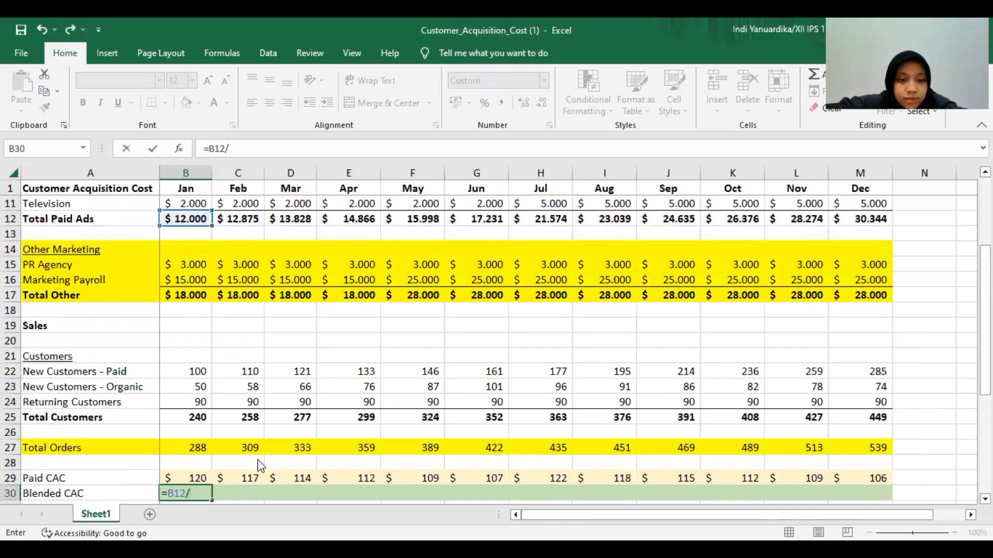
{"action": "type", "text": "SUM"}
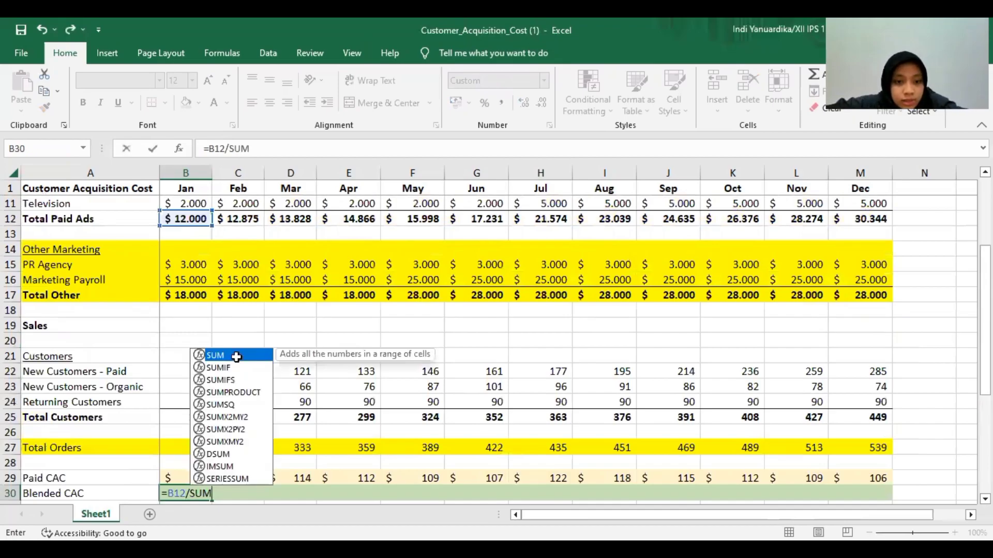
{"action": "type", "text": "("}
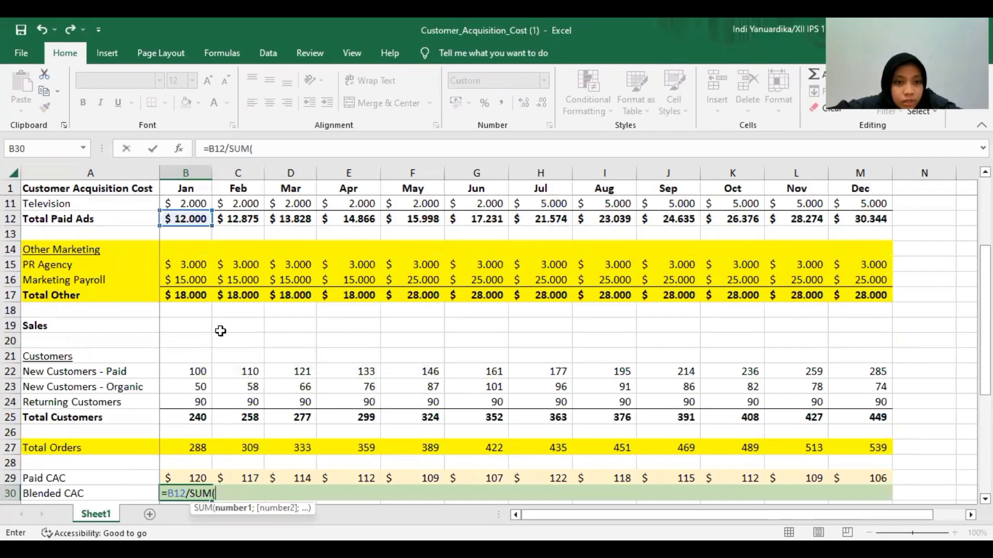
{"action": "scroll", "coordinate": [220, 331], "scroll_direction": "up", "scroll_amount": 3}
{"action": "scroll", "coordinate": [194, 370], "scroll_direction": "down", "scroll_amount": 3}
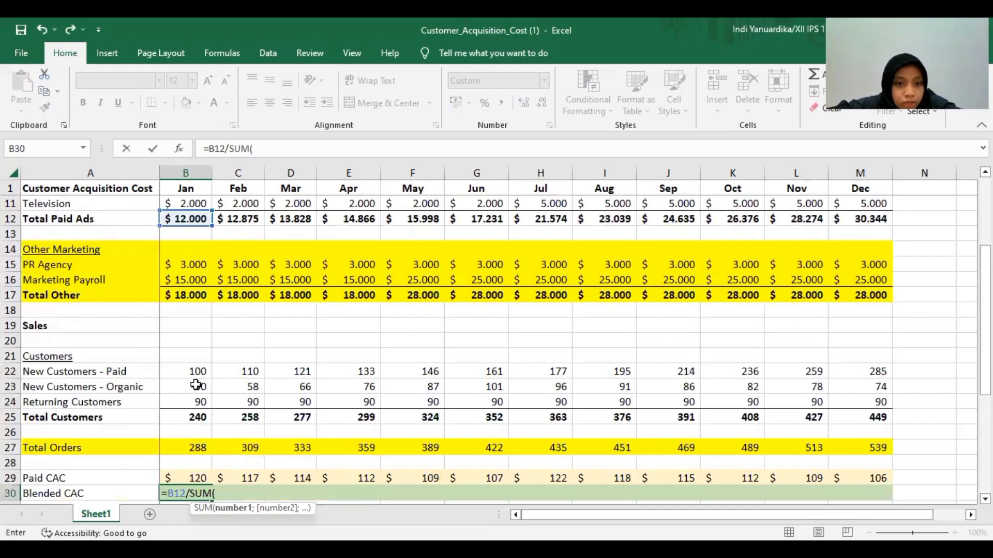
{"action": "left_click_drag", "start_coordinate": [192, 373], "coordinate": [195, 385]}
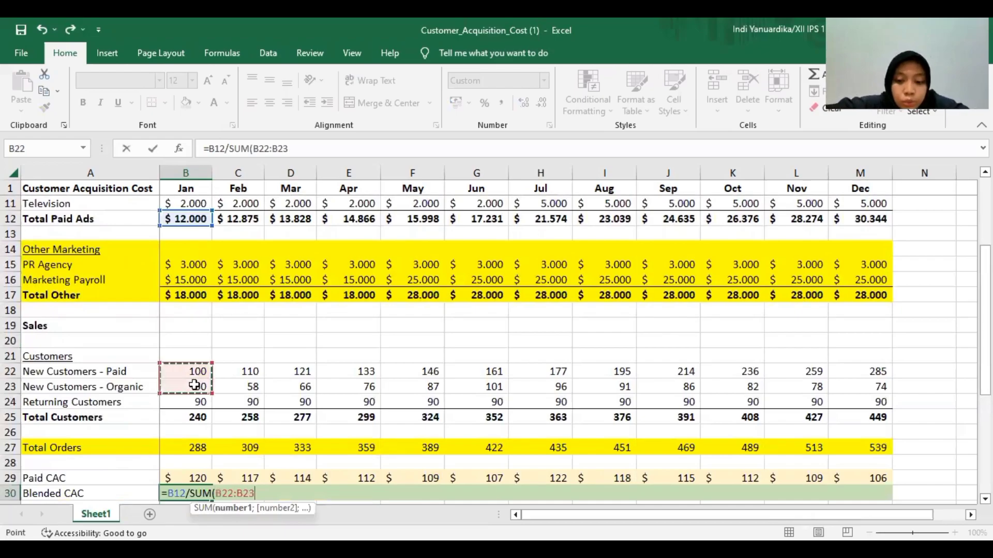
{"action": "type", "text": ")"}
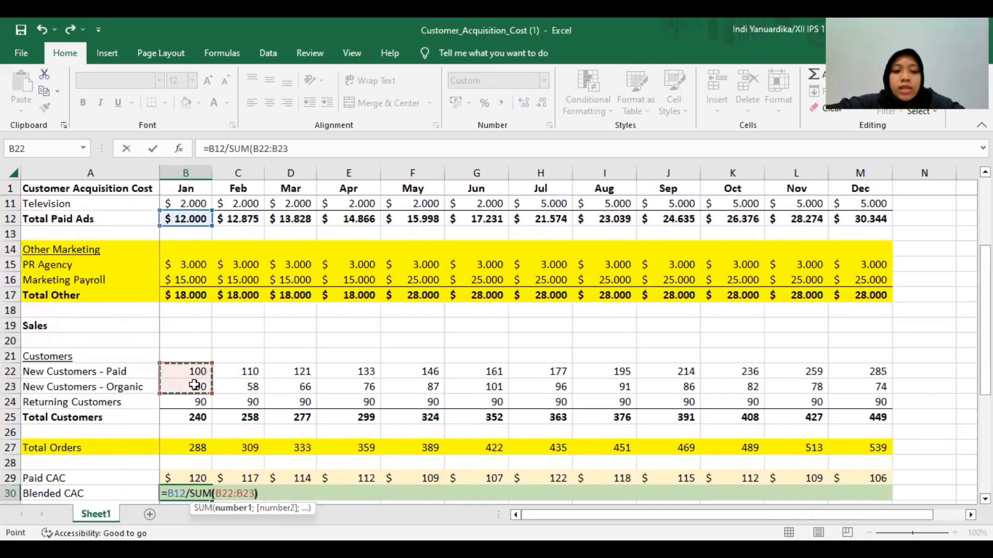
{"action": "key", "text": "Return"}
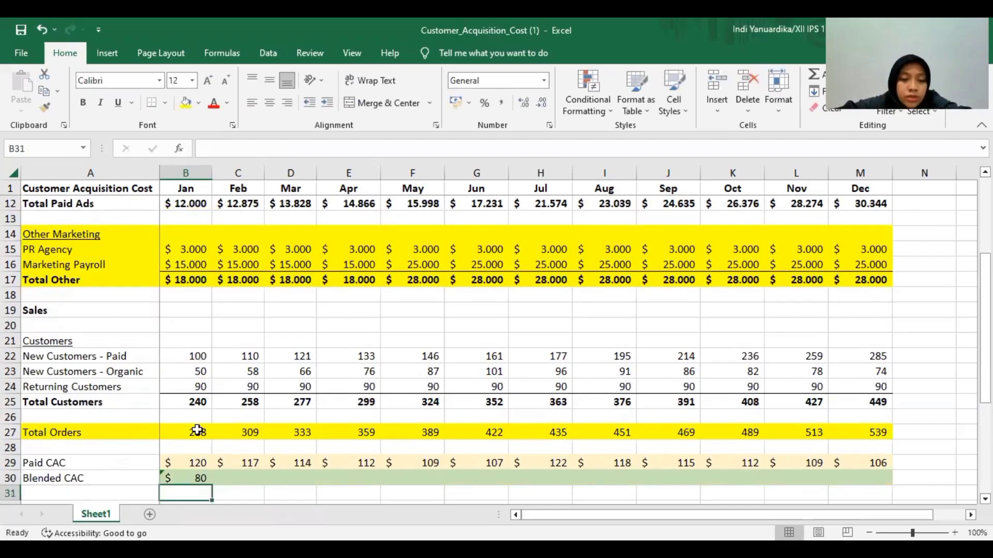
Fill the Blended CAC formula from B30 across to December in M30.
{"action": "left_click", "coordinate": [204, 478]}
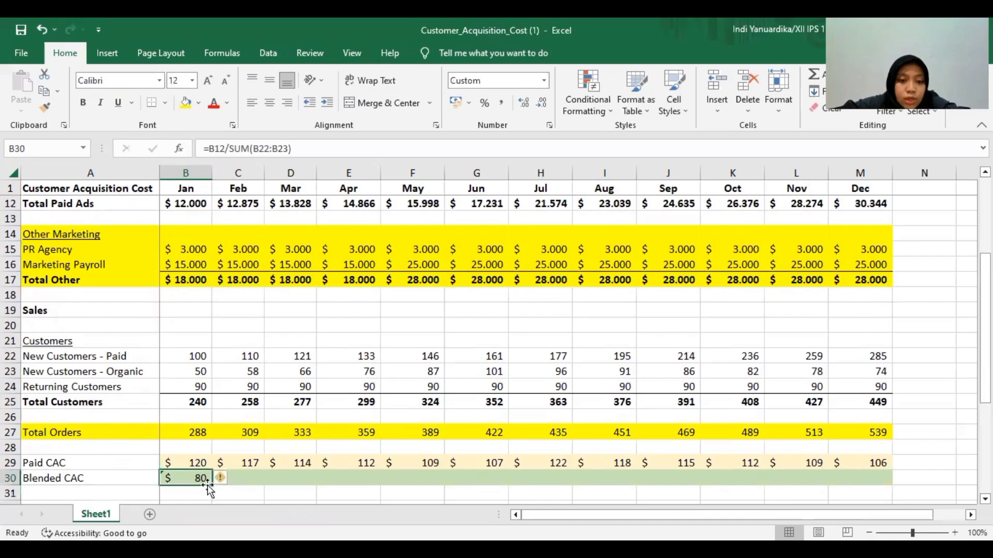
{"action": "left_click_drag", "start_coordinate": [212, 486], "coordinate": [865, 494]}
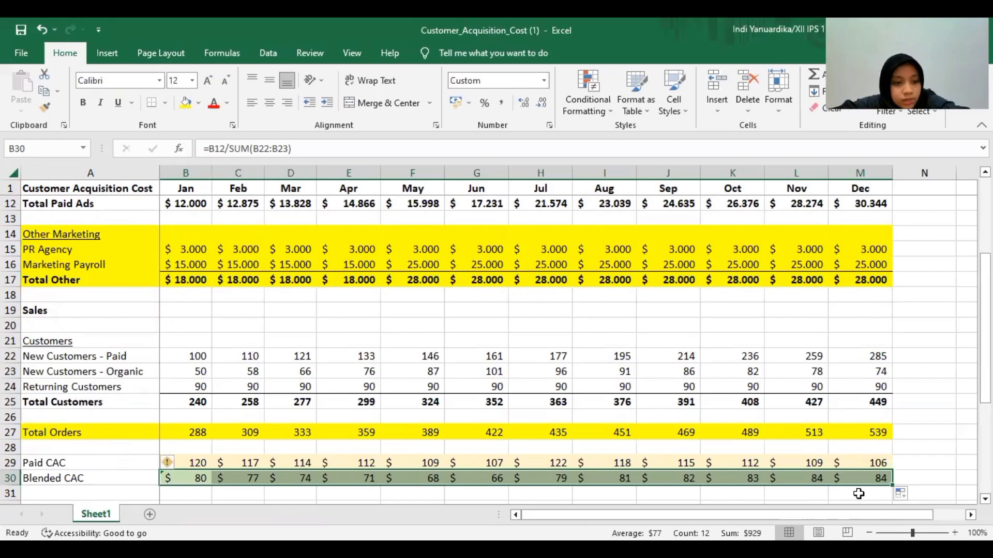
{"action": "left_click", "coordinate": [138, 464]}
{"action": "left_click", "coordinate": [198, 463]}
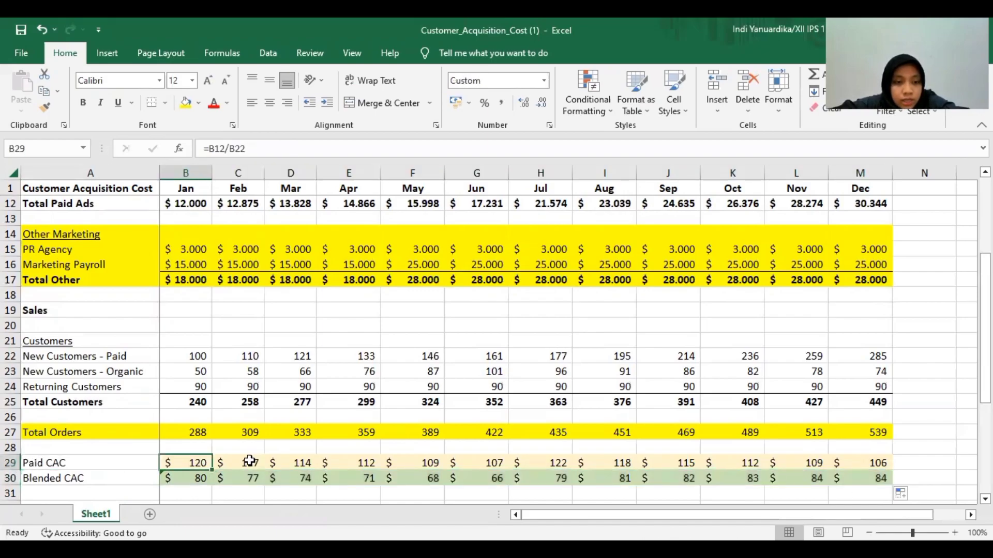
{"action": "left_click", "coordinate": [254, 463]}
{"action": "left_click", "coordinate": [102, 469]}
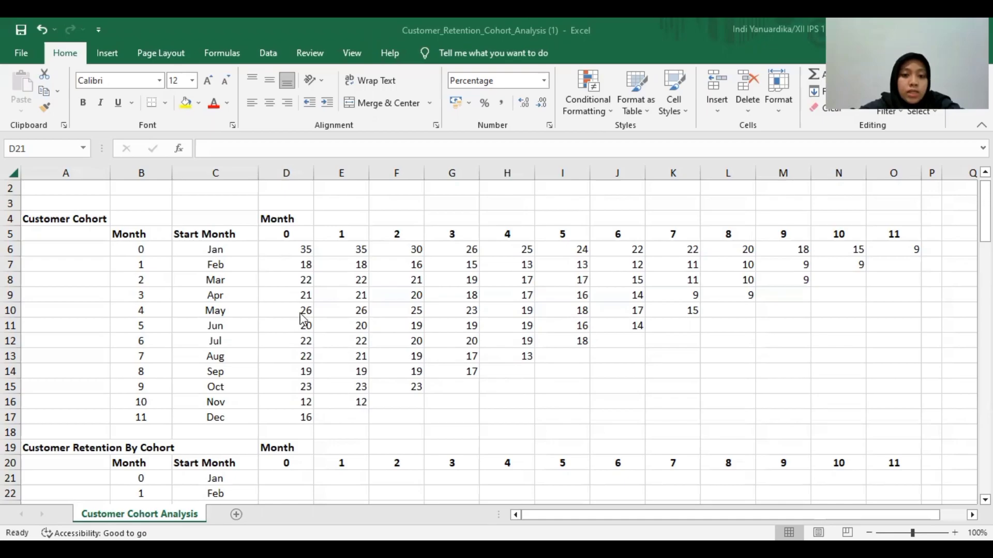
{"action": "left_click", "coordinate": [343, 297]}
{"action": "key", "text": "Up"}
{"action": "key", "text": "Right"}
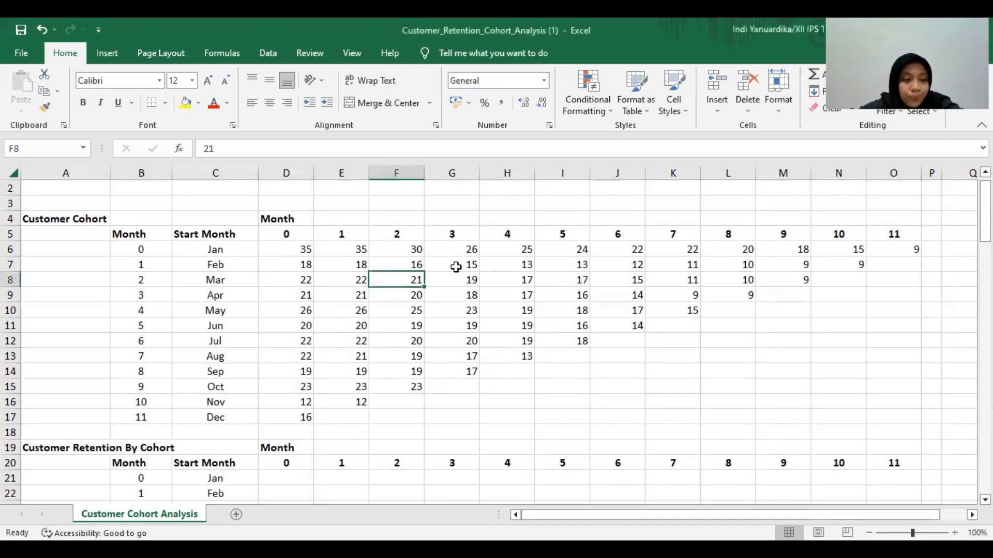
{"action": "key", "text": "Up"}
{"action": "key", "text": "Right"}
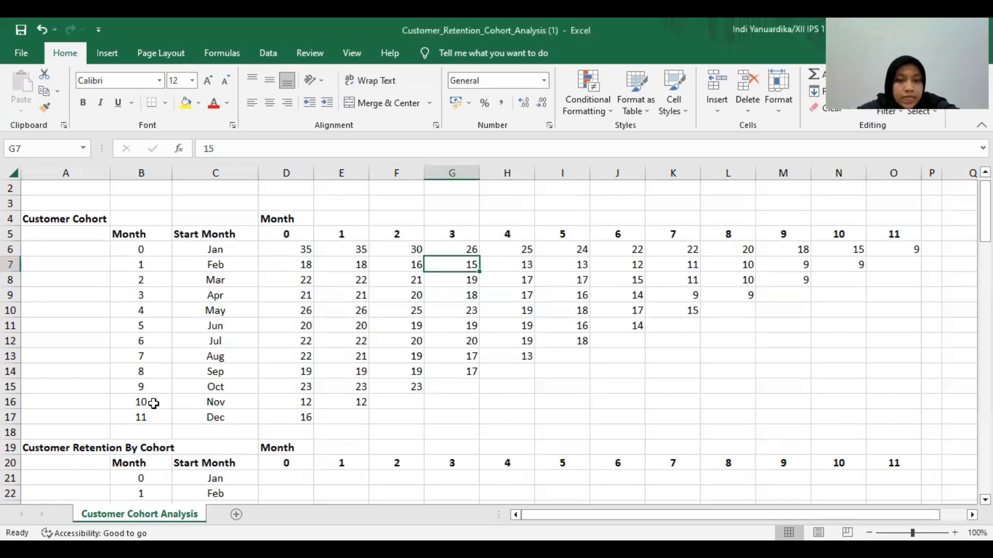
Calculate January's month 0 customer retention in D21 by dividing D6 by the column-locked starting count, using =D6/$D6.
{"action": "scroll", "coordinate": [282, 432], "scroll_direction": "down", "scroll_amount": 2}
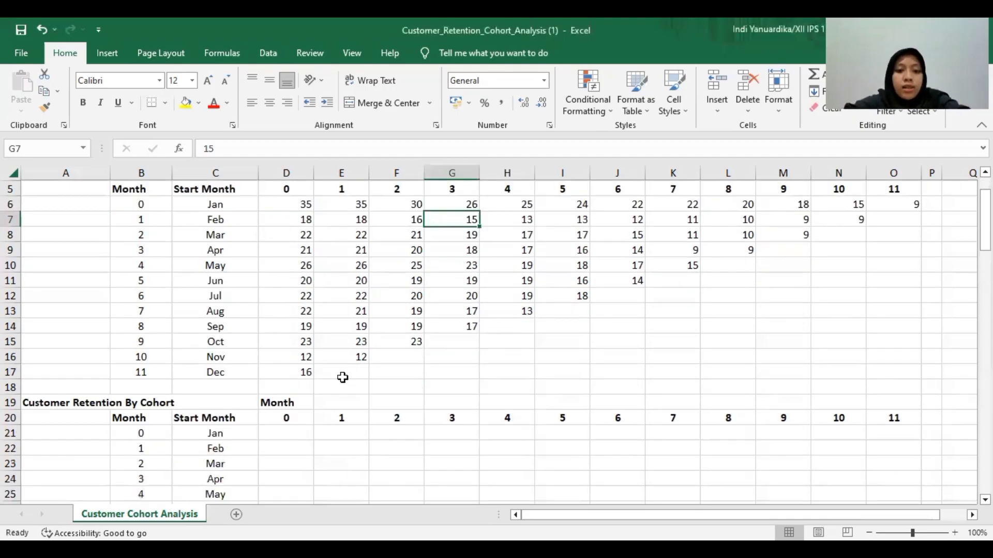
{"action": "scroll", "coordinate": [279, 392], "scroll_direction": "down", "scroll_amount": 1}
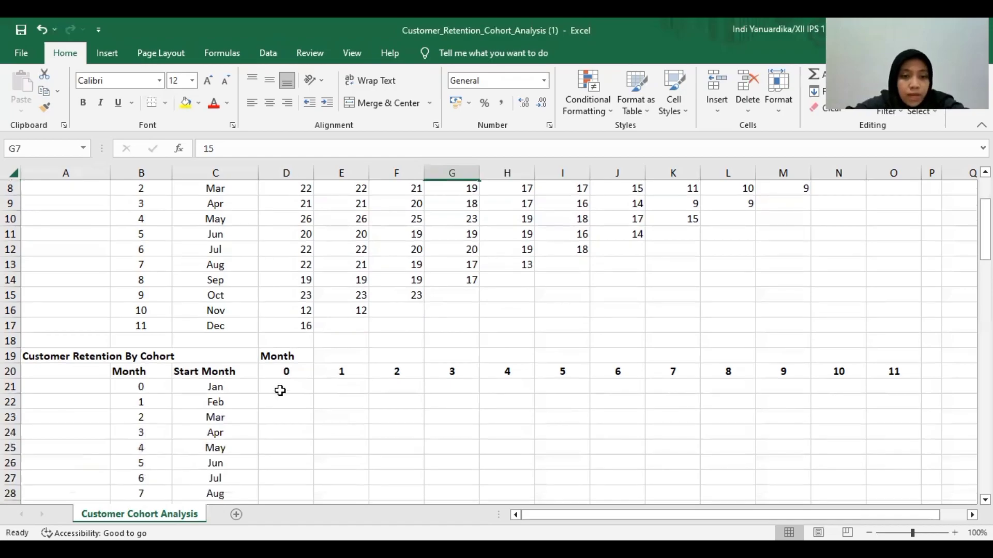
{"action": "left_click", "coordinate": [280, 389]}
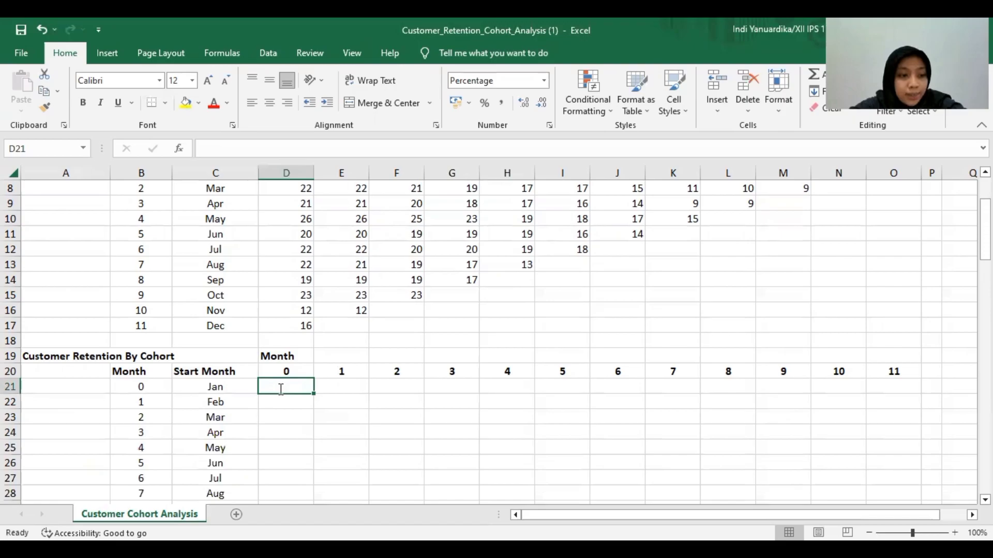
{"action": "type", "text": "="}
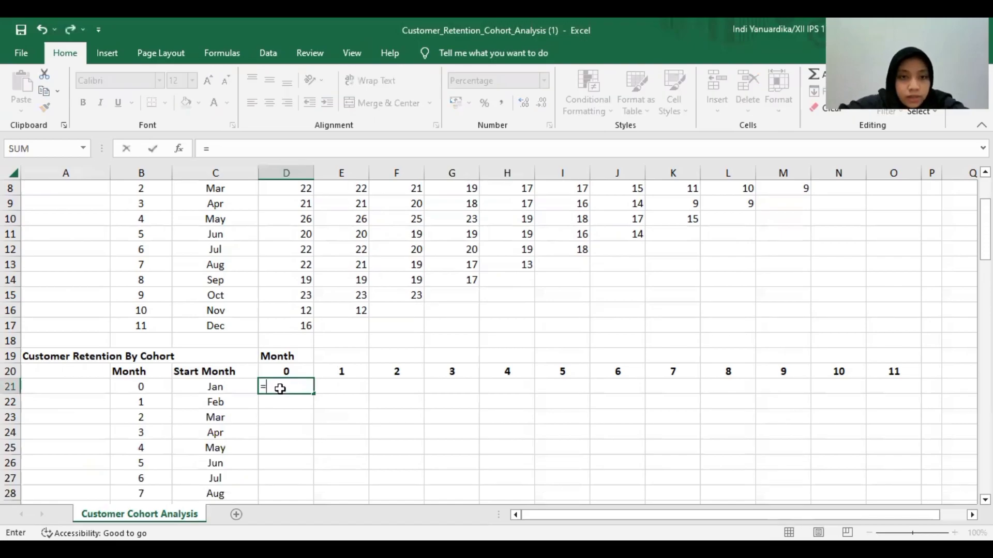
{"action": "scroll", "coordinate": [279, 362], "scroll_direction": "up", "scroll_amount": 3}
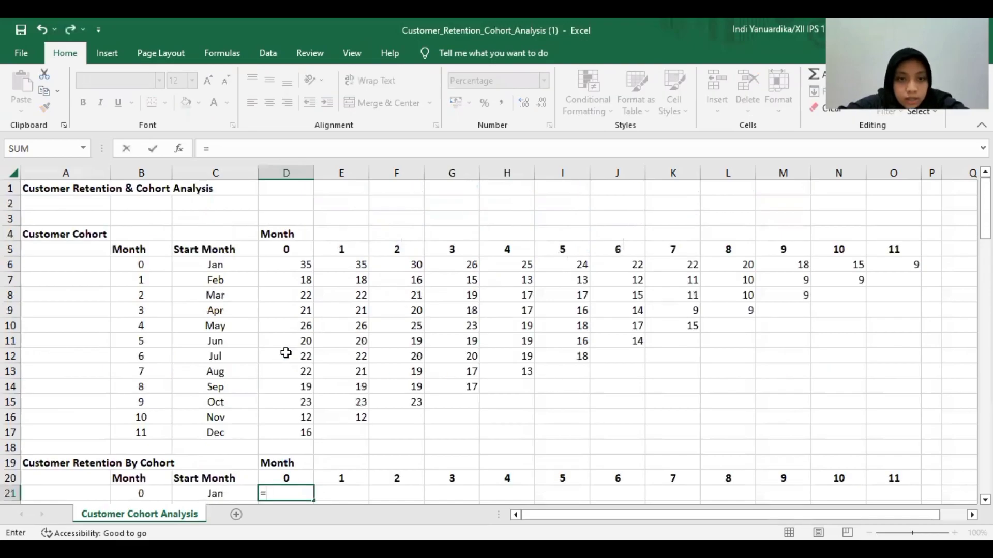
{"action": "left_click", "coordinate": [289, 265]}
{"action": "scroll", "coordinate": [318, 362], "scroll_direction": "down", "scroll_amount": 2}
{"action": "type", "text": "/"}
{"action": "scroll", "coordinate": [287, 274], "scroll_direction": "up", "scroll_amount": 2}
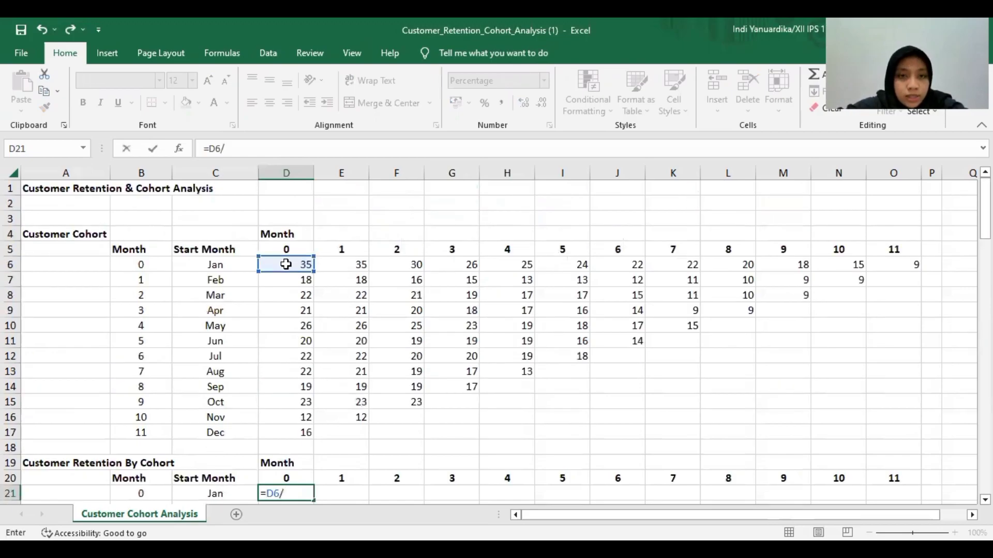
{"action": "left_click", "coordinate": [286, 265]}
{"action": "left_click", "coordinate": [227, 149]}
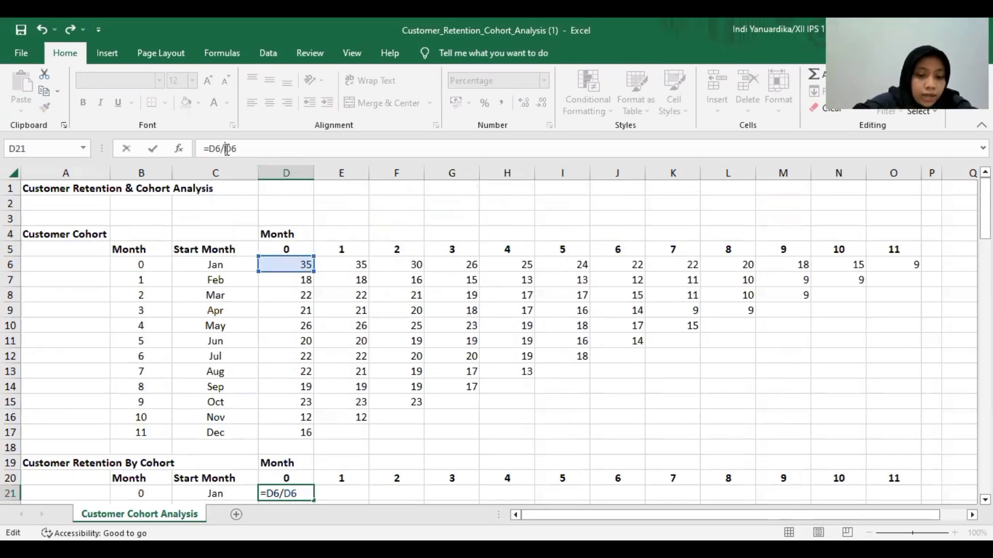
{"action": "type", "text": "$"}
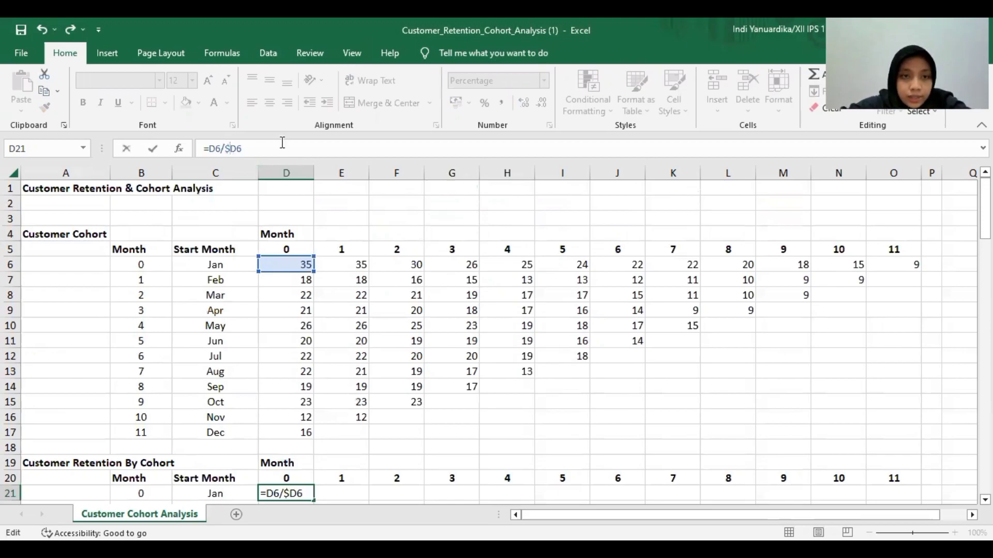
{"action": "key", "text": "Return"}
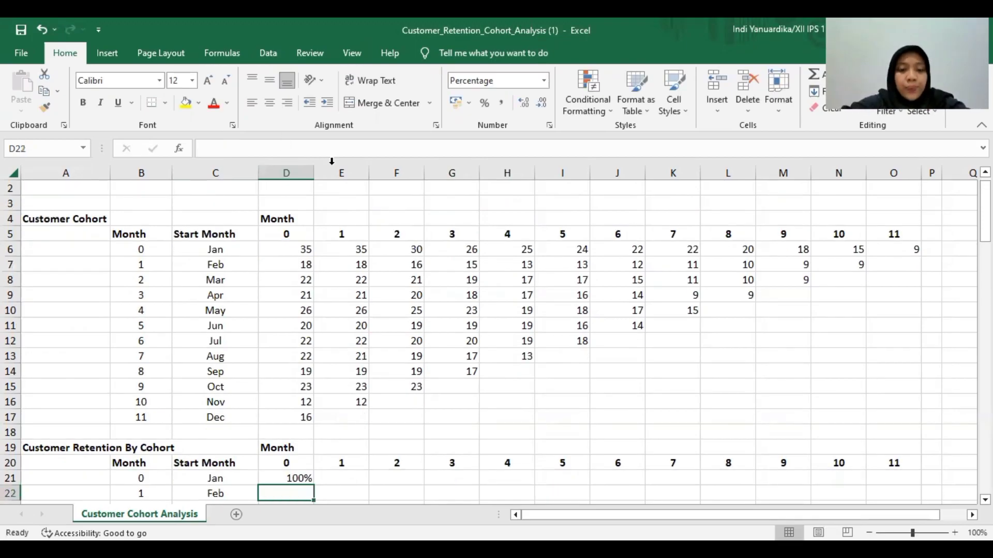
Fill the retention formula from D21 across to month 11 in column O and down to December in row 32.
{"action": "scroll", "coordinate": [304, 343], "scroll_direction": "down", "scroll_amount": 3}
{"action": "left_click", "coordinate": [303, 342]}
{"action": "left_click_drag", "start_coordinate": [314, 351], "coordinate": [903, 353]}
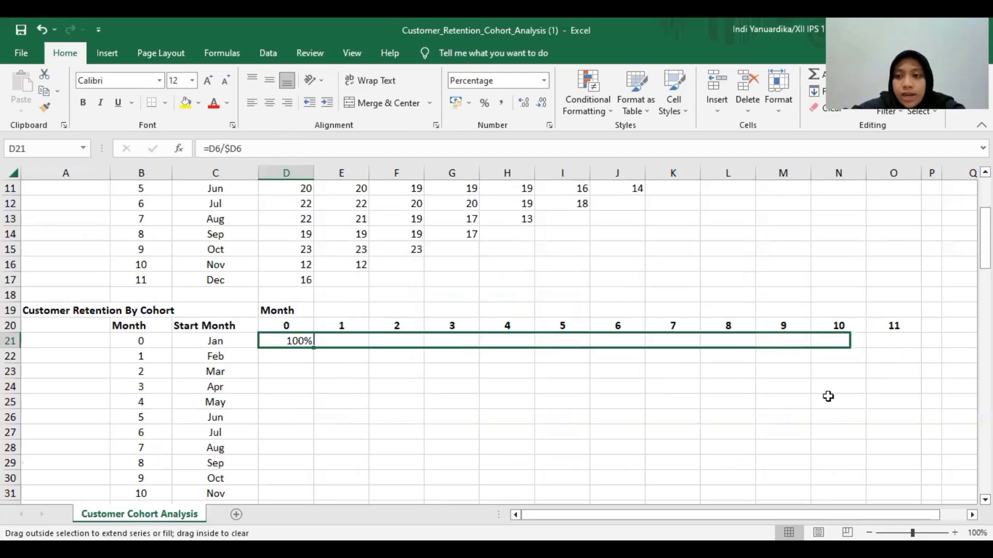
{"action": "scroll", "coordinate": [723, 309], "scroll_direction": "down", "scroll_amount": 2}
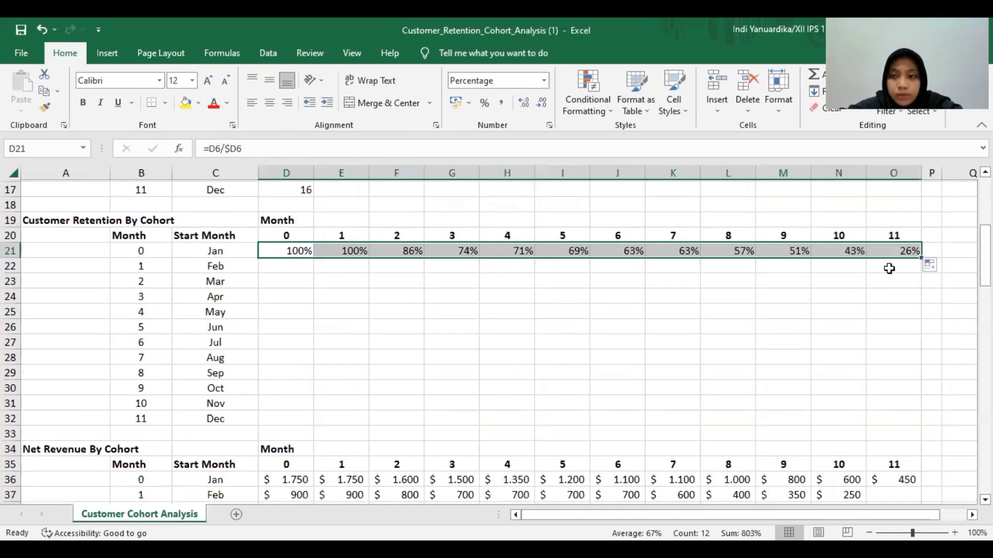
{"action": "left_click_drag", "start_coordinate": [918, 276], "coordinate": [887, 438]}
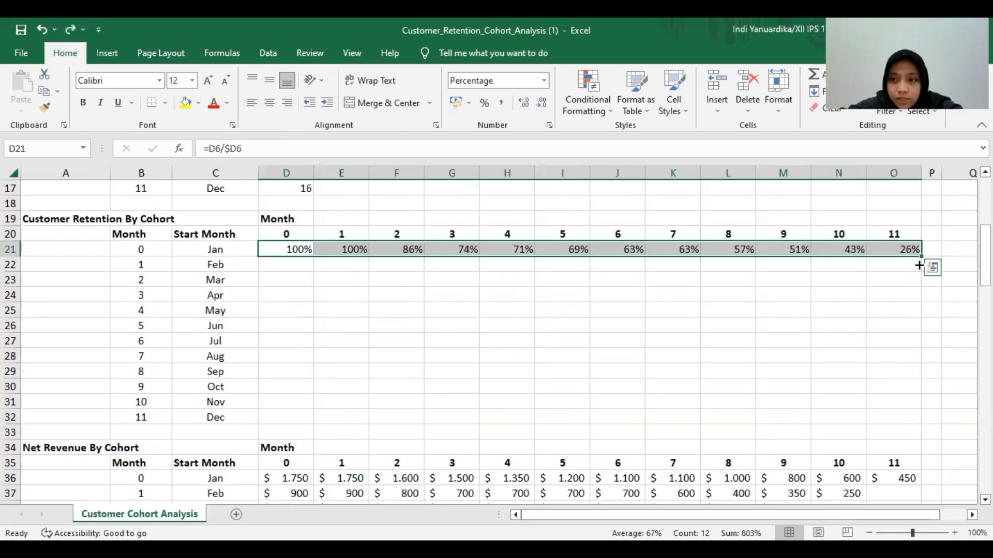
{"action": "left_click_drag", "start_coordinate": [919, 266], "coordinate": [901, 429]}
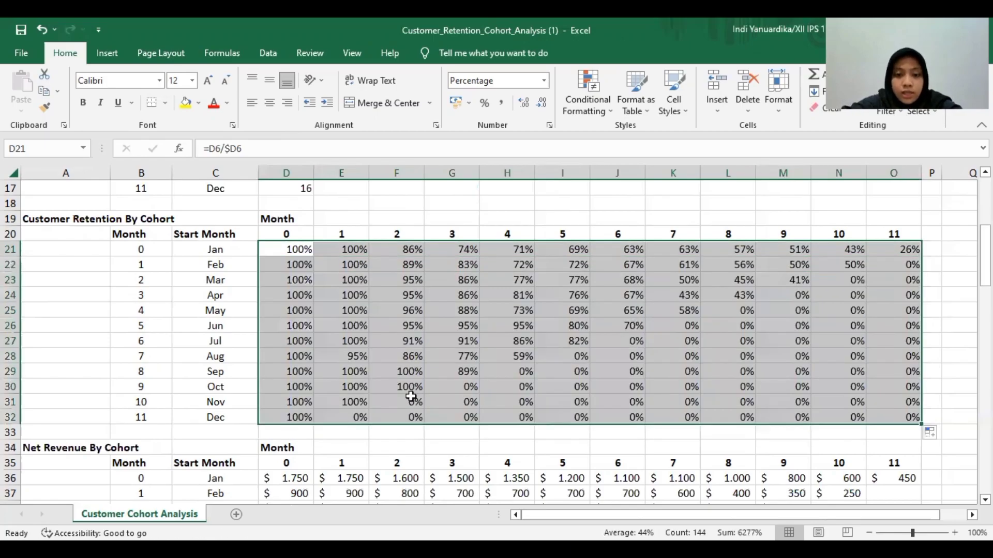
Clear all the 0% cells in the Customer Retention By Cohort table, from E32 diagonally up to O22 and everything beyond.
{"action": "left_click", "coordinate": [362, 417]}
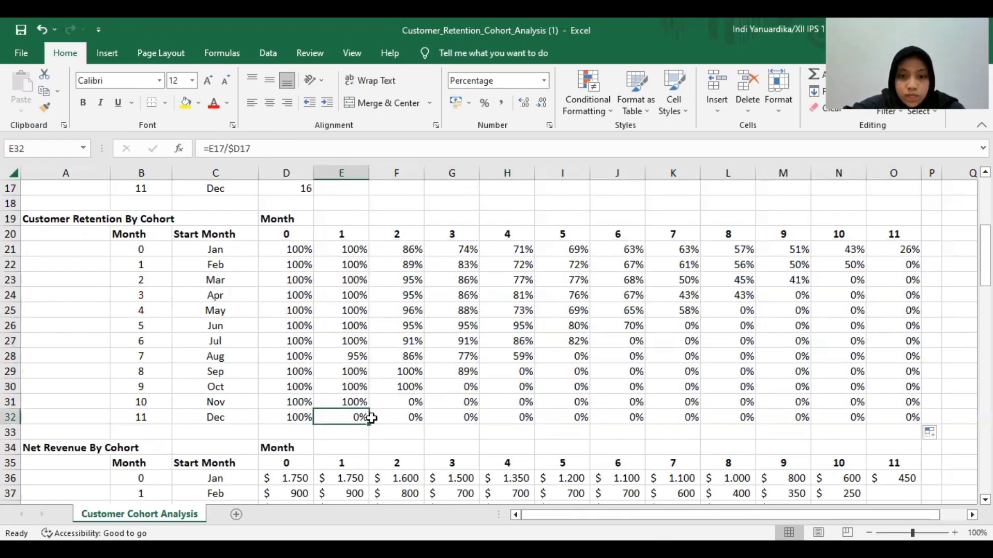
{"action": "left_click", "coordinate": [401, 403], "text": "ctrl"}
{"action": "left_click", "coordinate": [447, 389], "text": "ctrl"}
{"action": "left_click", "coordinate": [518, 372], "text": "ctrl"}
{"action": "left_click", "coordinate": [559, 357], "text": "ctrl"}
{"action": "left_click", "coordinate": [632, 336], "text": "ctrl"}
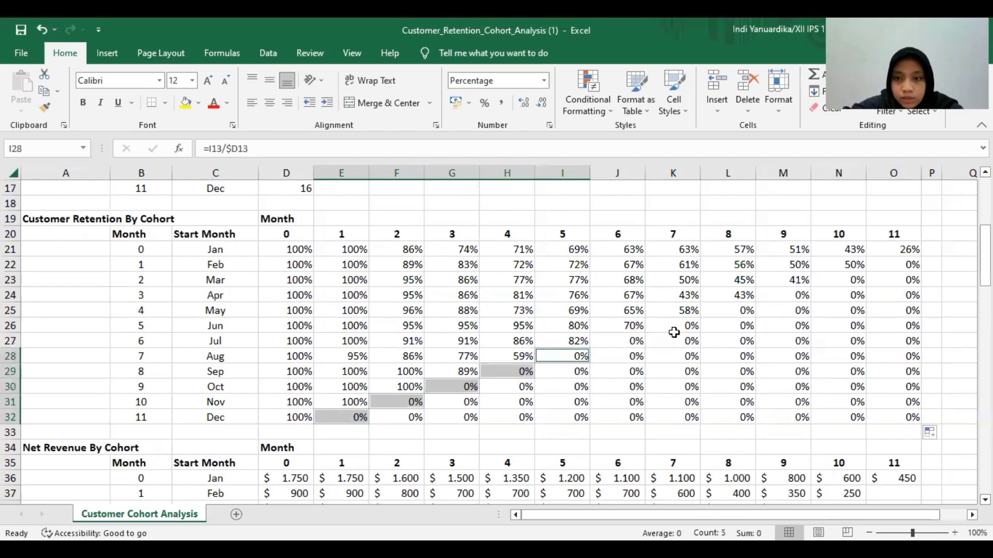
{"action": "left_click", "coordinate": [675, 326], "text": "ctrl"}
{"action": "left_click", "coordinate": [741, 313], "text": "ctrl"}
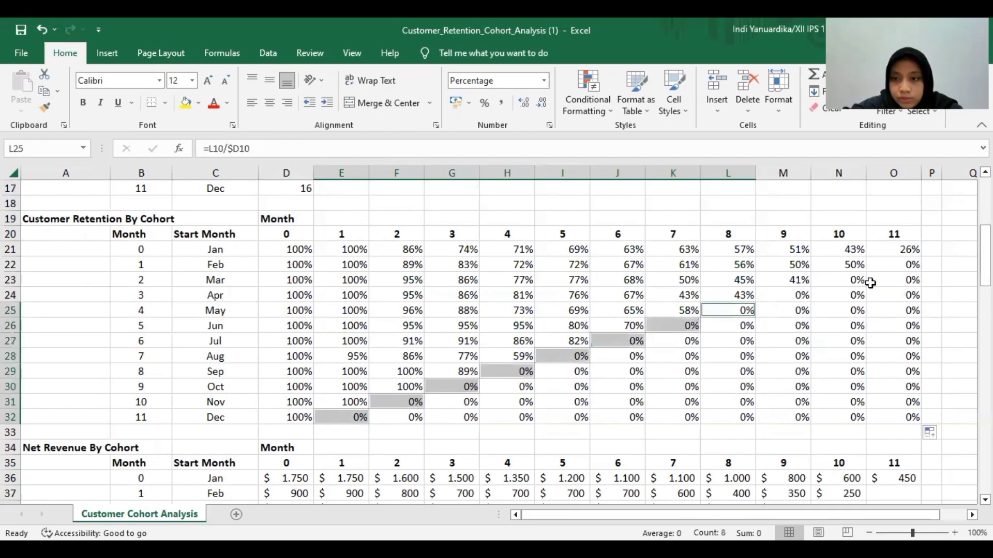
{"action": "left_click", "coordinate": [786, 297], "text": "ctrl"}
{"action": "left_click", "coordinate": [863, 279], "text": "ctrl"}
{"action": "left_click", "coordinate": [900, 266], "text": "ctrl"}
{"action": "left_click_drag", "start_coordinate": [905, 287], "coordinate": [900, 416]}
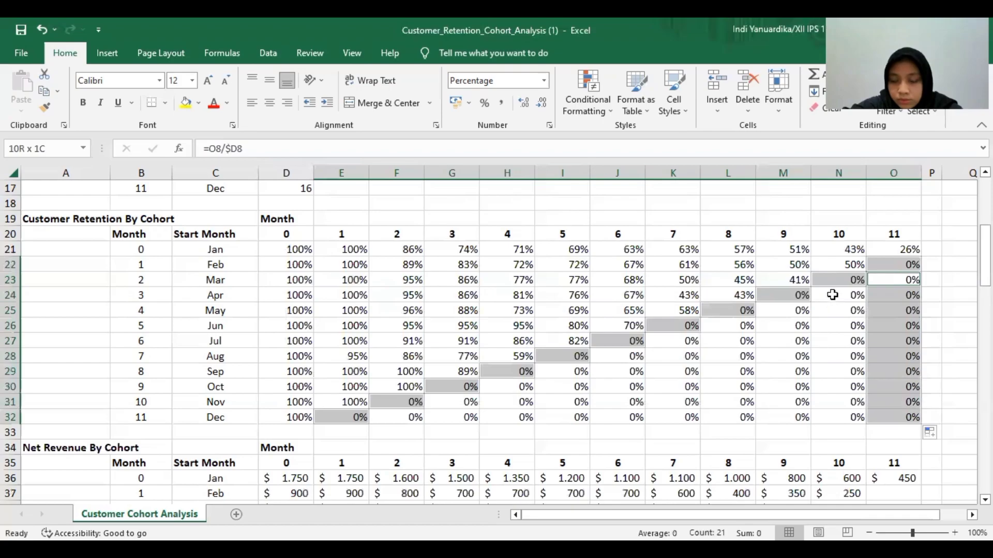
{"action": "left_click_drag", "start_coordinate": [838, 295], "coordinate": [834, 417]}
{"action": "left_click_drag", "start_coordinate": [786, 312], "coordinate": [789, 388]}
{"action": "left_click_drag", "start_coordinate": [722, 328], "coordinate": [722, 417]}
{"action": "left_click_drag", "start_coordinate": [663, 342], "coordinate": [670, 414]}
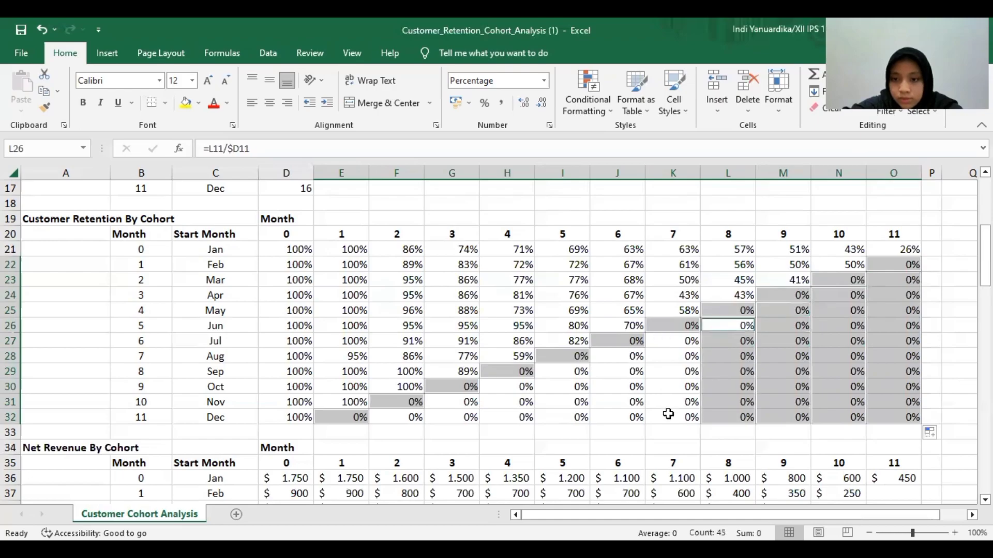
{"action": "left_click_drag", "start_coordinate": [618, 356], "coordinate": [631, 406], "text": "ctrl"}
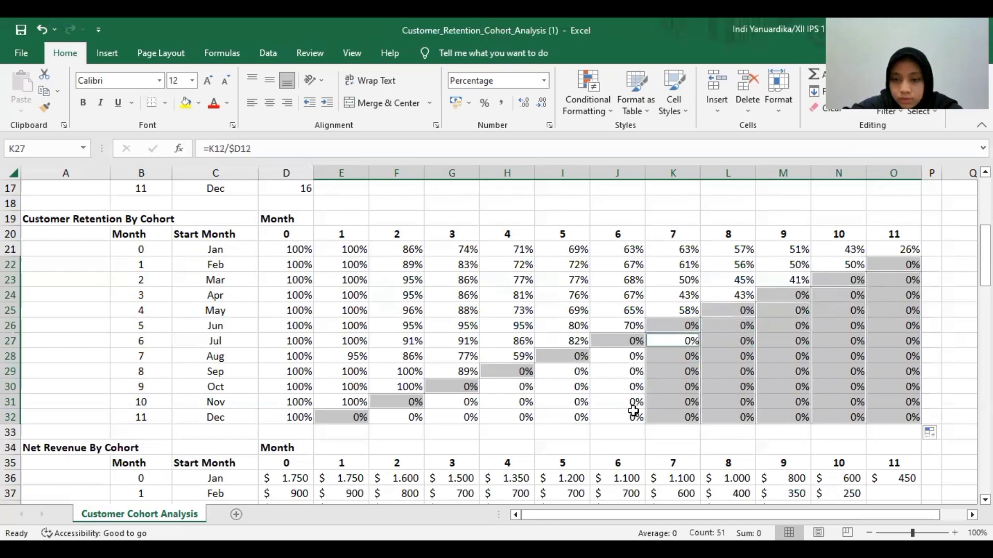
{"action": "left_click_drag", "start_coordinate": [567, 373], "coordinate": [568, 416], "text": "ctrl"}
{"action": "left_click_drag", "start_coordinate": [514, 387], "coordinate": [514, 420], "text": "ctrl"}
{"action": "left_click_drag", "start_coordinate": [462, 400], "coordinate": [456, 418], "text": "ctrl"}
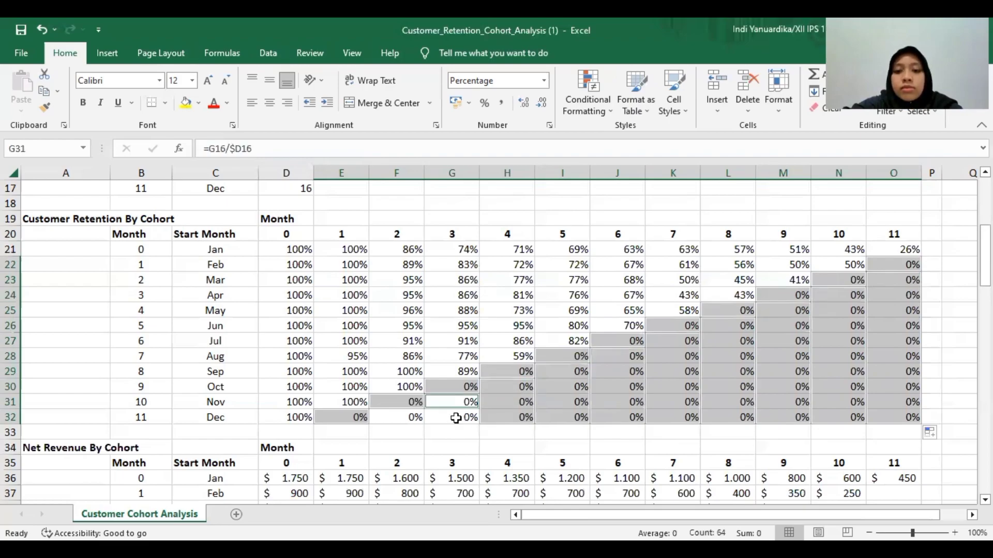
{"action": "left_click", "coordinate": [416, 416], "text": "ctrl"}
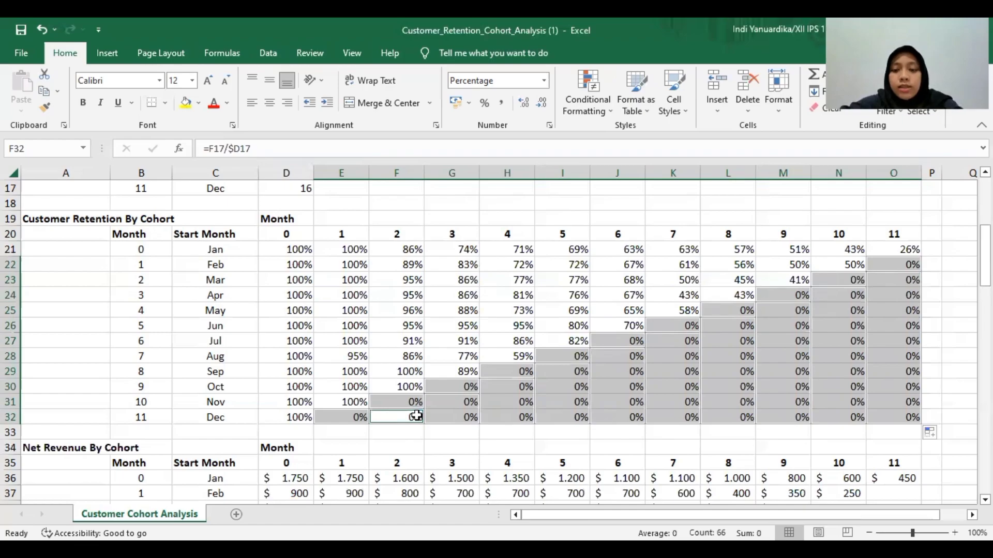
{"action": "key", "text": "Delete"}
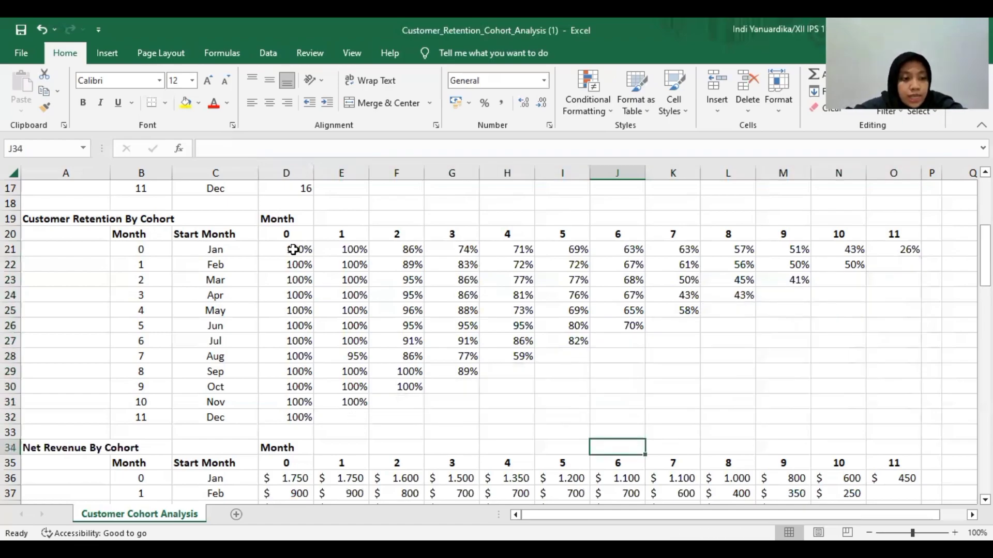
Apply the Green - Yellow - Red Color Scale conditional formatting to the customer retention percentages in D21:O32.
{"action": "left_click", "coordinate": [295, 250]}
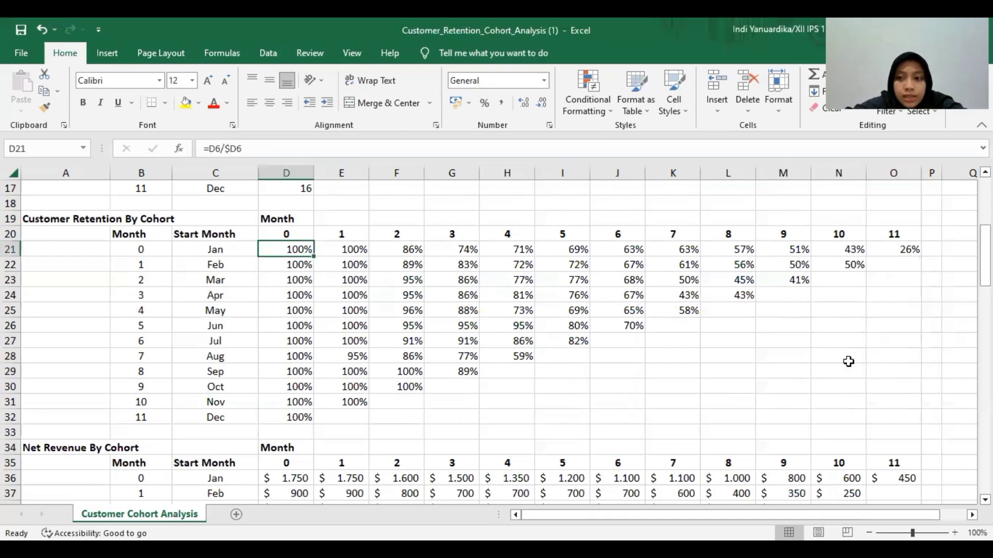
{"action": "left_click_drag", "start_coordinate": [867, 376], "coordinate": [879, 412]}
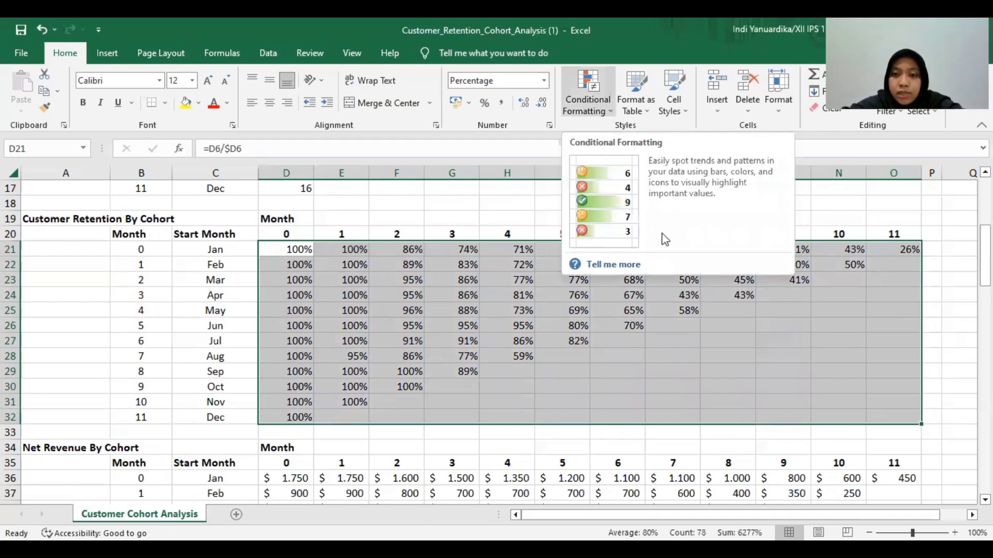
{"action": "left_click", "coordinate": [702, 235]}
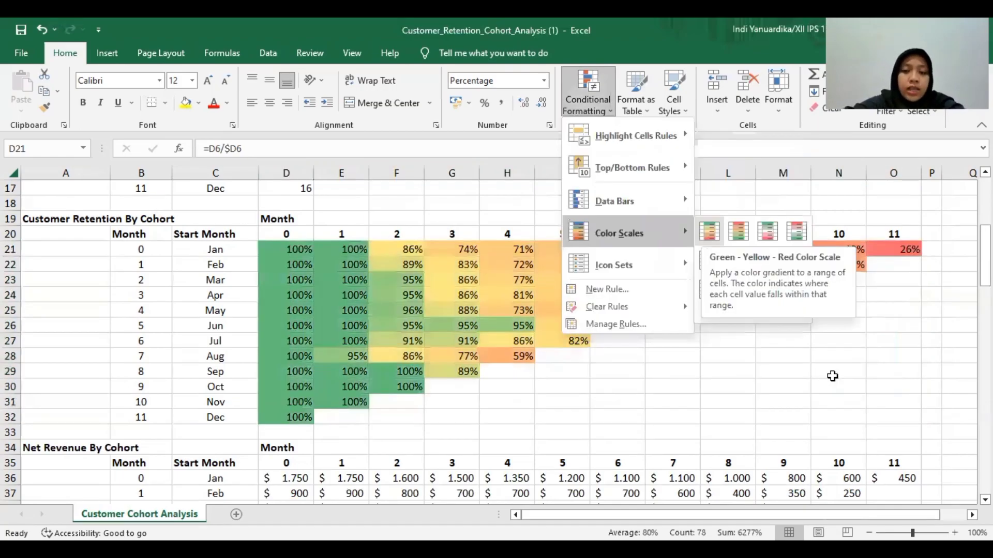
{"action": "left_click", "coordinate": [960, 374]}
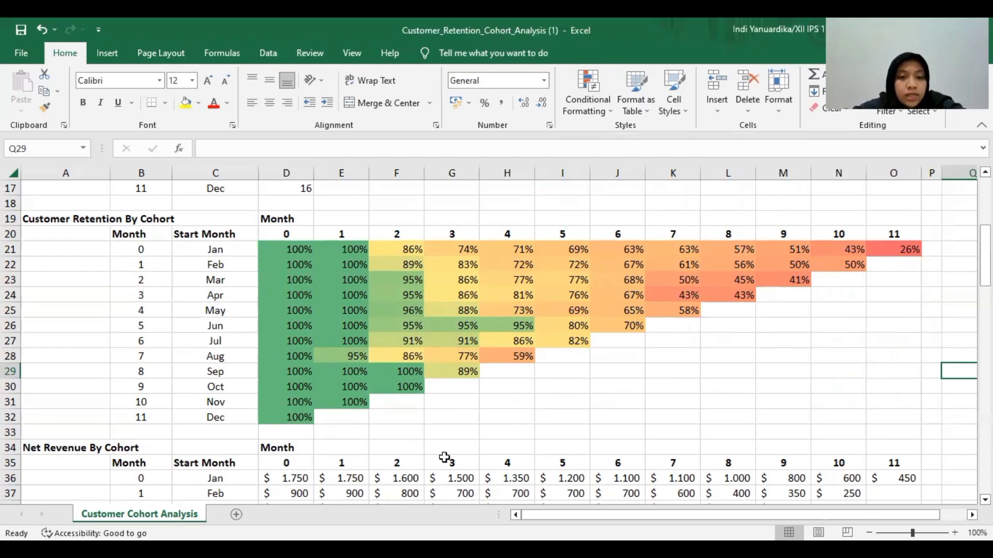
Copy the formatted customer retention block D21:O32 into the Net Dollar (or Net Revenue) Retention table starting at D51.
{"action": "scroll", "coordinate": [446, 450], "scroll_direction": "down", "scroll_amount": 1}
{"action": "scroll", "coordinate": [445, 442], "scroll_direction": "down", "scroll_amount": 2}
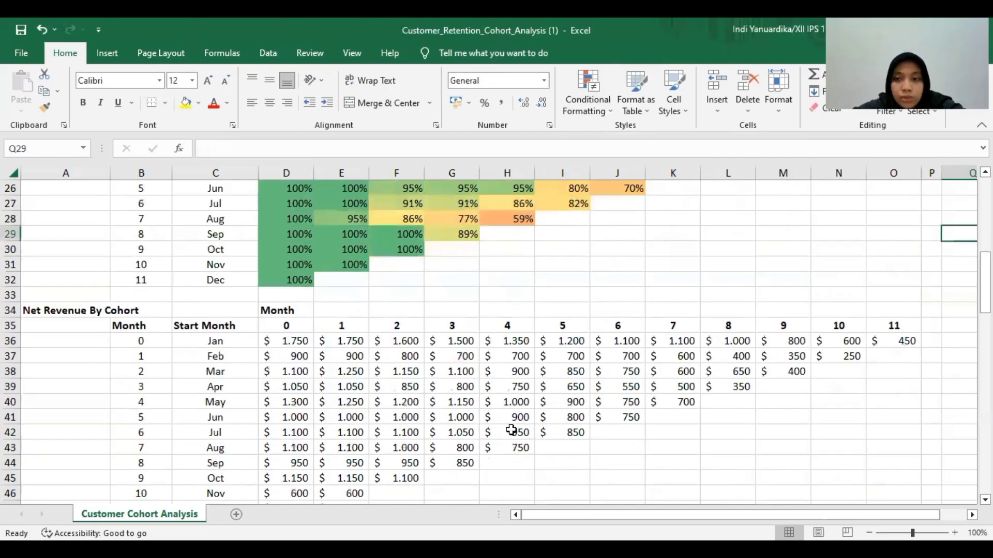
{"action": "scroll", "coordinate": [510, 419], "scroll_direction": "down", "scroll_amount": 1}
{"action": "scroll", "coordinate": [507, 416], "scroll_direction": "down", "scroll_amount": 3}
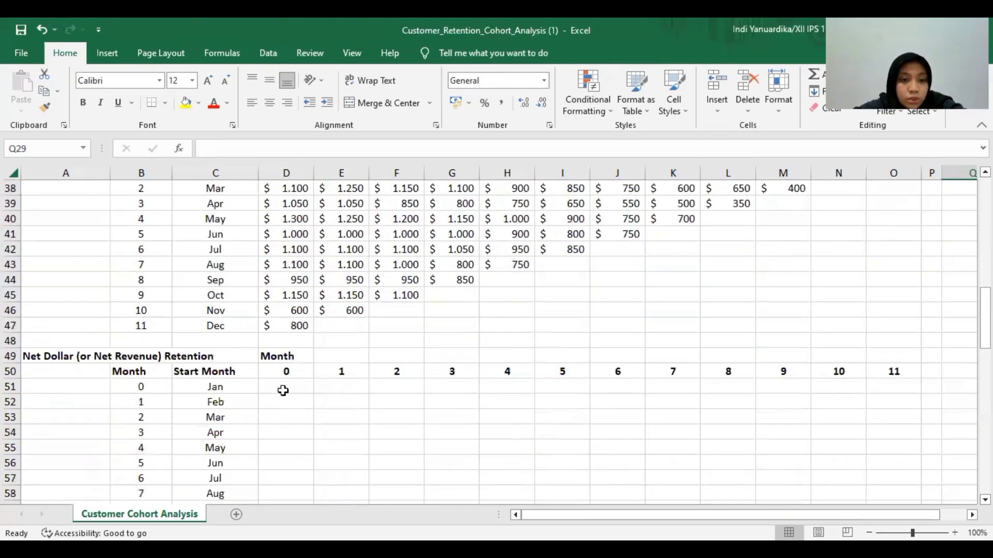
{"action": "left_click", "coordinate": [284, 392]}
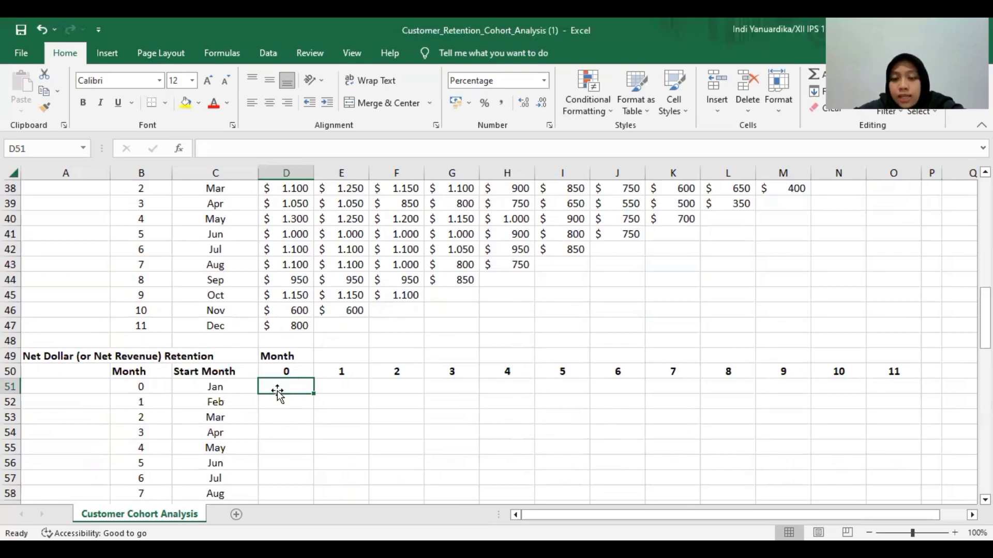
{"action": "scroll", "coordinate": [274, 305], "scroll_direction": "up", "scroll_amount": 8}
{"action": "left_click", "coordinate": [277, 295]}
{"action": "left_click_drag", "start_coordinate": [325, 432], "coordinate": [587, 460]}
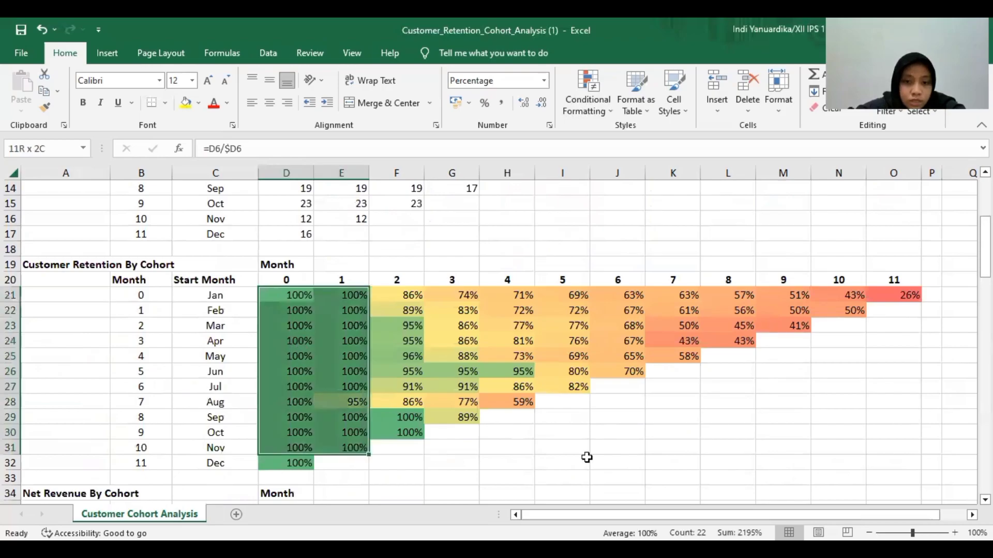
{"action": "left_click_drag", "start_coordinate": [883, 463], "coordinate": [902, 464]}
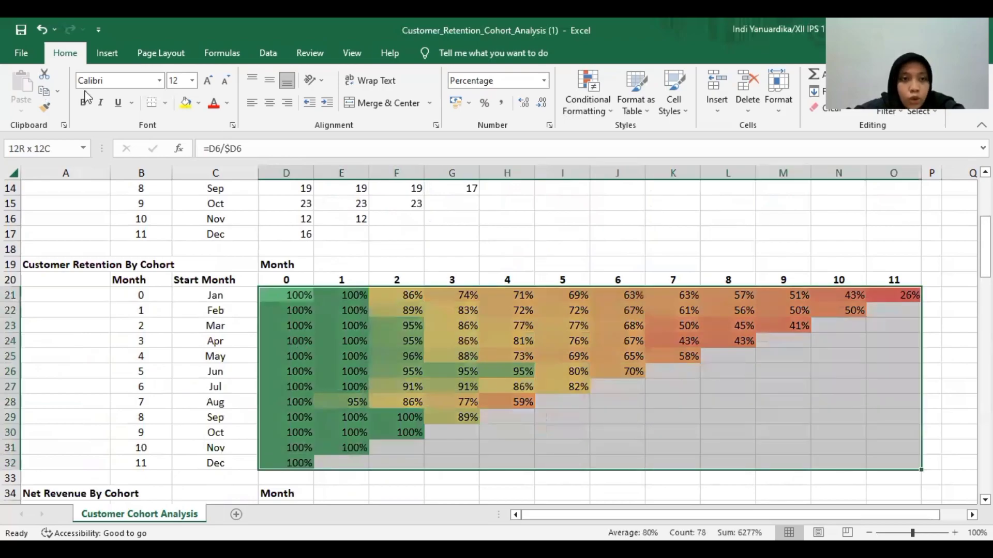
{"action": "left_click", "coordinate": [45, 93]}
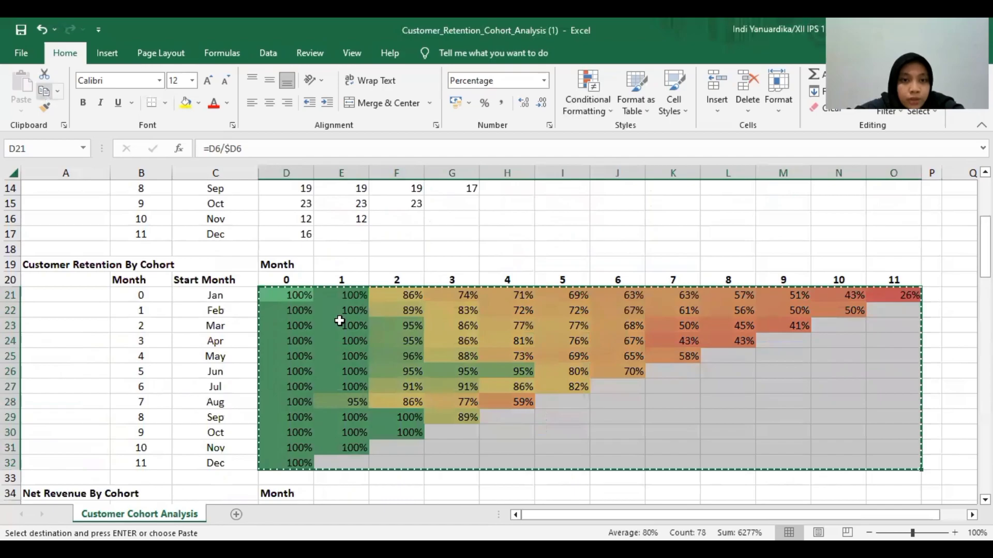
{"action": "scroll", "coordinate": [326, 360], "scroll_direction": "down", "scroll_amount": 7}
{"action": "left_click", "coordinate": [288, 434]}
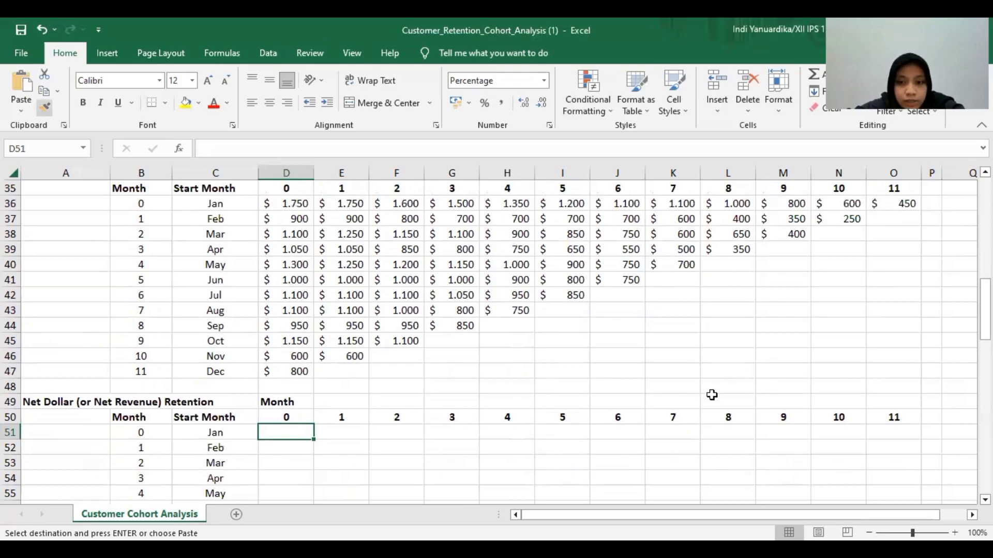
{"action": "key", "text": "ctrl+v"}
{"action": "scroll", "coordinate": [709, 394], "scroll_direction": "up", "scroll_amount": 3}
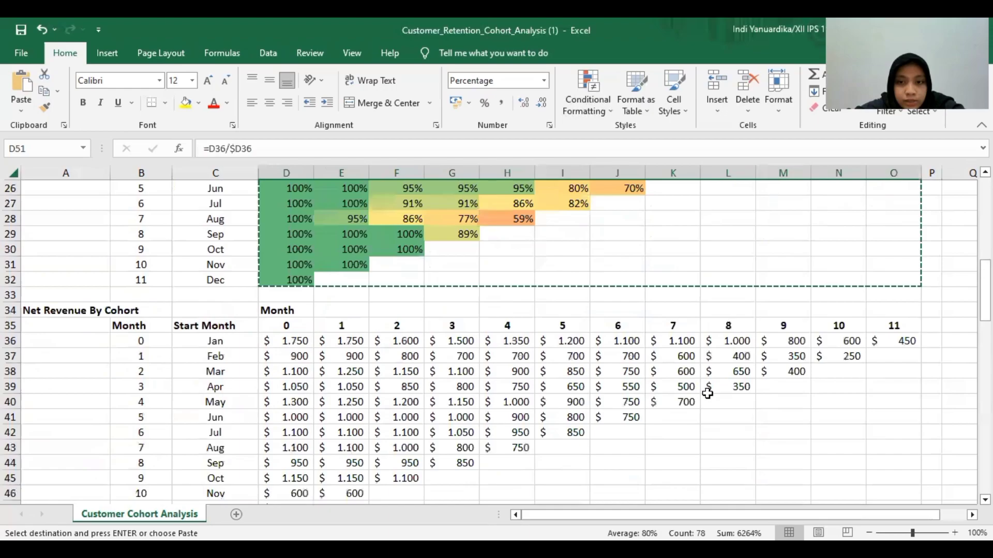
{"action": "scroll", "coordinate": [708, 393], "scroll_direction": "up", "scroll_amount": 4}
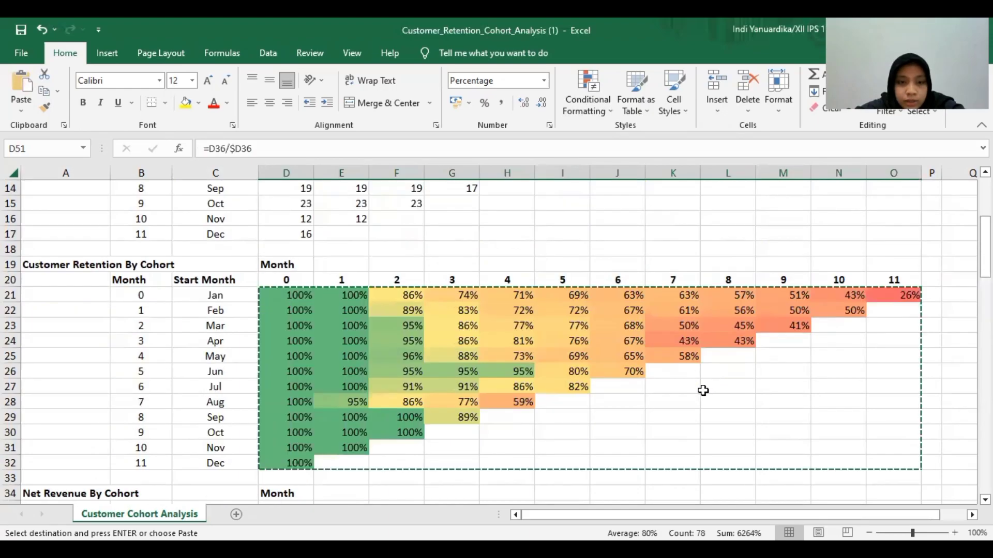
Undo the paste in the Net Dollar (or Net Revenue) Retention table and paste the copied retention block again at D51.
{"action": "scroll", "coordinate": [638, 367], "scroll_direction": "down", "scroll_amount": 7}
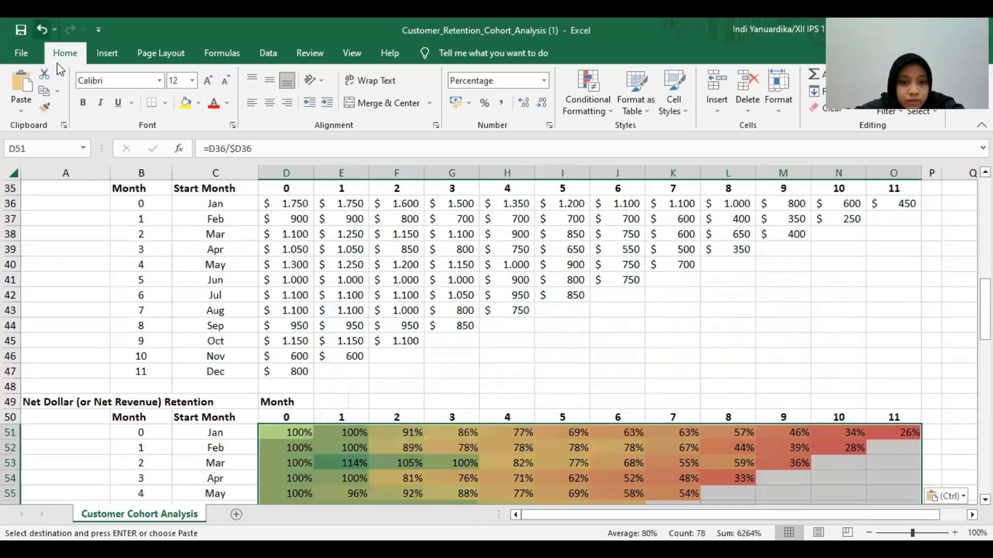
{"action": "key", "text": "ctrl+z"}
{"action": "left_click", "coordinate": [290, 434]}
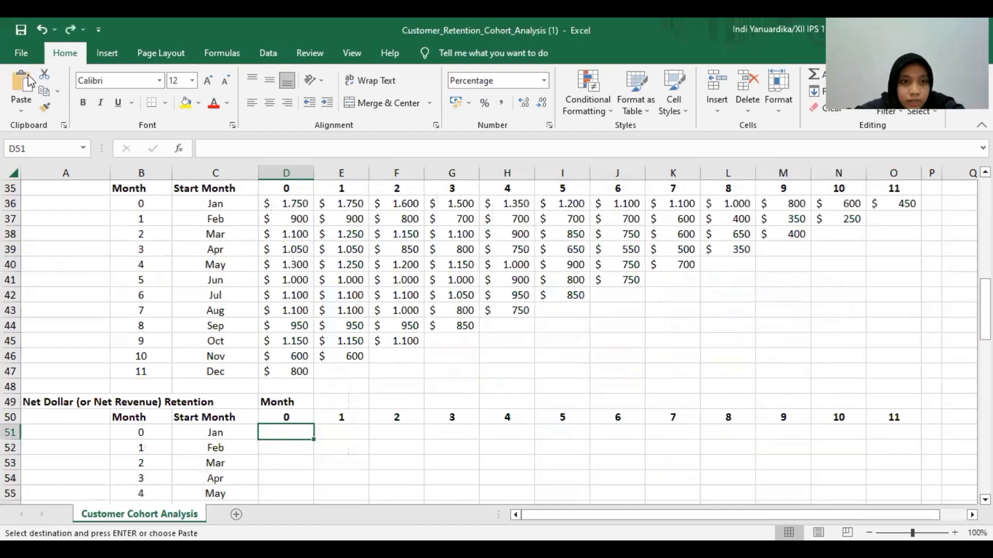
{"action": "key", "text": "ctrl+v"}
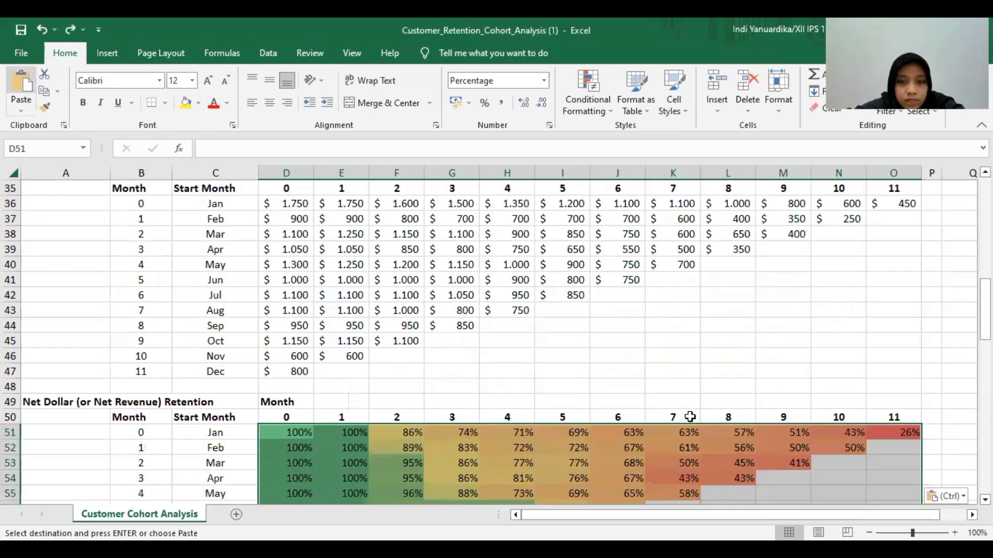
{"action": "scroll", "coordinate": [583, 450], "scroll_direction": "down", "scroll_amount": 4}
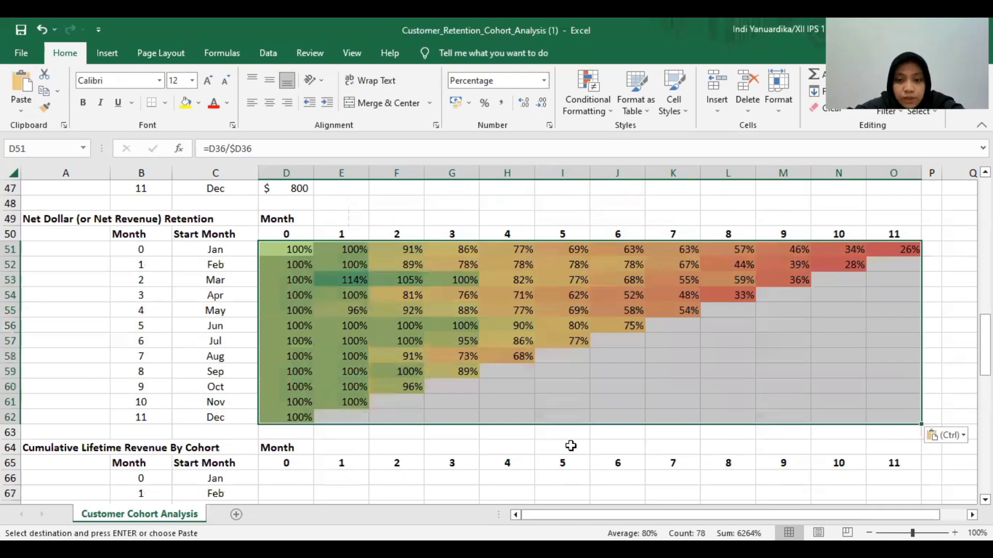
{"action": "left_click", "coordinate": [569, 446]}
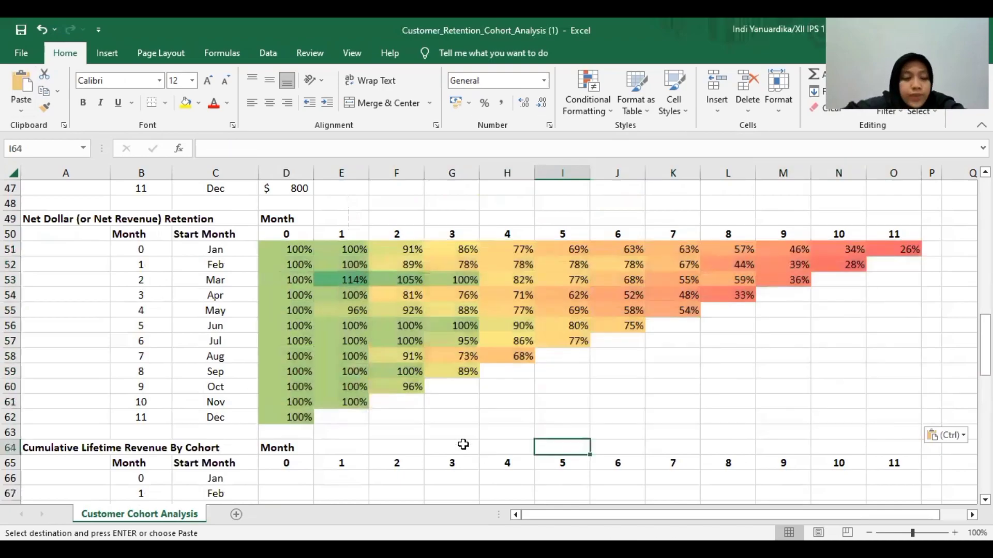
Enter =D36 in D66 to bring January's month 0 net revenue into the Cumulative Lifetime Revenue By Cohort table.
{"action": "scroll", "coordinate": [434, 402], "scroll_direction": "down", "scroll_amount": 2}
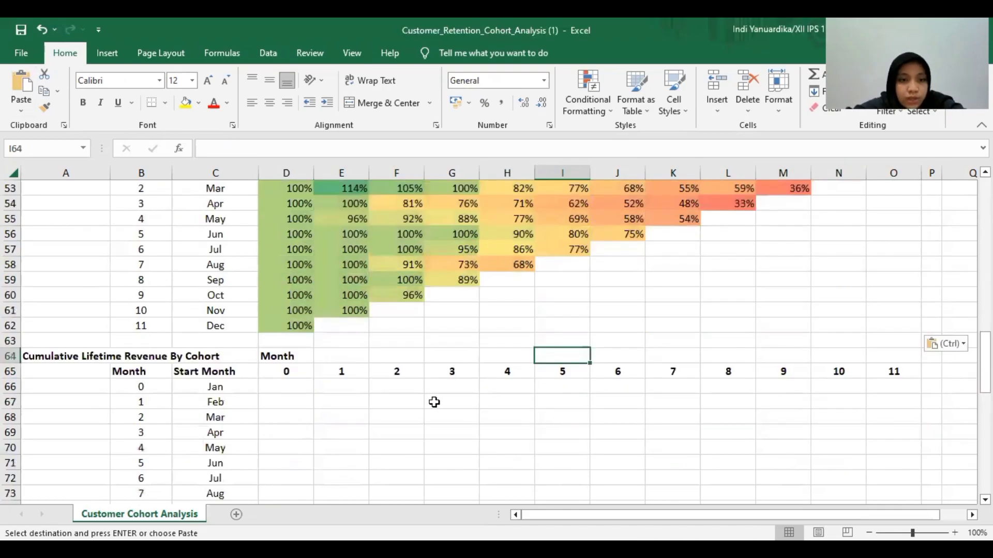
{"action": "scroll", "coordinate": [290, 343], "scroll_direction": "down", "scroll_amount": 2}
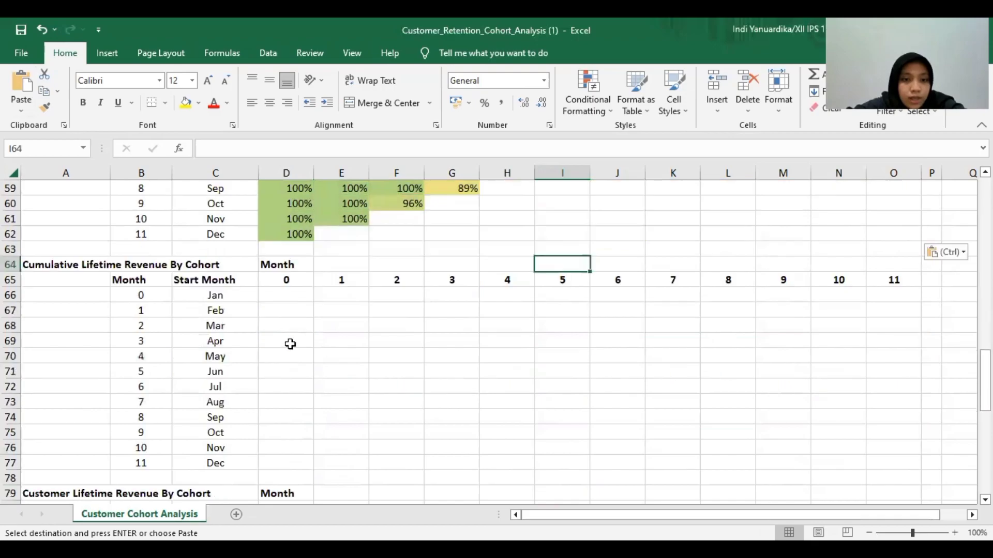
{"action": "left_click", "coordinate": [289, 300]}
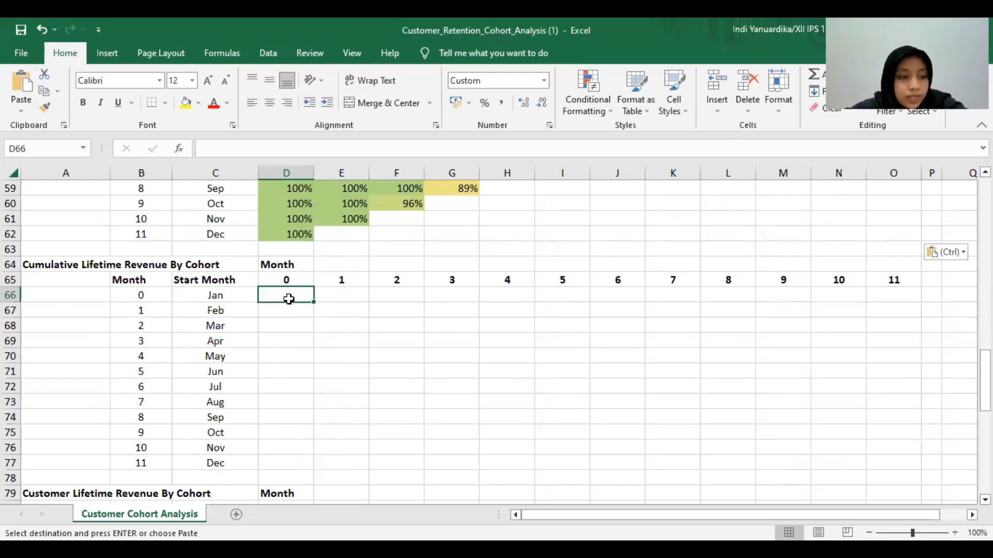
{"action": "type", "text": "="}
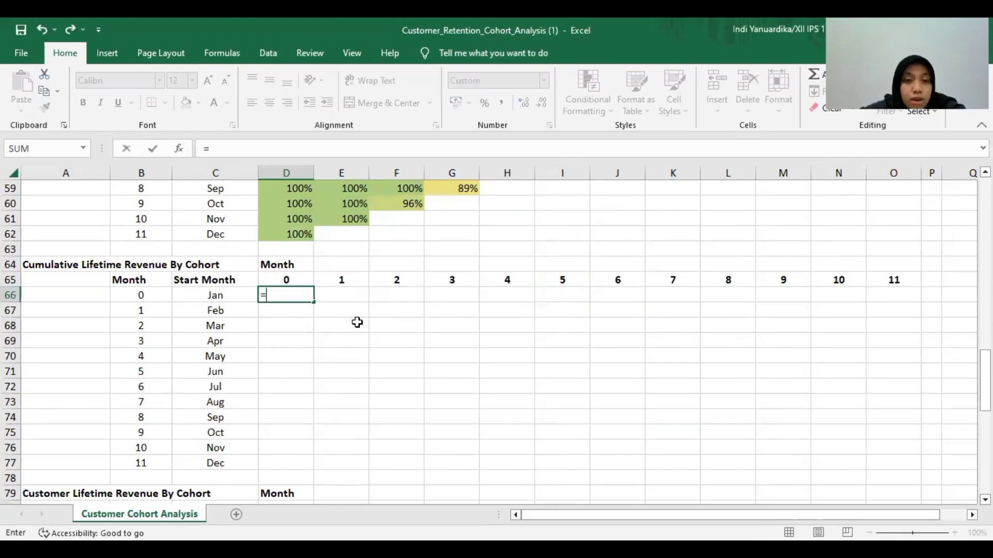
{"action": "scroll", "coordinate": [356, 322], "scroll_direction": "up", "scroll_amount": 1}
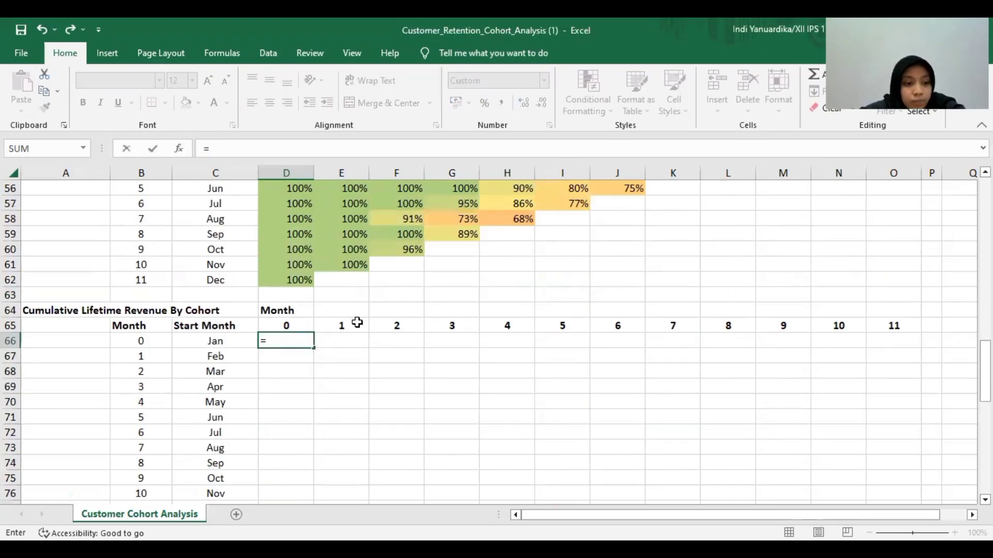
{"action": "scroll", "coordinate": [371, 324], "scroll_direction": "up", "scroll_amount": 5}
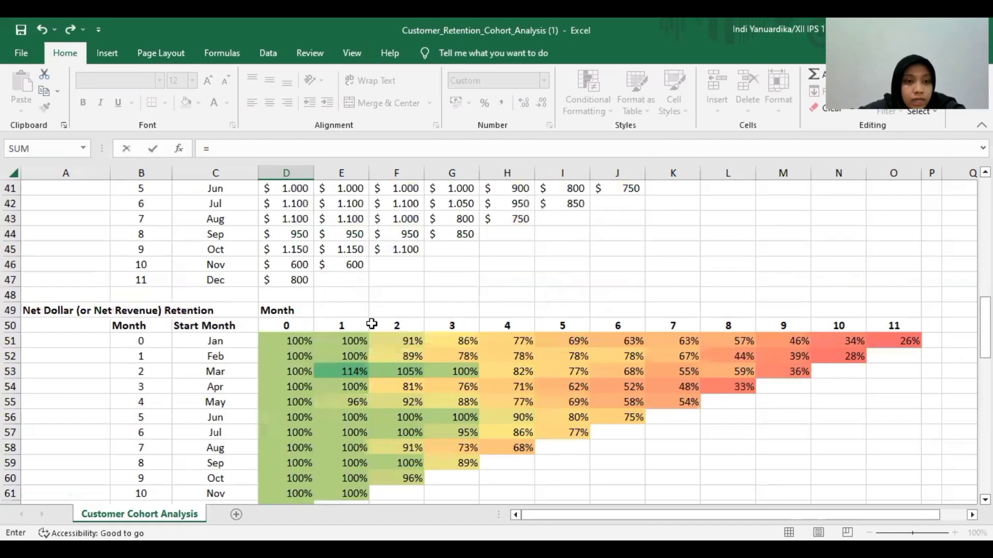
{"action": "scroll", "coordinate": [296, 305], "scroll_direction": "up", "scroll_amount": 3}
{"action": "scroll", "coordinate": [296, 301], "scroll_direction": "up", "scroll_amount": 1}
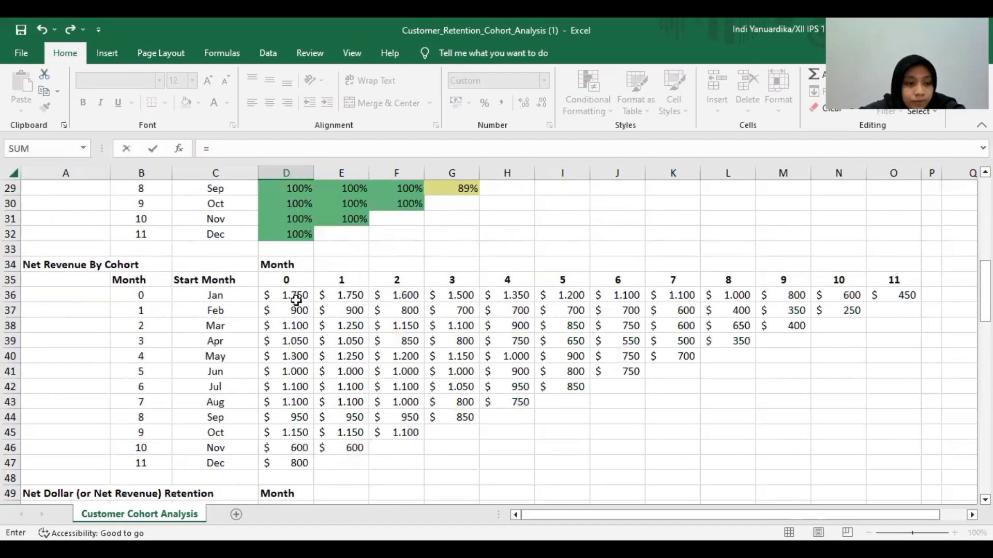
{"action": "left_click", "coordinate": [296, 298]}
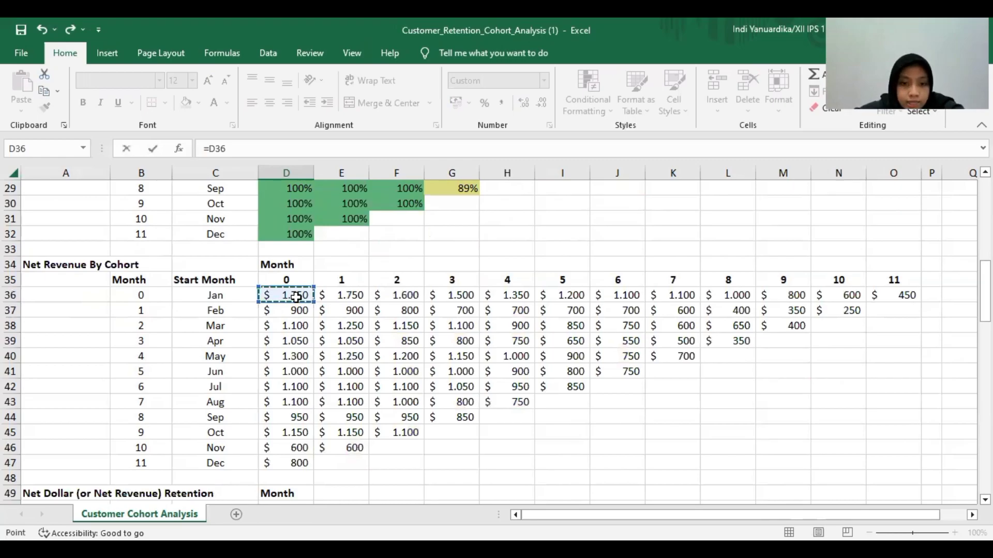
{"action": "key", "text": "Return"}
Enter =D66+E36 in E66 to add January's month 1 net revenue to the preceding cumulative amount.
{"action": "scroll", "coordinate": [319, 342], "scroll_direction": "down", "scroll_amount": 3}
{"action": "left_click", "coordinate": [319, 342]}
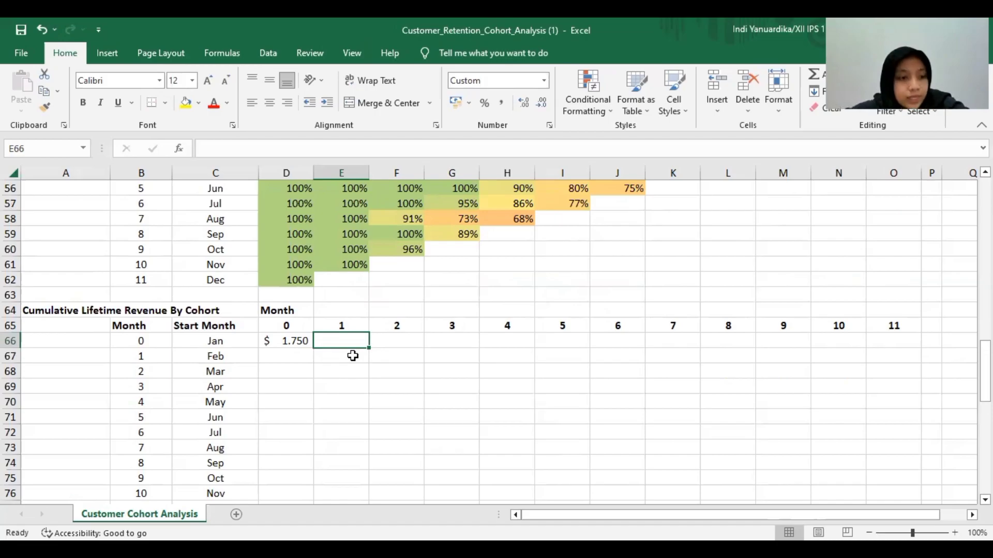
{"action": "type", "text": "="}
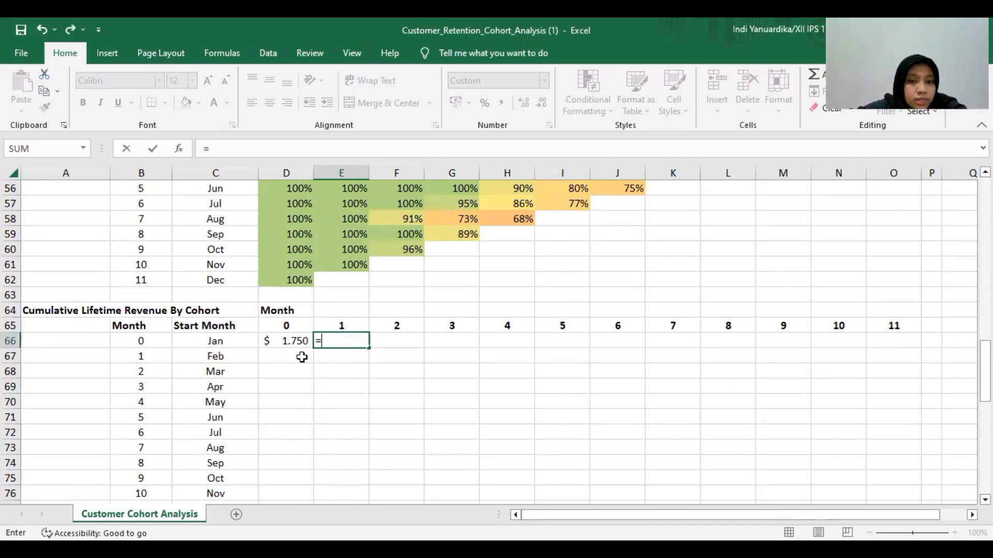
{"action": "left_click", "coordinate": [281, 343]}
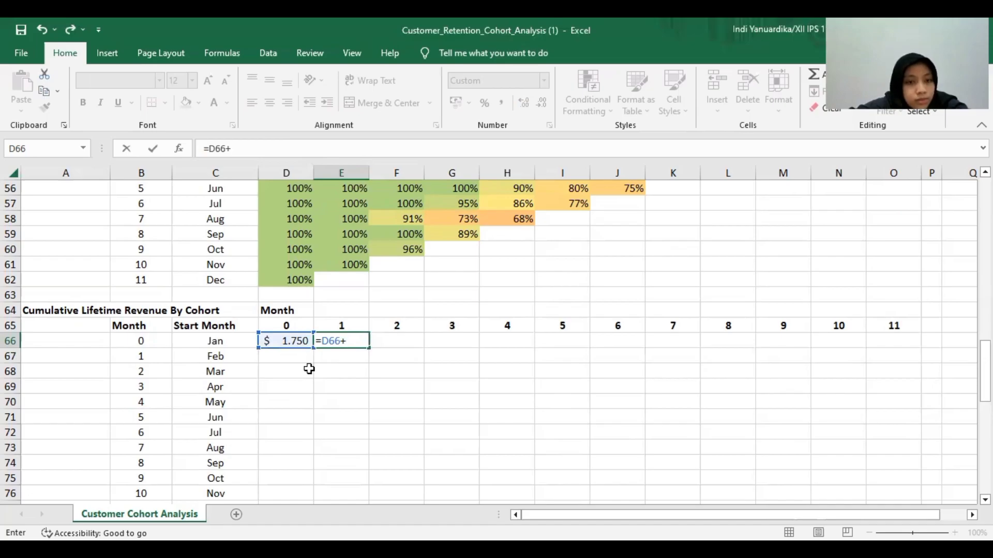
{"action": "scroll", "coordinate": [309, 369], "scroll_direction": "up", "scroll_amount": 3}
{"action": "scroll", "coordinate": [308, 368], "scroll_direction": "up", "scroll_amount": 3}
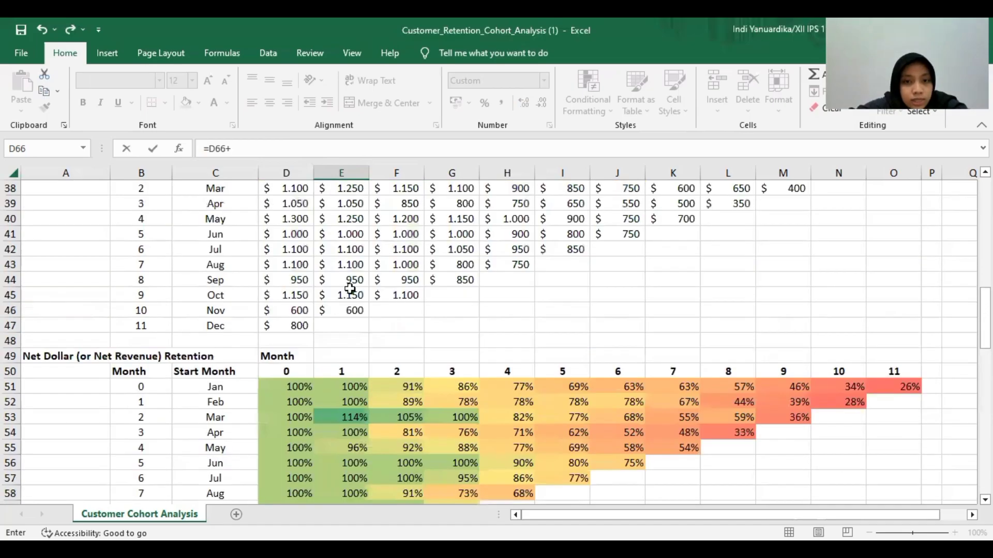
{"action": "scroll", "coordinate": [348, 284], "scroll_direction": "up", "scroll_amount": 3}
{"action": "left_click", "coordinate": [348, 297]}
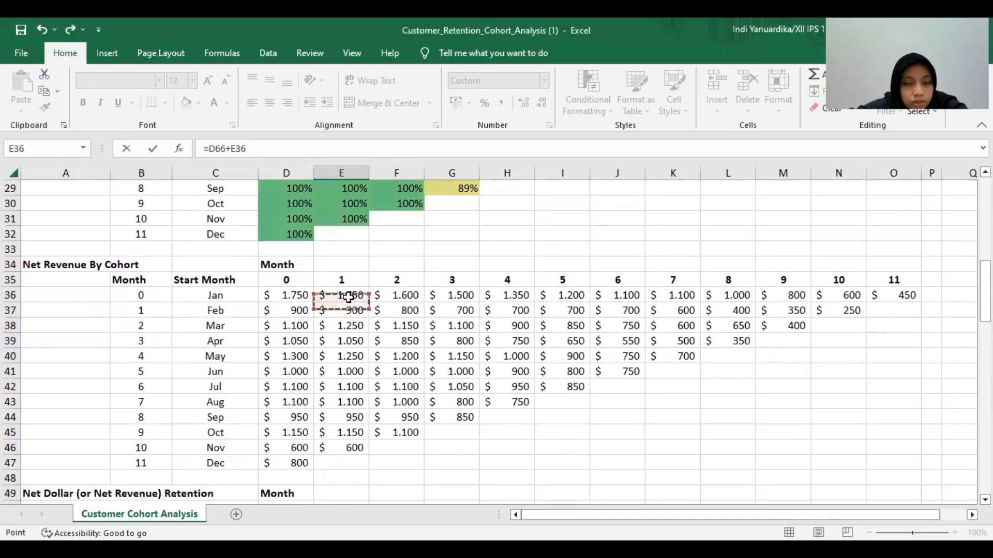
{"action": "scroll", "coordinate": [355, 331], "scroll_direction": "down", "scroll_amount": 4}
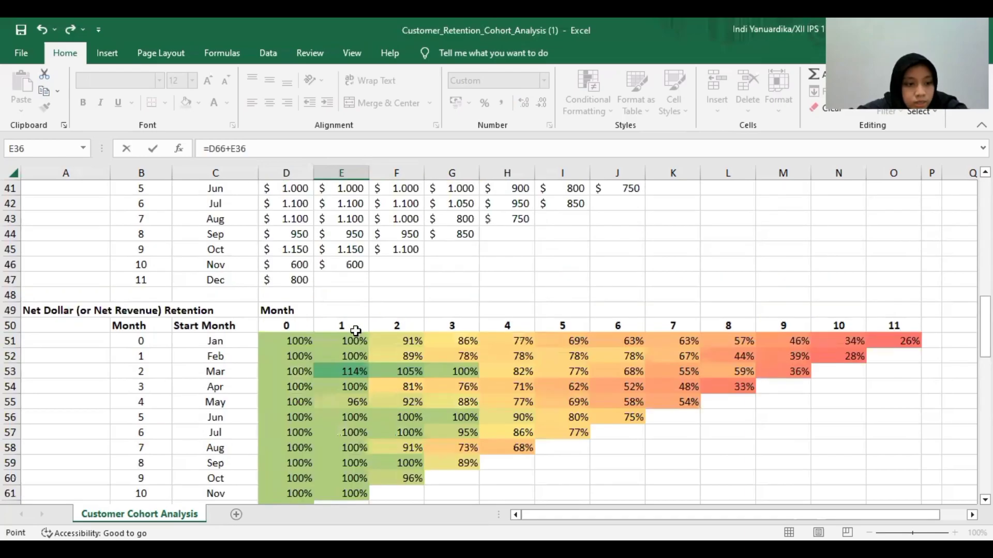
{"action": "scroll", "coordinate": [355, 331], "scroll_direction": "down", "scroll_amount": 4}
{"action": "scroll", "coordinate": [355, 332], "scroll_direction": "down", "scroll_amount": 1}
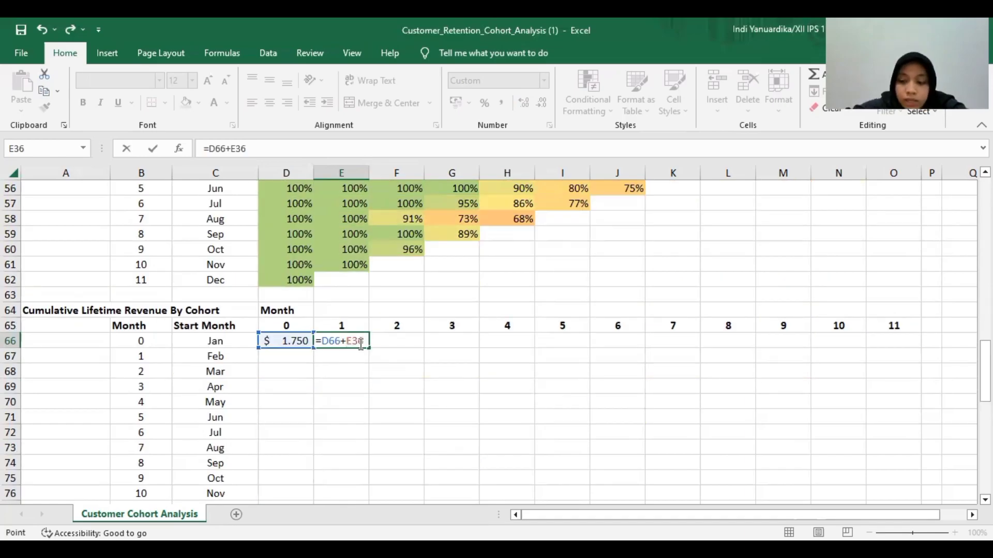
{"action": "key", "text": "Return"}
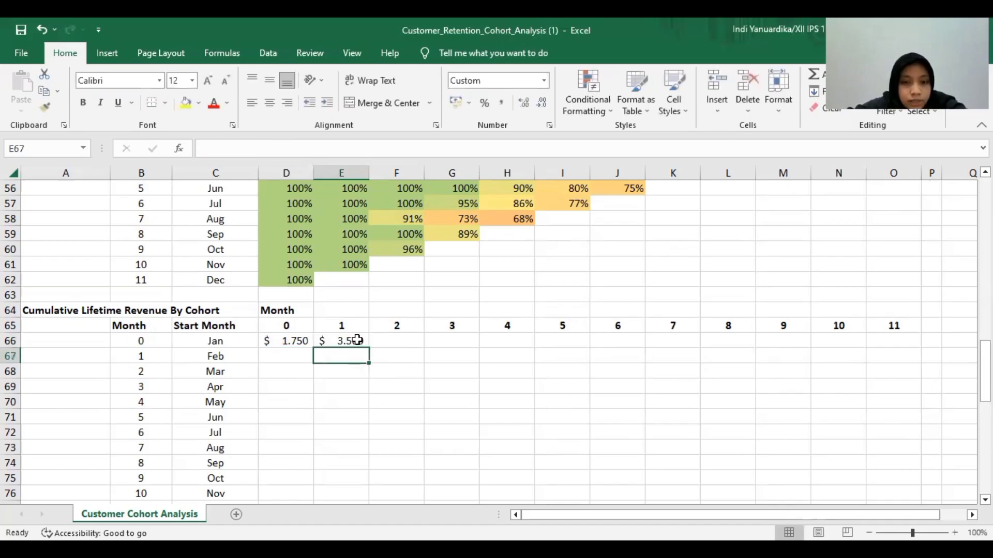
Fill the cumulative revenue formulas across to month 11 in column O and down to December in row 77.
{"action": "key", "text": "Up"}
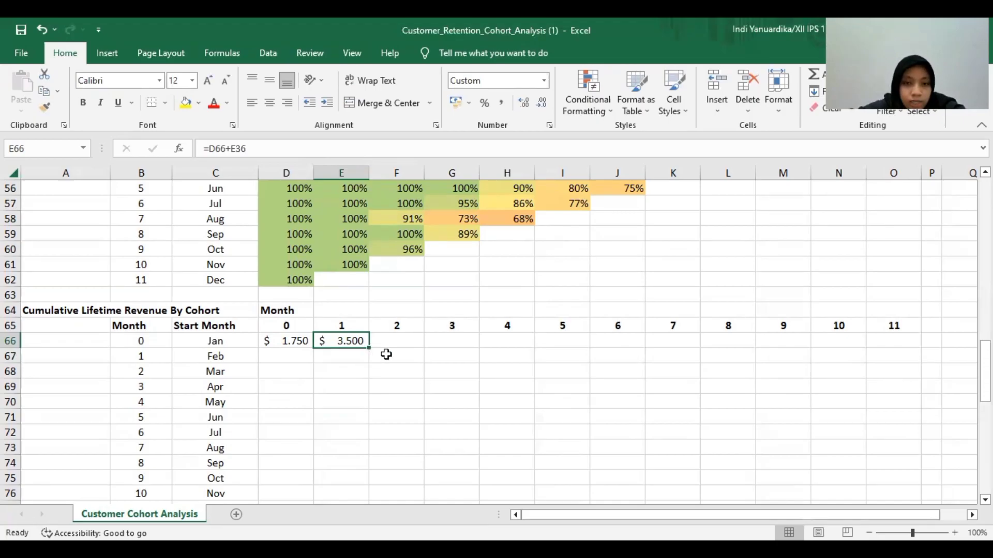
{"action": "left_click_drag", "start_coordinate": [369, 348], "coordinate": [892, 342]}
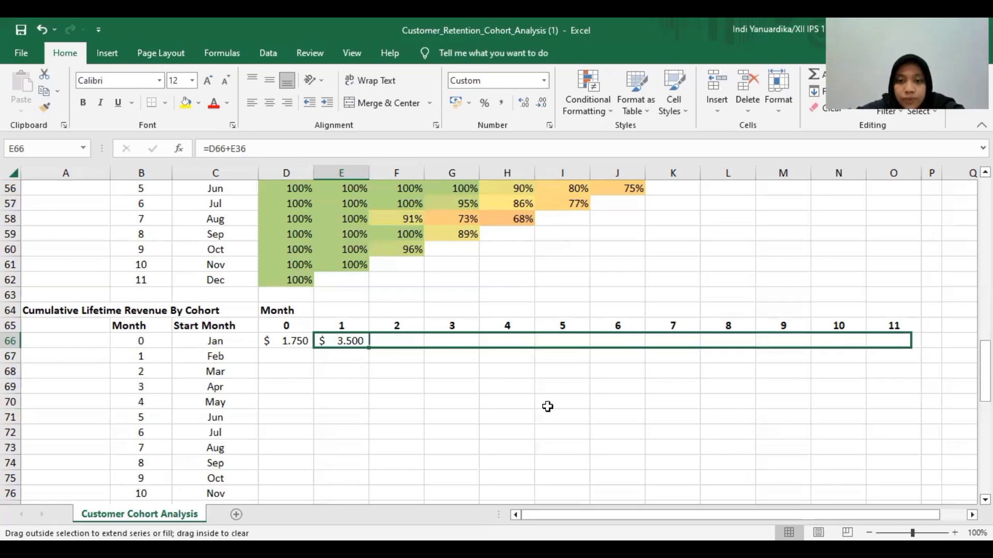
{"action": "left_click", "coordinate": [525, 406]}
{"action": "left_click_drag", "start_coordinate": [277, 342], "coordinate": [841, 445]}
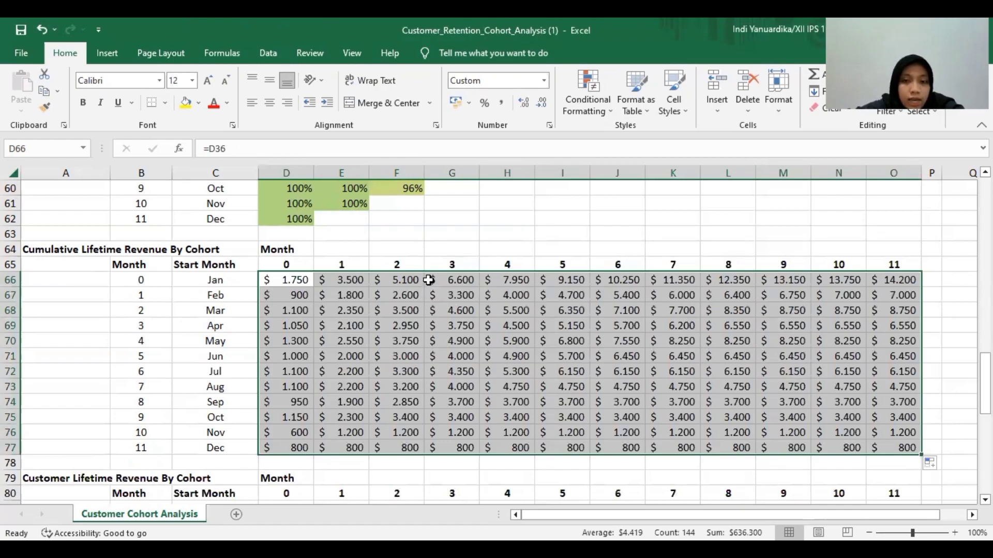
{"action": "left_click", "coordinate": [426, 252]}
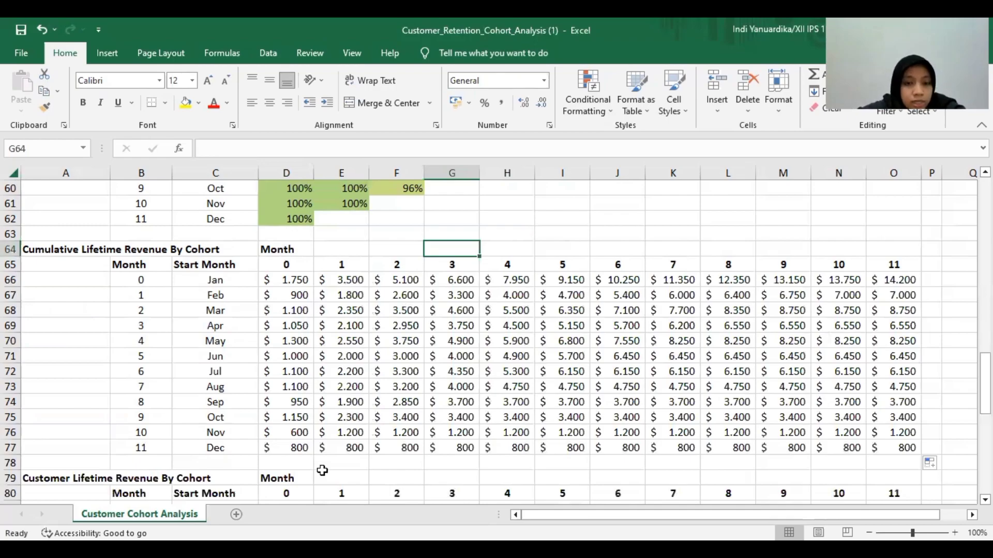
Clear the surplus cumulative revenue cells from E77 diagonally up to O67 and everything beyond that diagonal.
{"action": "left_click", "coordinate": [334, 452]}
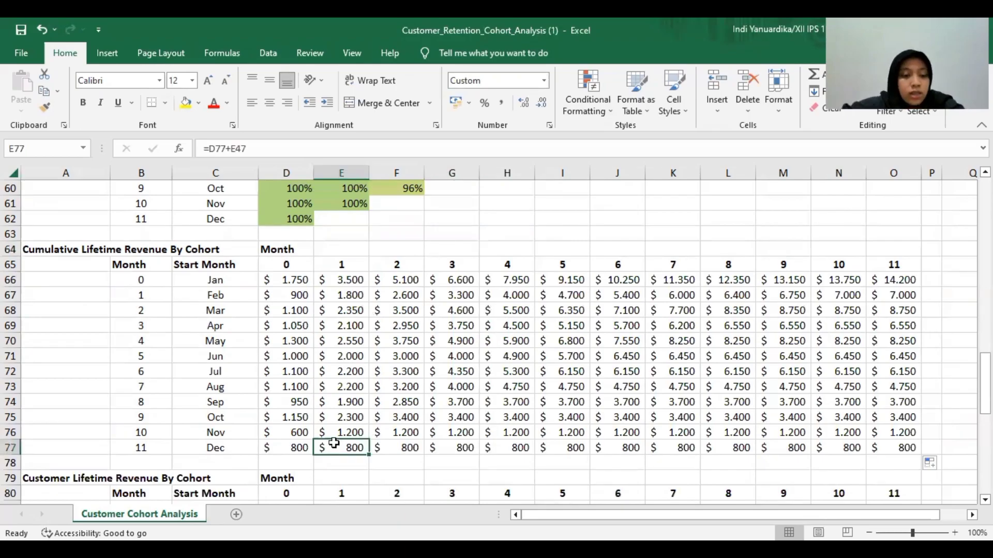
{"action": "left_click", "coordinate": [399, 433], "text": "ctrl"}
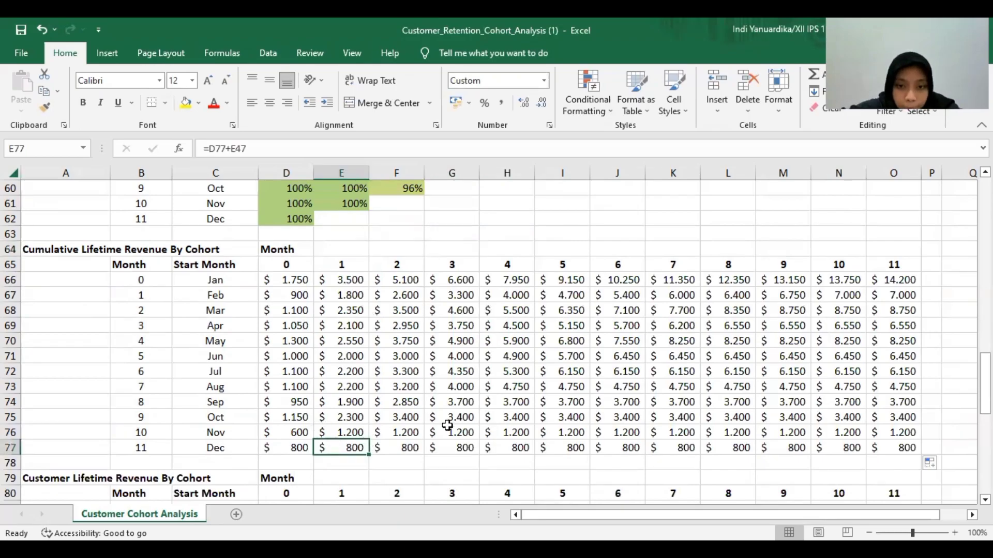
{"action": "left_click", "coordinate": [456, 417], "text": "ctrl"}
{"action": "left_click", "coordinate": [506, 403], "text": "ctrl"}
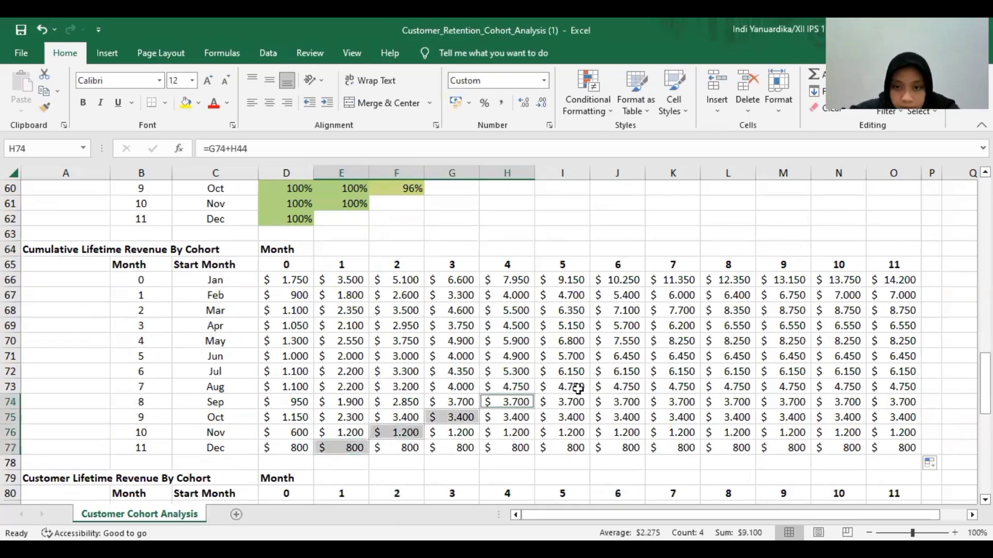
{"action": "left_click", "coordinate": [574, 387], "text": "ctrl"}
{"action": "left_click", "coordinate": [637, 369], "text": "ctrl"}
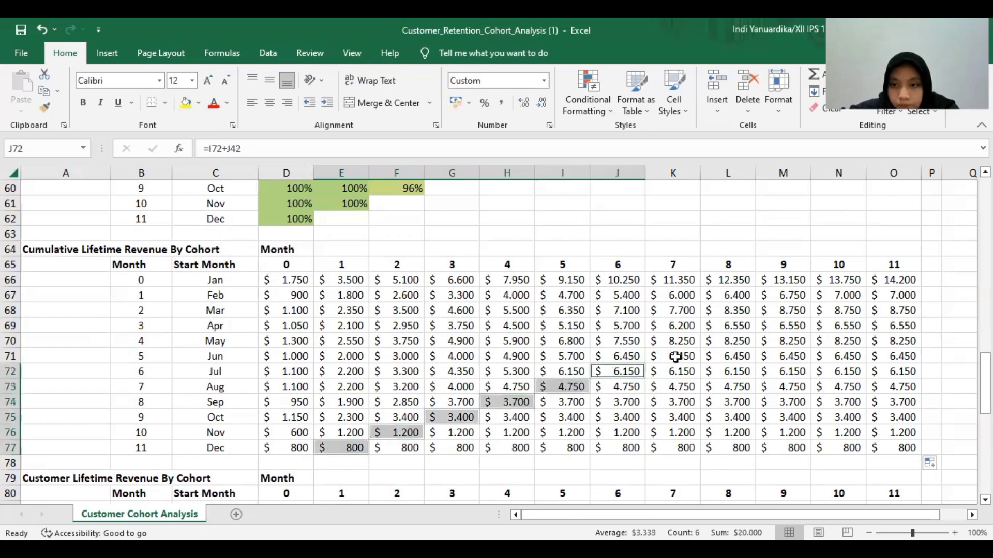
{"action": "left_click", "coordinate": [673, 355], "text": "ctrl"}
{"action": "left_click", "coordinate": [729, 340], "text": "ctrl"}
{"action": "left_click", "coordinate": [781, 326], "text": "ctrl"}
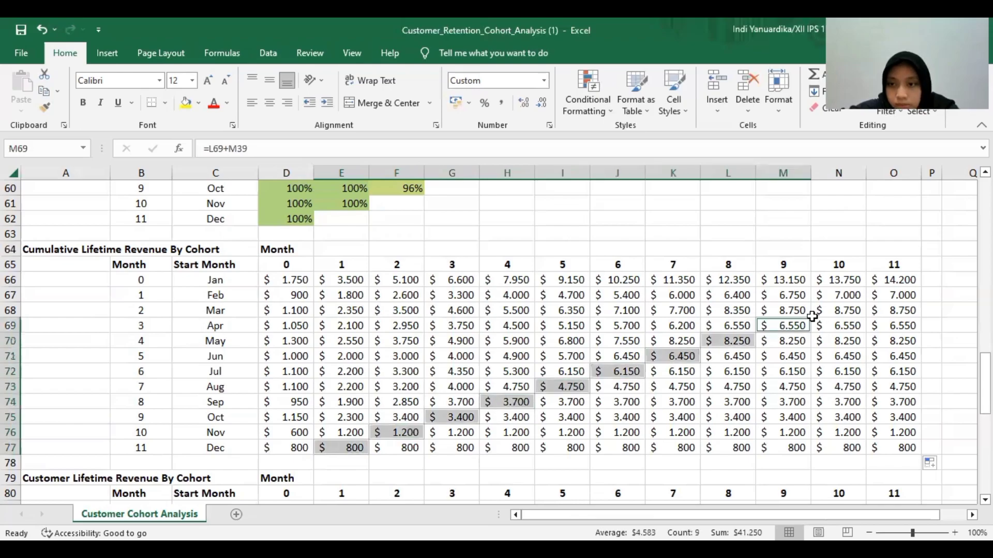
{"action": "left_click", "coordinate": [840, 310], "text": "ctrl"}
{"action": "left_click", "coordinate": [883, 294], "text": "ctrl"}
{"action": "left_click_drag", "start_coordinate": [896, 312], "coordinate": [893, 446]}
{"action": "left_click_drag", "start_coordinate": [837, 329], "coordinate": [836, 444]}
{"action": "left_click_drag", "start_coordinate": [789, 342], "coordinate": [786, 445]}
{"action": "left_click_drag", "start_coordinate": [728, 356], "coordinate": [735, 443]}
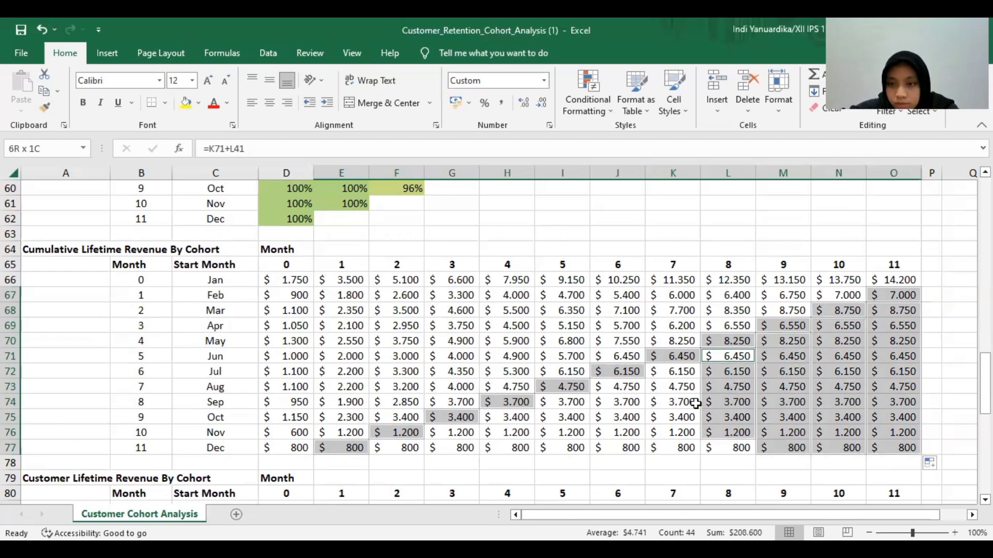
{"action": "left_click_drag", "start_coordinate": [649, 417], "coordinate": [667, 447]}
{"action": "left_click_drag", "start_coordinate": [630, 385], "coordinate": [629, 449]}
{"action": "left_click_drag", "start_coordinate": [559, 433], "coordinate": [560, 448]}
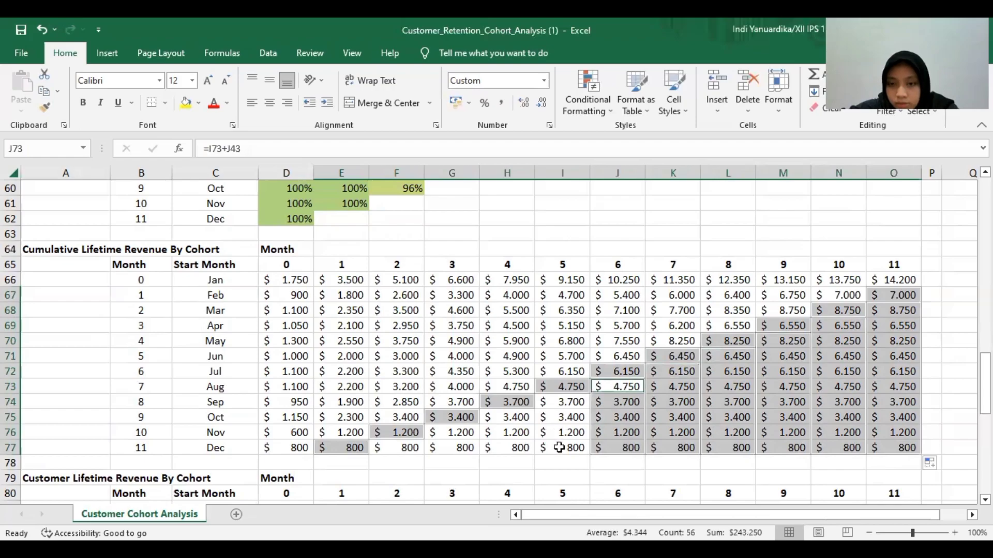
{"action": "left_click_drag", "start_coordinate": [521, 422], "coordinate": [439, 447]}
{"action": "left_click", "coordinate": [410, 448], "text": "ctrl"}
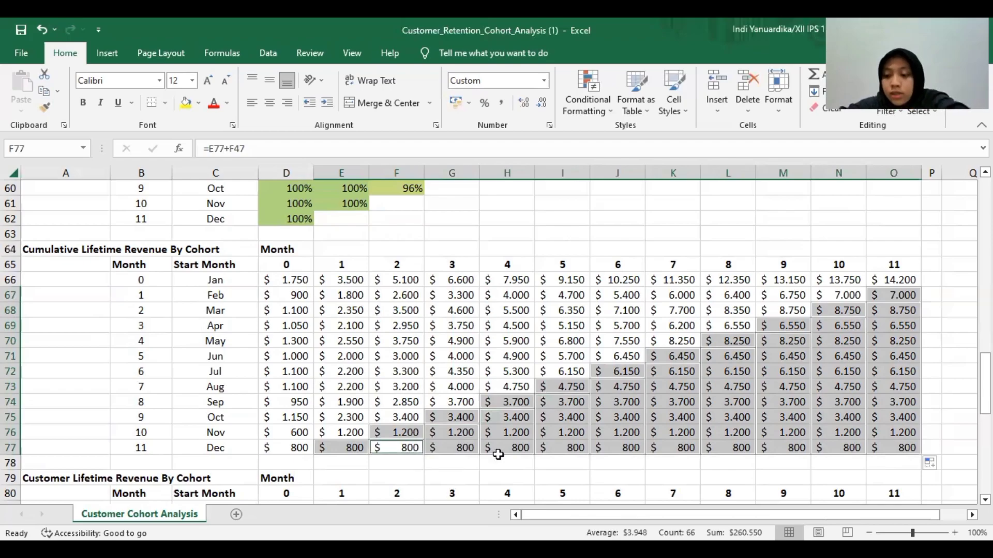
{"action": "key", "text": "Delete"}
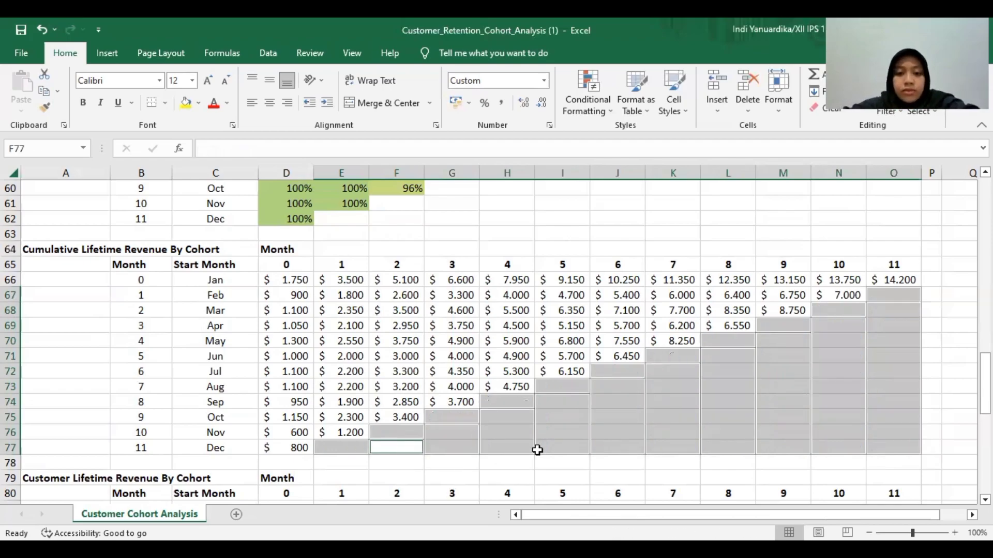
Apply the Green - Yellow - Red Color Scale conditional formatting to the cumulative lifetime revenue amounts in D66:O77.
{"action": "left_click", "coordinate": [537, 449]}
{"action": "left_click_drag", "start_coordinate": [286, 282], "coordinate": [562, 448]}
{"action": "left_click_drag", "start_coordinate": [749, 418], "coordinate": [878, 448]}
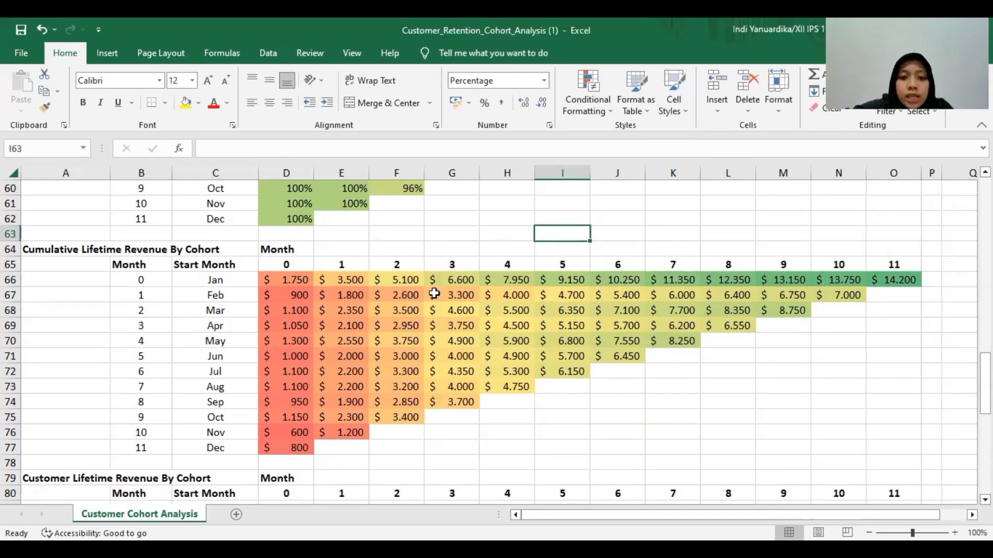
Start a formula in D81 that divides January's month 0 cumulative revenue in D66 by the customer count in D6.
{"action": "left_click", "coordinate": [567, 312]}
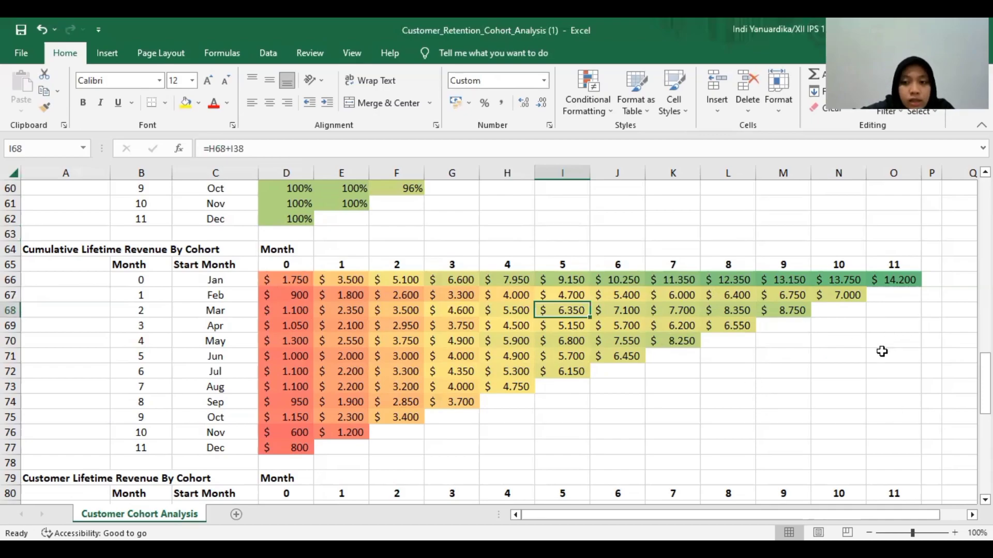
{"action": "scroll", "coordinate": [882, 357], "scroll_direction": "down", "scroll_amount": 4}
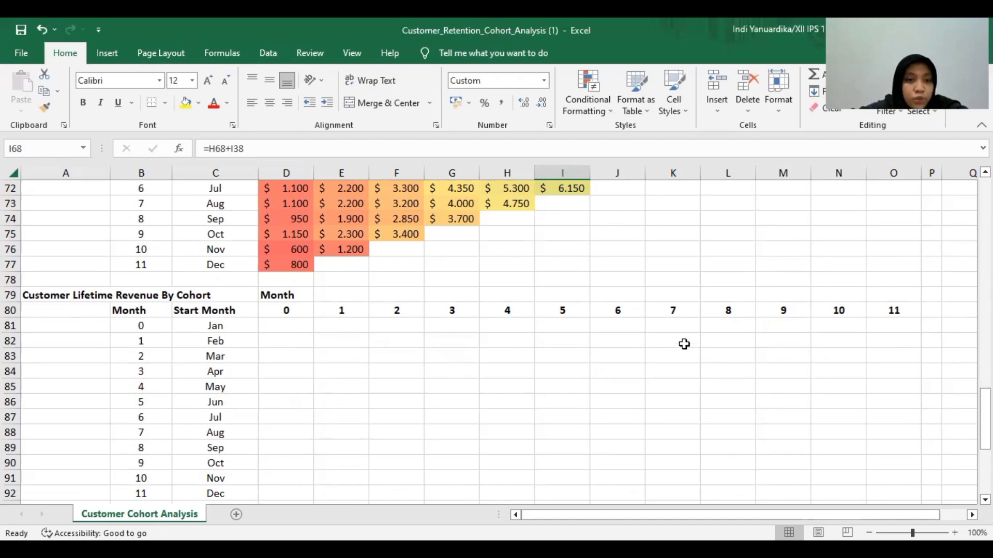
{"action": "left_click", "coordinate": [290, 330]}
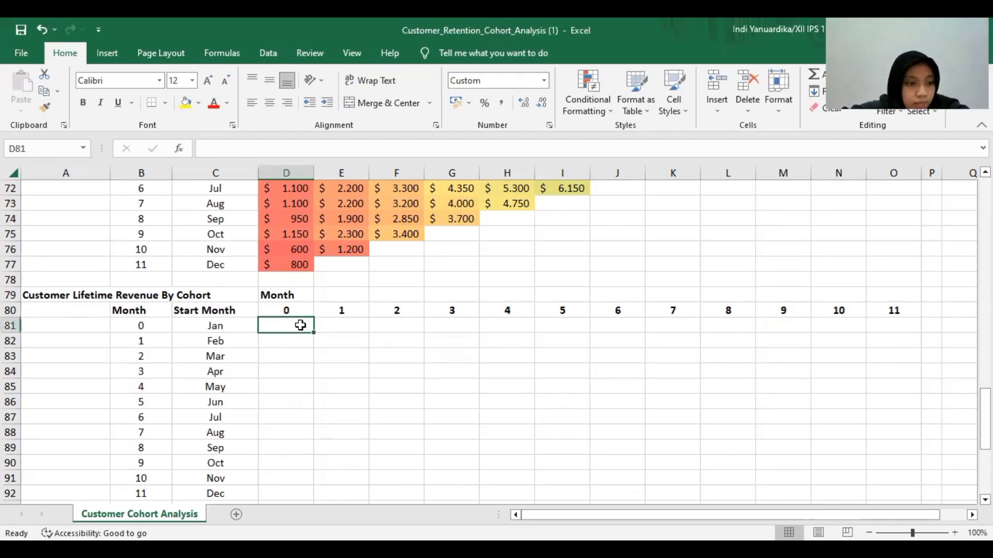
{"action": "type", "text": "="}
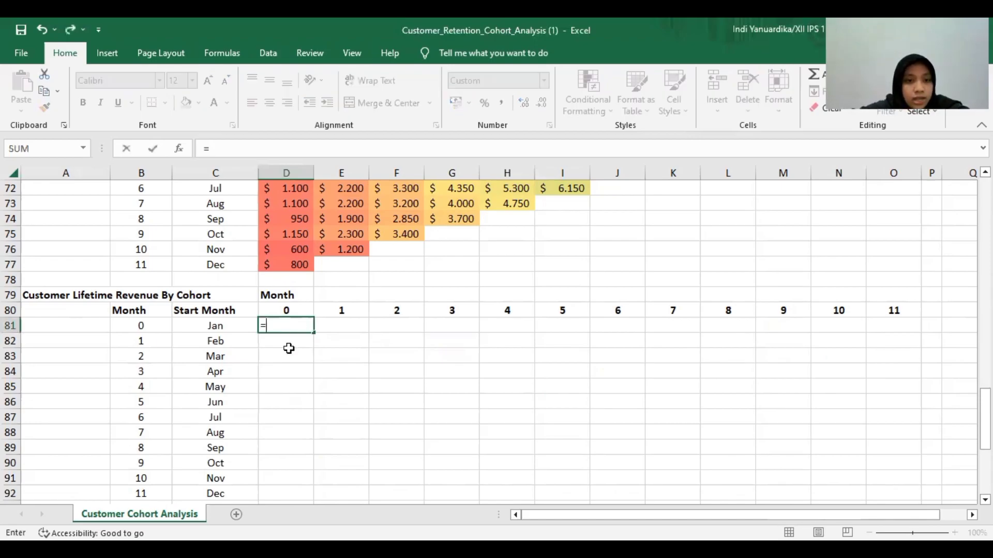
{"action": "scroll", "coordinate": [289, 348], "scroll_direction": "up", "scroll_amount": 5}
{"action": "scroll", "coordinate": [288, 348], "scroll_direction": "up", "scroll_amount": 1}
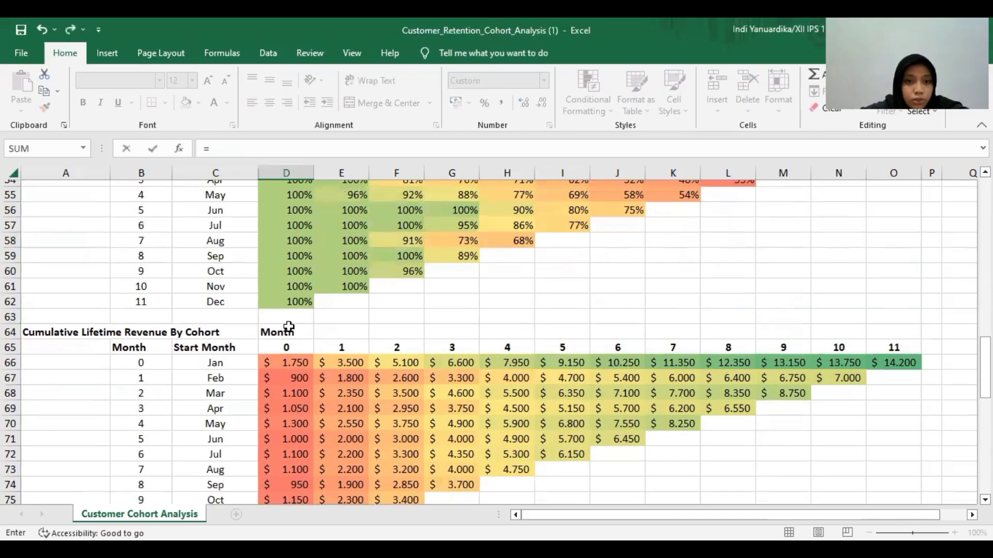
{"action": "scroll", "coordinate": [288, 327], "scroll_direction": "down", "scroll_amount": 1}
{"action": "left_click", "coordinate": [289, 327]}
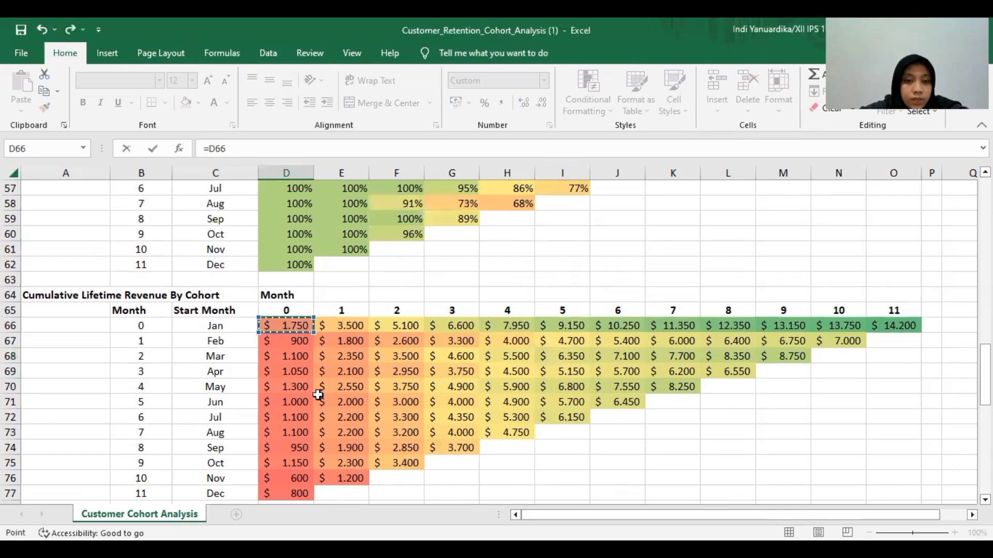
{"action": "scroll", "coordinate": [318, 395], "scroll_direction": "down", "scroll_amount": 4}
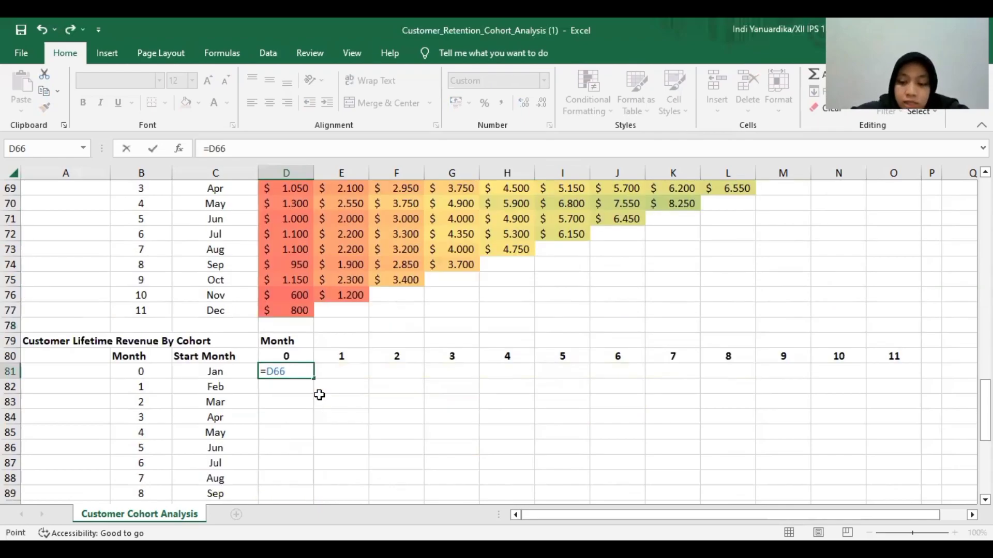
{"action": "type", "text": "/"}
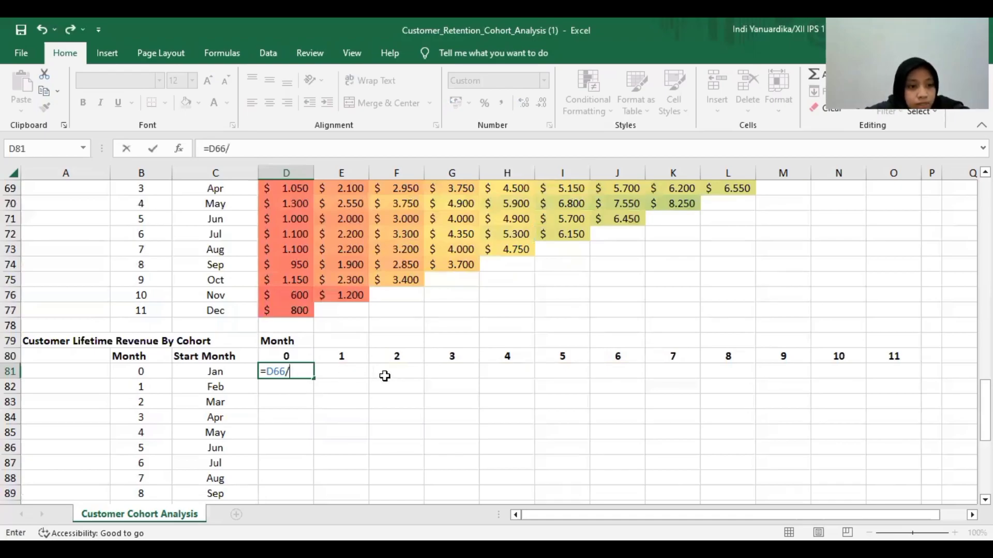
{"action": "scroll", "coordinate": [386, 388], "scroll_direction": "up", "scroll_amount": 3}
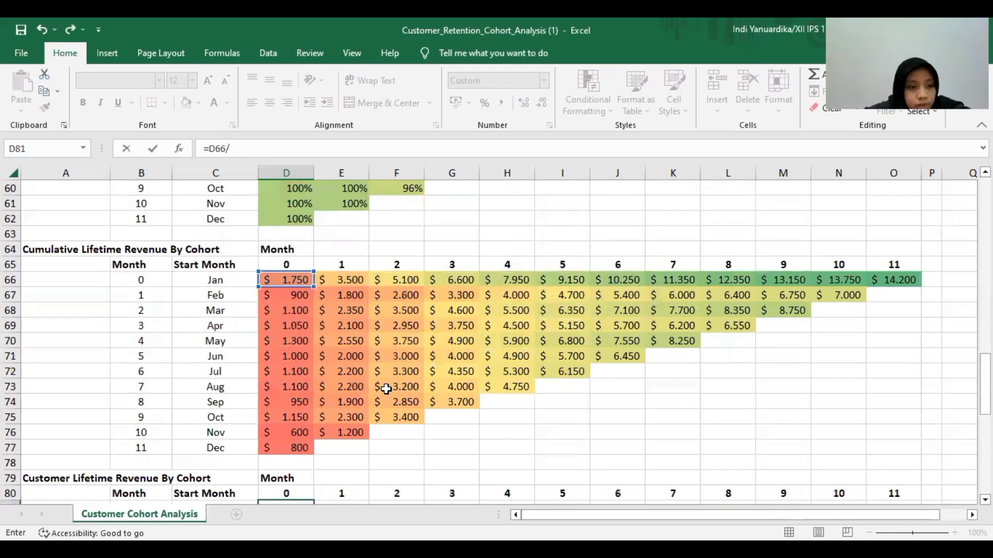
{"action": "scroll", "coordinate": [386, 389], "scroll_direction": "up", "scroll_amount": 6}
{"action": "scroll", "coordinate": [333, 312], "scroll_direction": "up", "scroll_amount": 13}
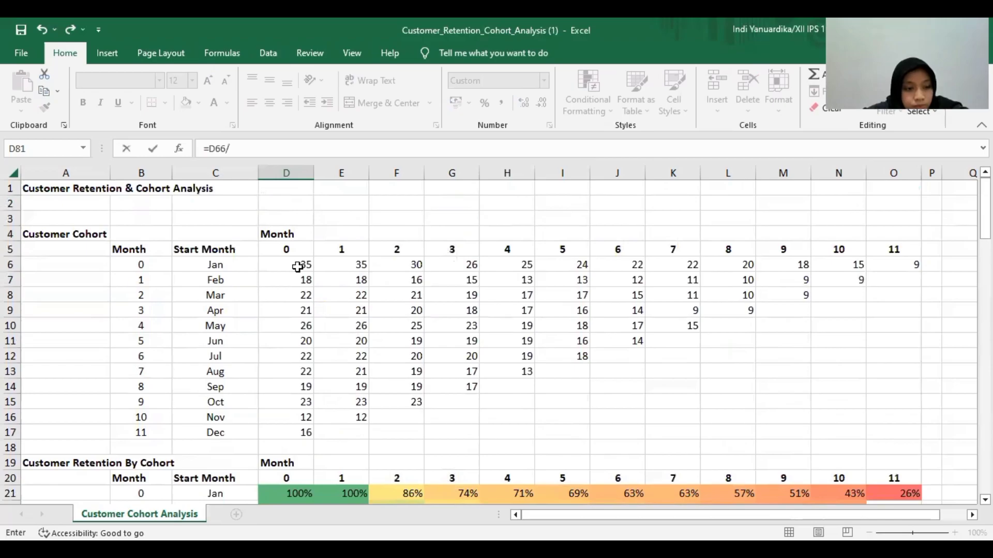
{"action": "left_click", "coordinate": [298, 267]}
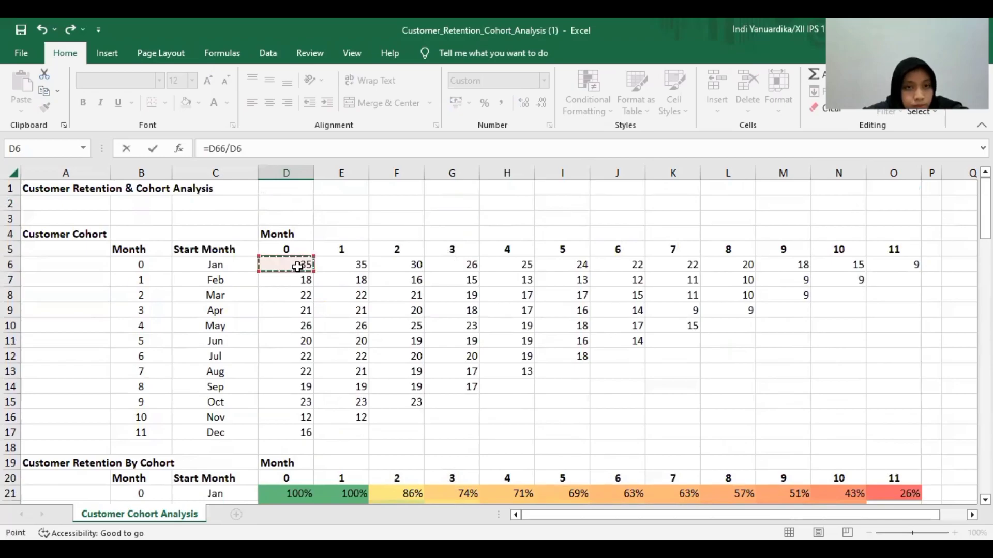
Lock the customer count reference to its column so D81 holds =D66/$D6, and commit the formula.
{"action": "left_click", "coordinate": [231, 149]}
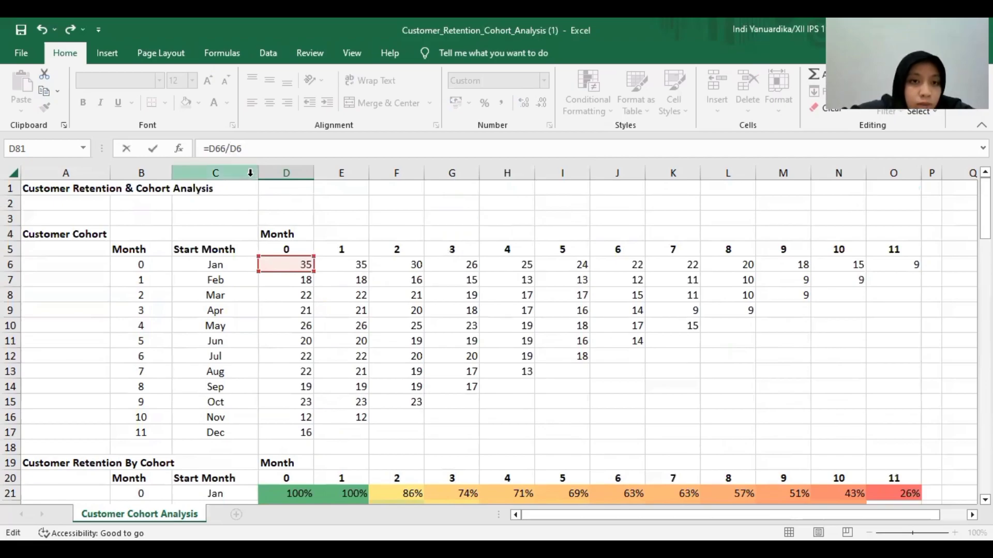
{"action": "type", "text": "$"}
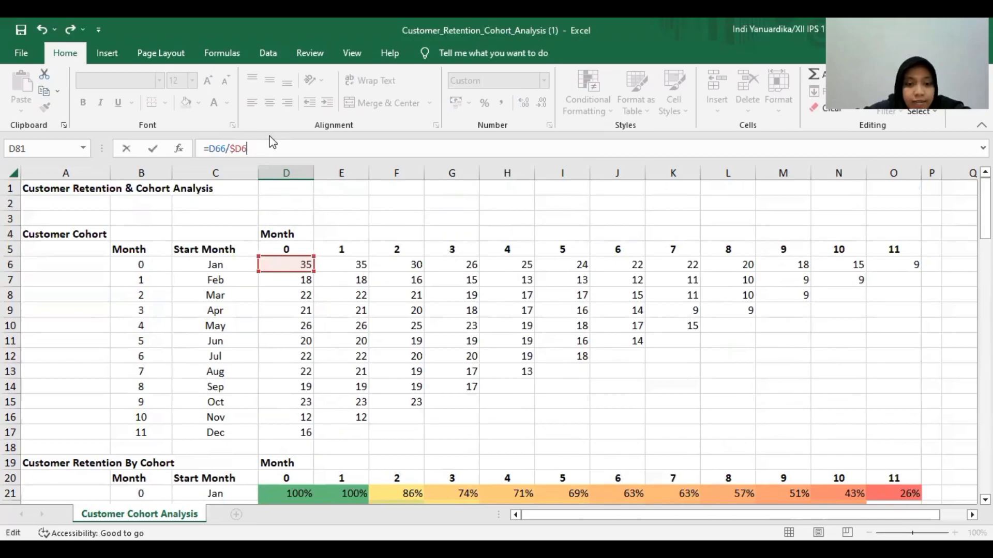
{"action": "key", "text": "Return"}
Fill January's customer lifetime revenue formula from D81 across to month 11 in O81.
{"action": "scroll", "coordinate": [390, 408], "scroll_direction": "down", "scroll_amount": 1}
{"action": "key", "text": "alt+p"}
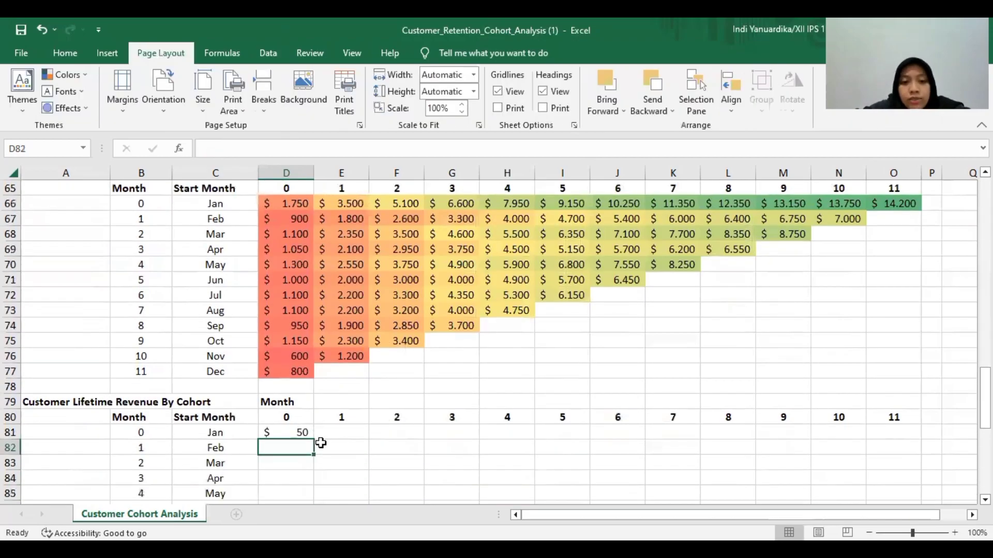
{"action": "left_click", "coordinate": [309, 433]}
{"action": "left_click_drag", "start_coordinate": [314, 439], "coordinate": [900, 431]}
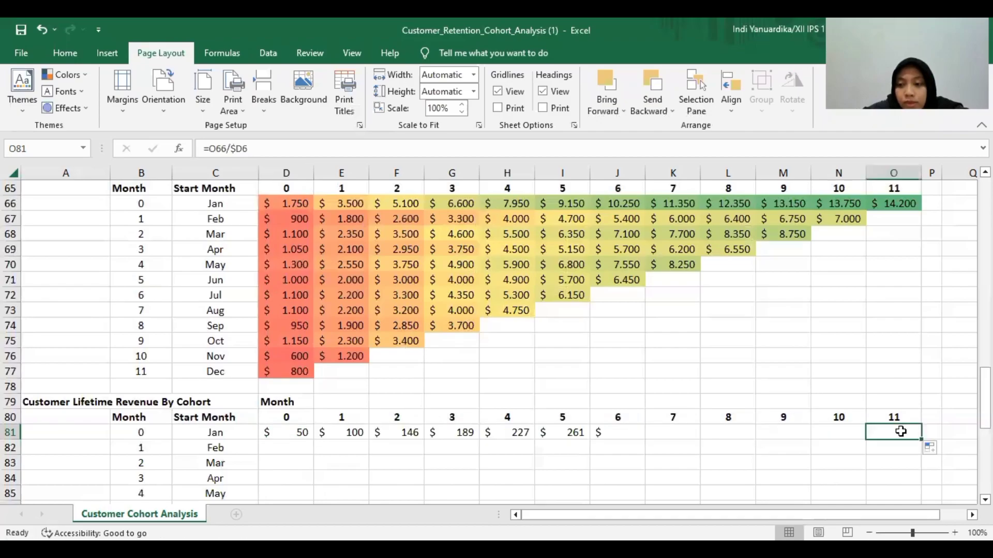
{"action": "left_click", "coordinate": [898, 431]}
{"action": "scroll", "coordinate": [898, 432], "scroll_direction": "down", "scroll_amount": 2}
{"action": "scroll", "coordinate": [920, 307], "scroll_direction": "down", "scroll_amount": 1}
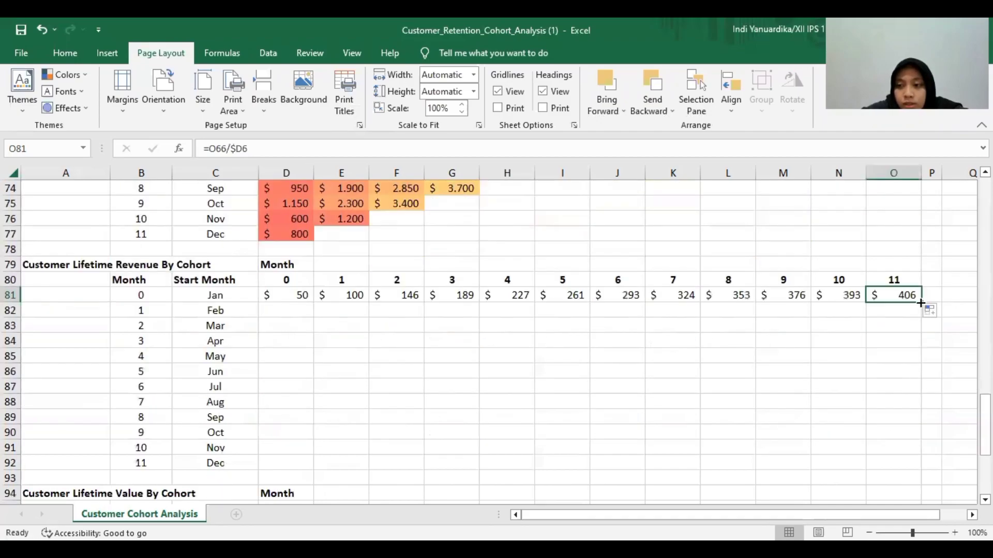
{"action": "left_click_drag", "start_coordinate": [921, 302], "coordinate": [864, 461]}
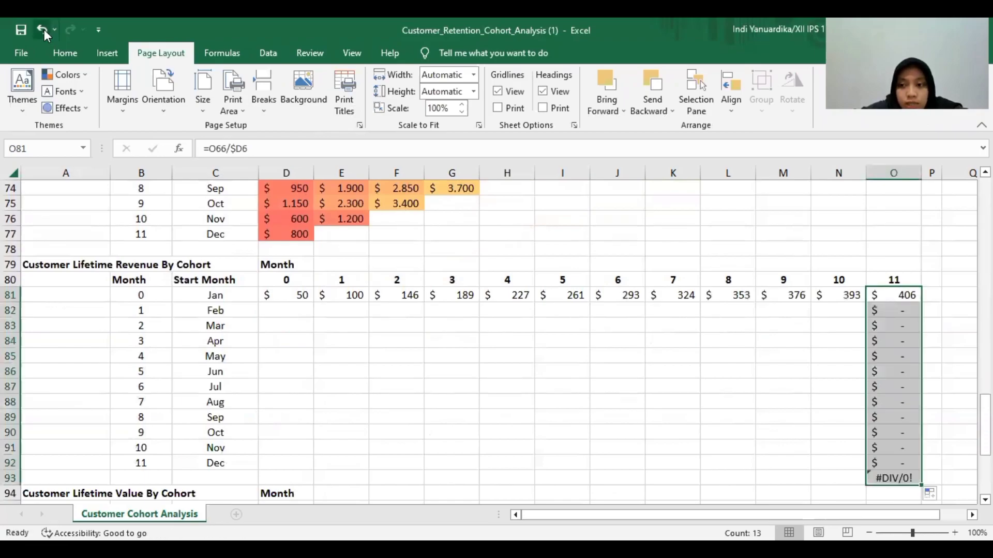
{"action": "left_click", "coordinate": [45, 33]}
Fill the whole January row of lifetime revenue formulas, D81:O81, down to December in row 92.
{"action": "left_click", "coordinate": [285, 295]}
{"action": "left_click_drag", "start_coordinate": [444, 295], "coordinate": [905, 472]}
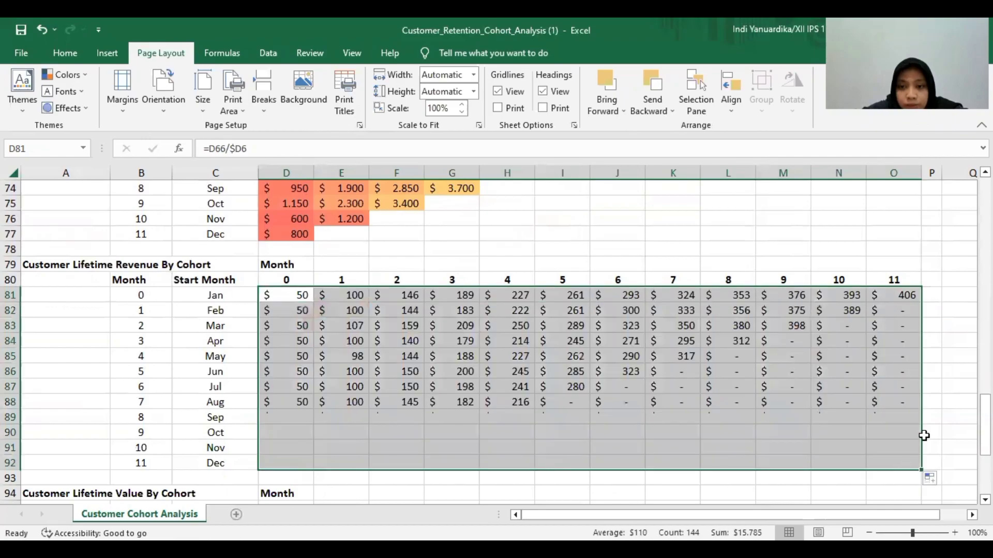
{"action": "left_click", "coordinate": [931, 385]}
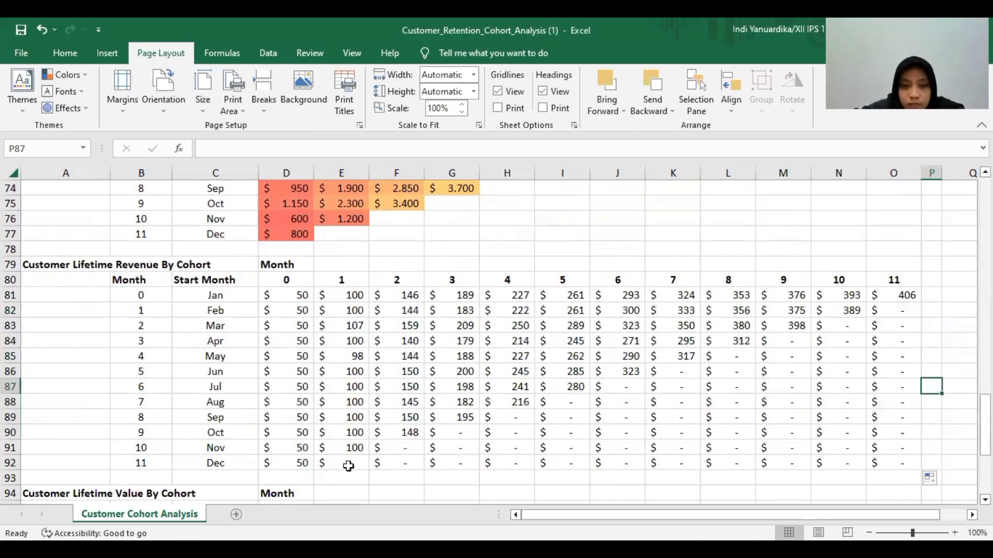
Clear the surplus customer lifetime revenue cells from E92 diagonally up to O82 and everything beyond that diagonal.
{"action": "left_click", "coordinate": [348, 466]}
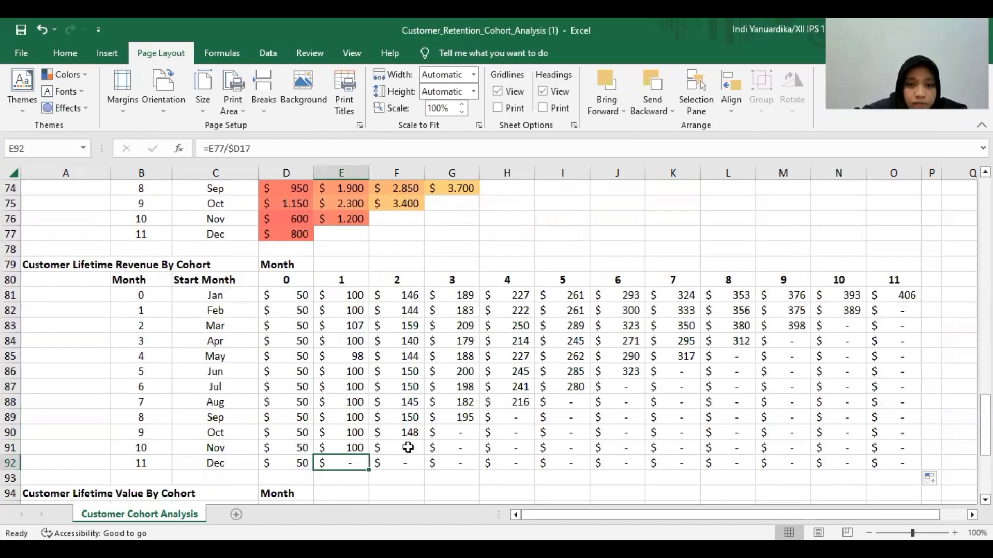
{"action": "left_click", "coordinate": [406, 446], "text": "ctrl"}
{"action": "left_click", "coordinate": [519, 423], "text": "ctrl"}
{"action": "left_click", "coordinate": [571, 409], "text": "ctrl"}
{"action": "left_click", "coordinate": [618, 387], "text": "ctrl"}
{"action": "left_click", "coordinate": [688, 371], "text": "ctrl"}
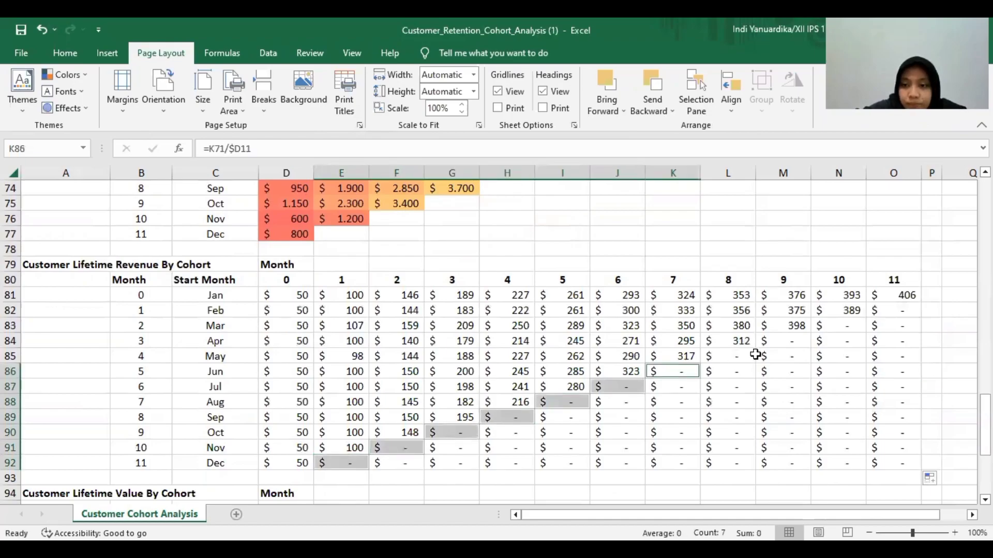
{"action": "left_click", "coordinate": [745, 356], "text": "ctrl"}
{"action": "left_click", "coordinate": [783, 340], "text": "ctrl"}
{"action": "left_click", "coordinate": [831, 330], "text": "ctrl"}
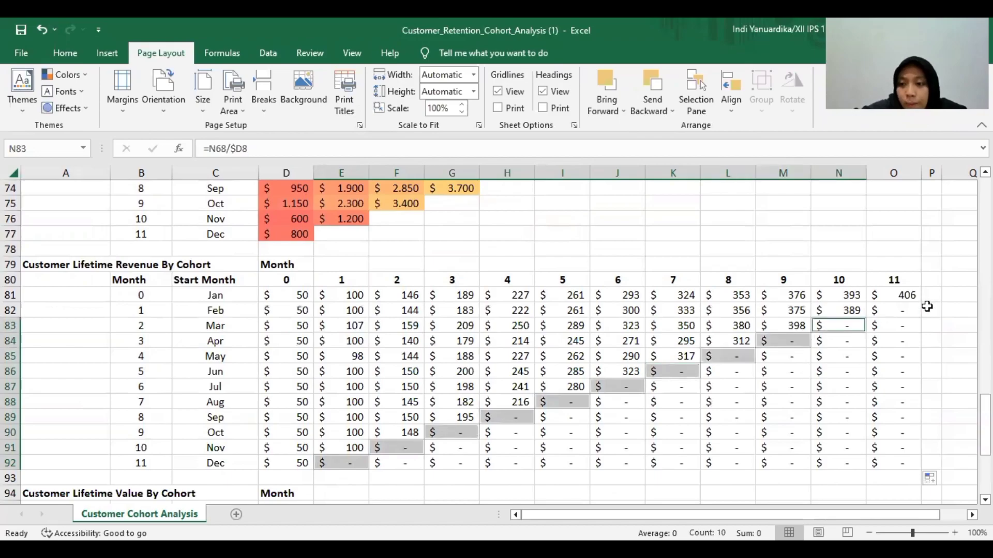
{"action": "left_click", "coordinate": [897, 312], "text": "ctrl"}
{"action": "left_click_drag", "start_coordinate": [894, 325], "coordinate": [895, 462]}
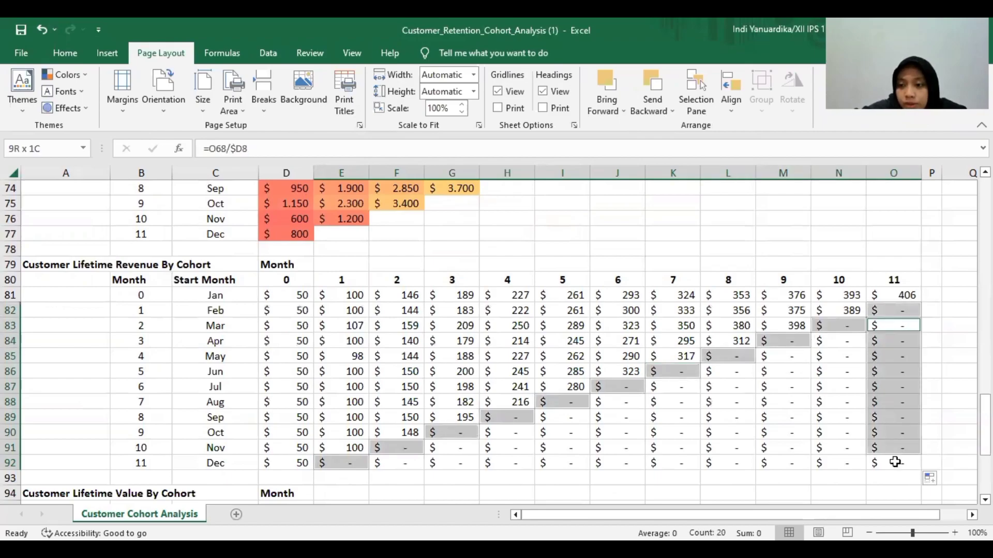
{"action": "left_click_drag", "start_coordinate": [841, 341], "coordinate": [843, 461]}
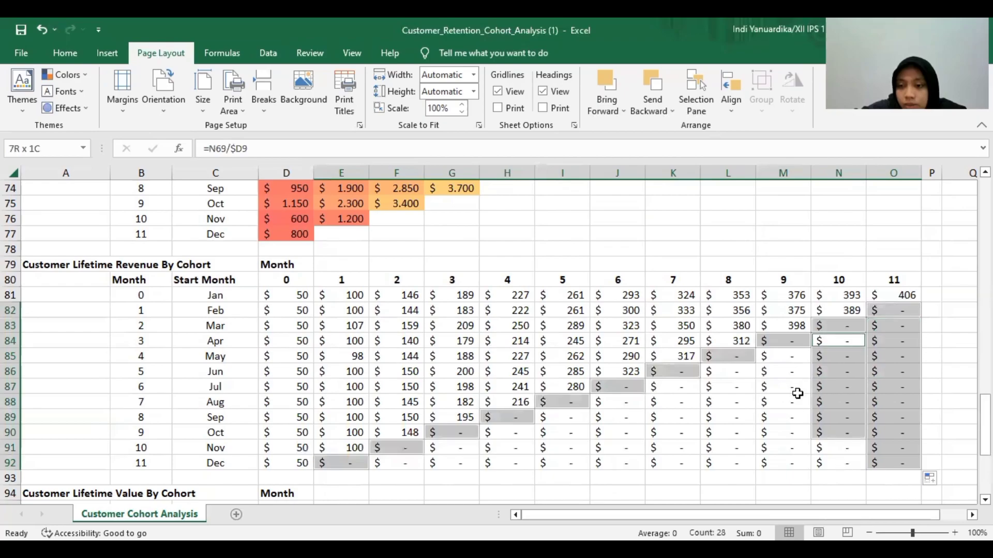
{"action": "left_click_drag", "start_coordinate": [783, 356], "coordinate": [792, 459]}
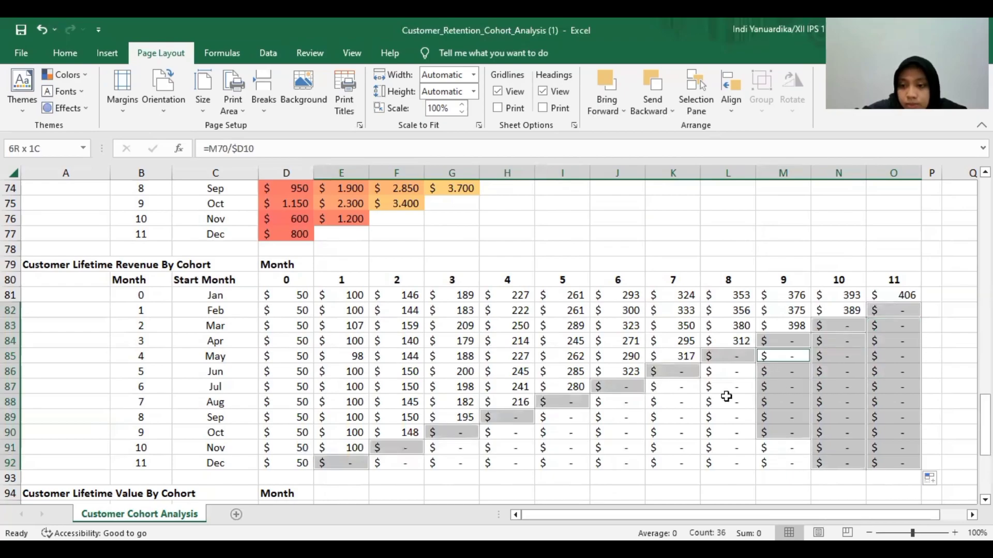
{"action": "left_click_drag", "start_coordinate": [729, 372], "coordinate": [732, 462]}
{"action": "left_click_drag", "start_coordinate": [674, 384], "coordinate": [680, 461]}
{"action": "left_click_drag", "start_coordinate": [613, 404], "coordinate": [622, 460]}
{"action": "left_click", "coordinate": [566, 416], "text": "ctrl"}
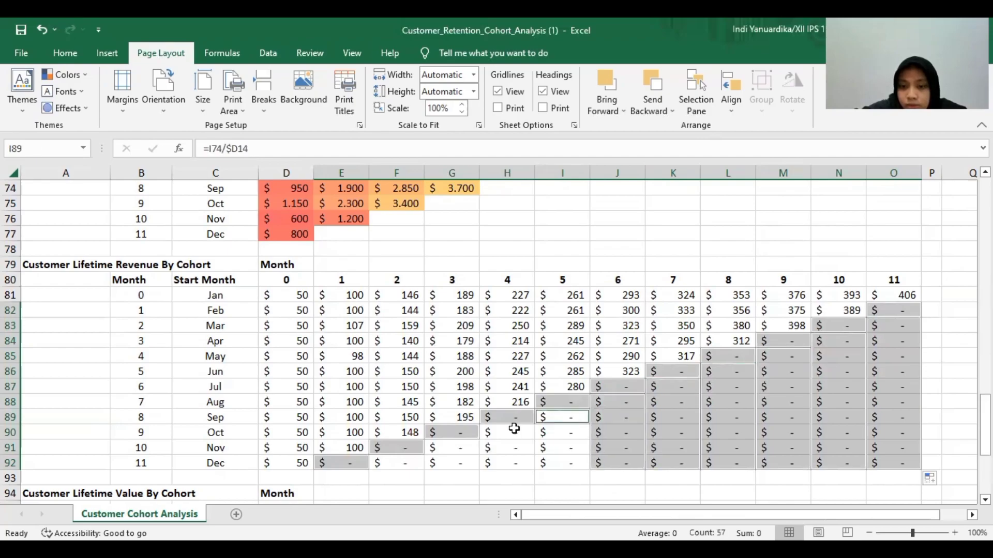
{"action": "left_click_drag", "start_coordinate": [514, 429], "coordinate": [566, 462]}
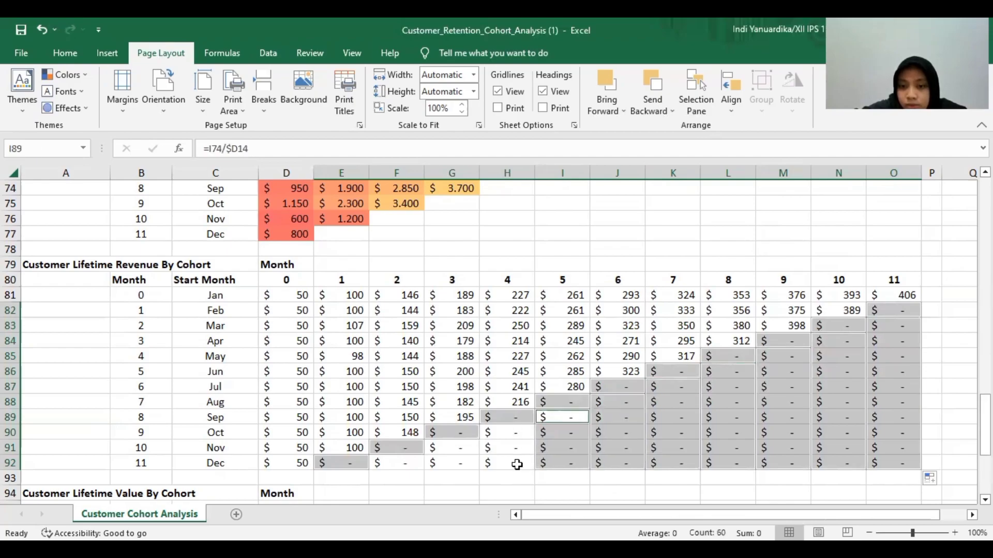
{"action": "left_click", "coordinate": [466, 457], "text": "ctrl"}
{"action": "left_click", "coordinate": [463, 446], "text": "ctrl"}
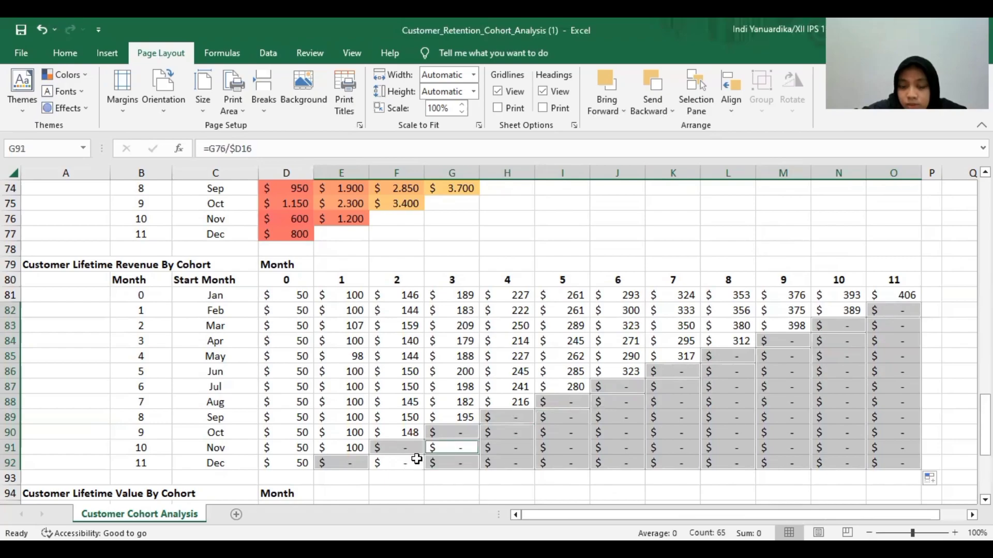
{"action": "left_click", "coordinate": [416, 458], "text": "ctrl"}
{"action": "key", "text": "Delete"}
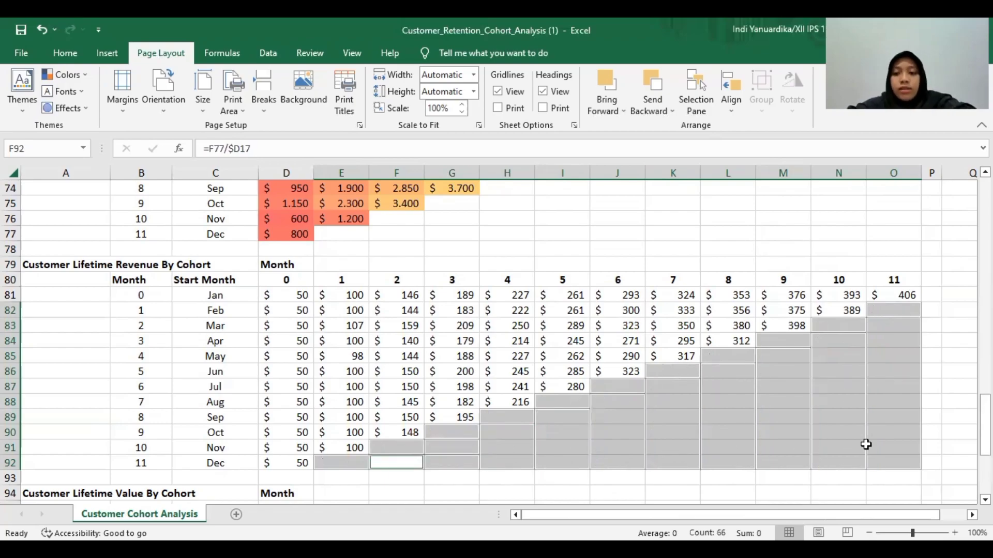
Apply the Green - Yellow - Red Color Scale conditional formatting to the customer lifetime revenue amounts in D81:O92.
{"action": "left_click_drag", "start_coordinate": [298, 304], "coordinate": [342, 341]}
{"action": "left_click_drag", "start_coordinate": [657, 450], "coordinate": [884, 464]}
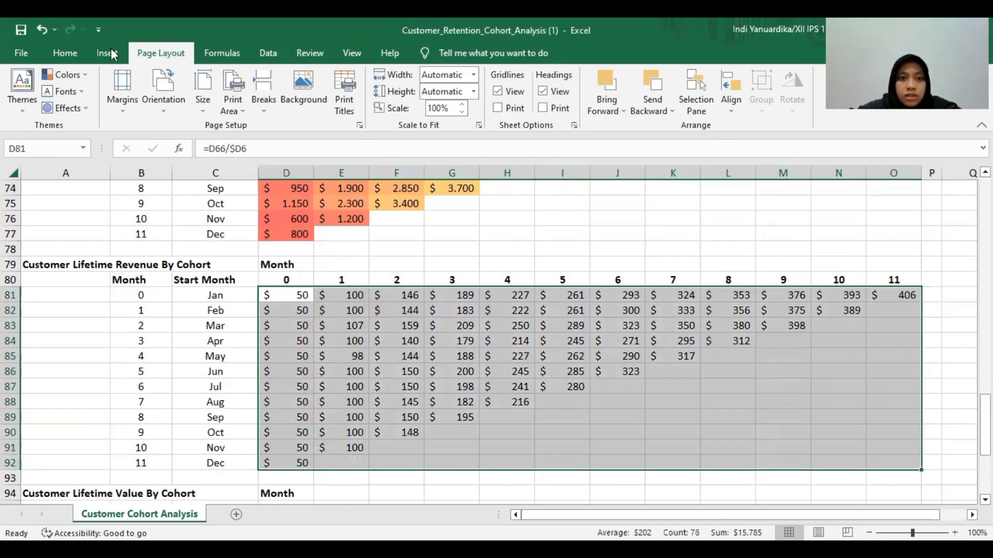
{"action": "left_click", "coordinate": [92, 53]}
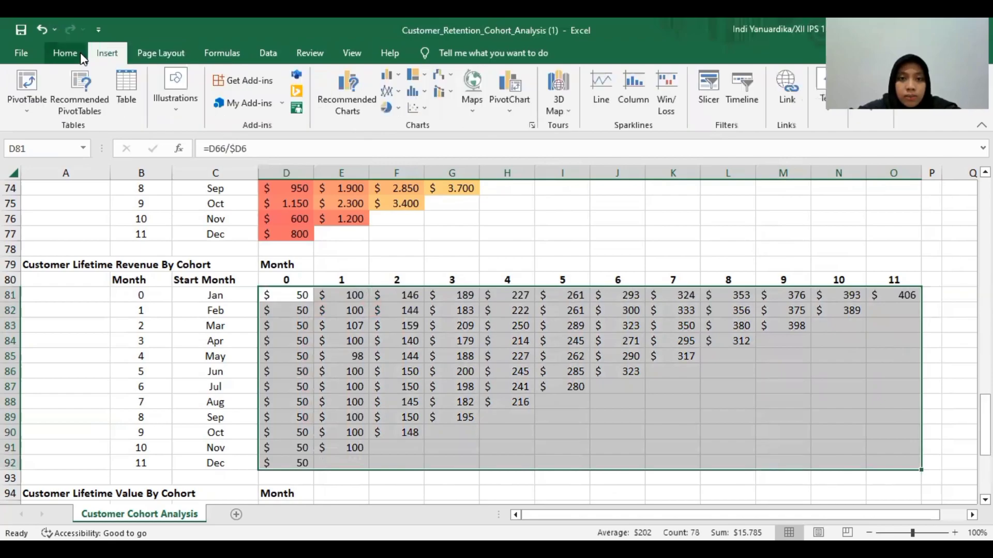
{"action": "left_click", "coordinate": [78, 53]}
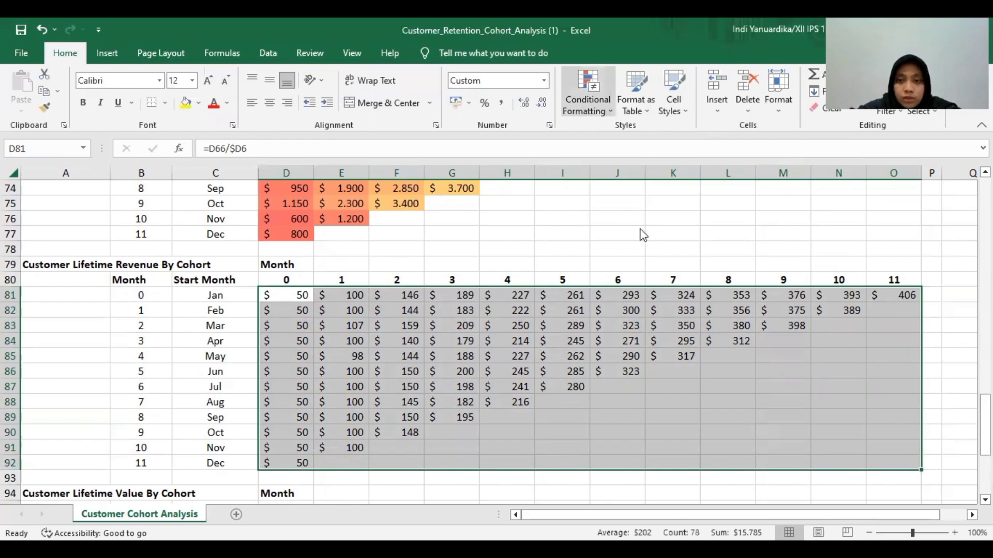
{"action": "key", "text": "alt+h"}
{"action": "key", "text": "l"}
{"action": "key", "text": "s"}
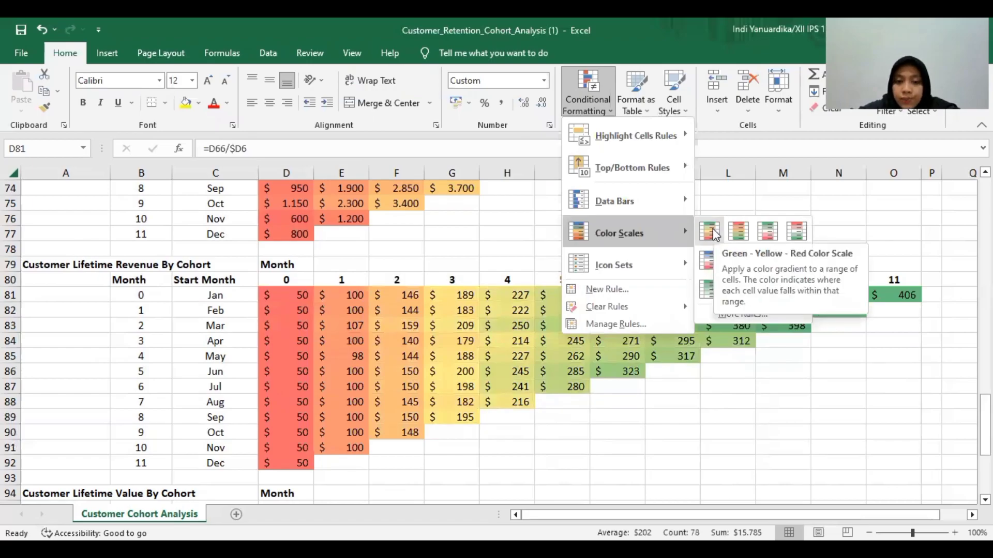
{"action": "left_click", "coordinate": [714, 234]}
{"action": "left_click", "coordinate": [672, 234]}
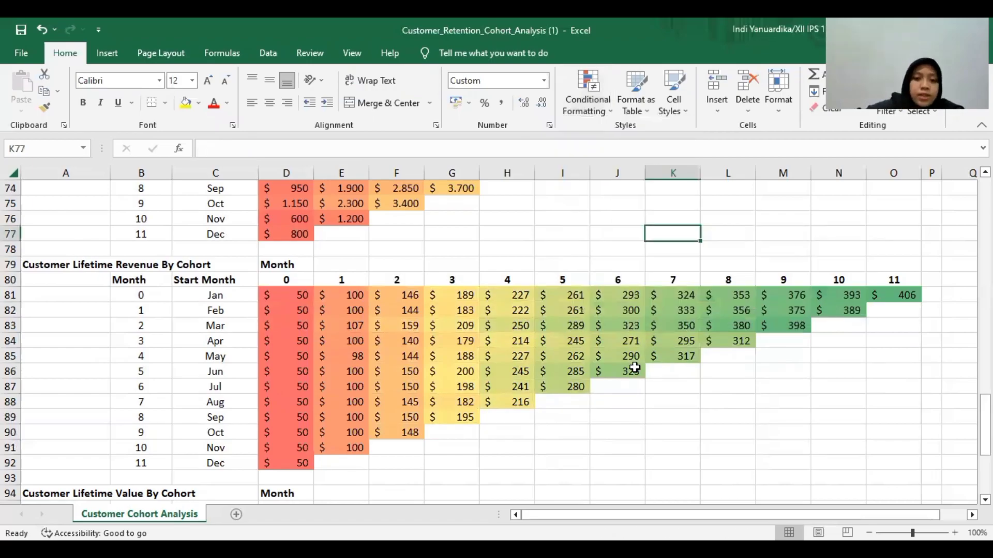
{"action": "scroll", "coordinate": [633, 372], "scroll_direction": "down", "scroll_amount": 3}
{"action": "scroll", "coordinate": [632, 373], "scroll_direction": "up", "scroll_amount": 2}
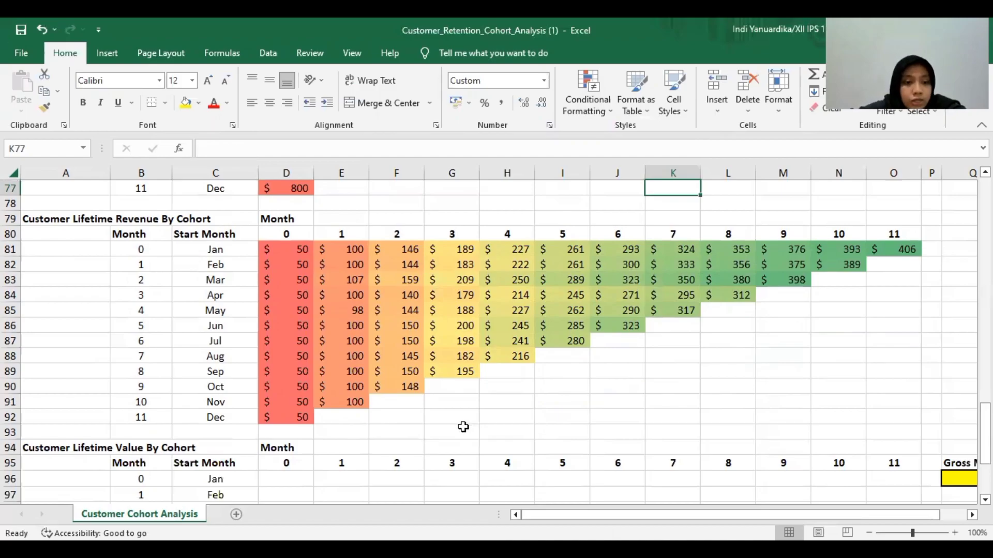
Enter a formula in D96 for January's month 0 customer lifetime value, multiplying lifetime revenue D81 by the gross margin in Q96.
{"action": "scroll", "coordinate": [461, 428], "scroll_direction": "down", "scroll_amount": 5}
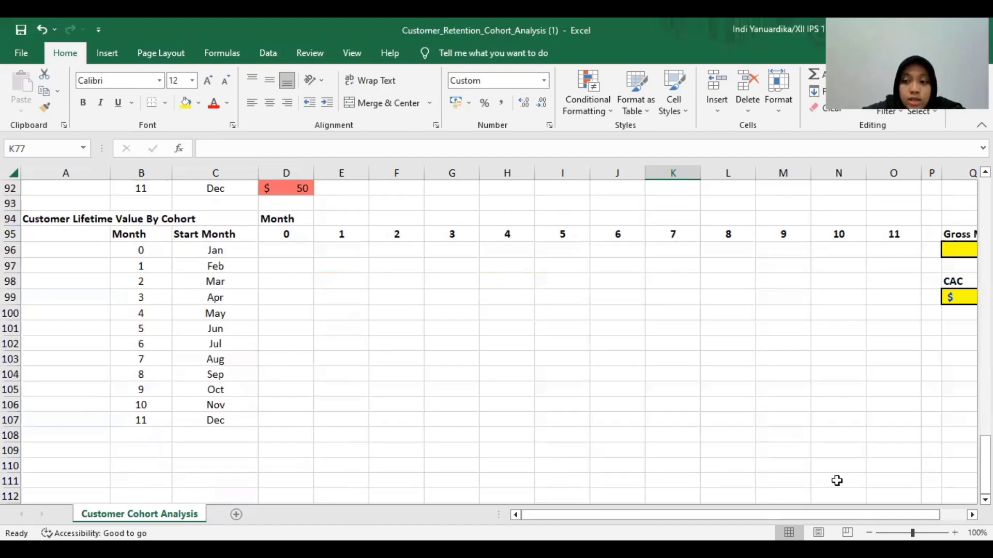
{"action": "left_click_drag", "start_coordinate": [825, 515], "coordinate": [849, 517]}
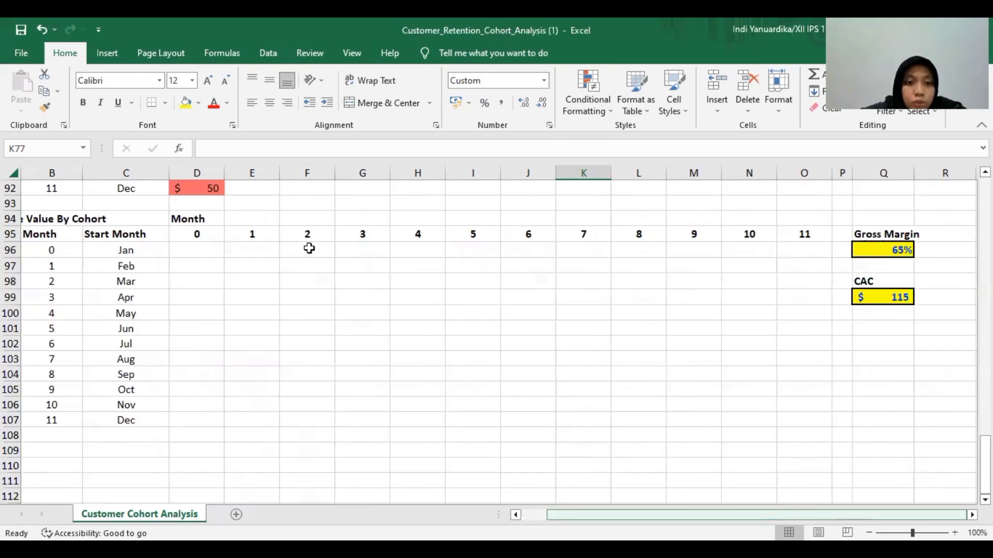
{"action": "left_click", "coordinate": [287, 247]}
{"action": "double_click", "coordinate": [287, 247]}
{"action": "type", "text": "="}
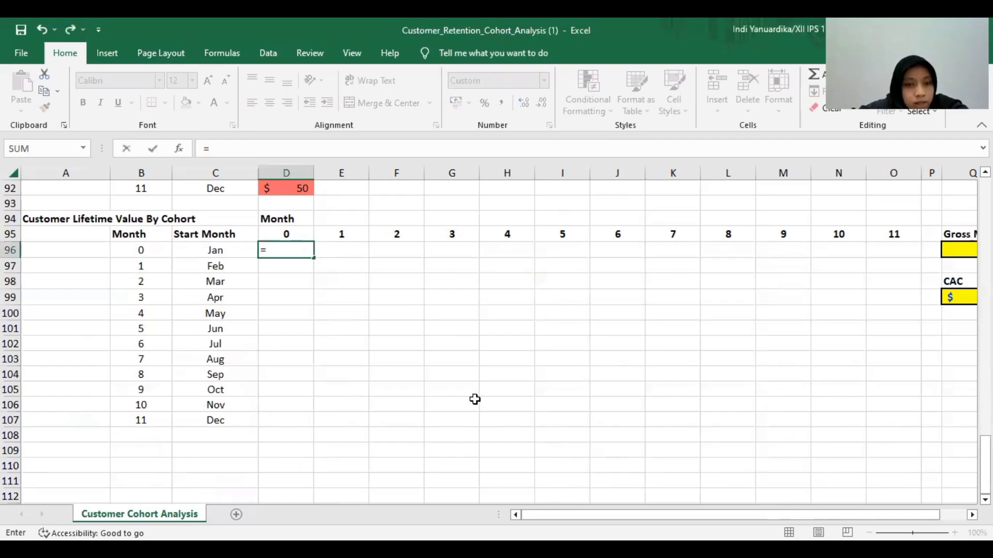
{"action": "scroll", "coordinate": [475, 399], "scroll_direction": "up", "scroll_amount": 3}
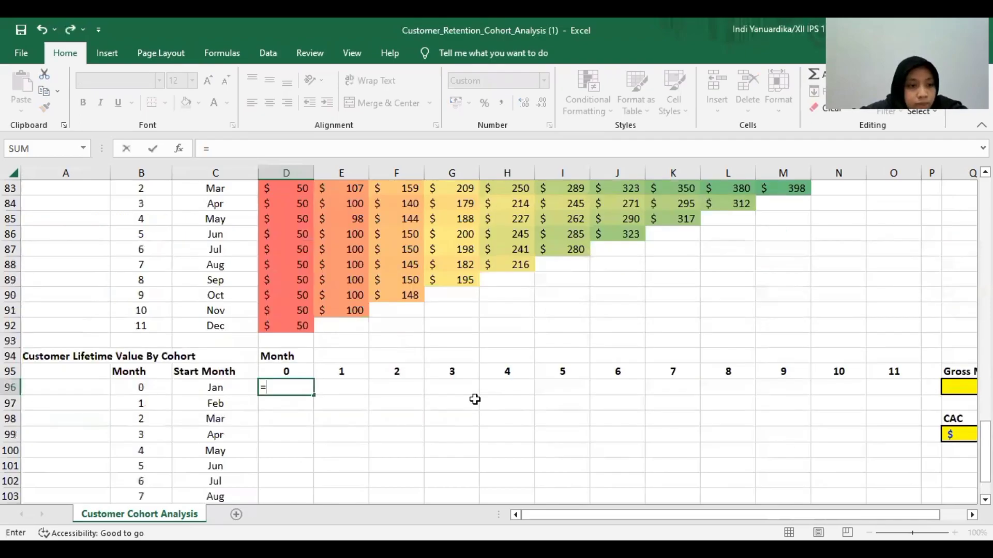
{"action": "scroll", "coordinate": [475, 399], "scroll_direction": "up", "scroll_amount": 2}
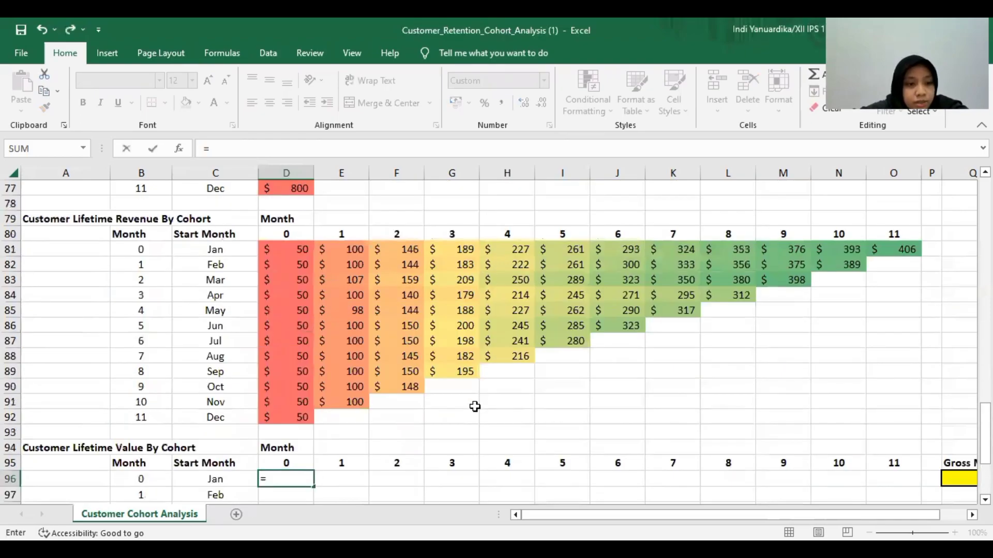
{"action": "scroll", "coordinate": [474, 407], "scroll_direction": "up", "scroll_amount": 1}
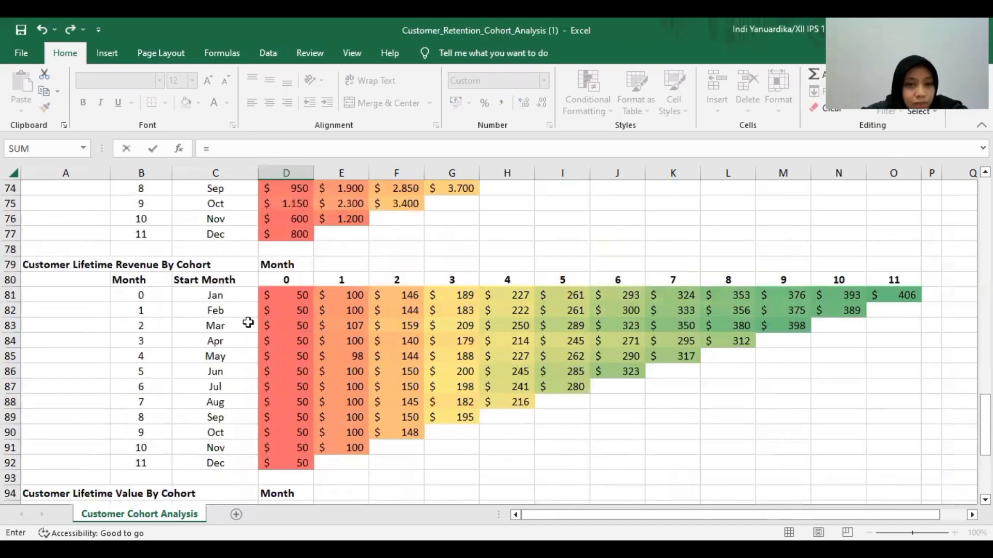
{"action": "left_click", "coordinate": [286, 295]}
{"action": "scroll", "coordinate": [497, 398], "scroll_direction": "down", "scroll_amount": 4}
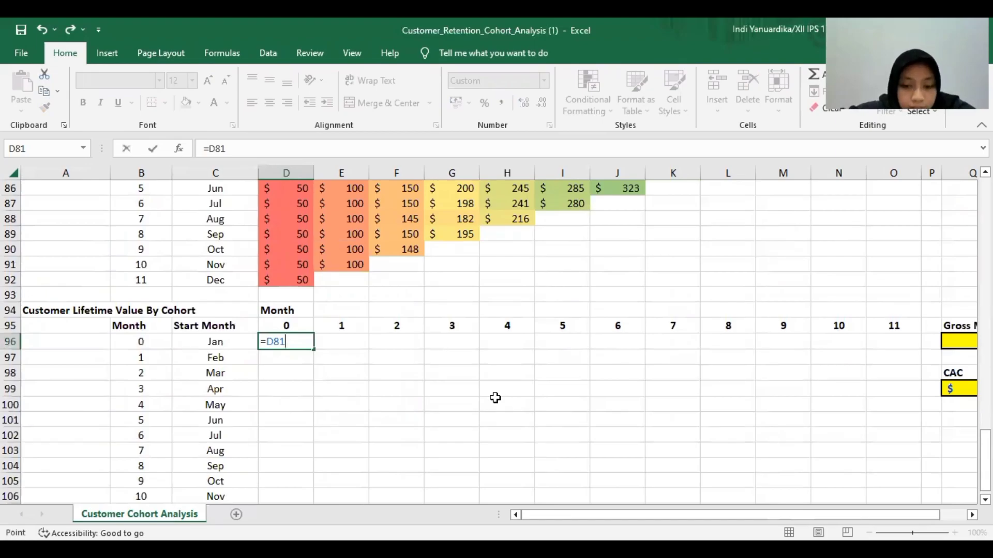
{"action": "type", "text": "*"}
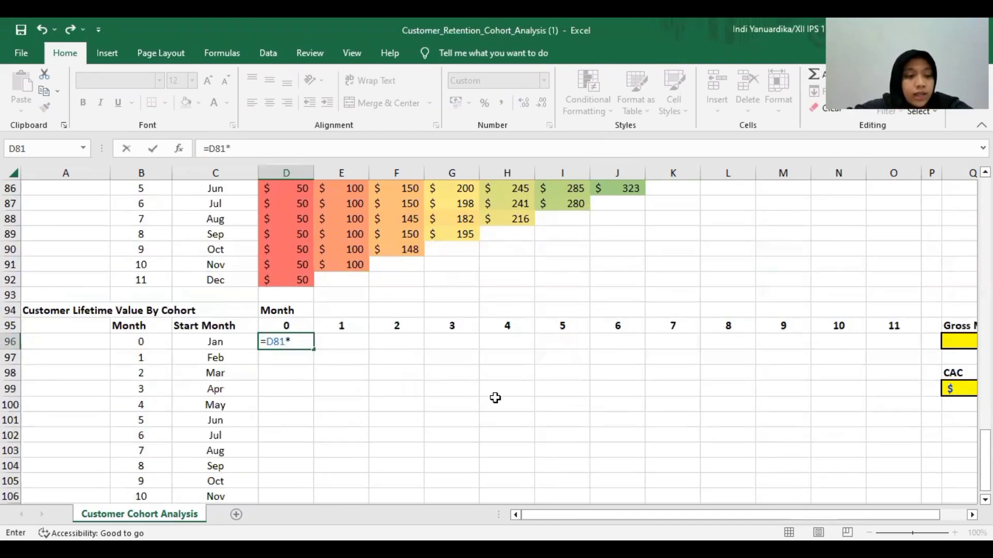
{"action": "left_click", "coordinate": [958, 342]}
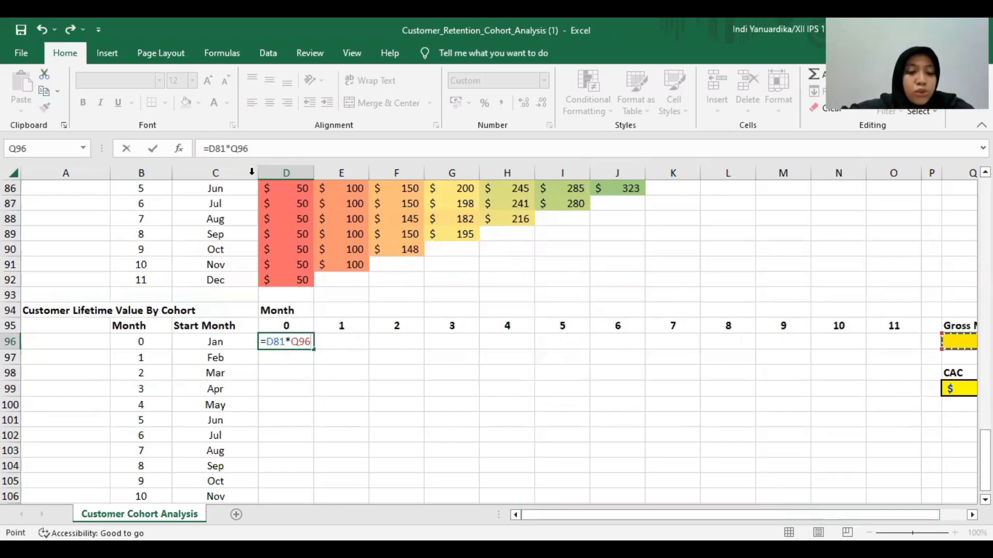
Make the gross margin reference absolute so D96 reads =D81*$Q$96, and commit the formula.
{"action": "key", "text": "F2"}
{"action": "left_click", "coordinate": [241, 149]}
{"action": "type", "text": "$"}
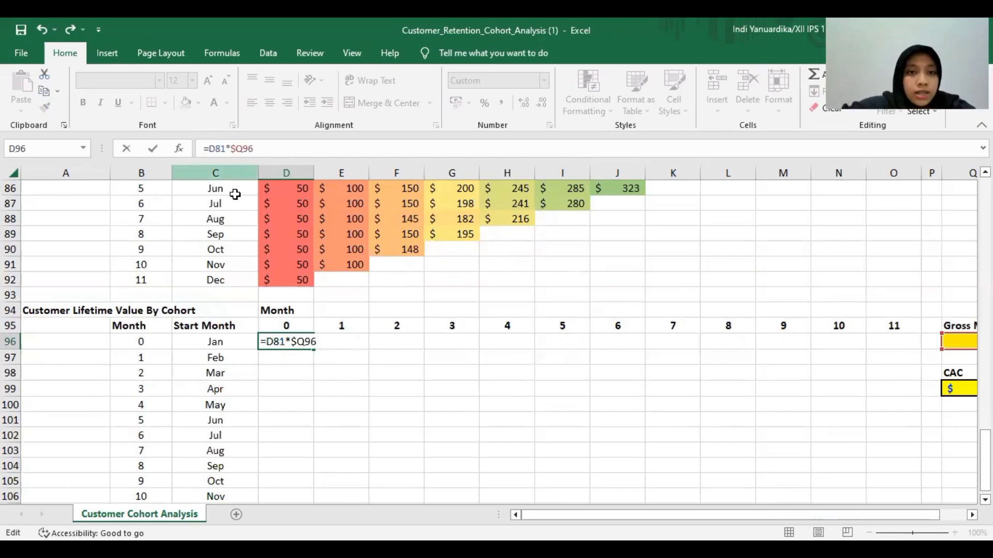
{"action": "left_click", "coordinate": [245, 149]}
{"action": "type", "text": "$"}
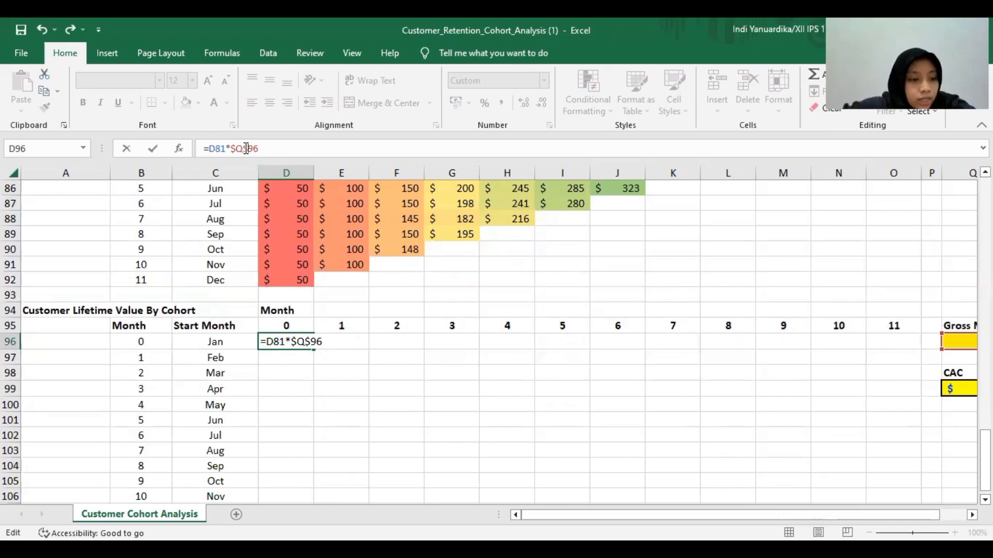
{"action": "left_click", "coordinate": [276, 149]}
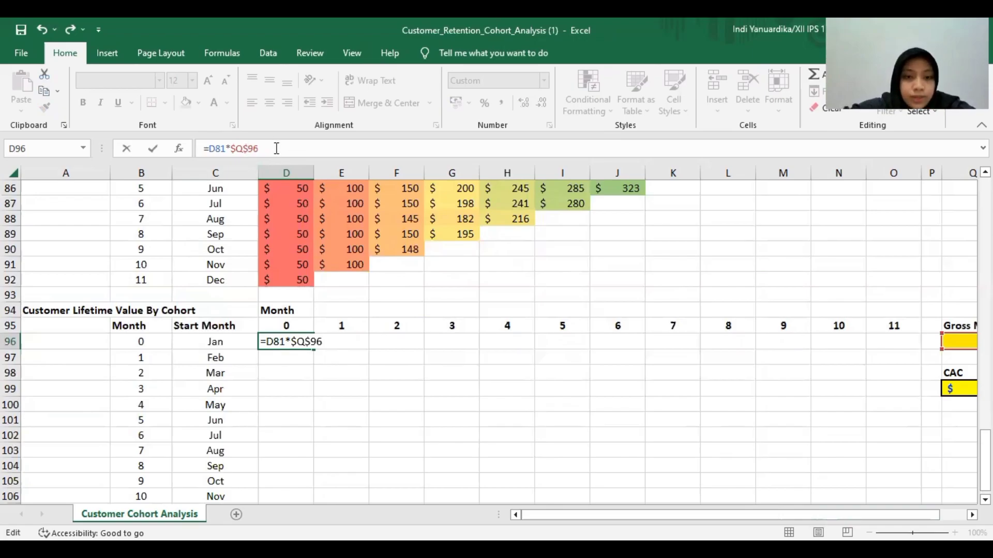
{"action": "key", "text": "Return"}
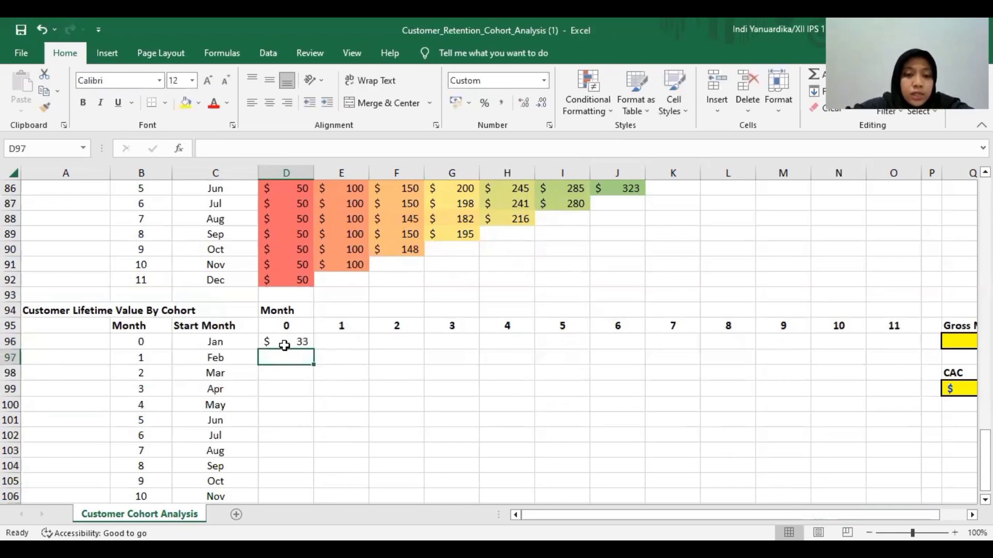
Fill the lifetime value formula from D96 across to month 11 in O96 and down to December in row 107.
{"action": "left_click", "coordinate": [285, 345]}
{"action": "left_click_drag", "start_coordinate": [311, 349], "coordinate": [893, 373]}
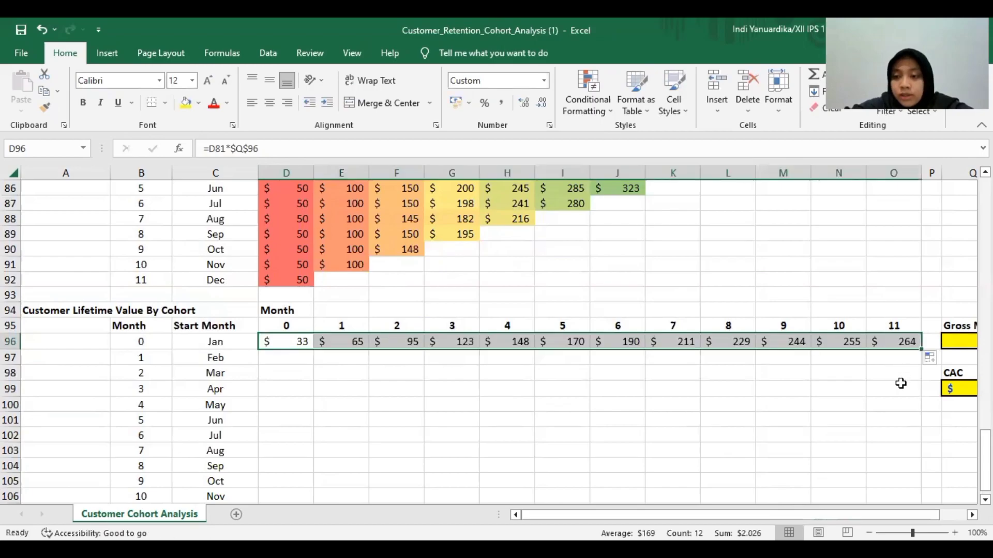
{"action": "scroll", "coordinate": [921, 303], "scroll_direction": "down", "scroll_amount": 1}
{"action": "left_click_drag", "start_coordinate": [921, 303], "coordinate": [885, 419]}
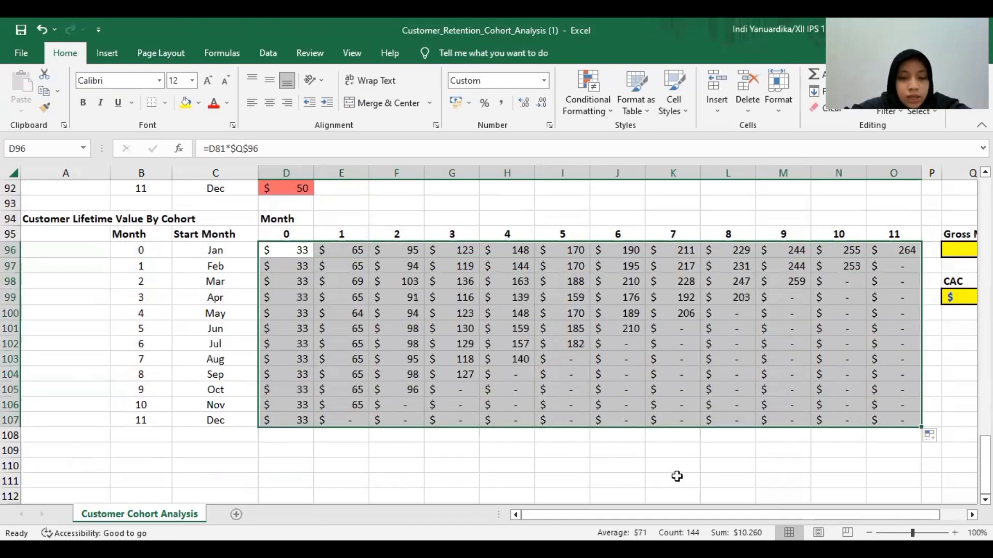
{"action": "left_click", "coordinate": [618, 466]}
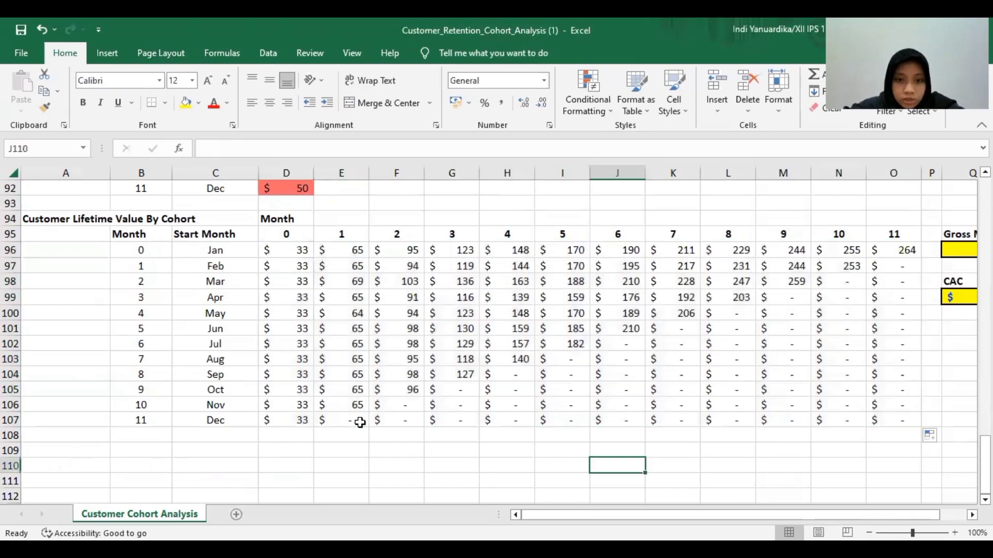
Clear the surplus customer lifetime value cells from E107 diagonally up to O97 and everything beyond that diagonal.
{"action": "left_click", "coordinate": [357, 422]}
{"action": "left_click", "coordinate": [408, 415], "text": "ctrl"}
{"action": "left_click", "coordinate": [412, 405], "text": "ctrl"}
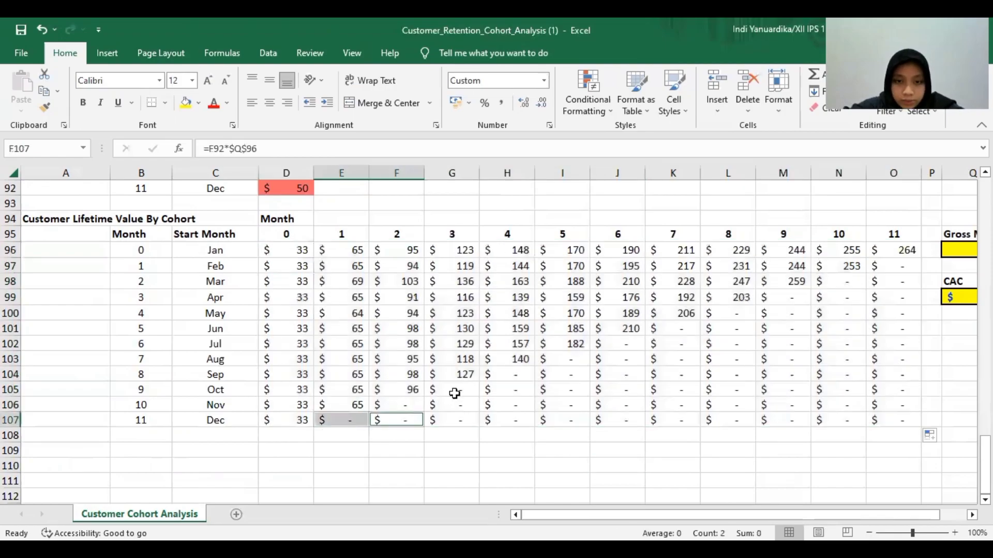
{"action": "left_click_drag", "start_coordinate": [454, 392], "coordinate": [455, 424]}
{"action": "left_click_drag", "start_coordinate": [516, 372], "coordinate": [521, 422]}
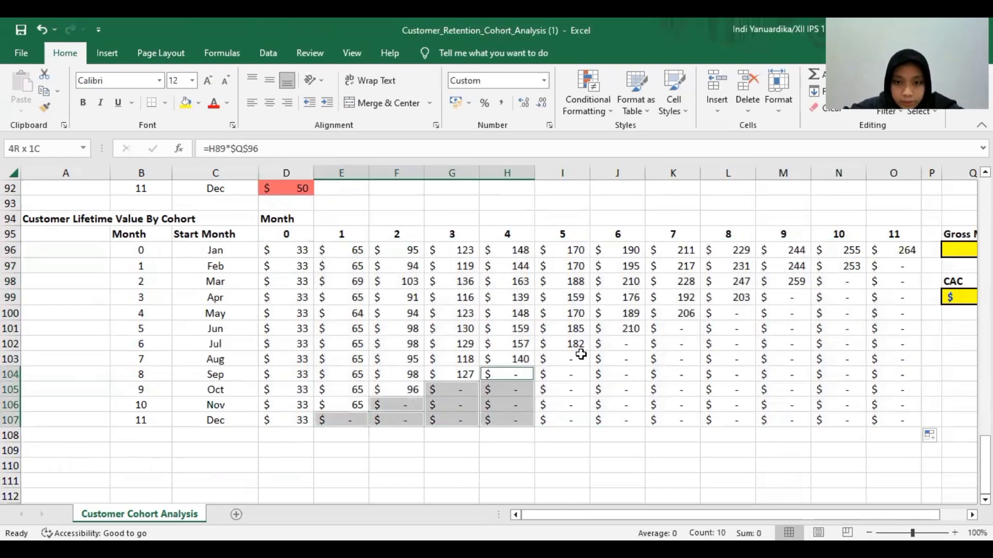
{"action": "left_click_drag", "start_coordinate": [580, 357], "coordinate": [580, 420]}
{"action": "left_click_drag", "start_coordinate": [631, 344], "coordinate": [631, 419]}
{"action": "left_click_drag", "start_coordinate": [681, 329], "coordinate": [683, 419], "text": "ctrl"}
{"action": "left_click_drag", "start_coordinate": [728, 317], "coordinate": [729, 374], "text": "ctrl"}
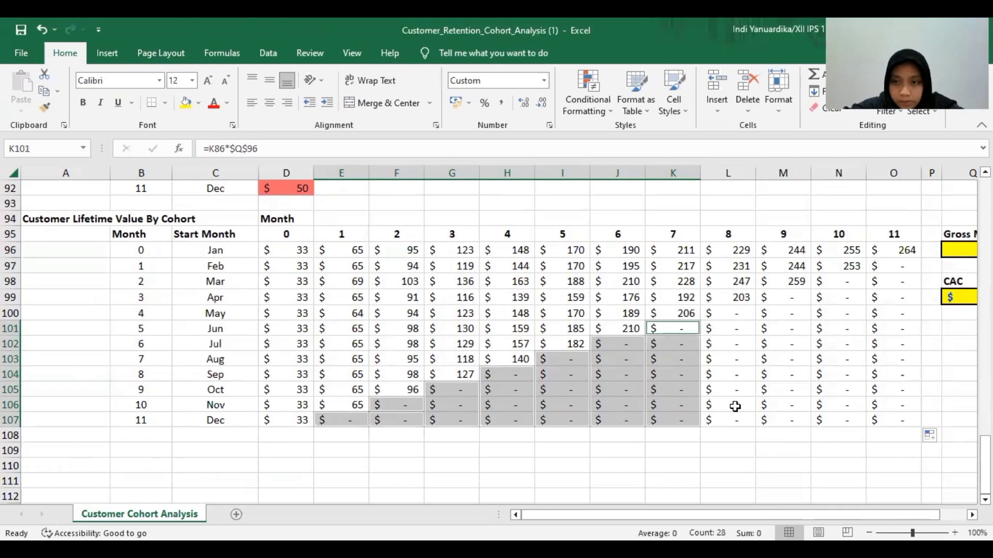
{"action": "left_click_drag", "start_coordinate": [792, 298], "coordinate": [799, 415], "text": "ctrl"}
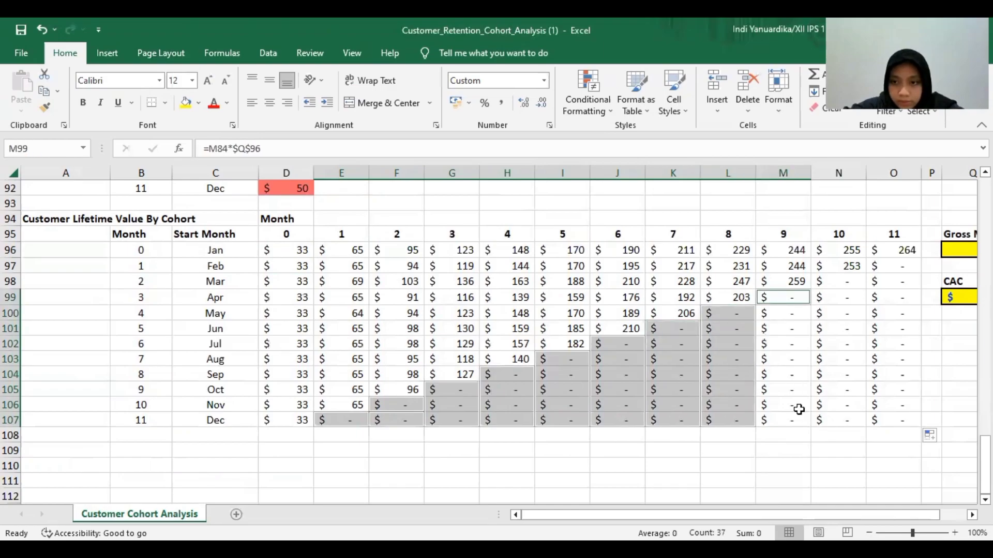
{"action": "left_click_drag", "start_coordinate": [843, 282], "coordinate": [853, 420], "text": "ctrl"}
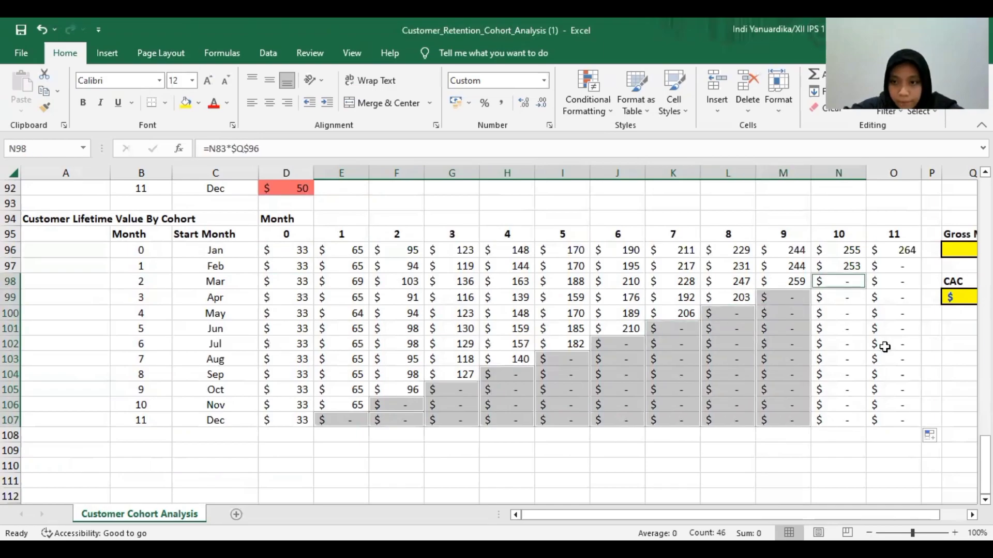
{"action": "left_click_drag", "start_coordinate": [900, 267], "coordinate": [896, 423], "text": "ctrl"}
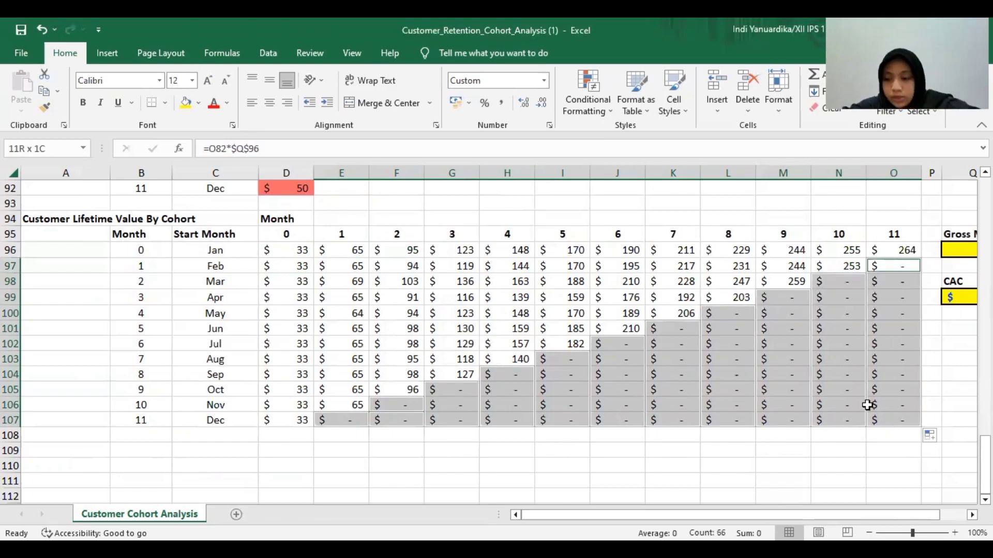
{"action": "key", "text": "Delete"}
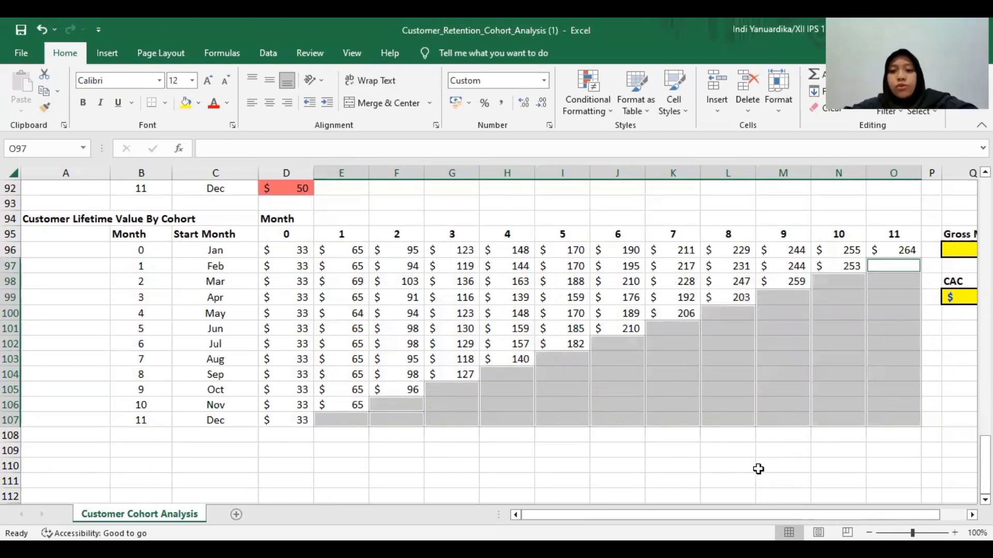
{"action": "left_click", "coordinate": [758, 468]}
Apply the Green - Yellow - Red Color Scale conditional formatting to the customer lifetime value amounts in D96:O107.
{"action": "left_click_drag", "start_coordinate": [310, 256], "coordinate": [894, 412]}
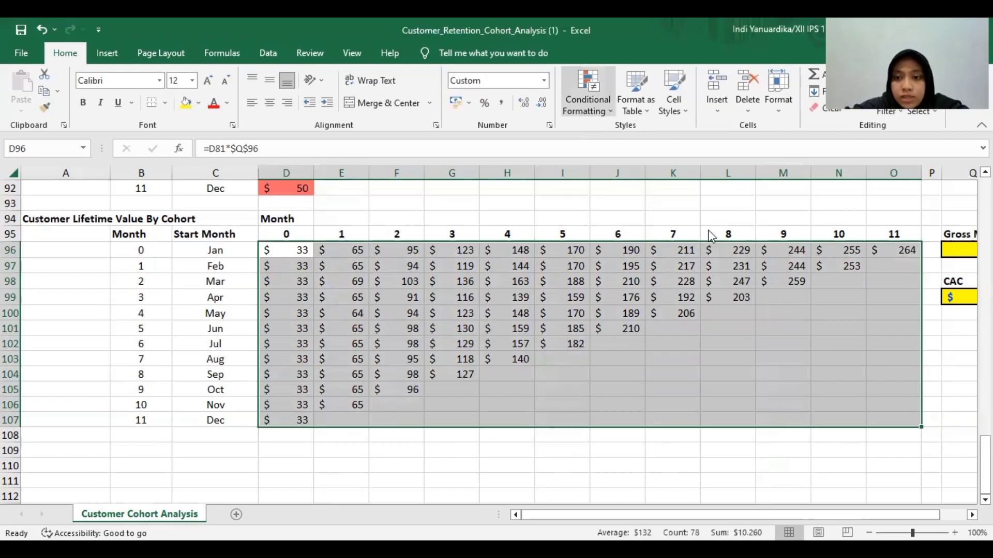
{"action": "left_click", "coordinate": [608, 448]}
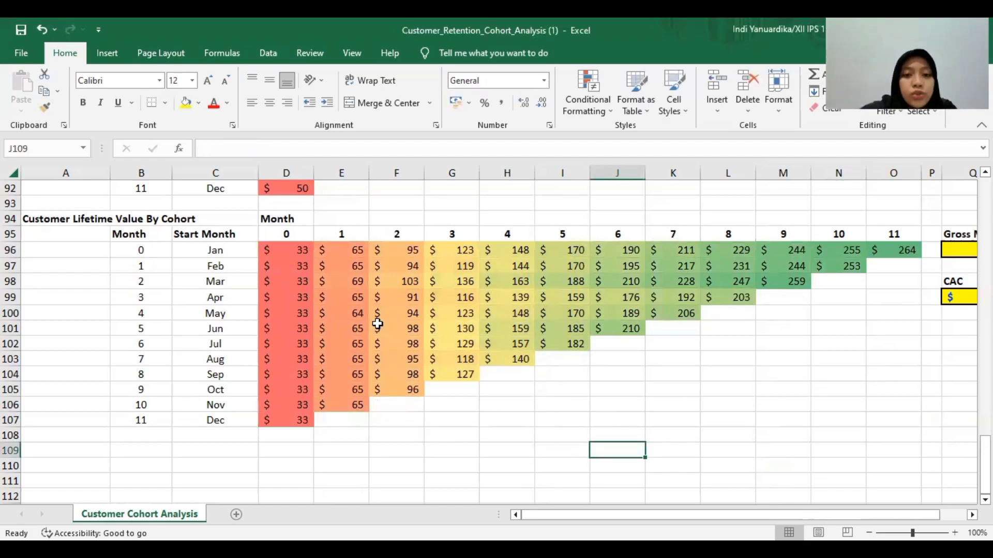
{"action": "scroll", "coordinate": [379, 317], "scroll_direction": "up", "scroll_amount": 3}
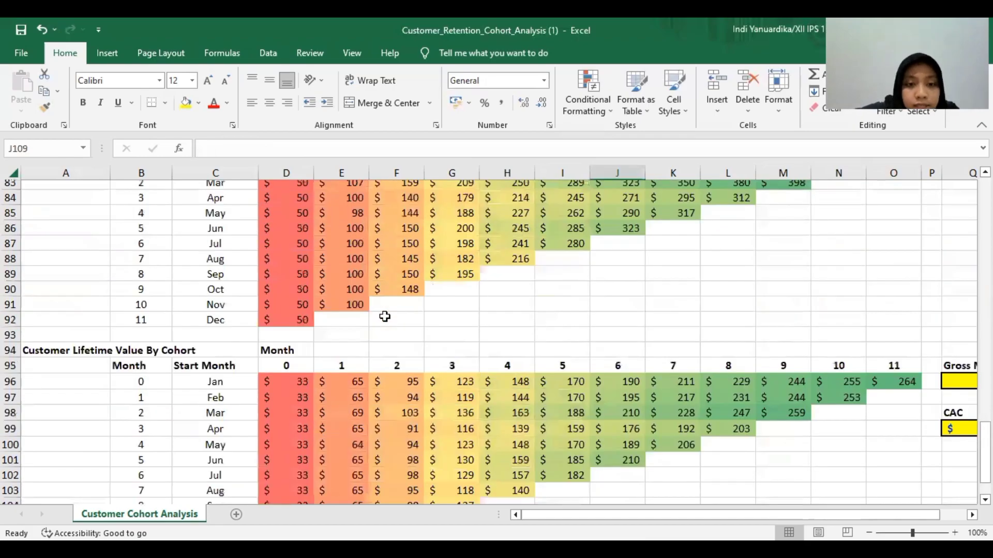
{"action": "scroll", "coordinate": [335, 326], "scroll_direction": "down", "scroll_amount": 2}
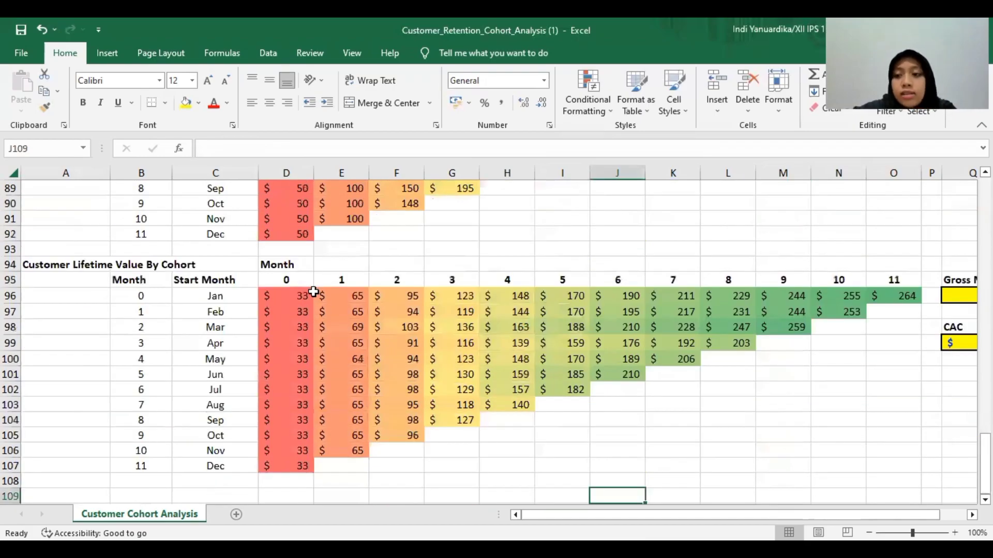
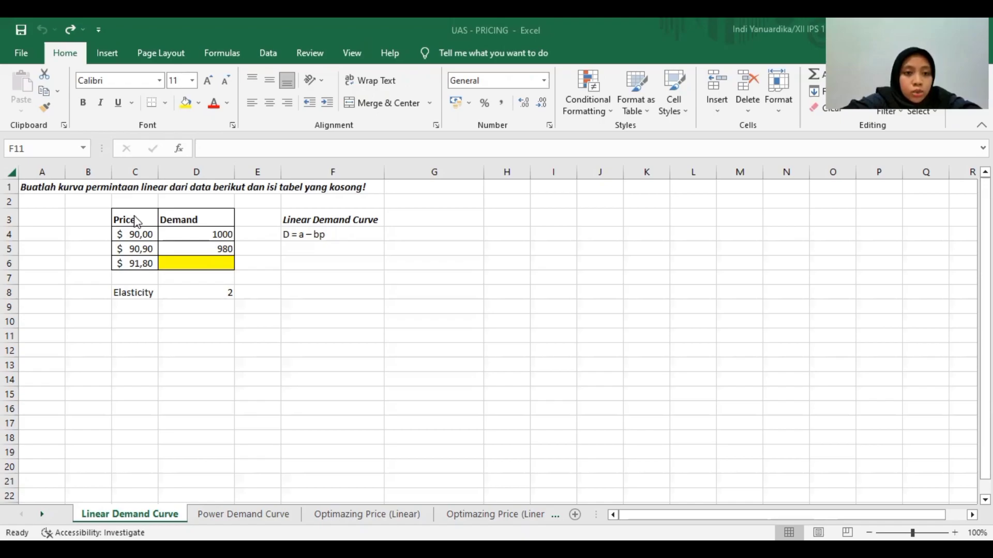
On the Linear Demand Curve sheet, insert a scatter chart of price and demand from C3:D5 and place it below the D = a – bp formula.
{"action": "left_click", "coordinate": [191, 234]}
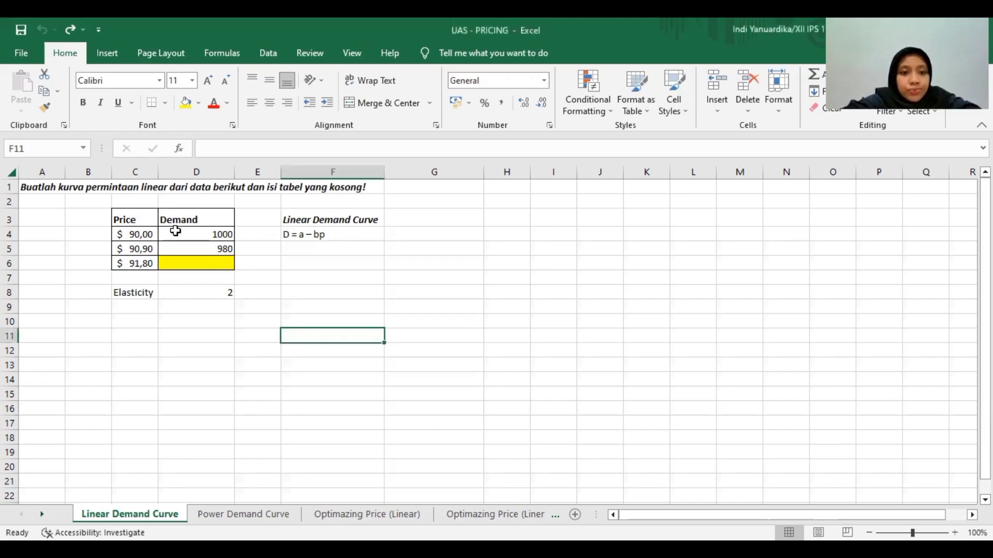
{"action": "left_click", "coordinate": [148, 218]}
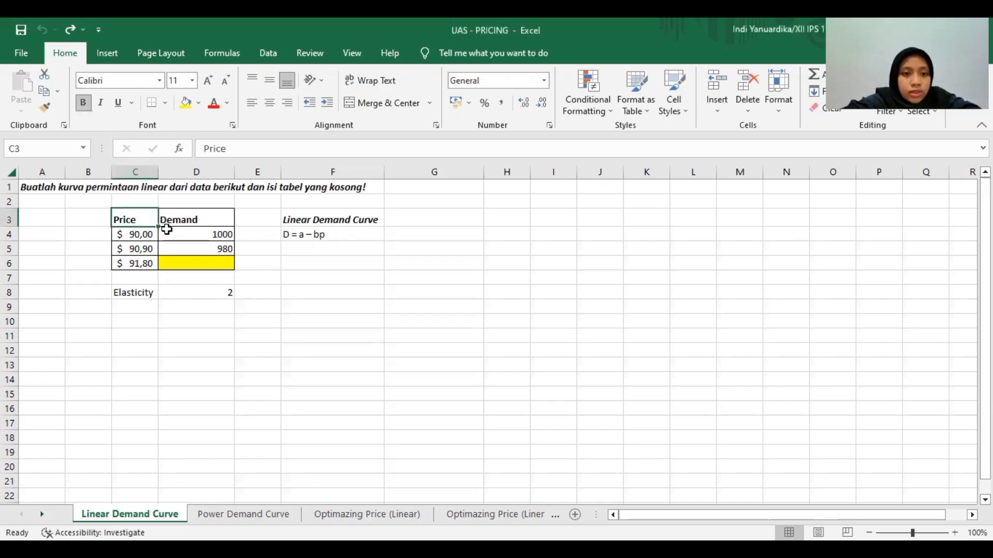
{"action": "left_click", "coordinate": [195, 244], "text": "shift"}
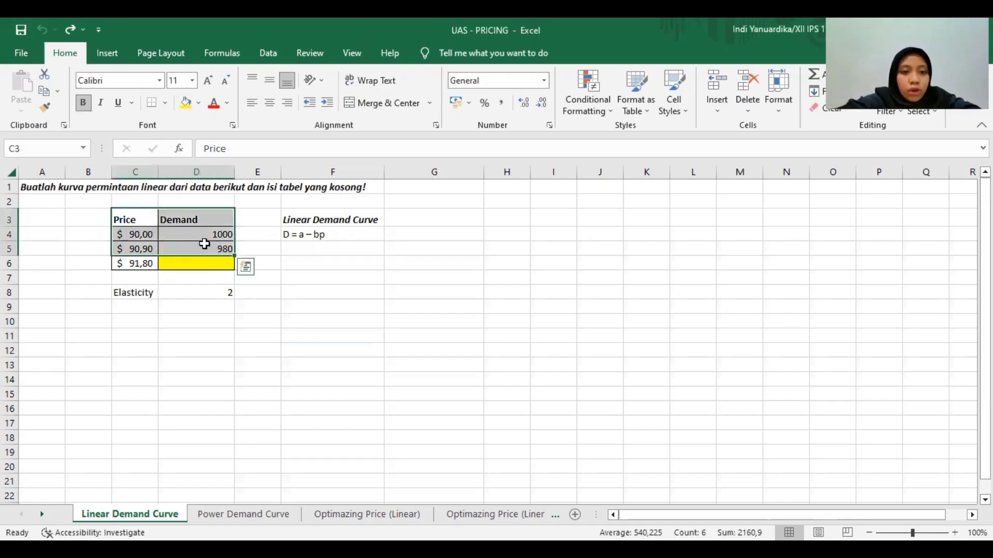
{"action": "left_click", "coordinate": [107, 52]}
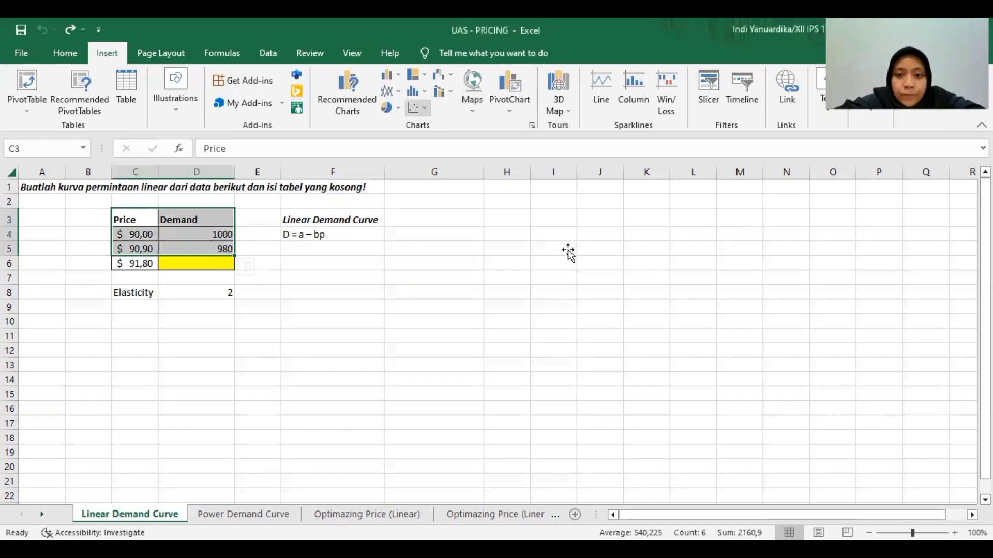
{"action": "left_click_drag", "start_coordinate": [570, 267], "coordinate": [526, 269]}
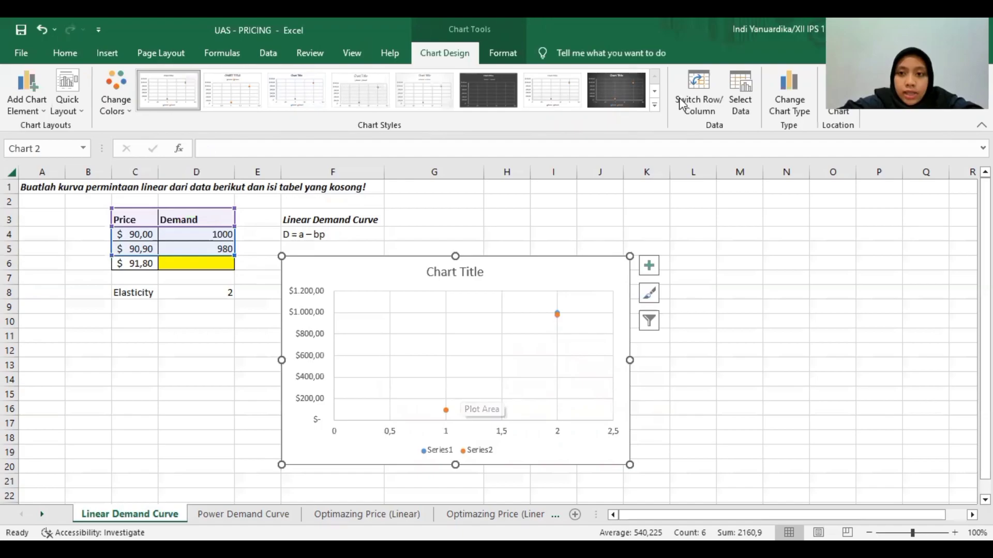
Switch the scatter chart's rows and columns so demand is plotted against price, and select the Demand data points.
{"action": "left_click", "coordinate": [707, 105]}
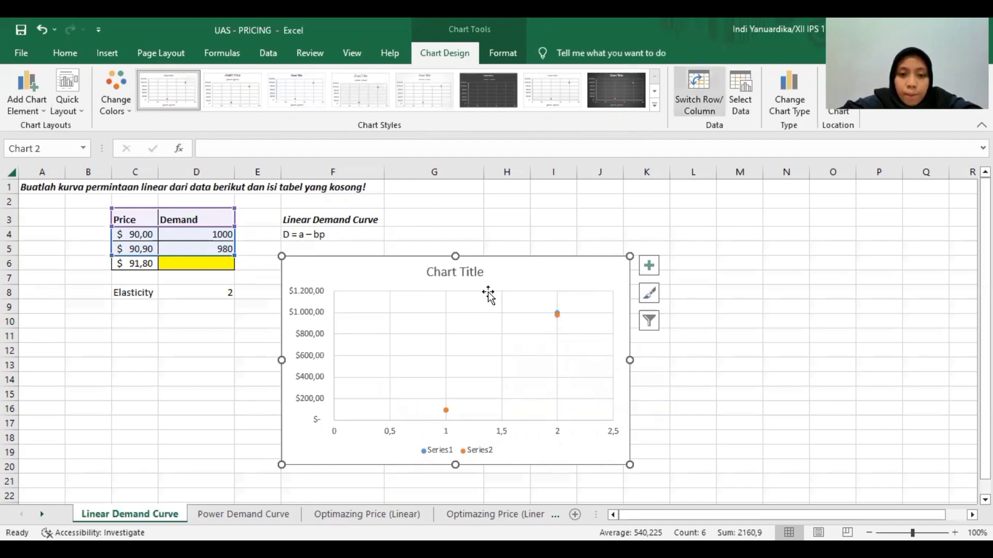
{"action": "left_click", "coordinate": [361, 313]}
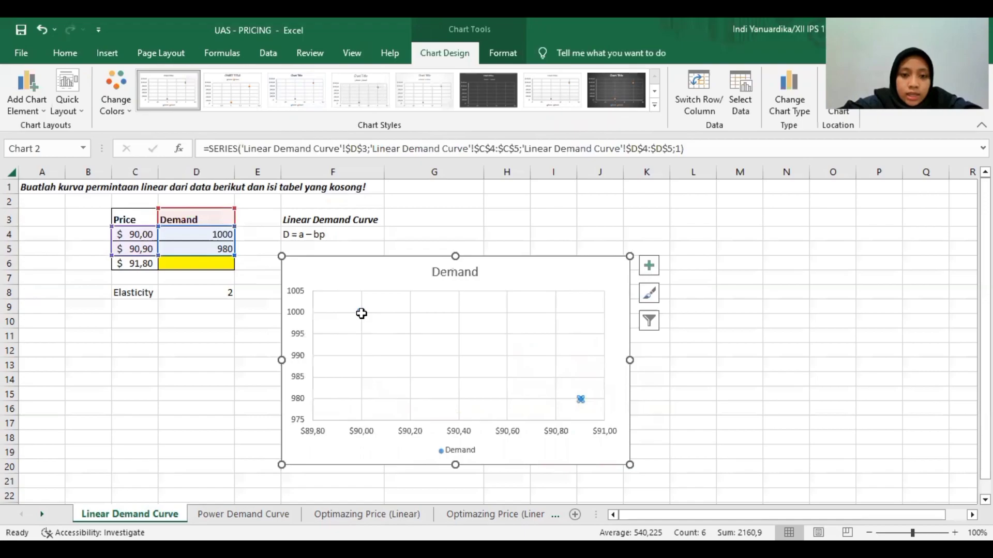
Add a linear trendline to the Demand data points and display its equation on the chart.
{"action": "right_click", "coordinate": [361, 313]}
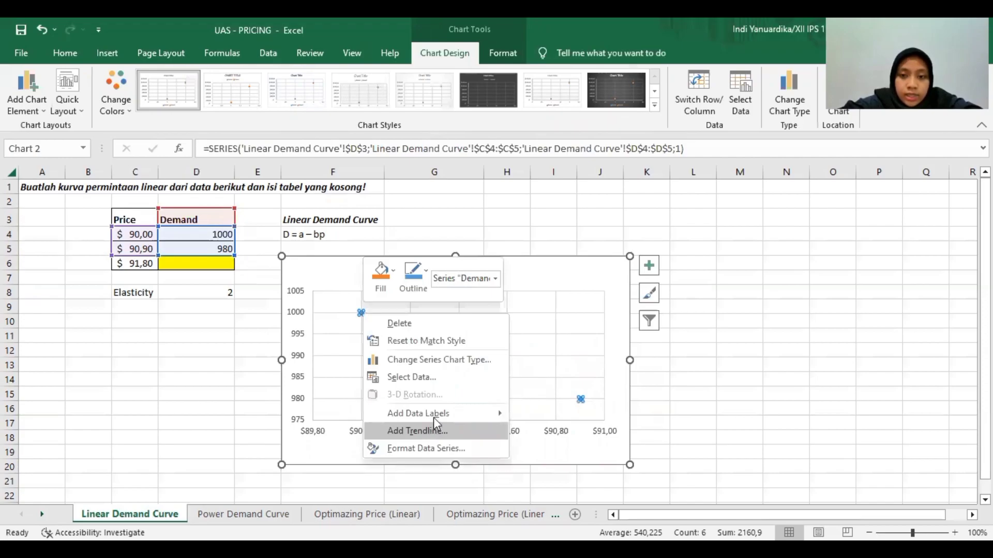
{"action": "key", "text": "Return"}
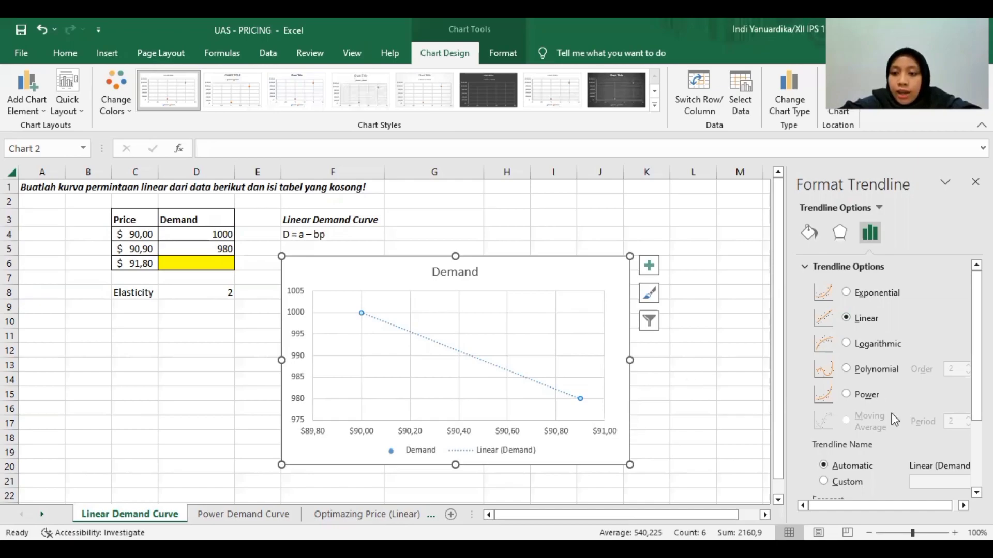
{"action": "scroll", "coordinate": [827, 362], "scroll_direction": "down", "scroll_amount": 3}
{"action": "left_click", "coordinate": [818, 468]}
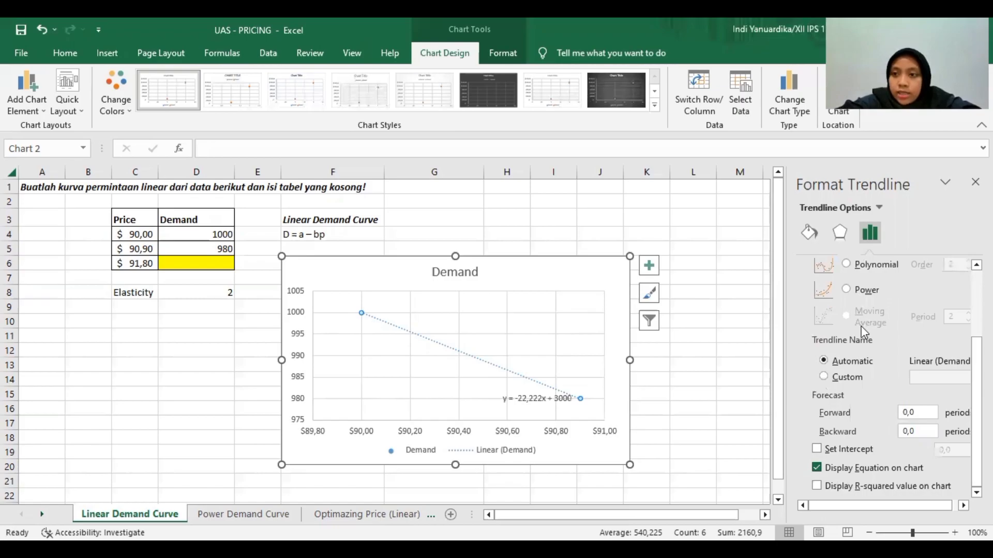
Move the chart beside the D = a – bp formula, starting at column G, and place the trendline equation in the empty area below the line.
{"action": "left_click_drag", "start_coordinate": [556, 277], "coordinate": [683, 231]}
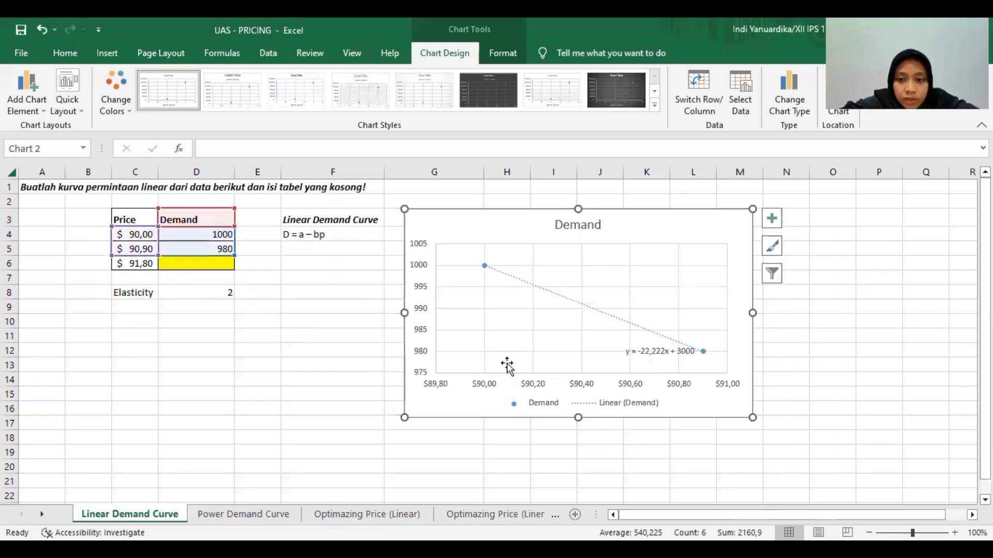
{"action": "left_click", "coordinate": [633, 351]}
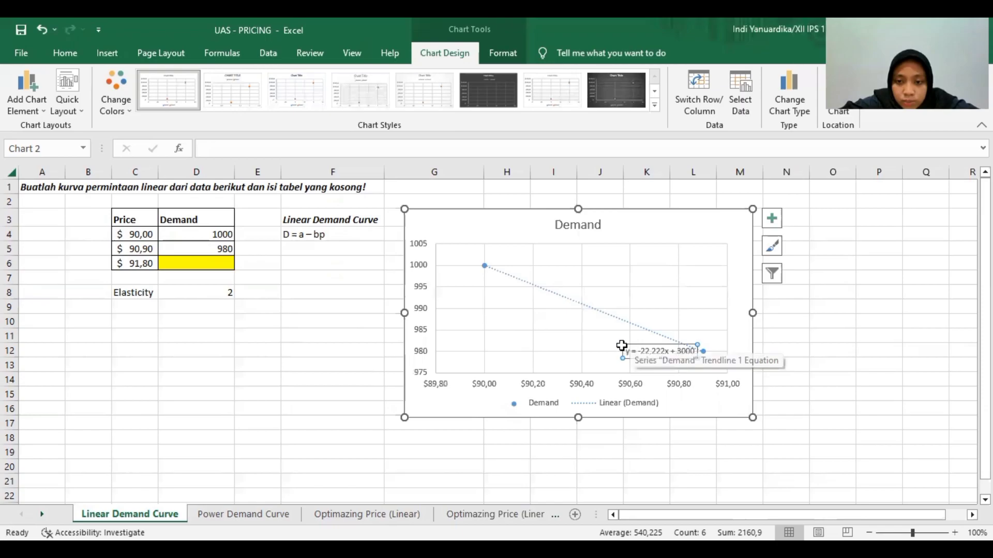
{"action": "left_click_drag", "start_coordinate": [646, 345], "coordinate": [505, 335]}
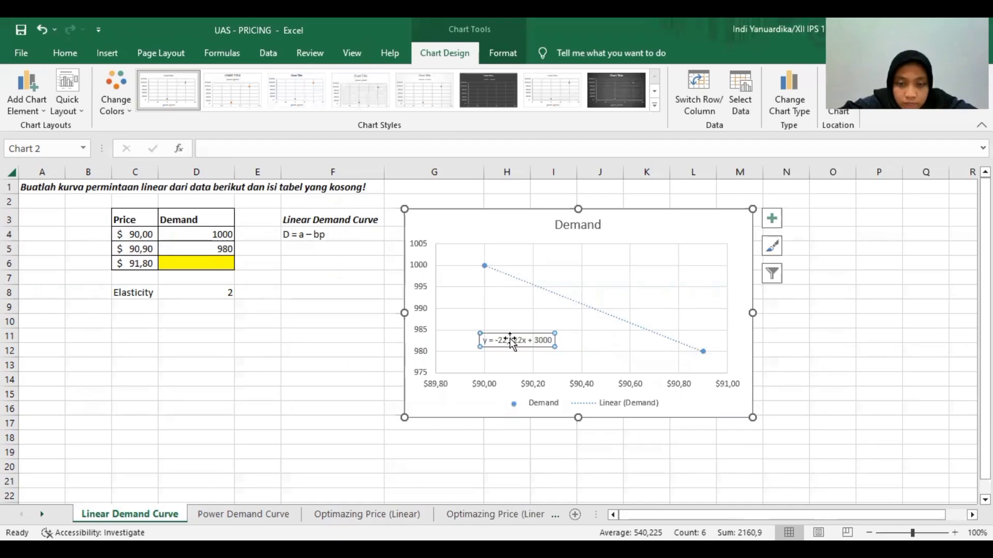
{"action": "key", "text": "Escape"}
{"action": "key", "text": "Escape"}
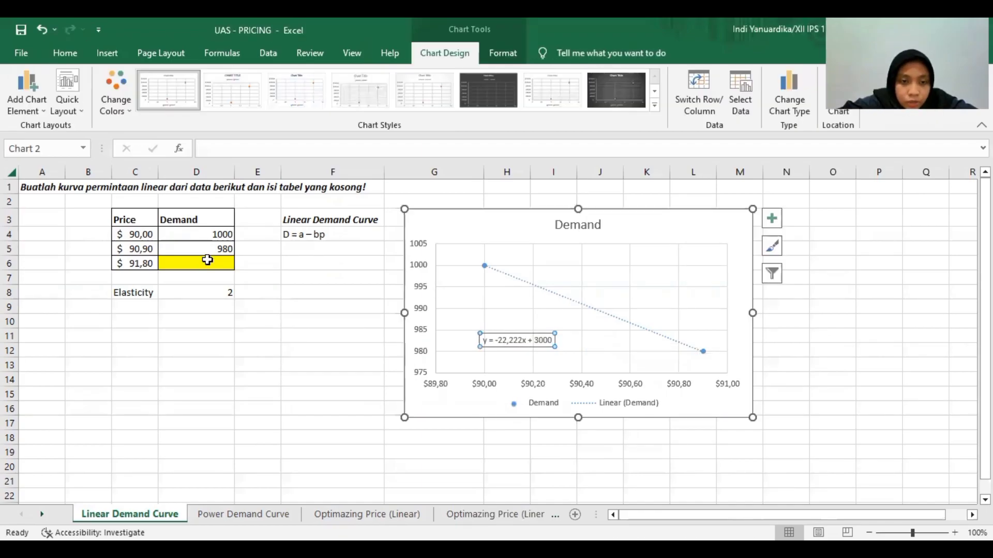
Calculate the demand for the $91,80 price in D6 with the formula =3000-22,222*C6.
{"action": "left_click", "coordinate": [208, 257]}
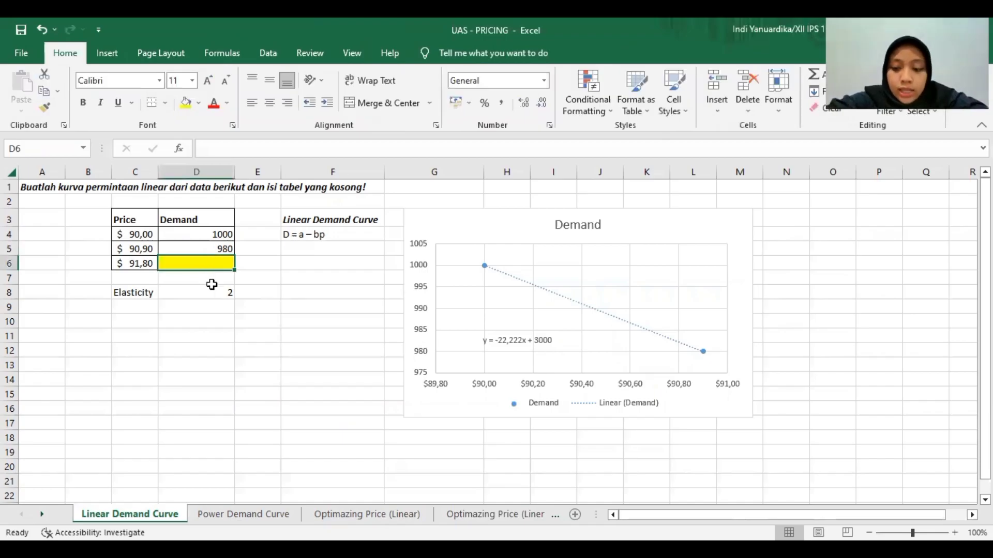
{"action": "type", "text": "="}
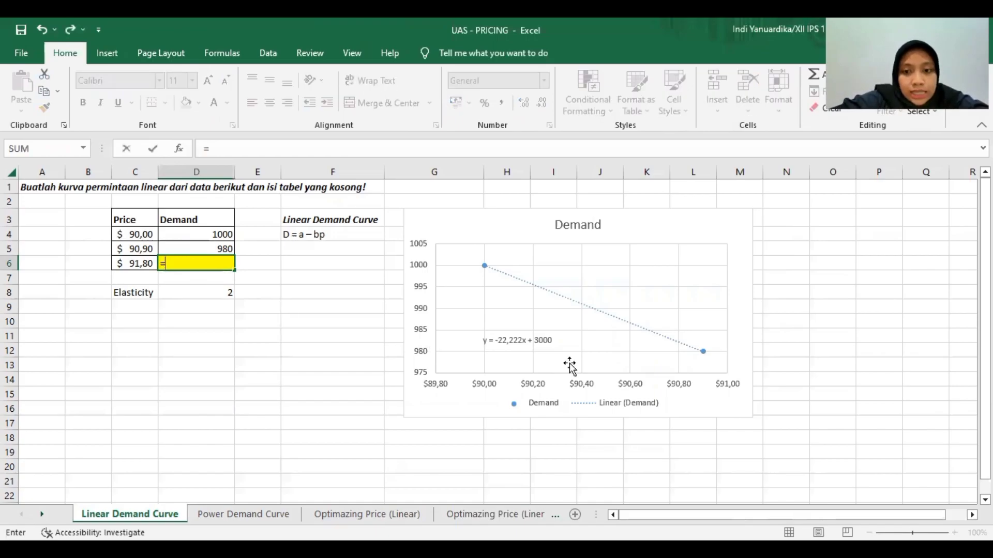
{"action": "type", "text": "3000"}
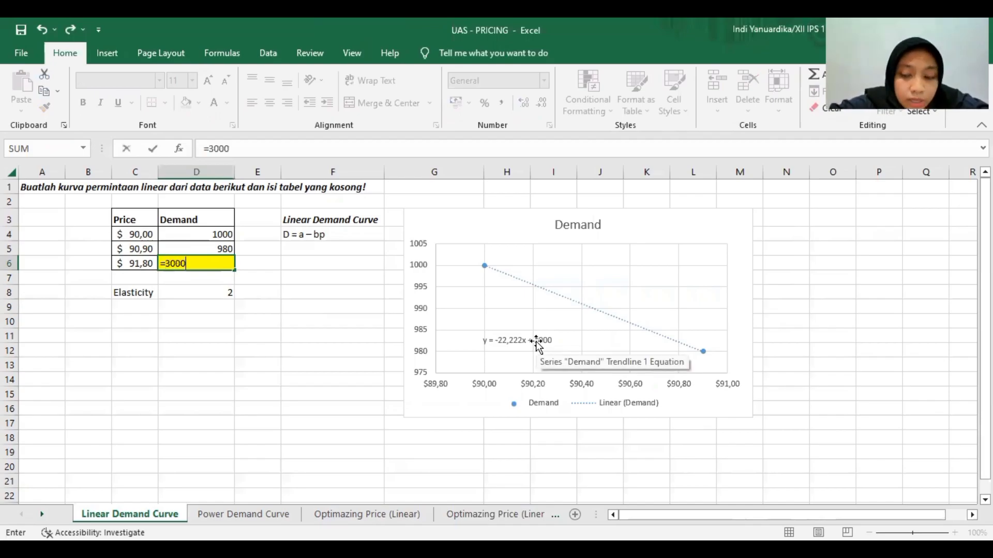
{"action": "type", "text": "-"}
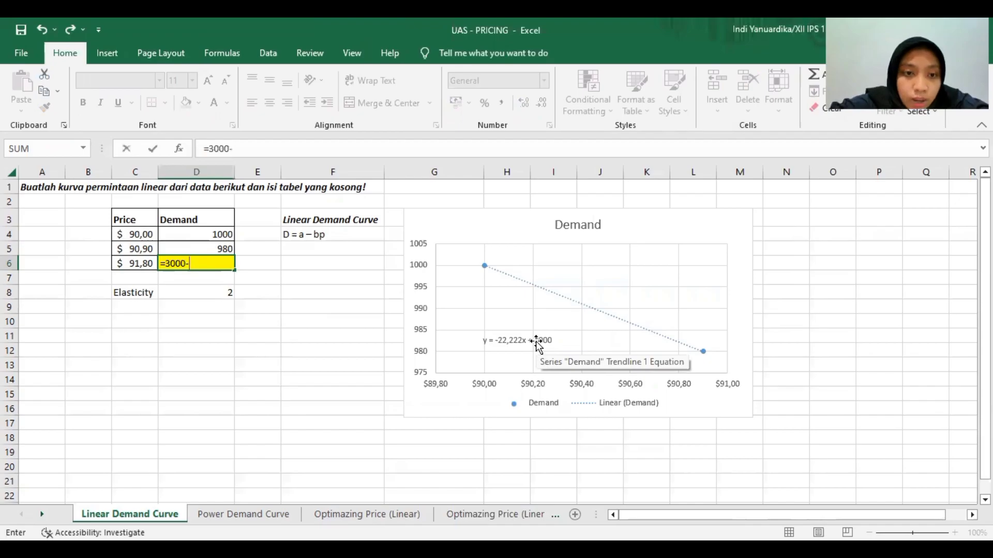
{"action": "type", "text": "22,222"}
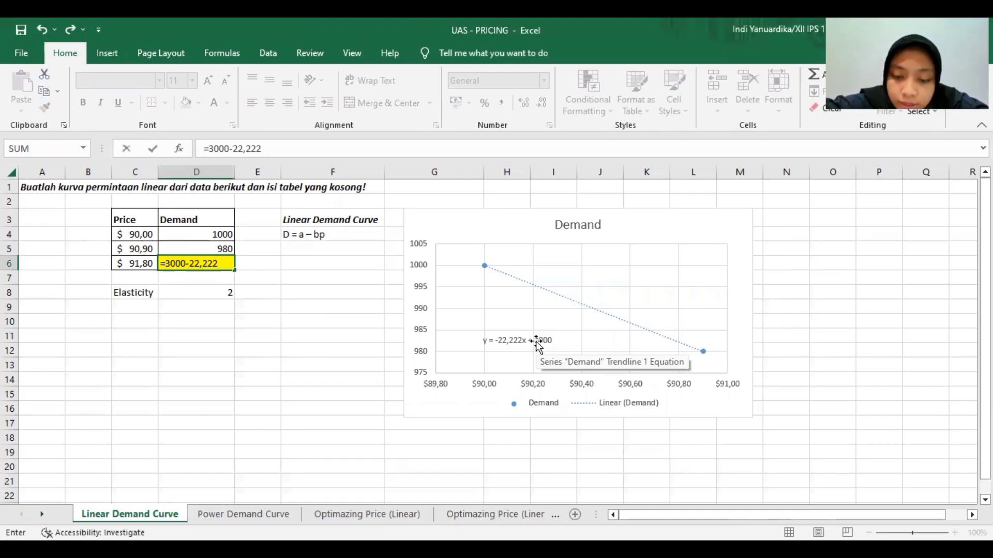
{"action": "type", "text": "*"}
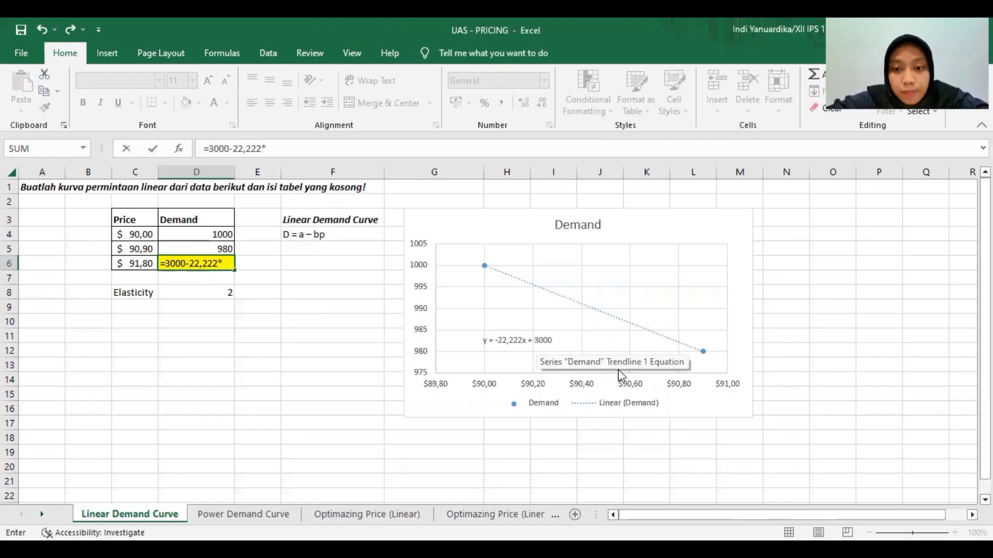
{"action": "left_click", "coordinate": [140, 262]}
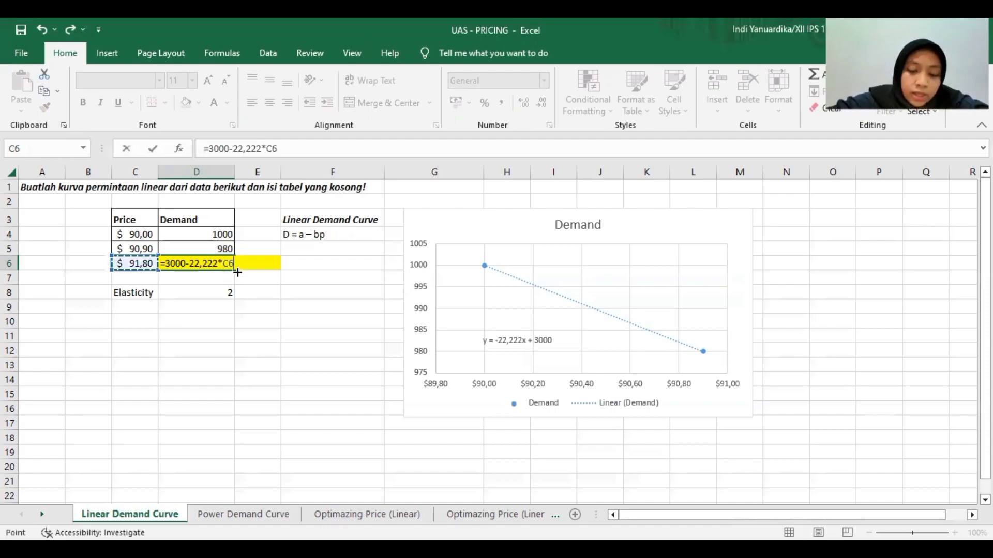
{"action": "key", "text": "Return"}
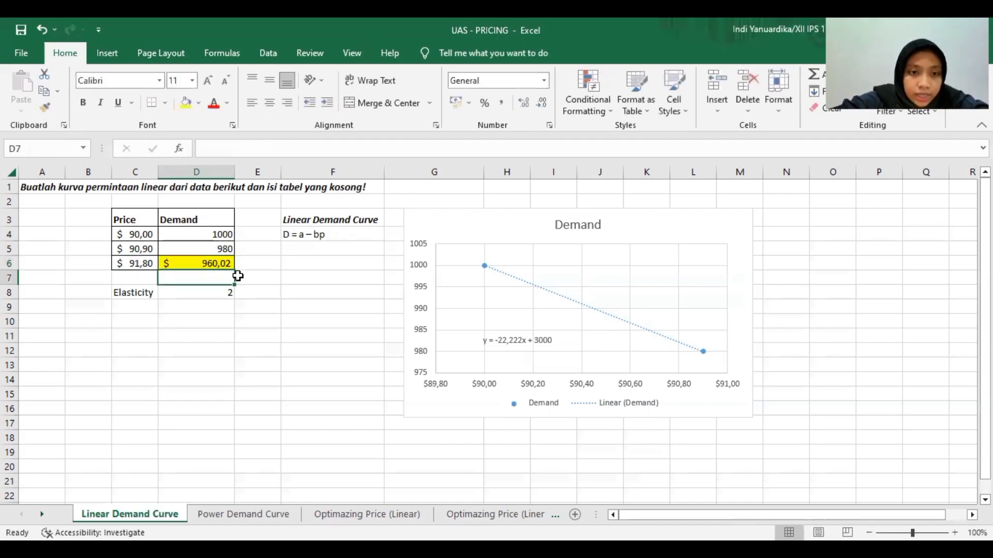
{"action": "left_click", "coordinate": [261, 338]}
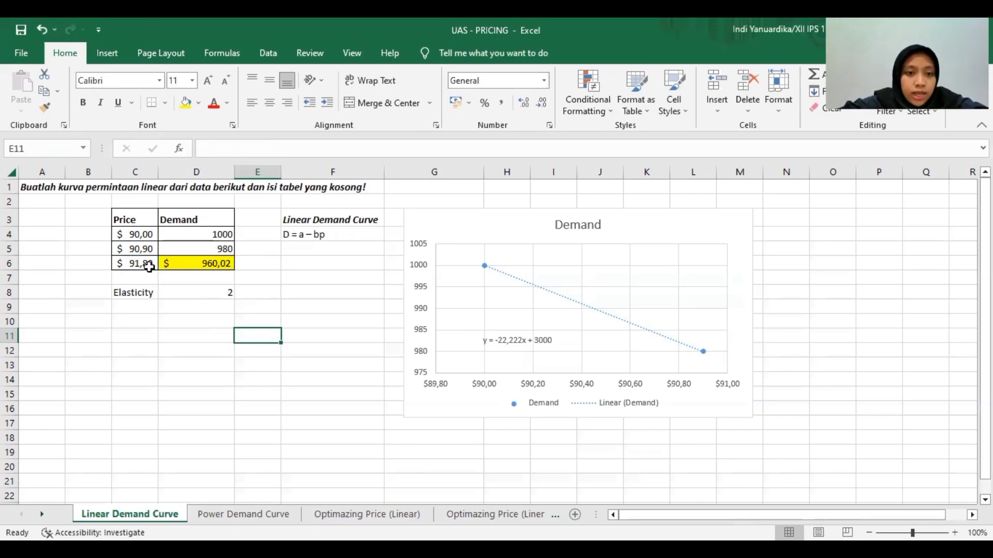
{"action": "left_click", "coordinate": [319, 278]}
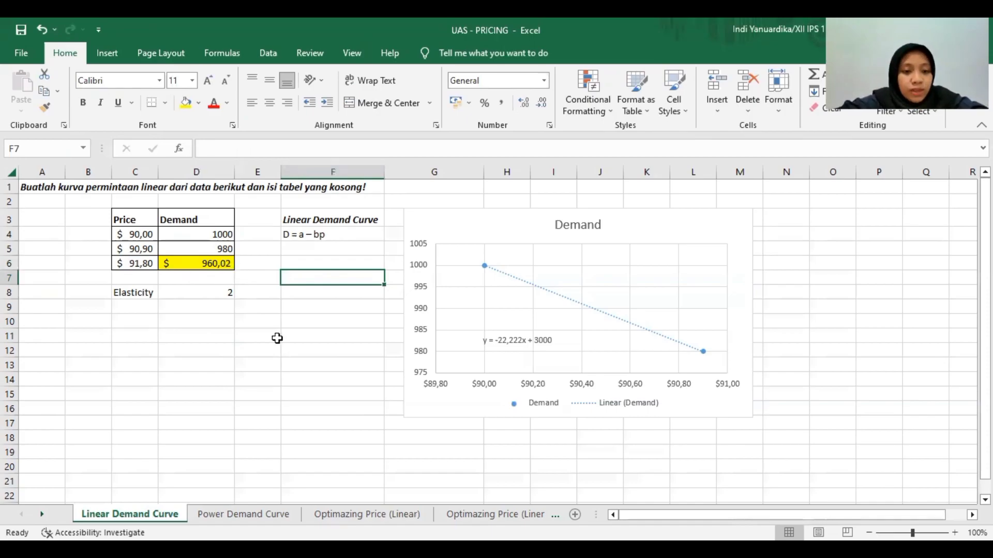
On the Power Demand Curve sheet, enter 8100000 as the estimated a value in B1.
{"action": "left_click", "coordinate": [244, 515]}
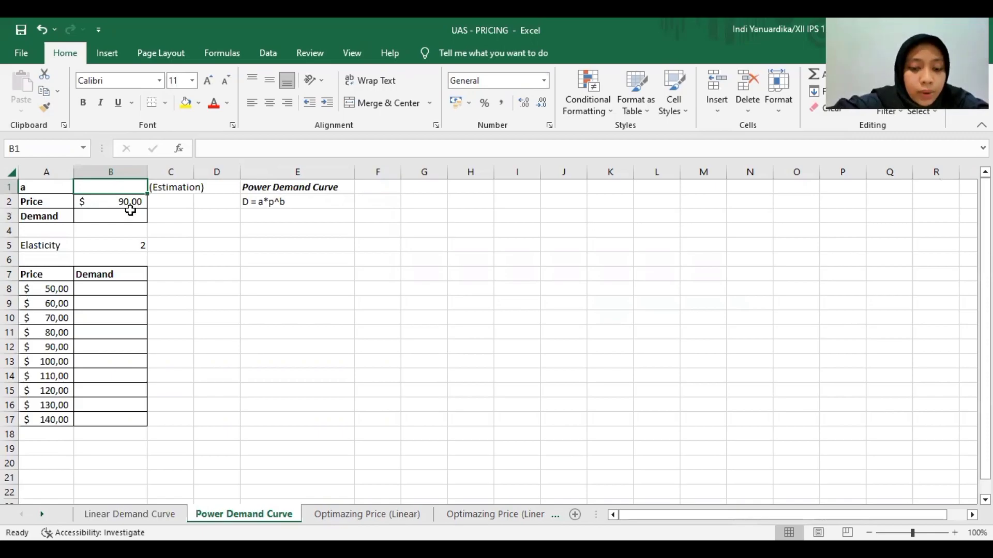
{"action": "type", "text": "81"}
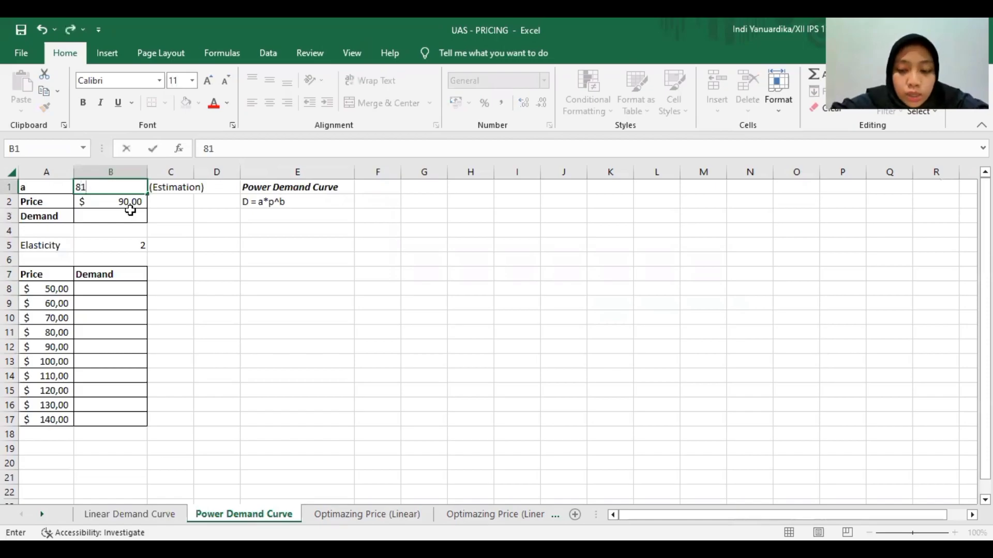
{"action": "type", "text": "00000"}
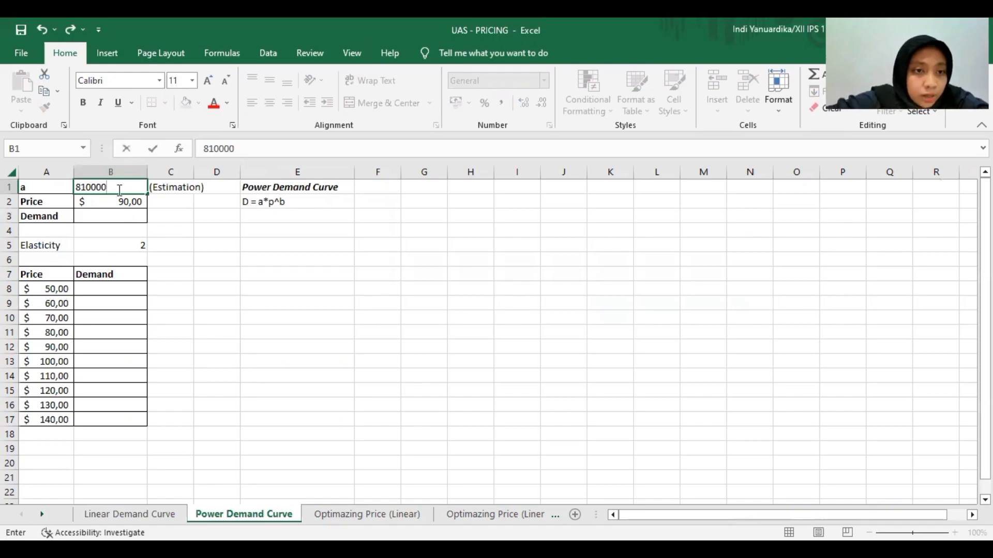
{"action": "left_click", "coordinate": [100, 189]}
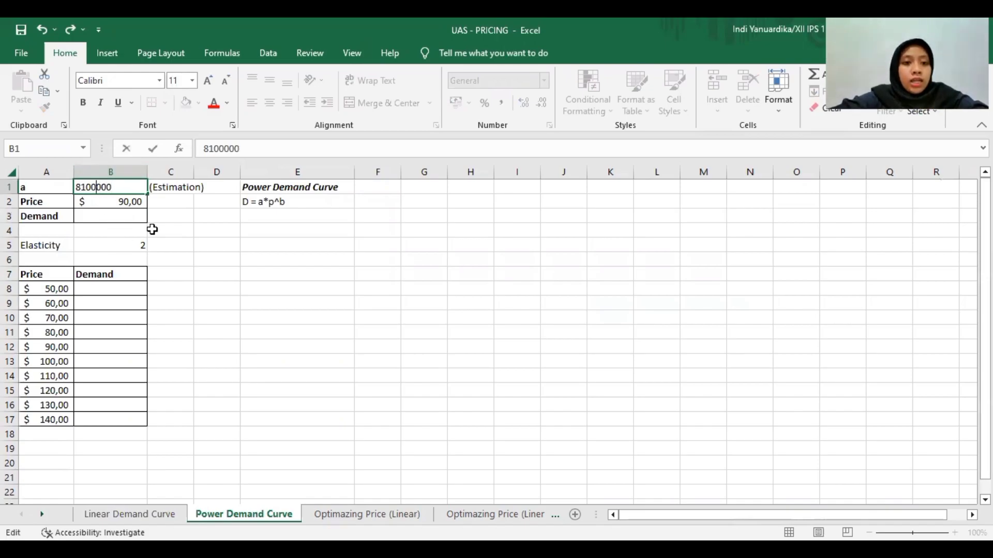
Calculate the demand in B3 with the power demand formula =B1*B2^-2.
{"action": "left_click", "coordinate": [110, 217]}
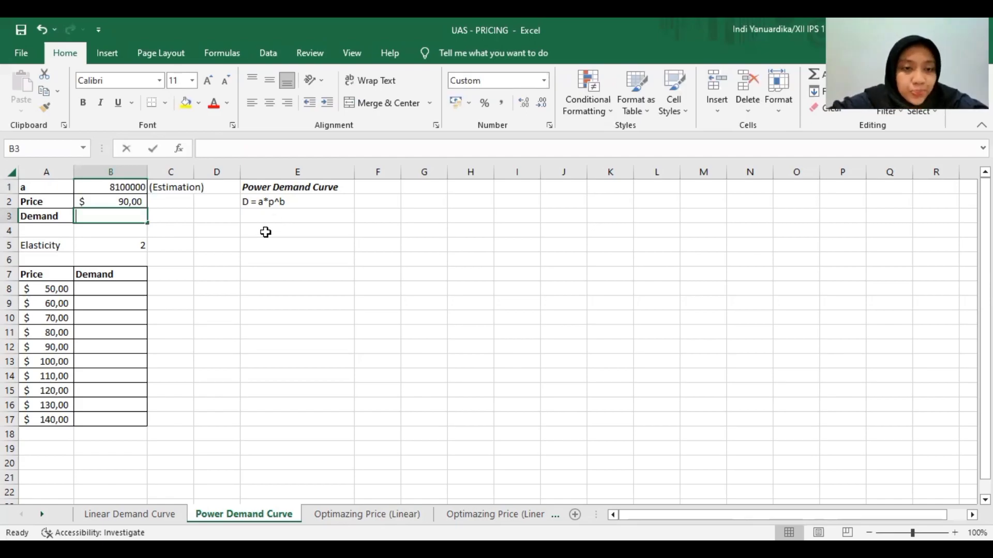
{"action": "type", "text": "="}
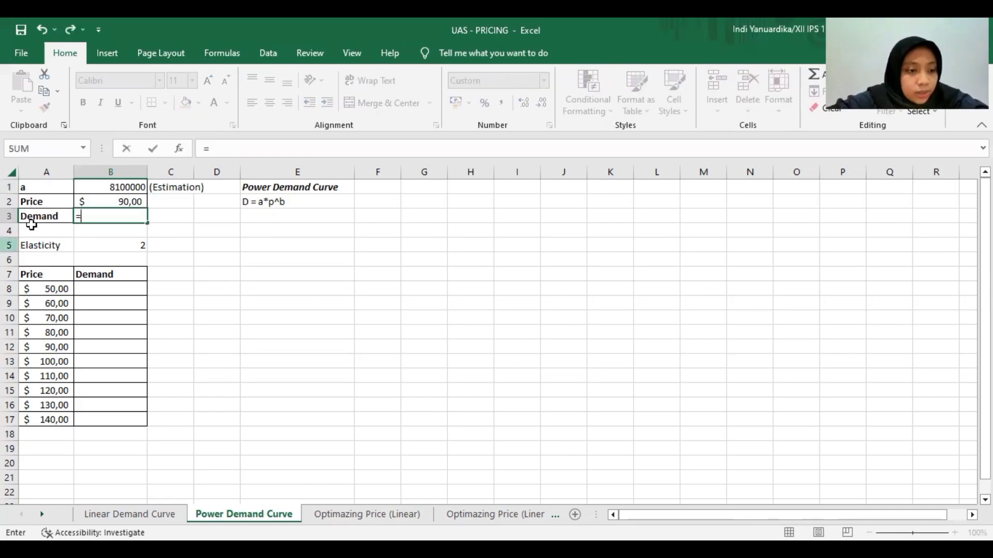
{"action": "left_click", "coordinate": [111, 188]}
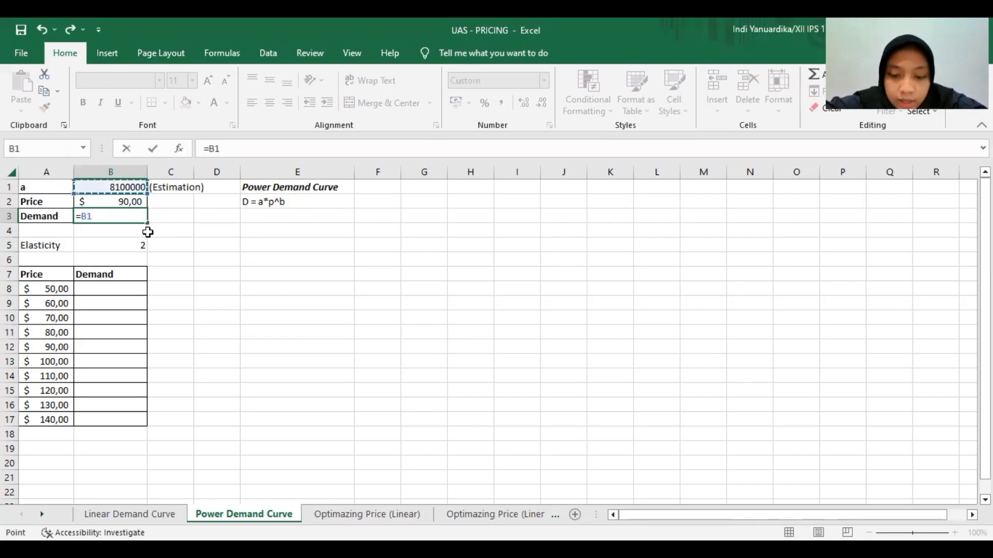
{"action": "type", "text": "*"}
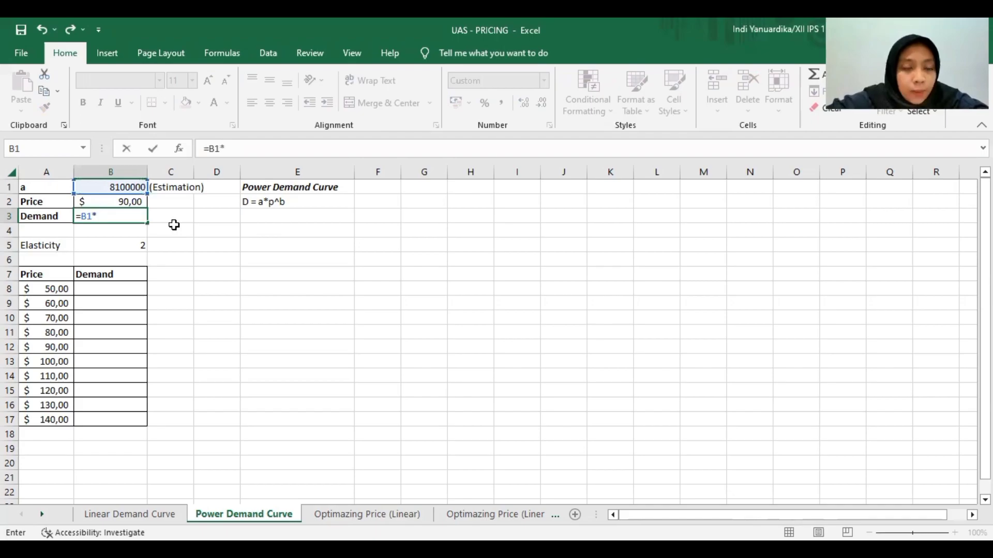
{"action": "left_click", "coordinate": [122, 201]}
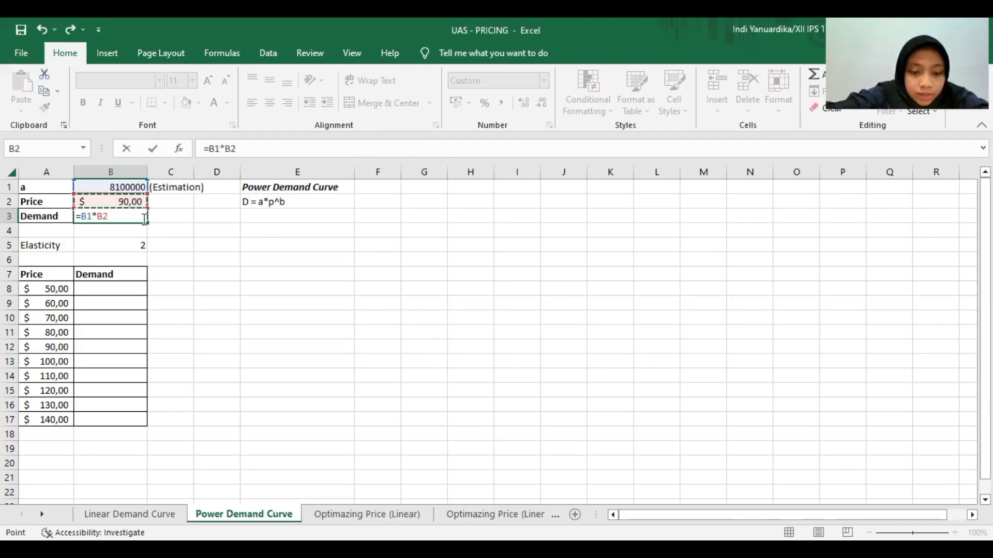
{"action": "type", "text": "^"}
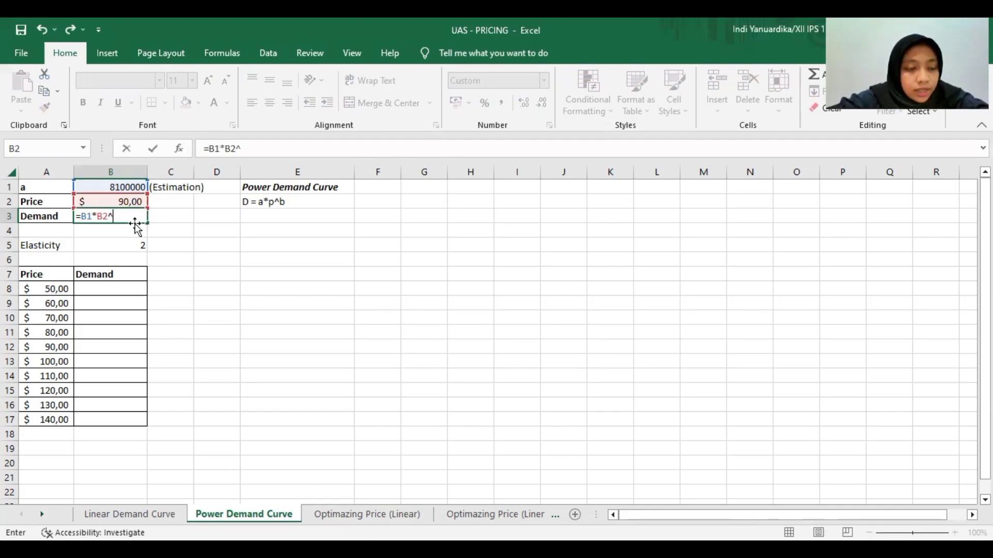
{"action": "type", "text": "-2"}
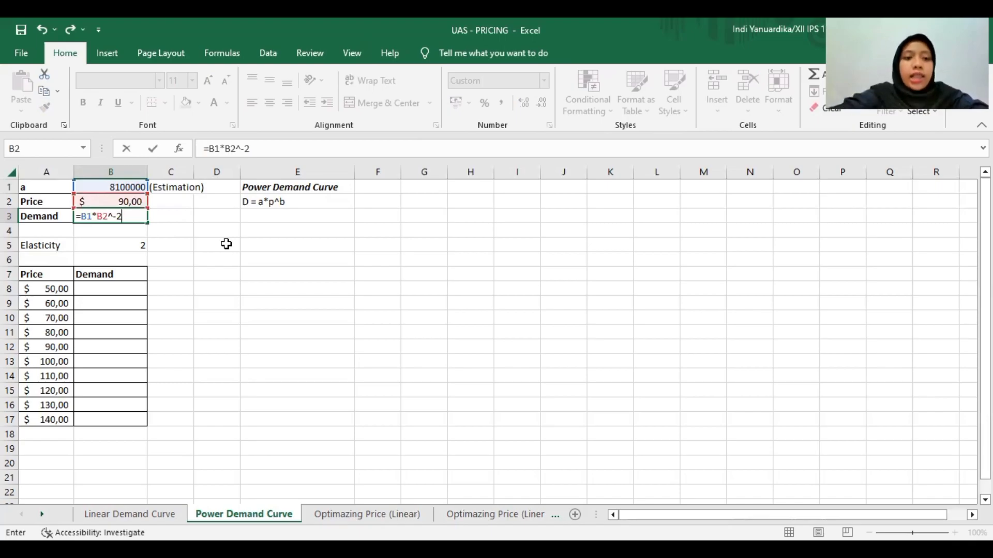
{"action": "key", "text": "Return"}
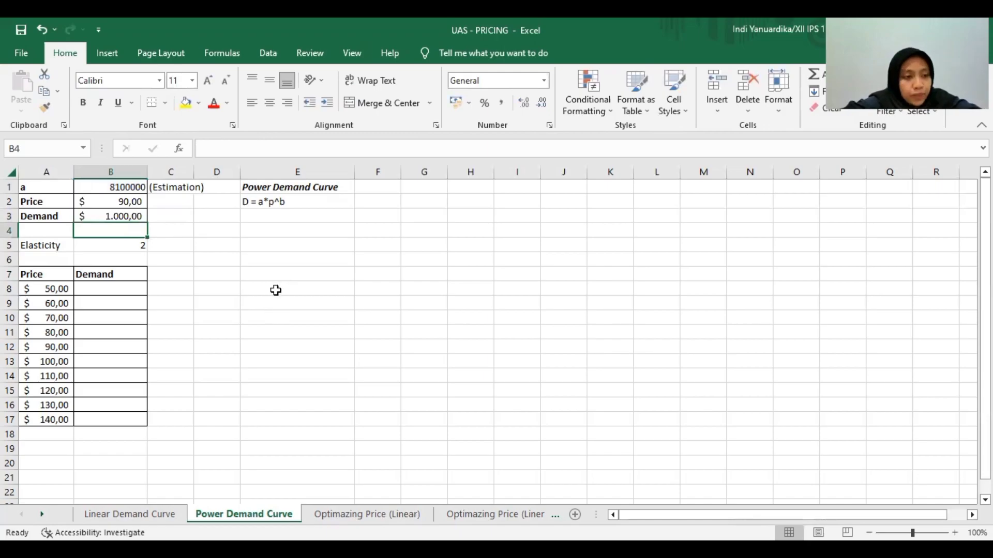
Calculate the demand for the $50,00 price in B8 with the formula =$B$1*A8^-2.
{"action": "left_click", "coordinate": [104, 289]}
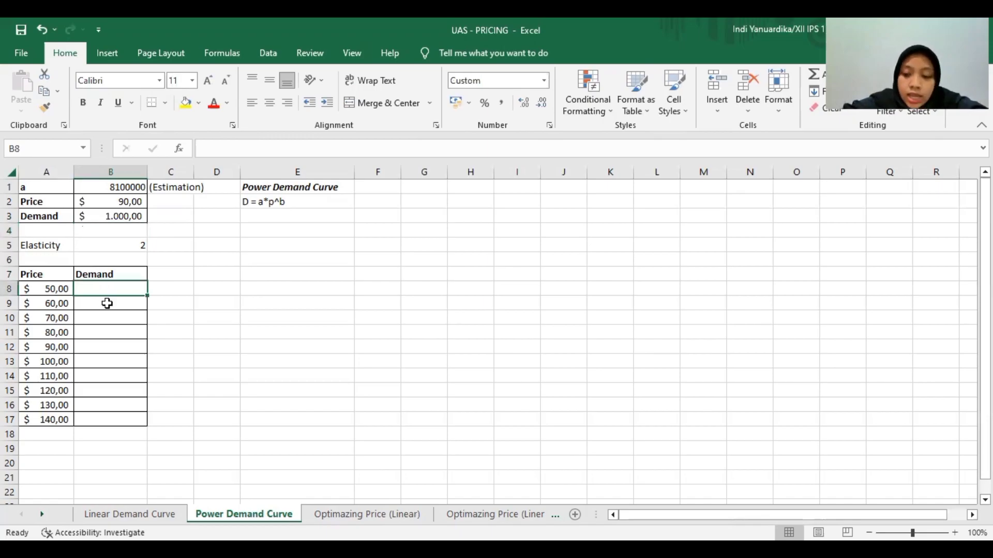
{"action": "type", "text": "="}
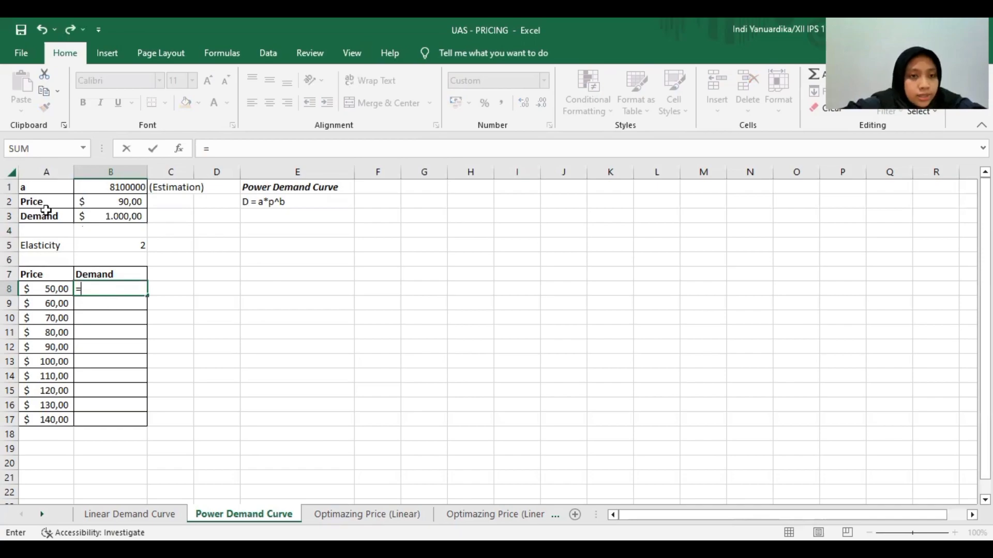
{"action": "left_click", "coordinate": [81, 188]}
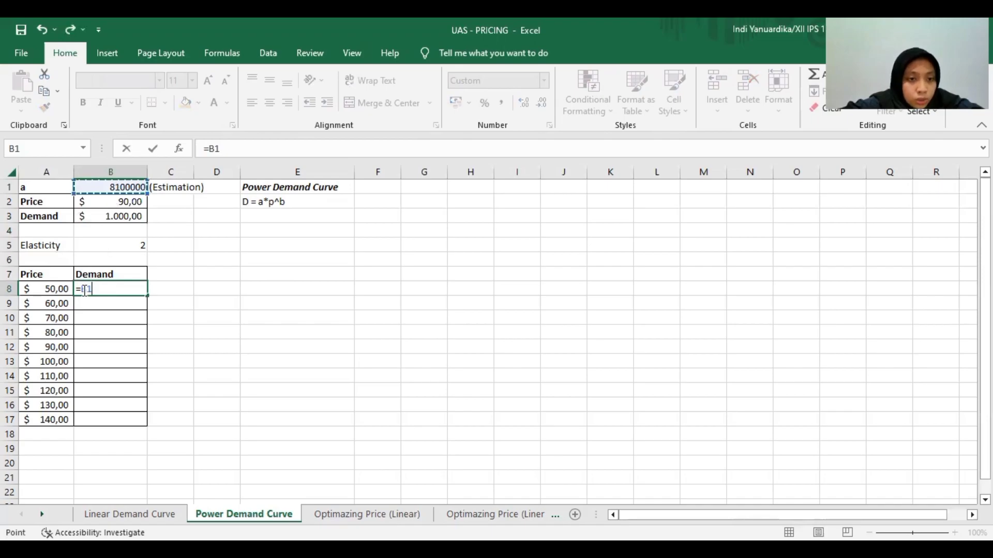
{"action": "key", "text": "F2"}
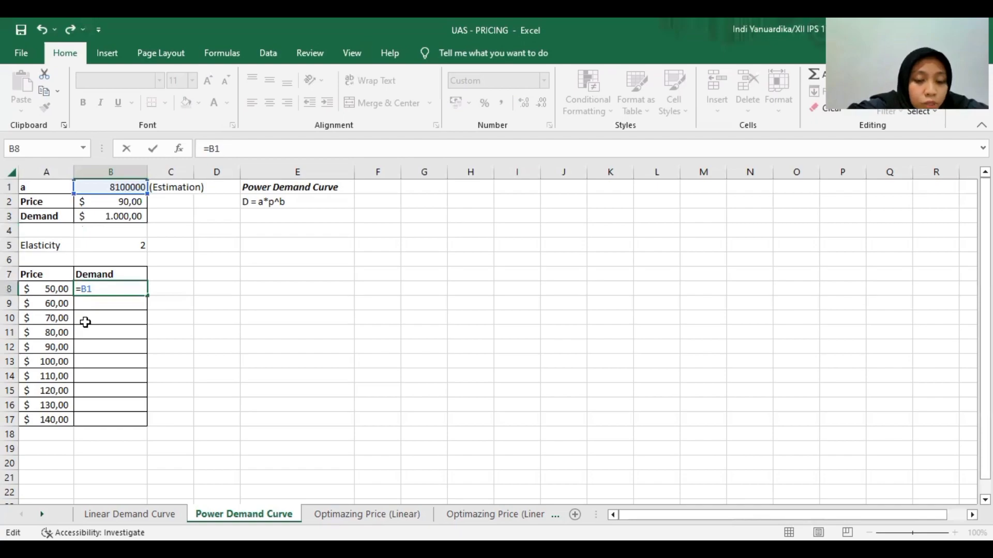
{"action": "type", "text": "$B"}
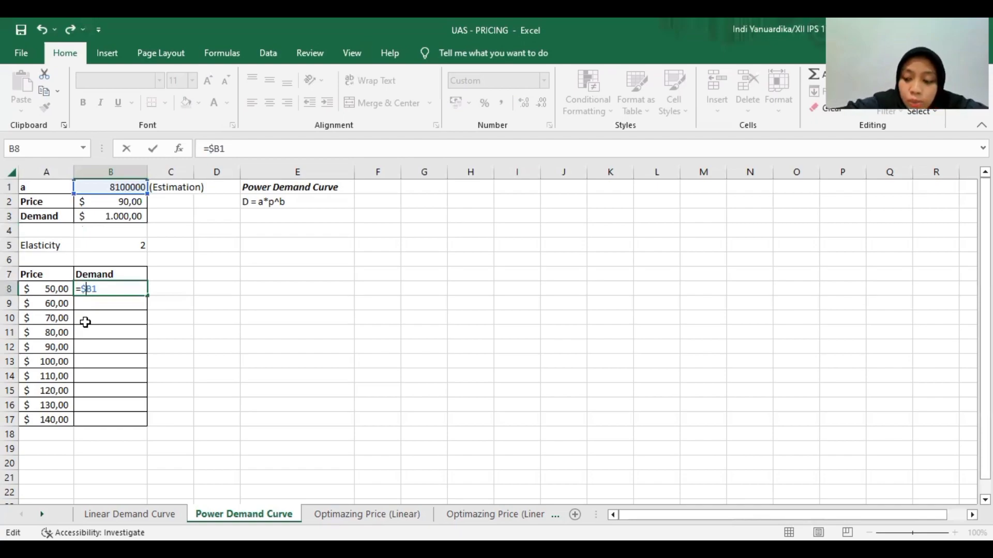
{"action": "type", "text": "$1"}
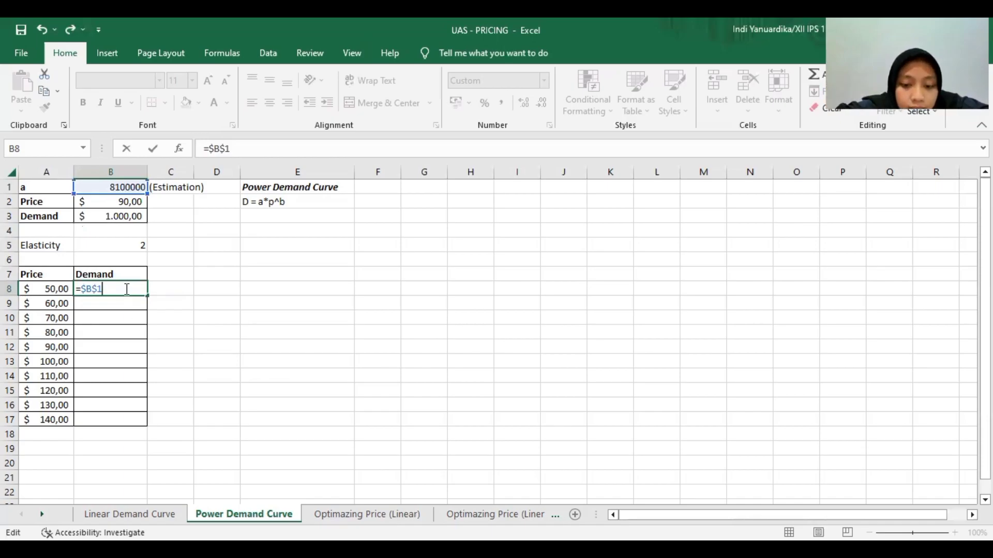
{"action": "type", "text": "*"}
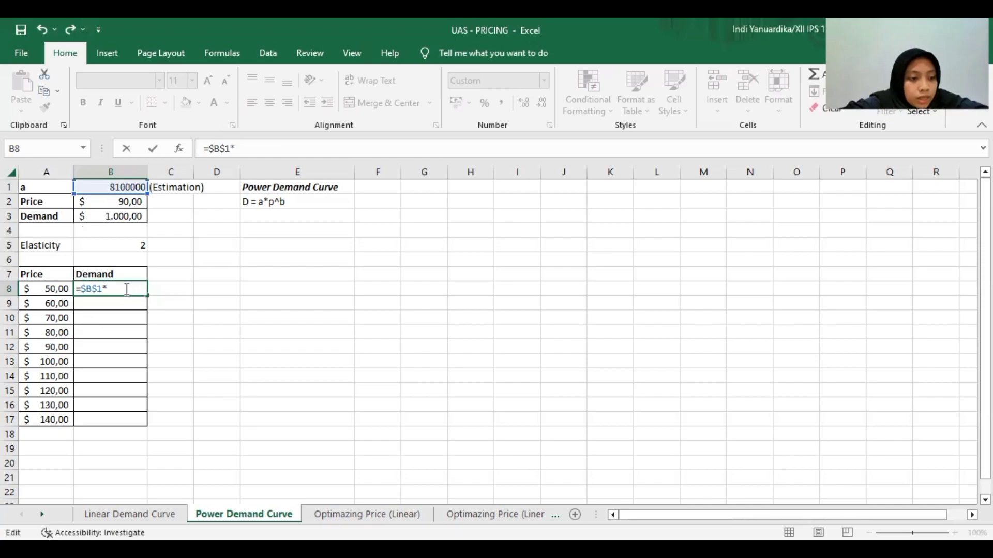
{"action": "left_click", "coordinate": [49, 288]}
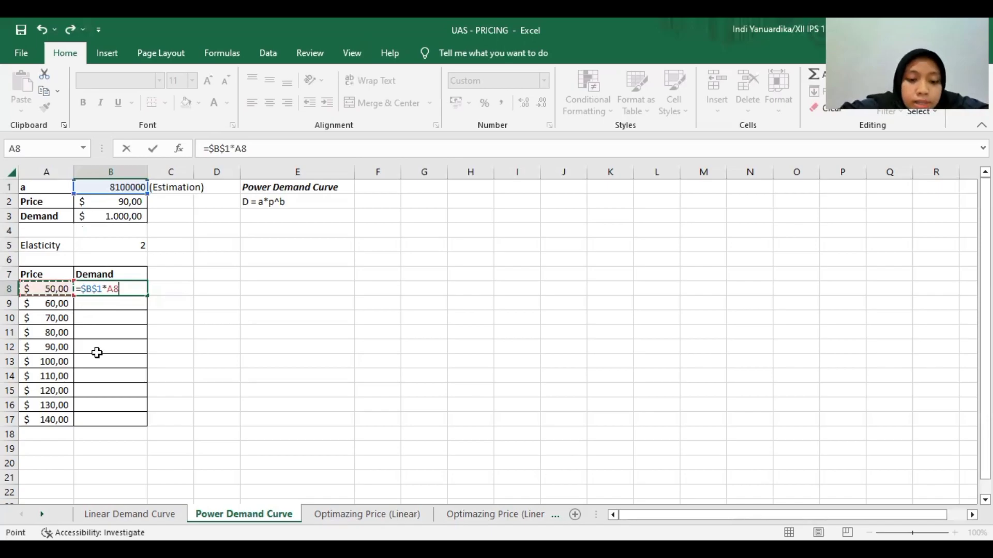
{"action": "type", "text": "^"}
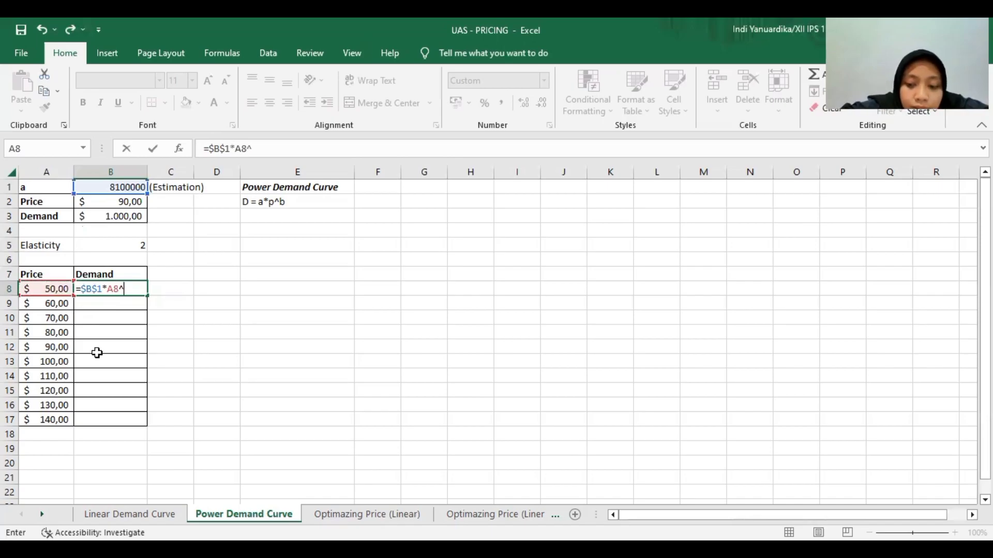
{"action": "type", "text": "-2"}
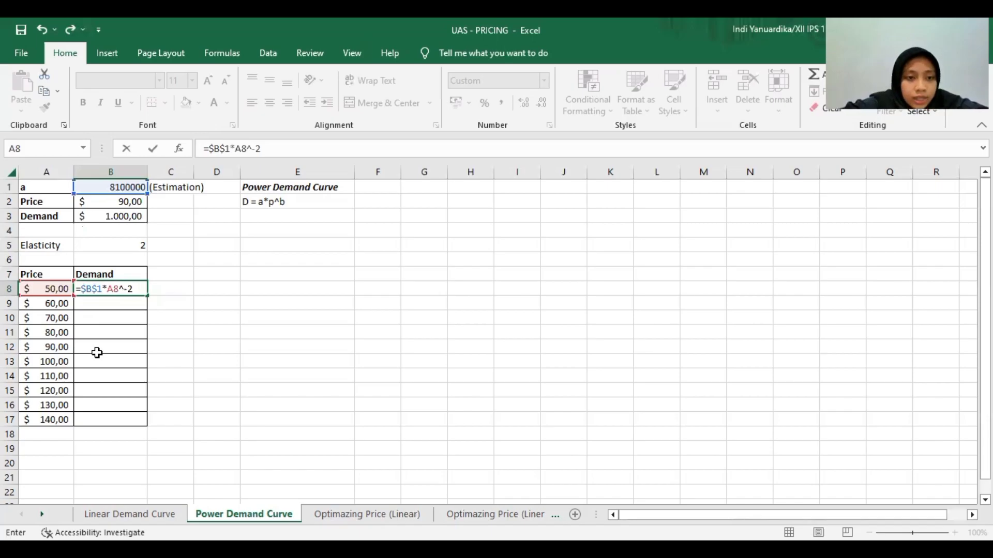
{"action": "key", "text": "Return"}
Copy the demand formula from B8 down through B17.
{"action": "left_click", "coordinate": [129, 289]}
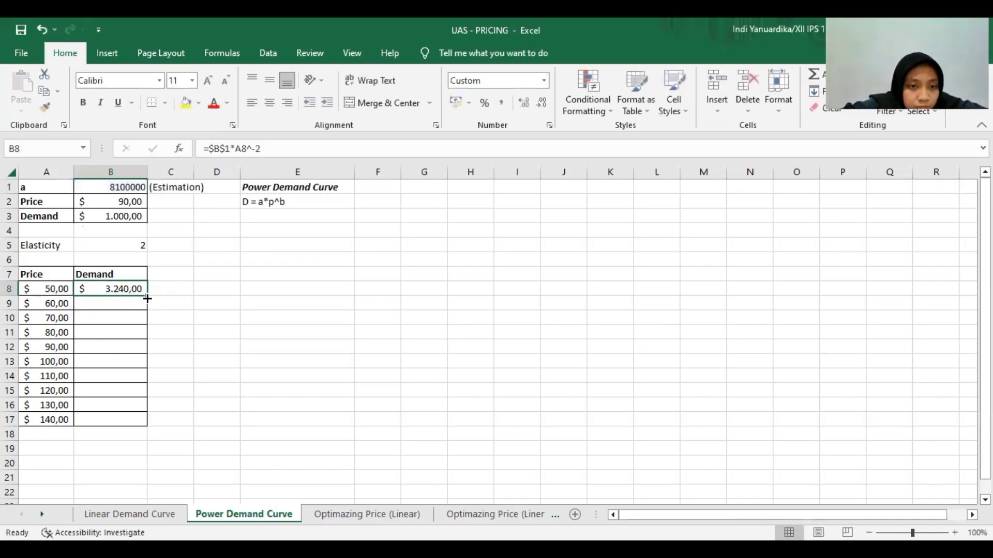
{"action": "left_click_drag", "start_coordinate": [148, 299], "coordinate": [150, 420]}
{"action": "left_click", "coordinate": [184, 351]}
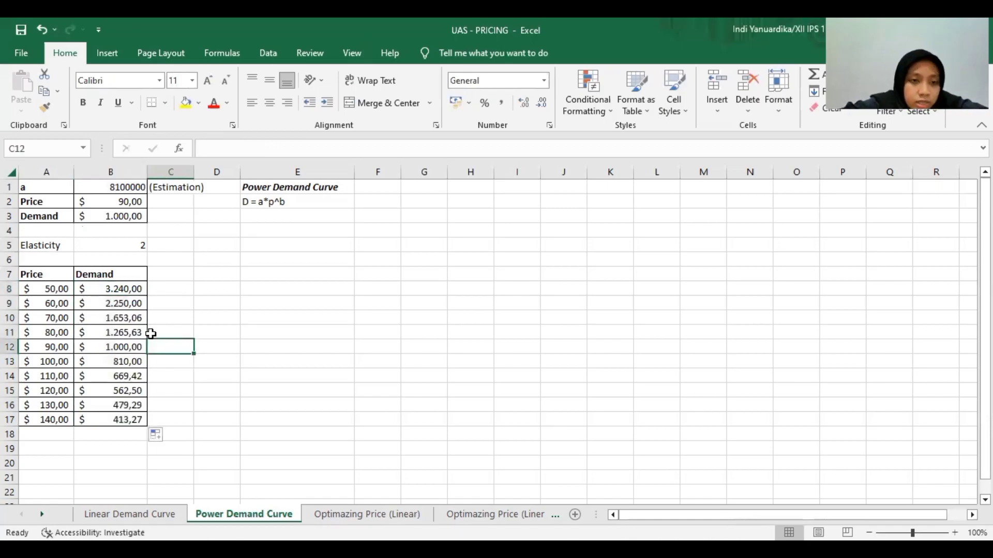
Insert a markers-only scatter chart from the Price and Demand table in A7:B17.
{"action": "left_click", "coordinate": [369, 358]}
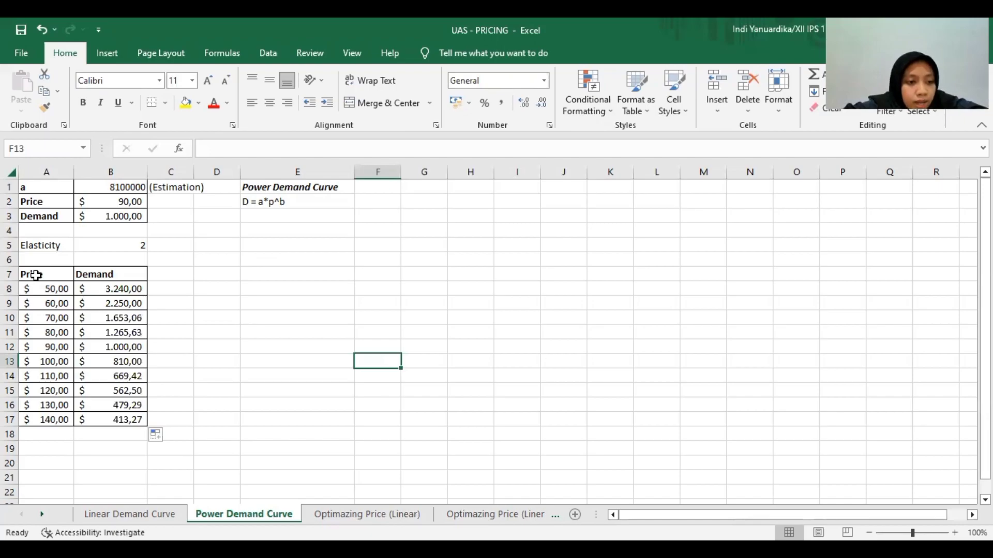
{"action": "left_click_drag", "start_coordinate": [35, 275], "coordinate": [129, 414]}
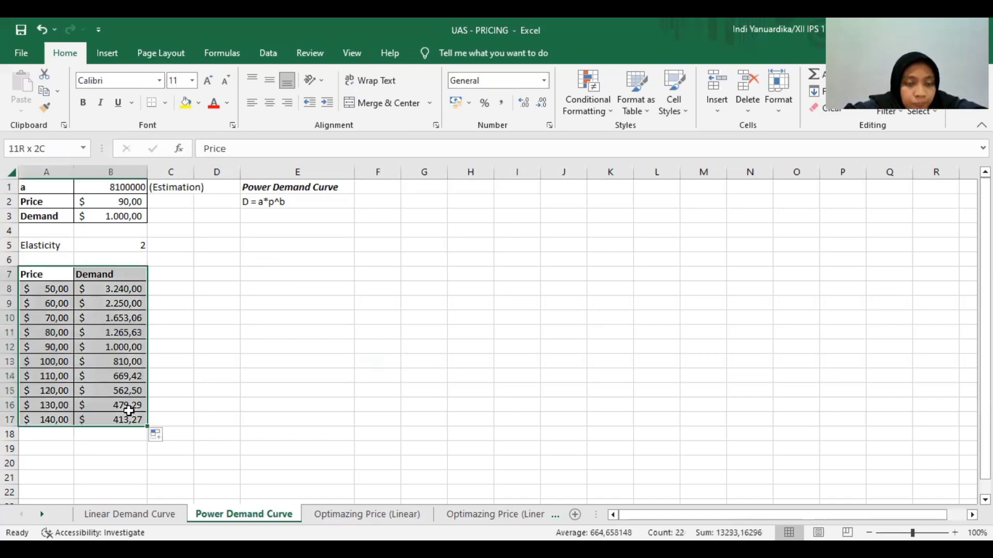
{"action": "left_click", "coordinate": [108, 53]}
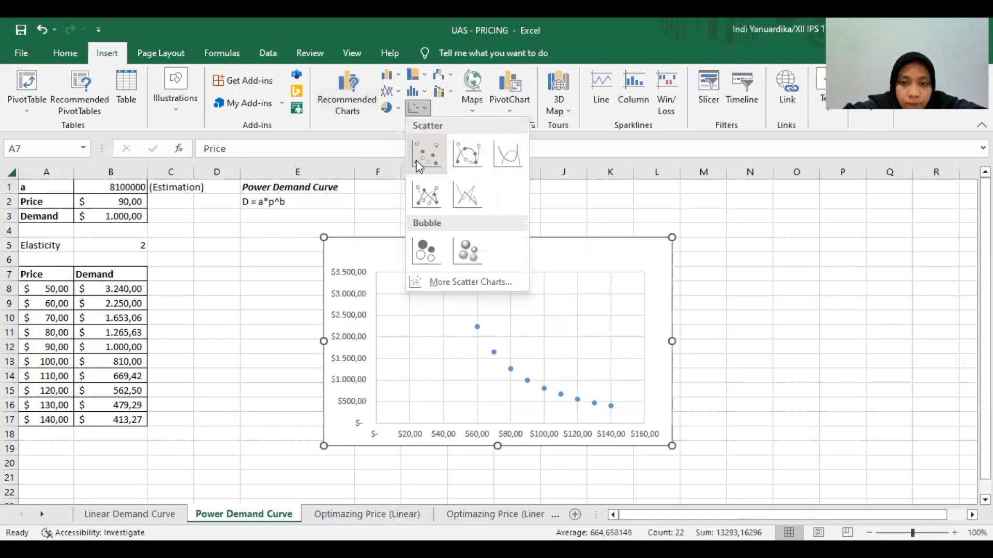
{"action": "left_click", "coordinate": [422, 161]}
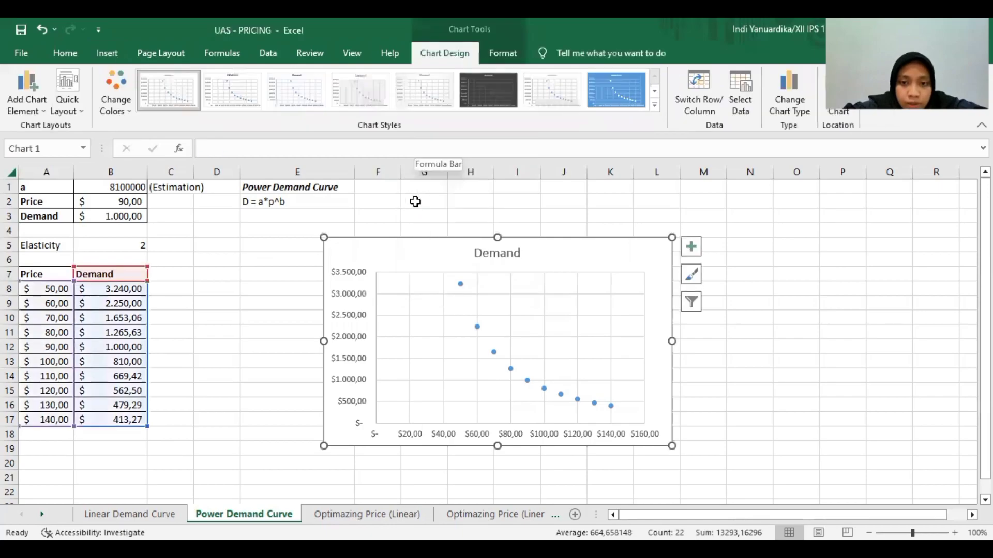
Add a trendline to the Demand series and try the exponential, logarithmic, power and polynomial types on it.
{"action": "left_click", "coordinate": [460, 285]}
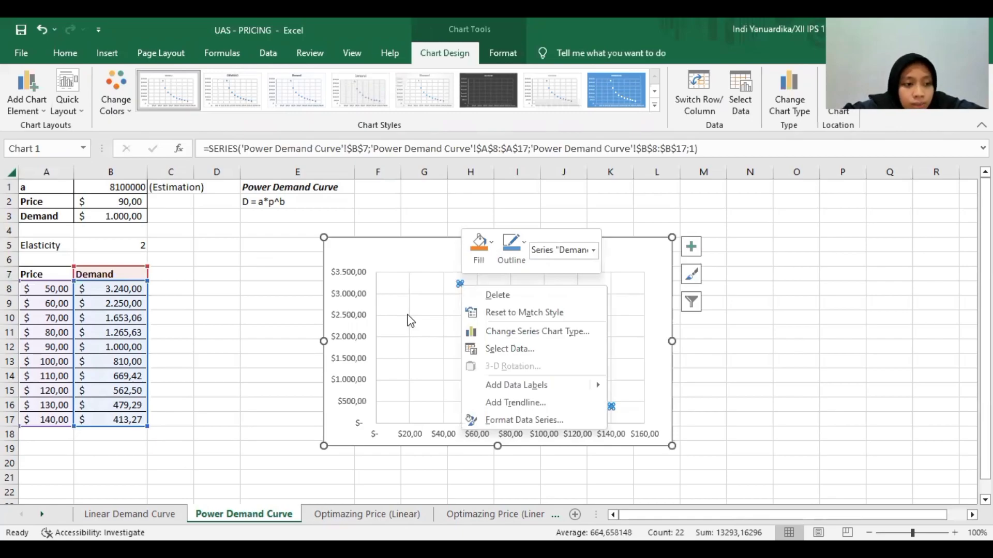
{"action": "left_click", "coordinate": [515, 403]}
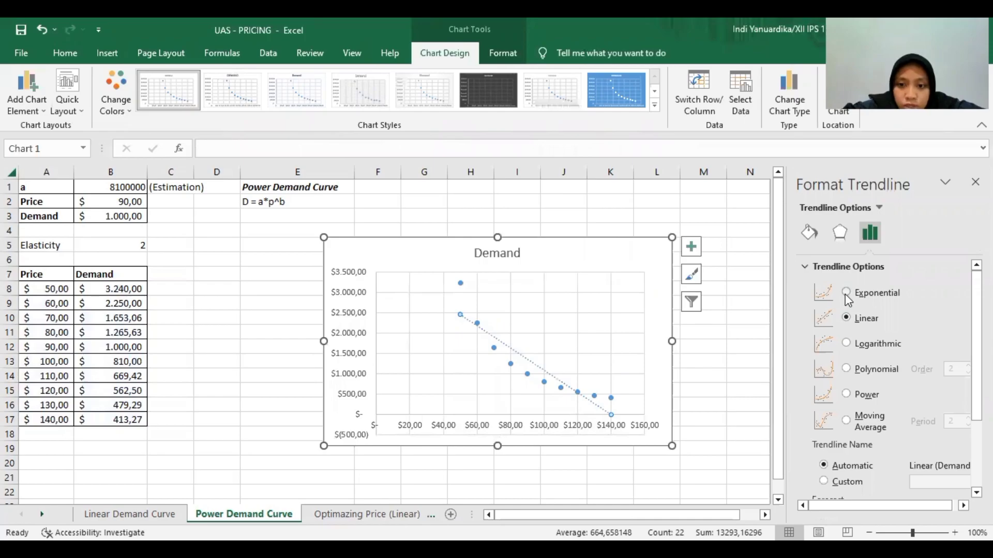
{"action": "left_click", "coordinate": [846, 294]}
{"action": "left_click", "coordinate": [845, 344]}
{"action": "left_click", "coordinate": [846, 369]}
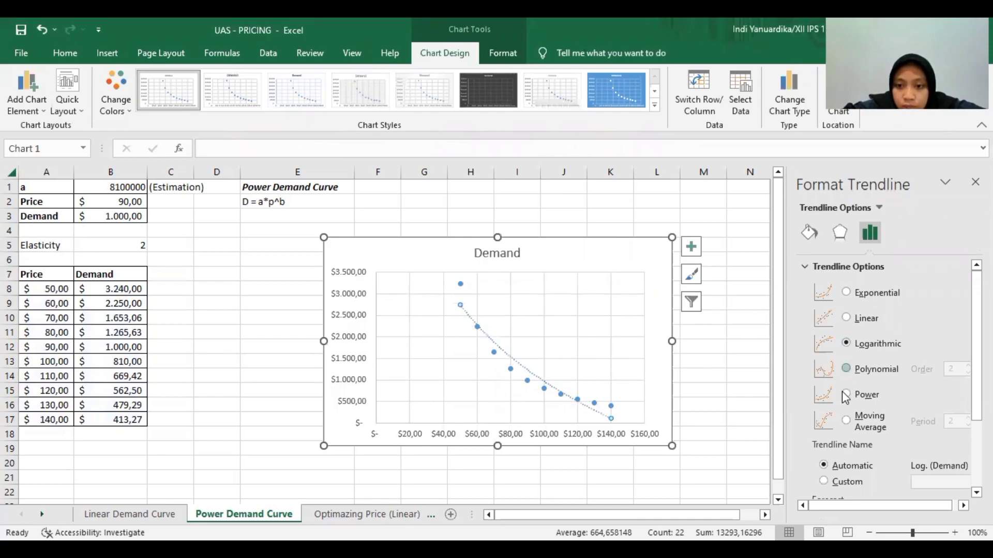
{"action": "left_click", "coordinate": [846, 394]}
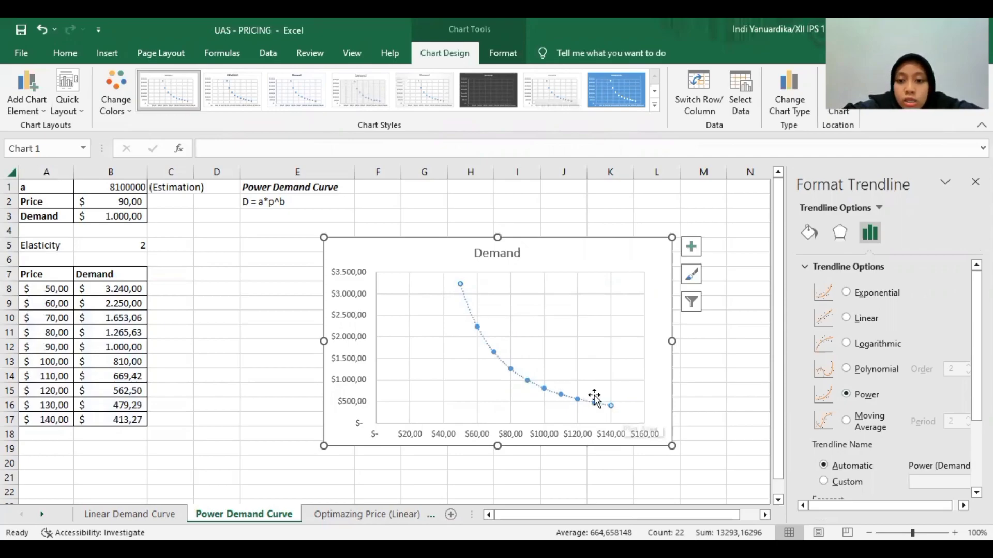
{"action": "left_click", "coordinate": [846, 369]}
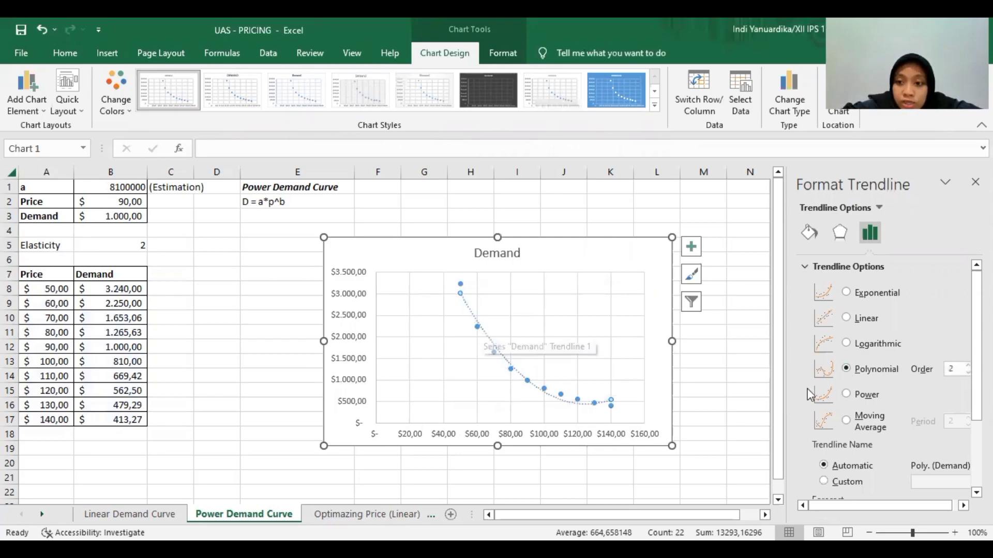
Change the Demand chart's trendline to Power and display its equation on the chart.
{"action": "left_click", "coordinate": [845, 396]}
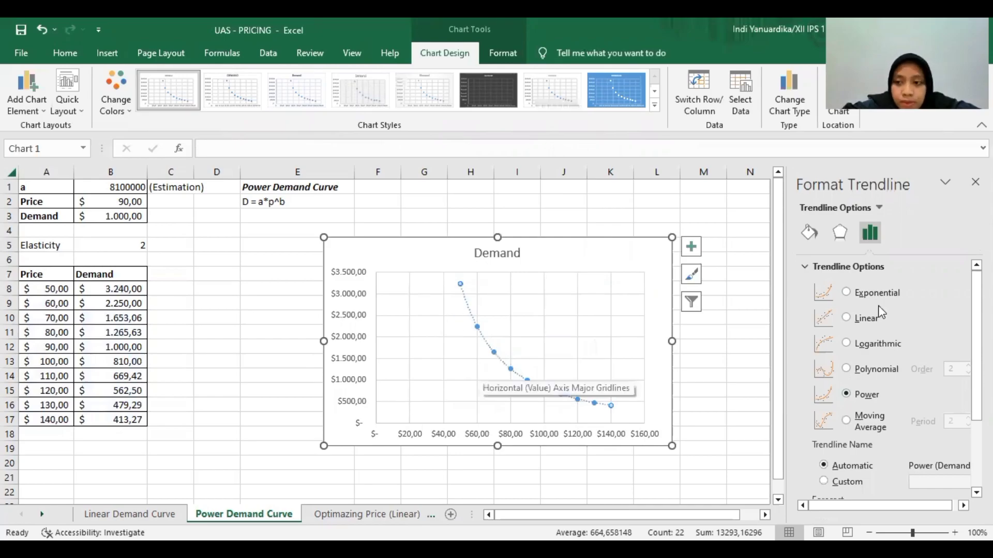
{"action": "scroll", "coordinate": [855, 469], "scroll_direction": "down", "scroll_amount": 2}
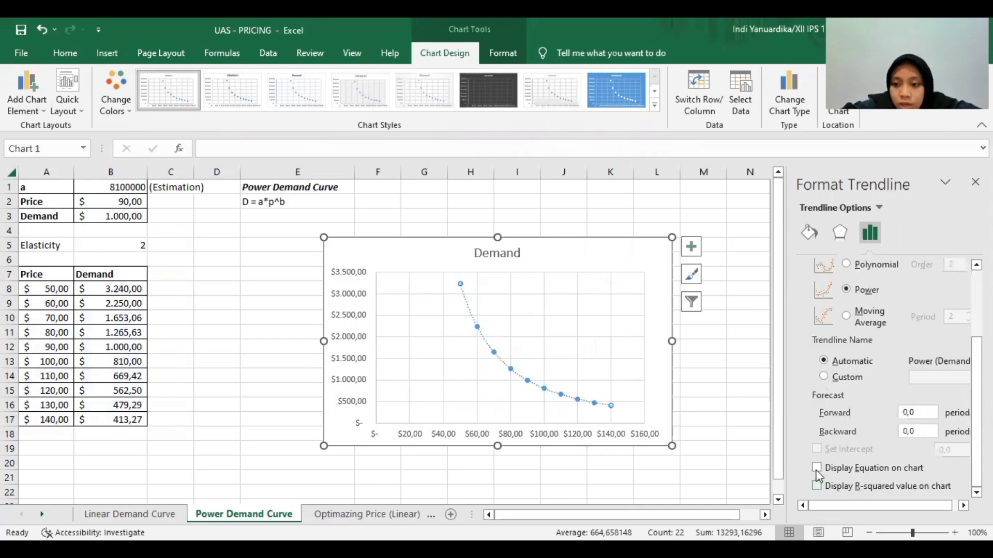
{"action": "left_click", "coordinate": [817, 468]}
Move the power trendline's equation below the curve and reposition the chart closer to the price and demand table.
{"action": "left_click", "coordinate": [579, 406]}
{"action": "left_click_drag", "start_coordinate": [579, 406], "coordinate": [505, 407]}
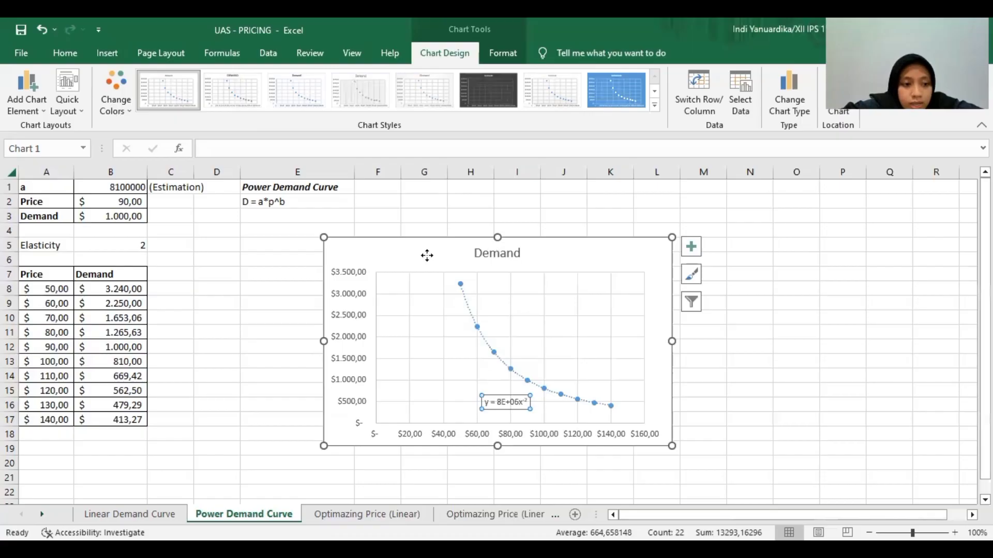
{"action": "left_click", "coordinate": [430, 254]}
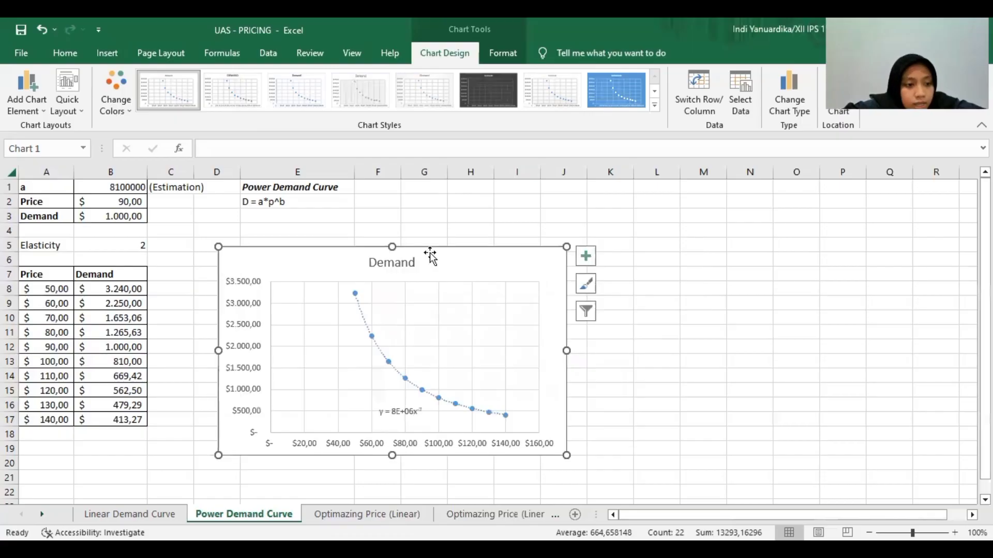
{"action": "left_click", "coordinate": [703, 379]}
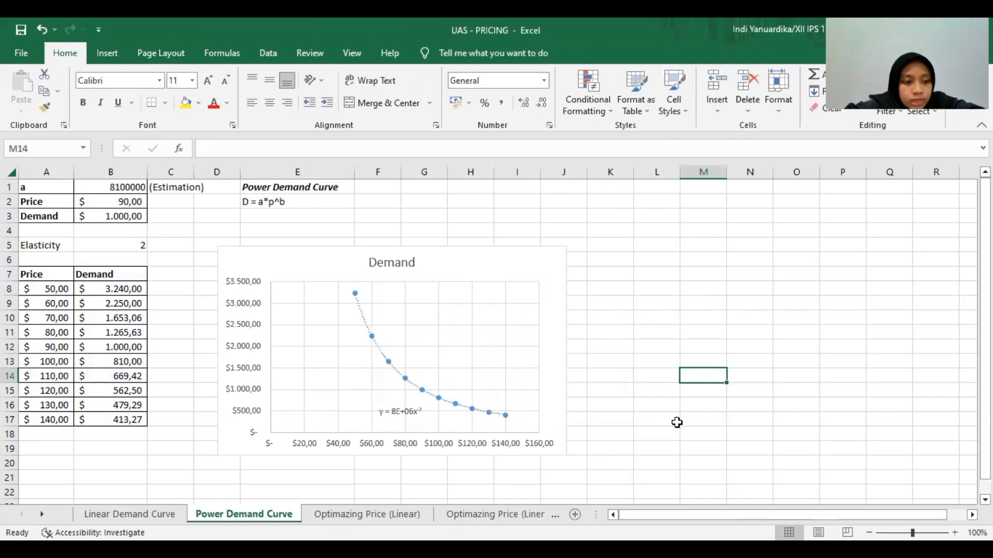
On the Optimazing Price (Linear) sheet, insert a scatter chart from A1:B3 and switch its rows and columns to plot demand against price.
{"action": "left_click", "coordinate": [390, 518]}
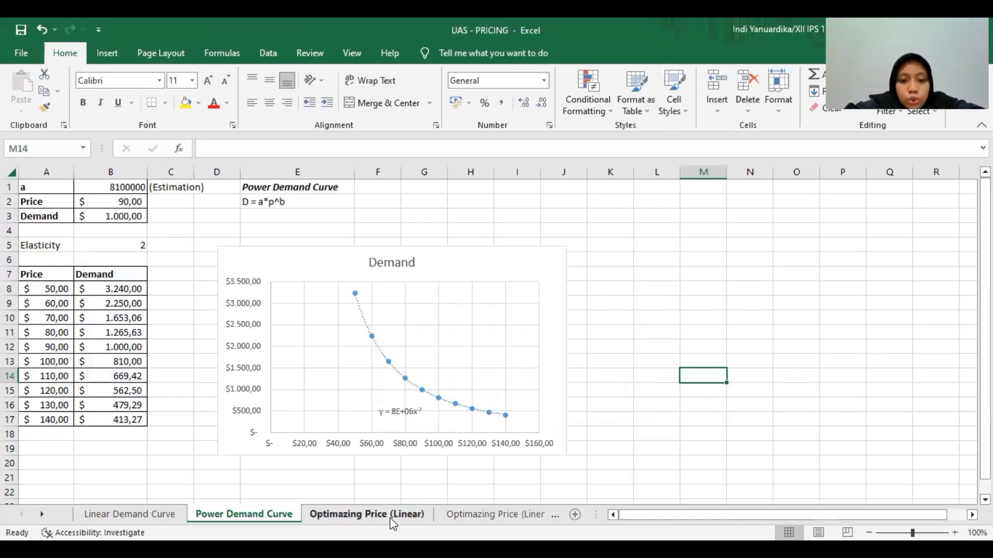
{"action": "left_click", "coordinate": [390, 518]}
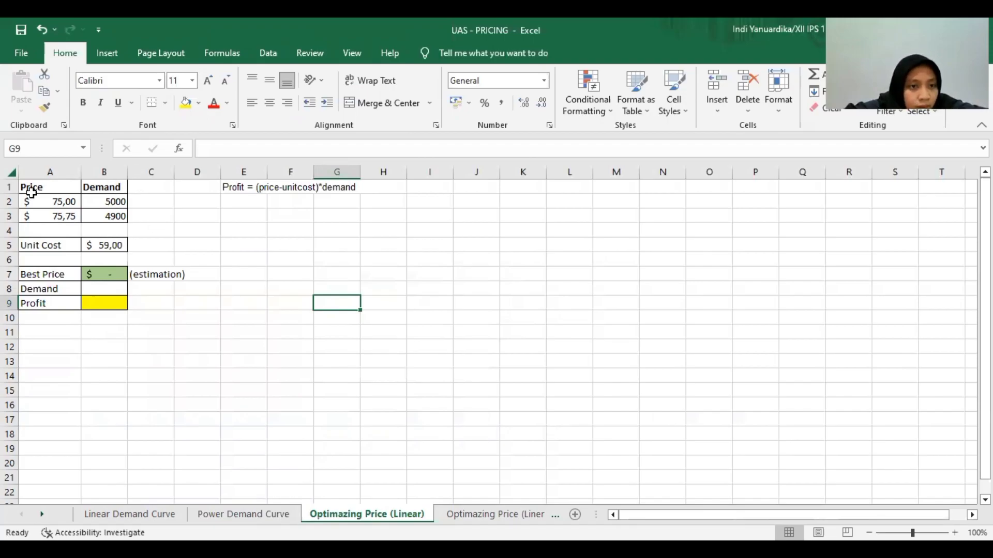
{"action": "left_click_drag", "start_coordinate": [36, 188], "coordinate": [105, 216]}
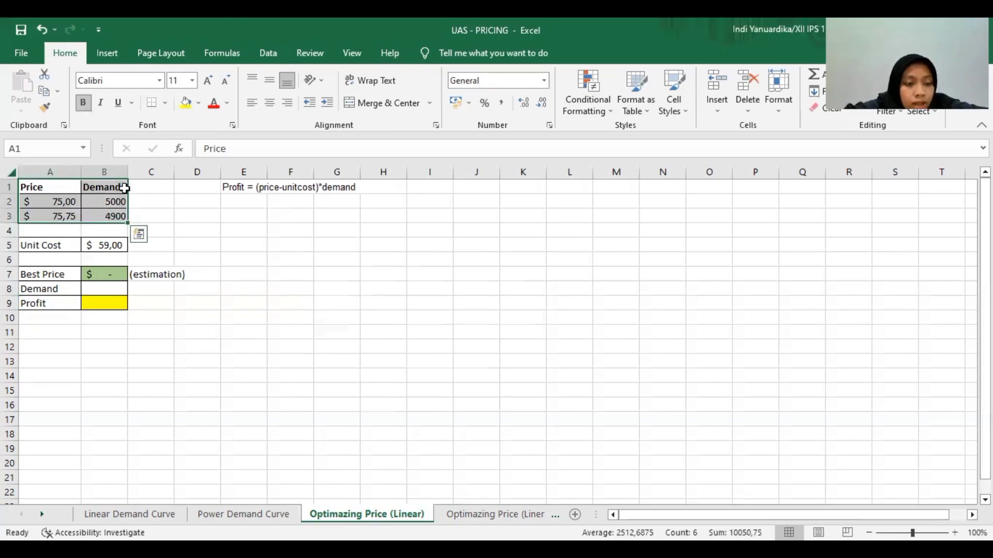
{"action": "left_click", "coordinate": [110, 56]}
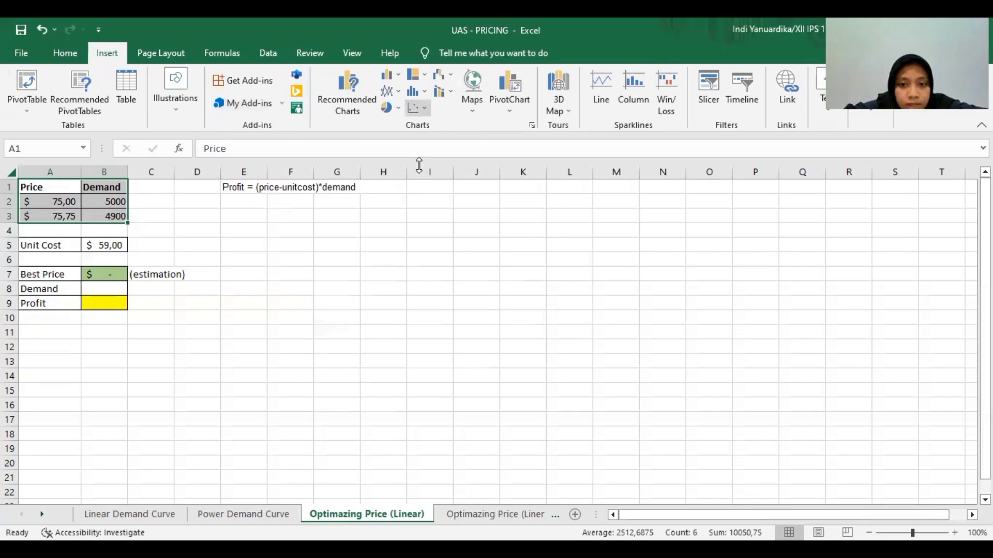
{"action": "left_click", "coordinate": [599, 296]}
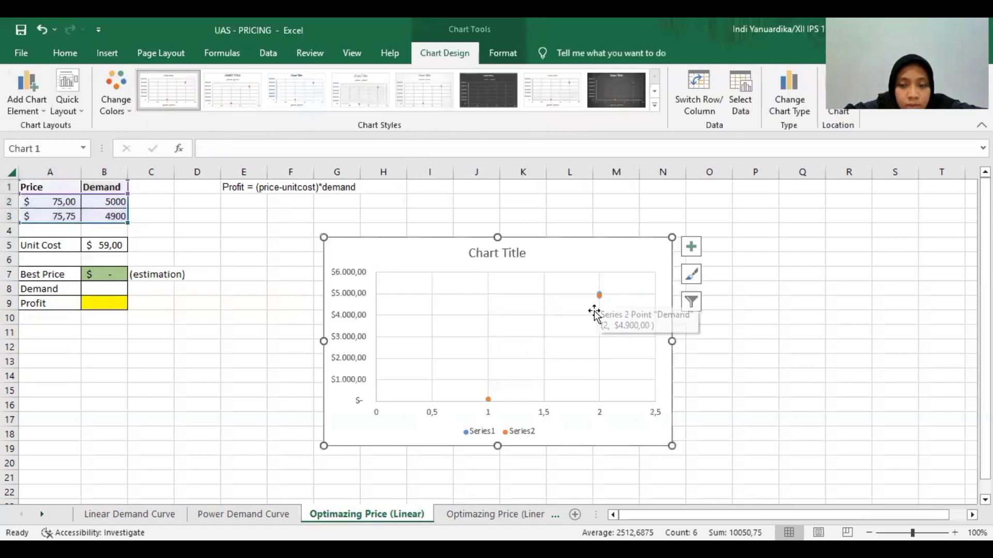
{"action": "left_click", "coordinate": [689, 102]}
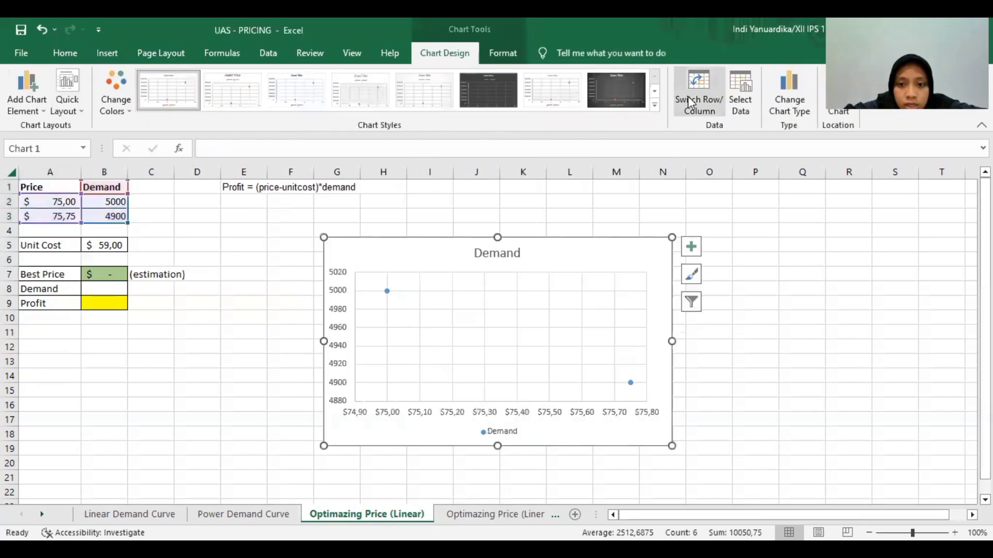
Add a linear trendline to the Demand series and display its equation on the chart.
{"action": "left_click", "coordinate": [387, 292]}
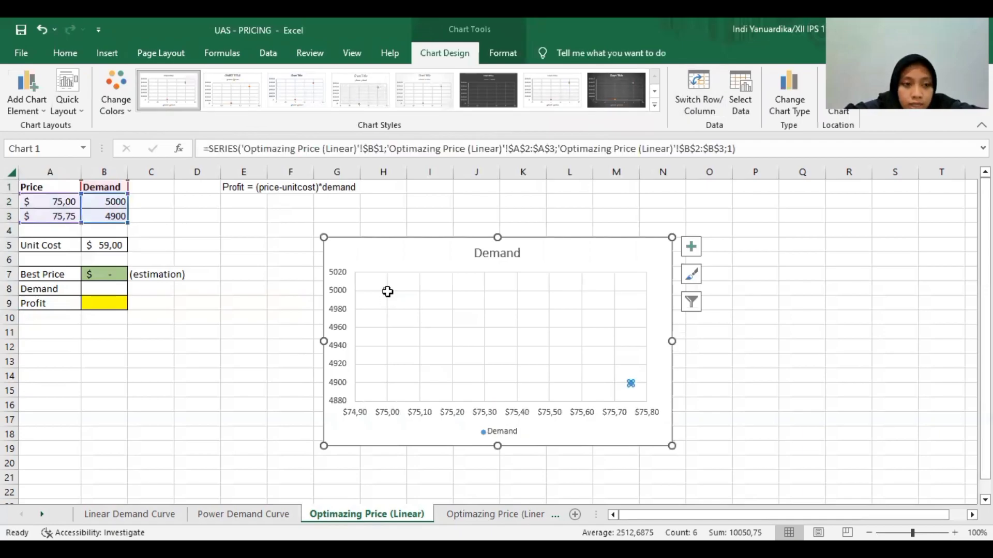
{"action": "right_click", "coordinate": [387, 292]}
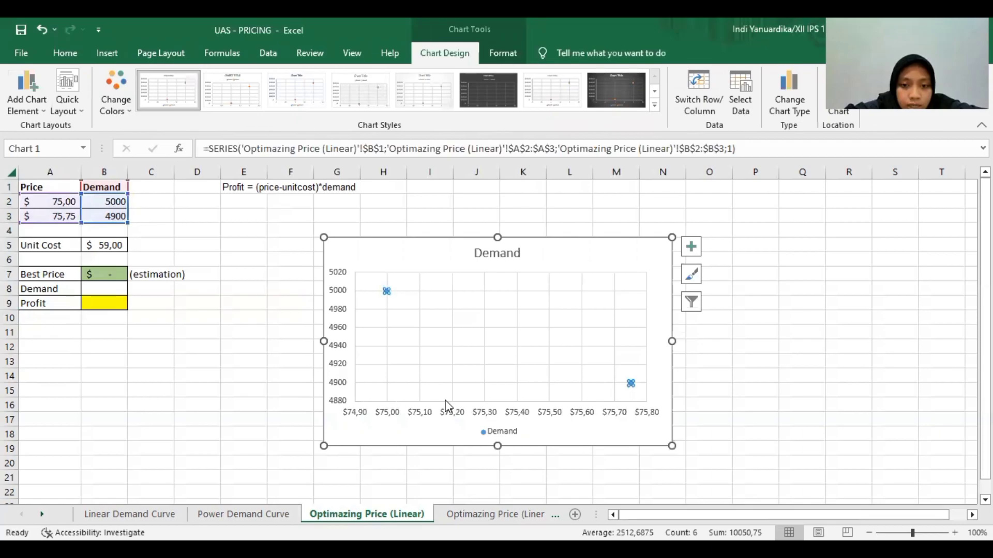
{"action": "left_click", "coordinate": [450, 410]}
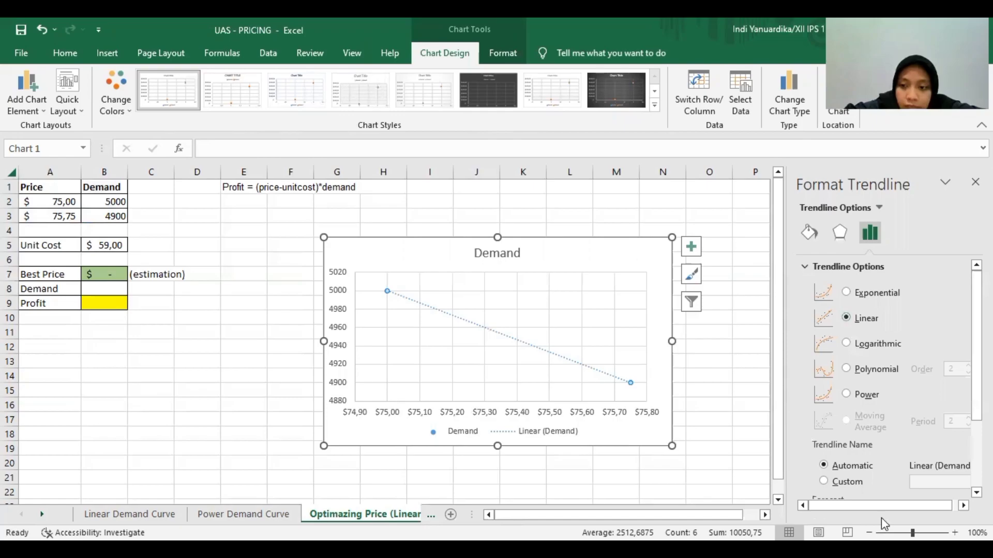
{"action": "scroll", "coordinate": [803, 474], "scroll_direction": "down", "scroll_amount": 3}
{"action": "left_click", "coordinate": [816, 468]}
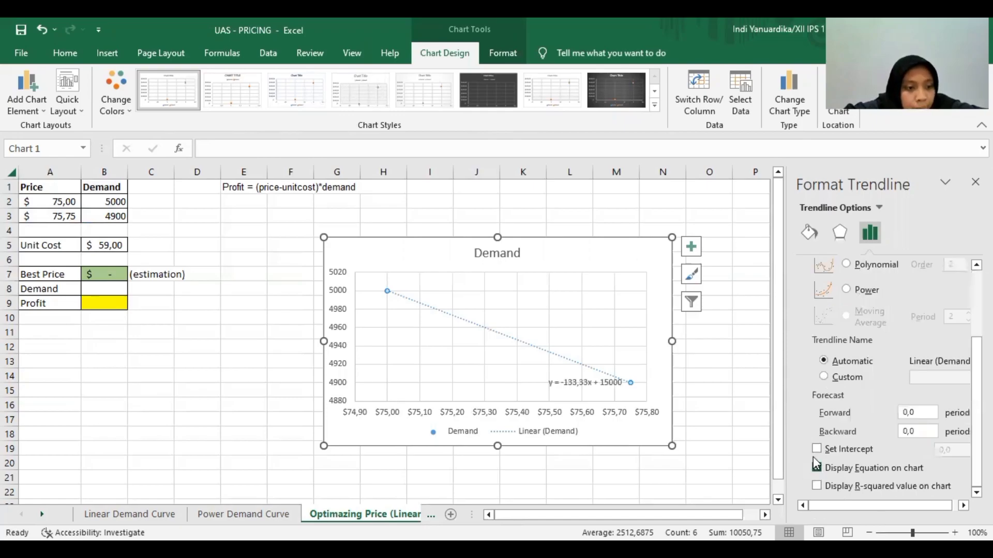
{"action": "left_click", "coordinate": [976, 182]}
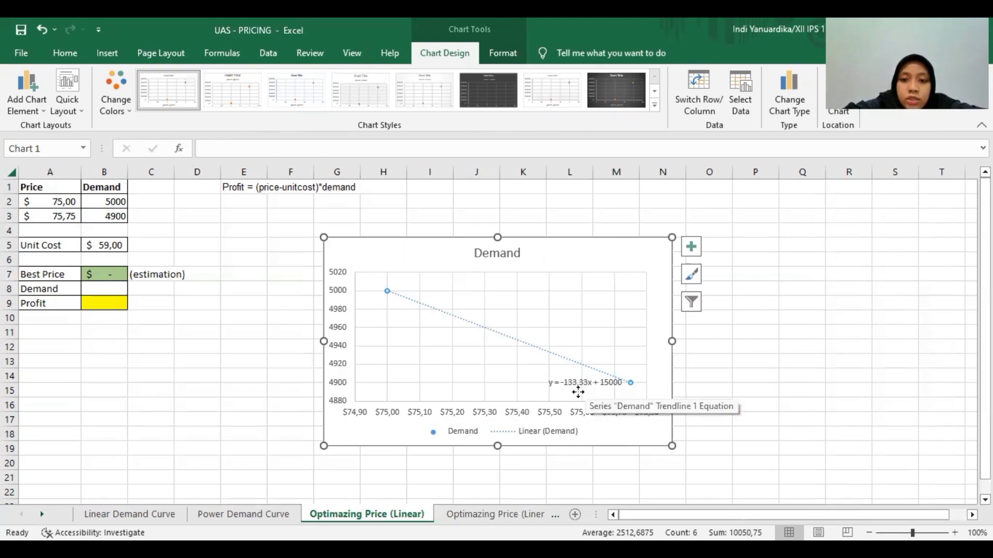
Move the linear trendline's equation below the line and reposition the chart closer to the data tables.
{"action": "left_click", "coordinate": [552, 386]}
{"action": "left_click_drag", "start_coordinate": [505, 392], "coordinate": [508, 391]}
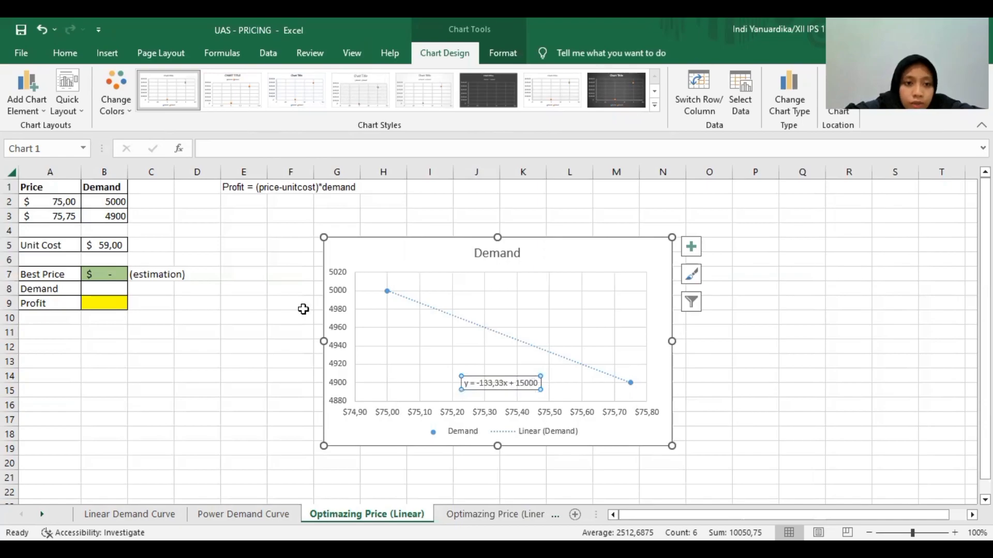
{"action": "key", "text": "Escape"}
{"action": "key", "text": "Escape"}
{"action": "left_click_drag", "start_coordinate": [408, 257], "coordinate": [314, 231]}
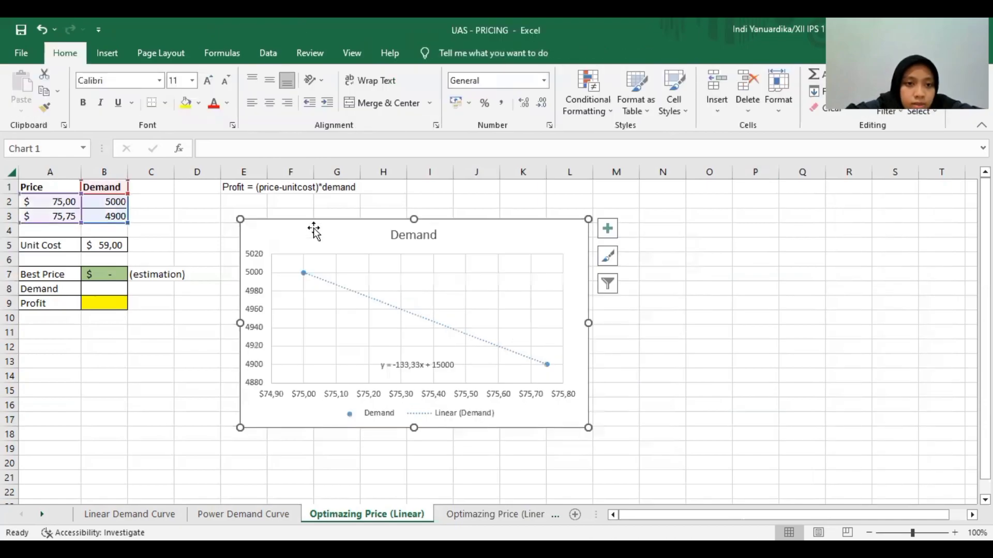
{"action": "left_click", "coordinate": [145, 388]}
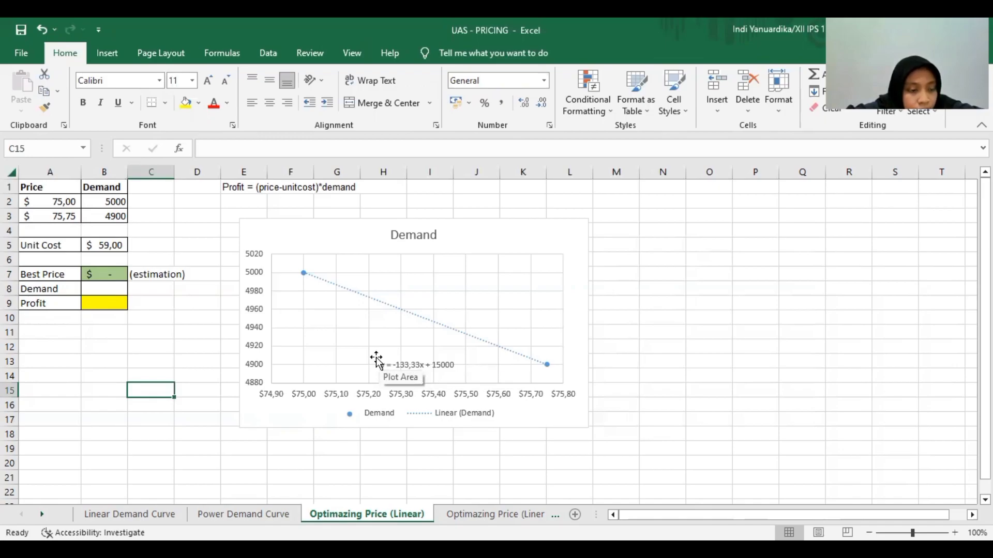
Enter 70 as the estimated Best Price in B7.
{"action": "left_click", "coordinate": [100, 277]}
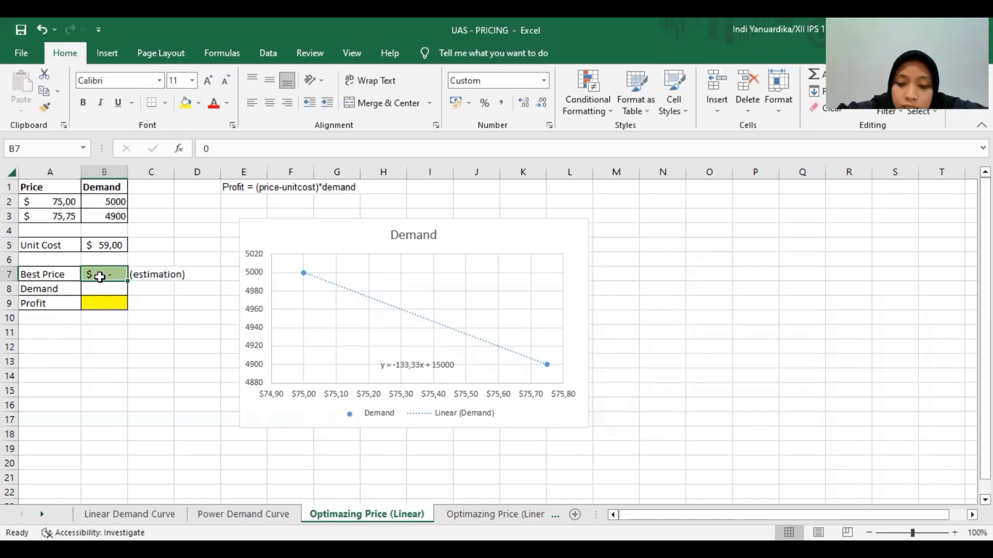
{"action": "type", "text": "70"}
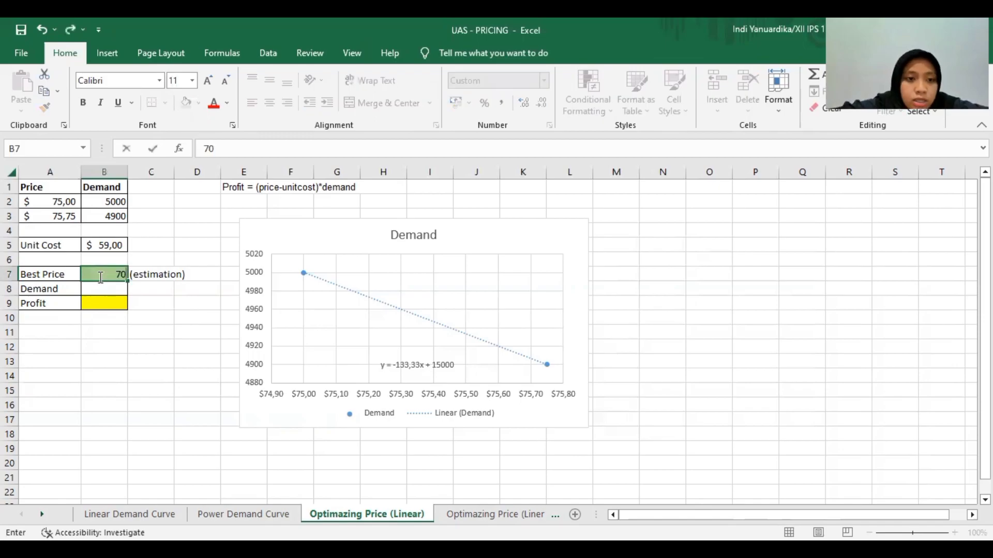
{"action": "left_click", "coordinate": [205, 343]}
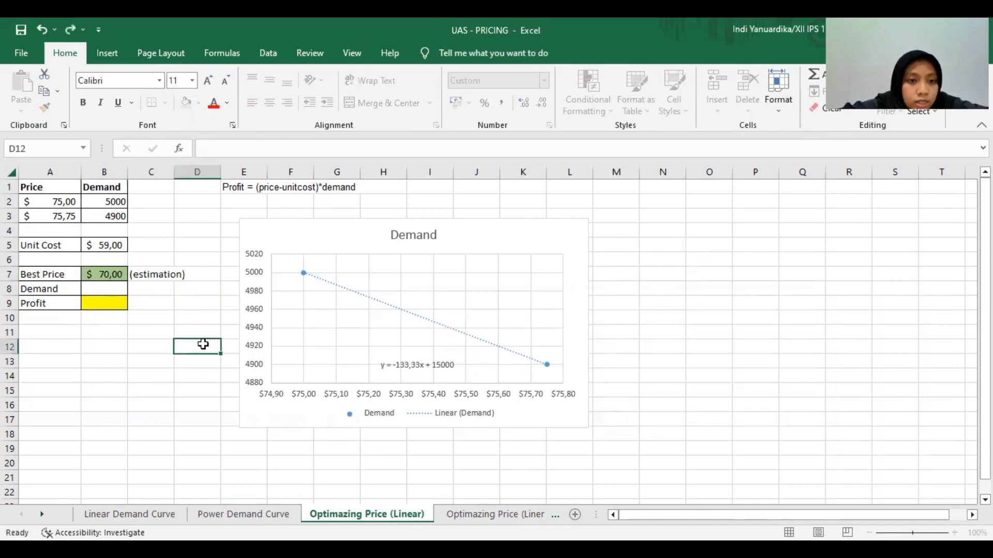
Calculate Demand in B8 from the trendline equation with the formula =15000-133,33*B7.
{"action": "left_click", "coordinate": [110, 286]}
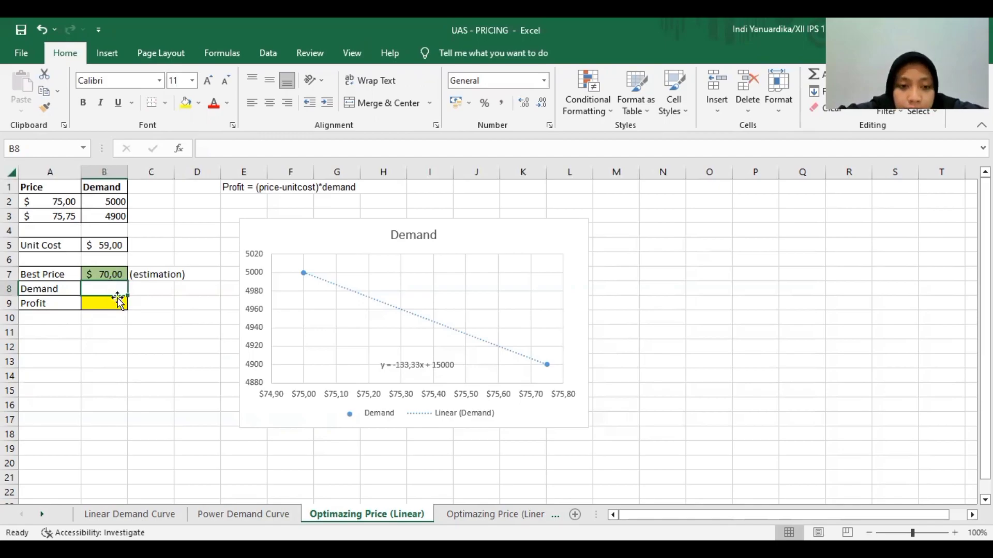
{"action": "type", "text": "="}
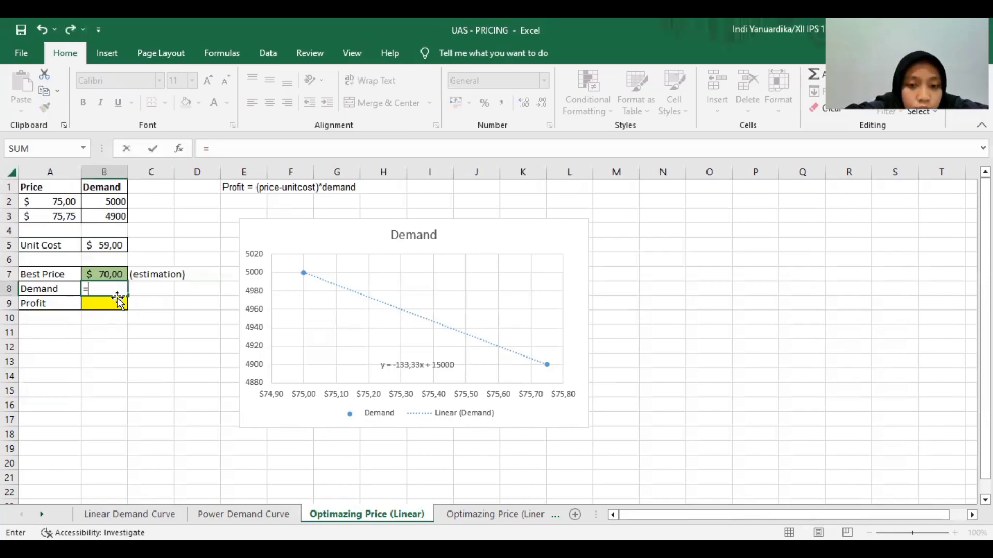
{"action": "type", "text": "15000"}
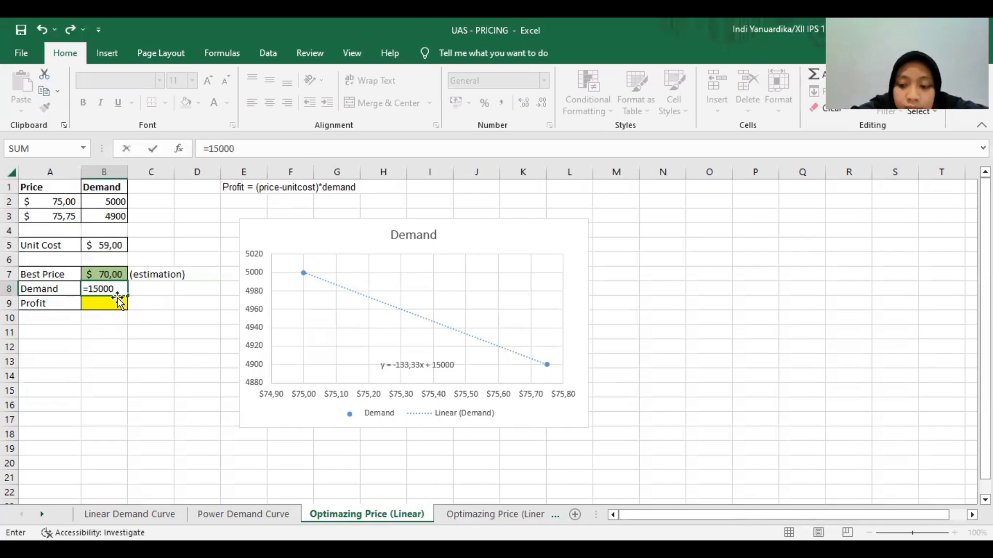
{"action": "type", "text": "-133,33"}
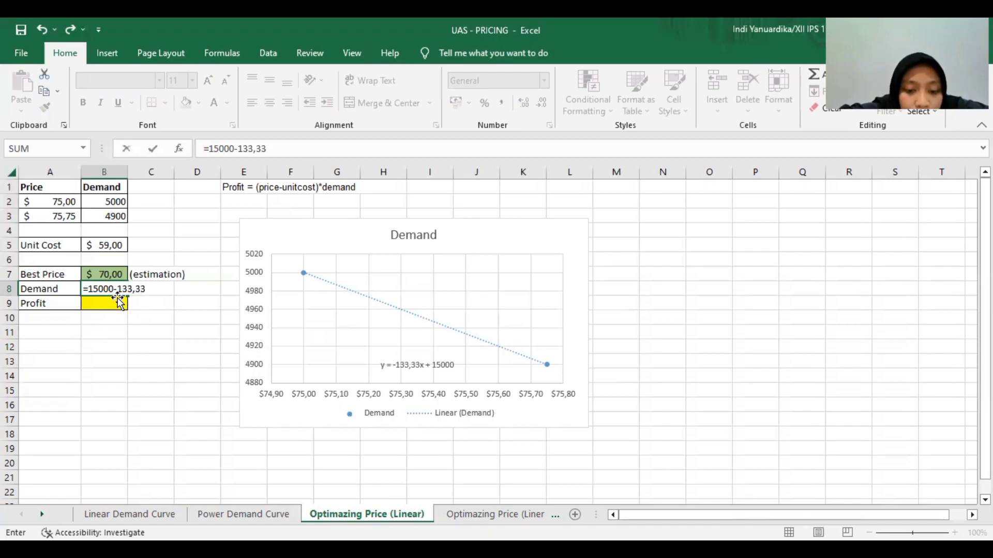
{"action": "type", "text": "*"}
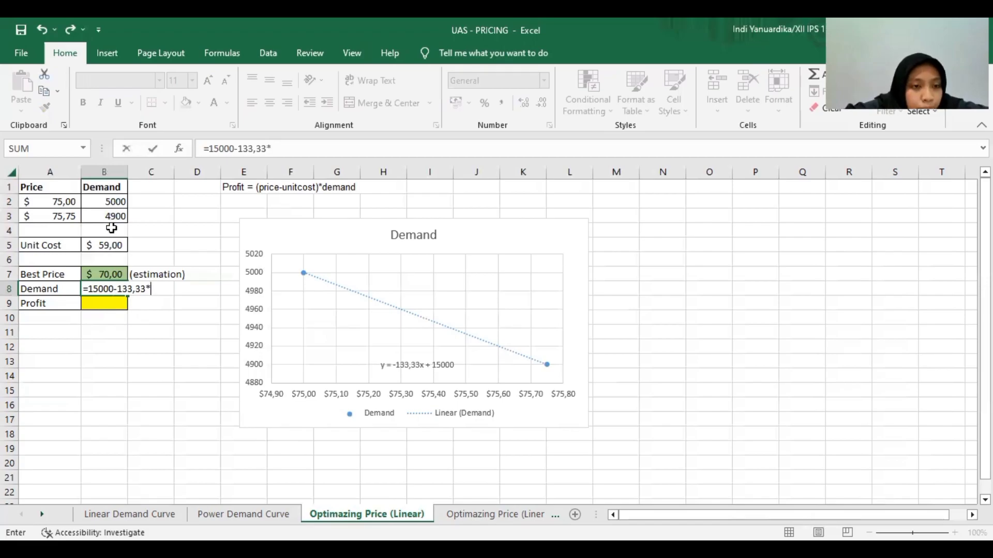
{"action": "left_click", "coordinate": [115, 278]}
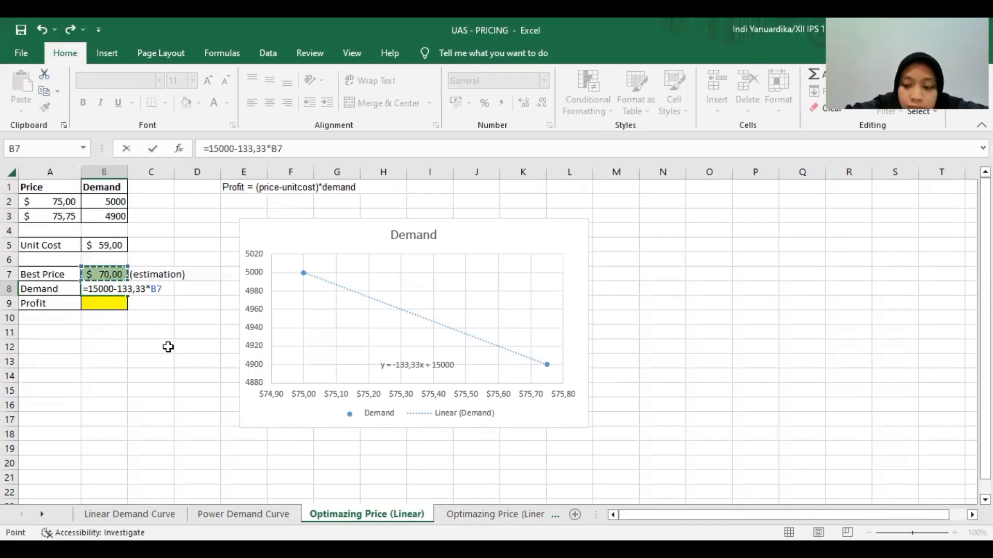
{"action": "key", "text": "Return"}
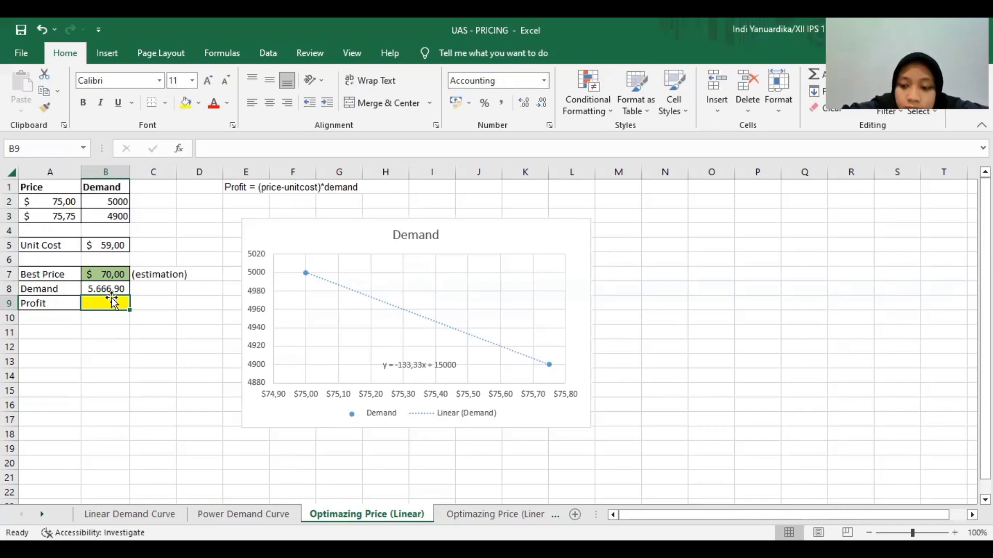
Calculate Profit in B9 from price, unit cost and demand with the formula =(B7-B5)*B8.
{"action": "type", "text": "="}
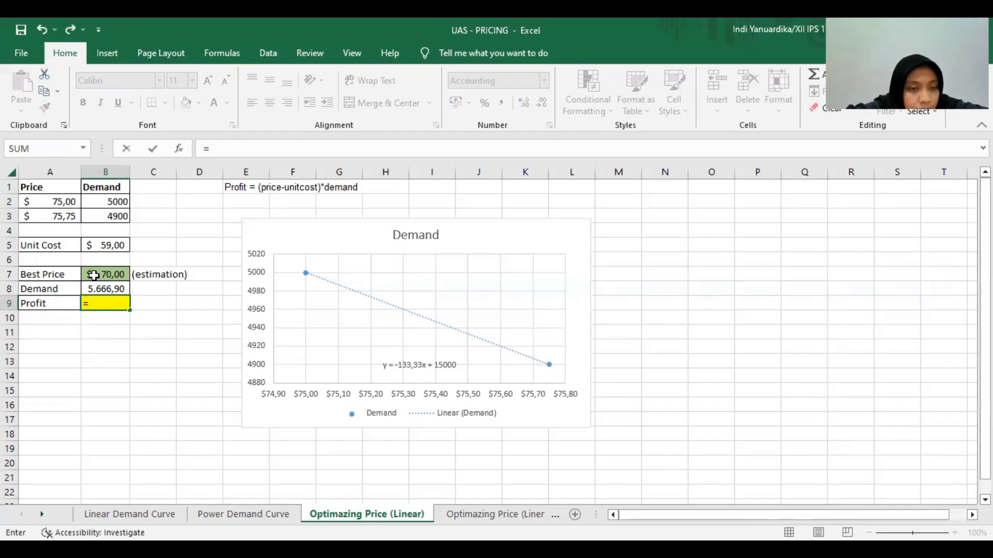
{"action": "left_click", "coordinate": [94, 275]}
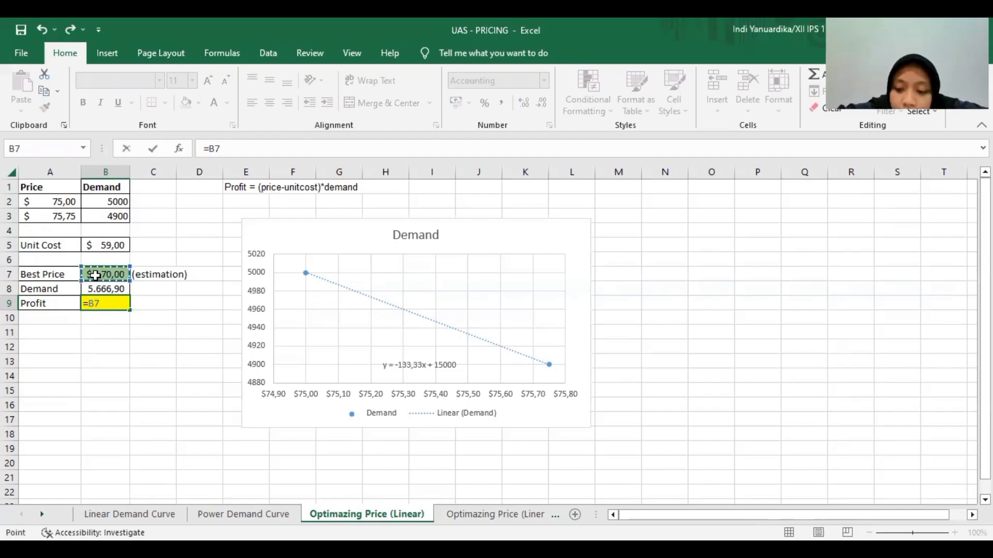
{"action": "type", "text": "-"}
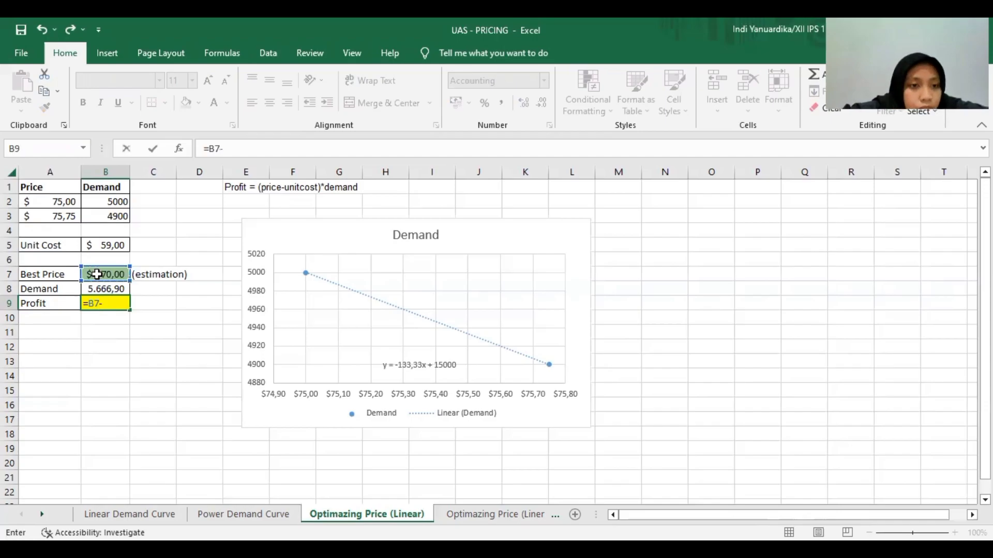
{"action": "left_click", "coordinate": [107, 245]}
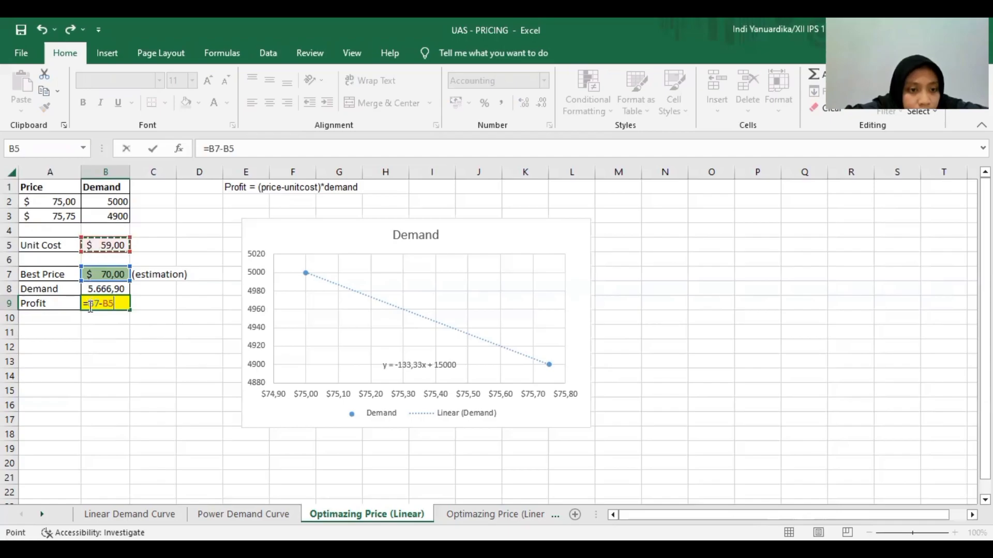
{"action": "key", "text": "F2"}
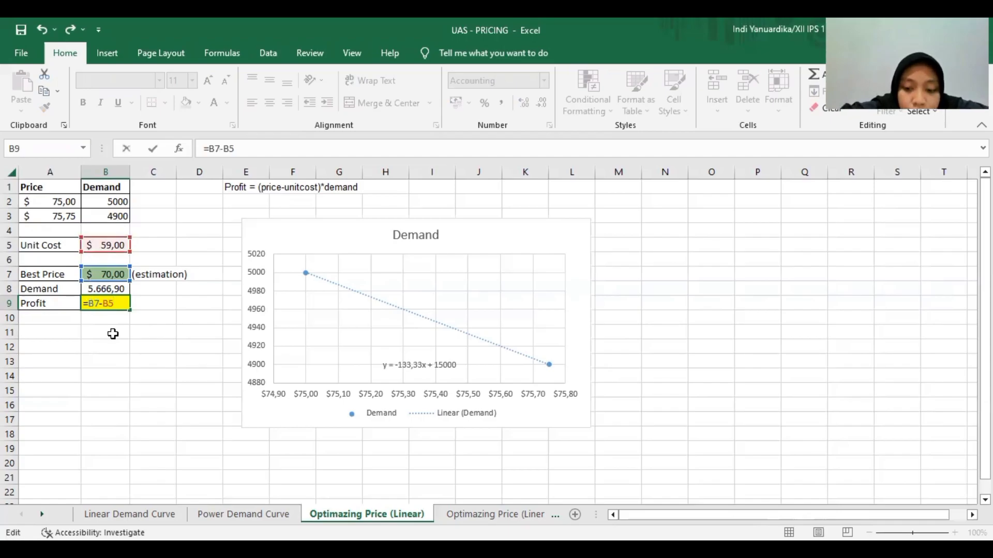
{"action": "type", "text": "("}
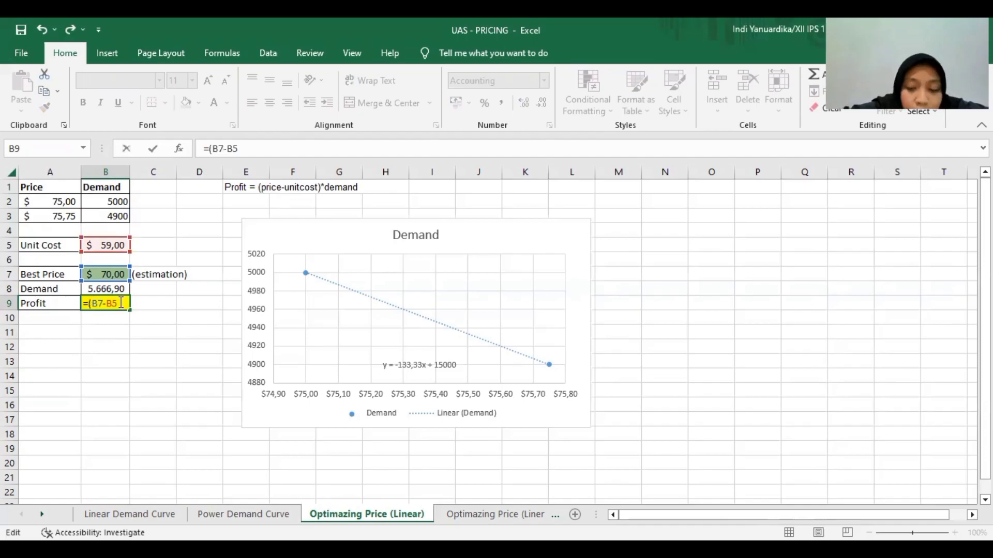
{"action": "type", "text": ")"}
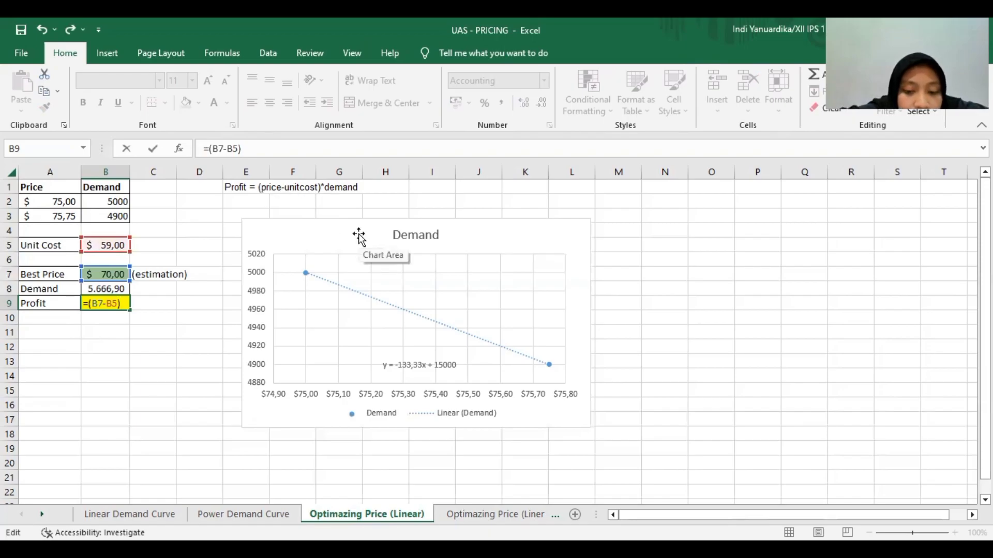
{"action": "type", "text": "*"}
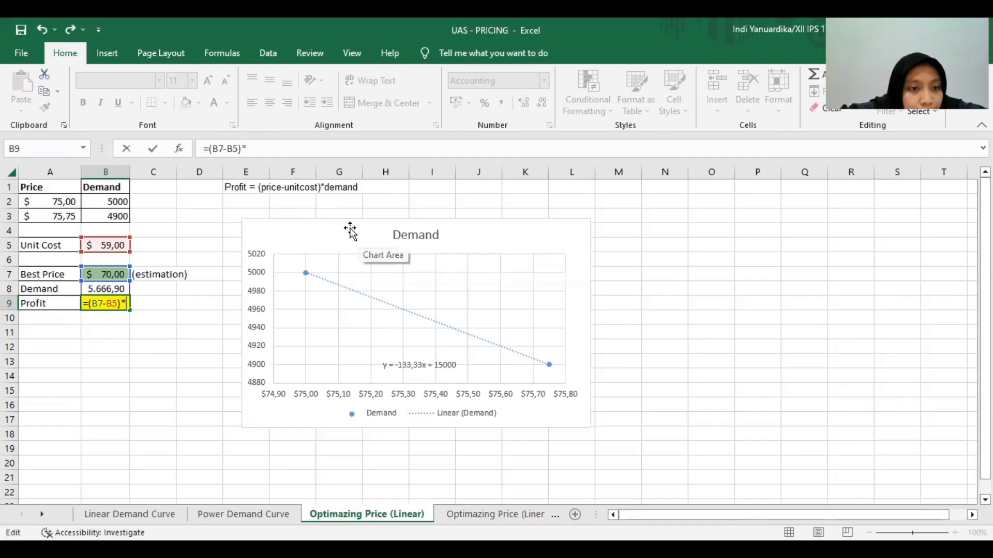
{"action": "left_click", "coordinate": [114, 290]}
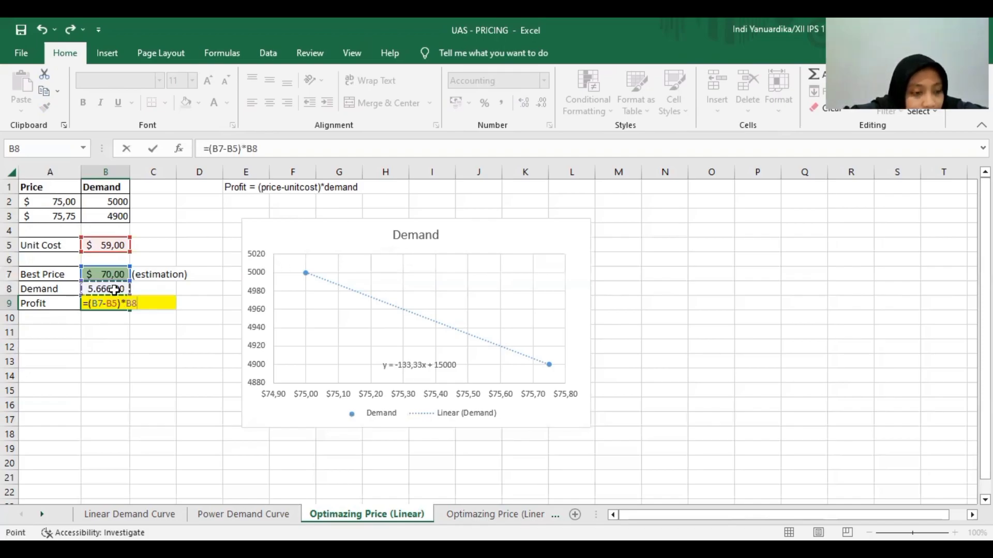
{"action": "key", "text": "Return"}
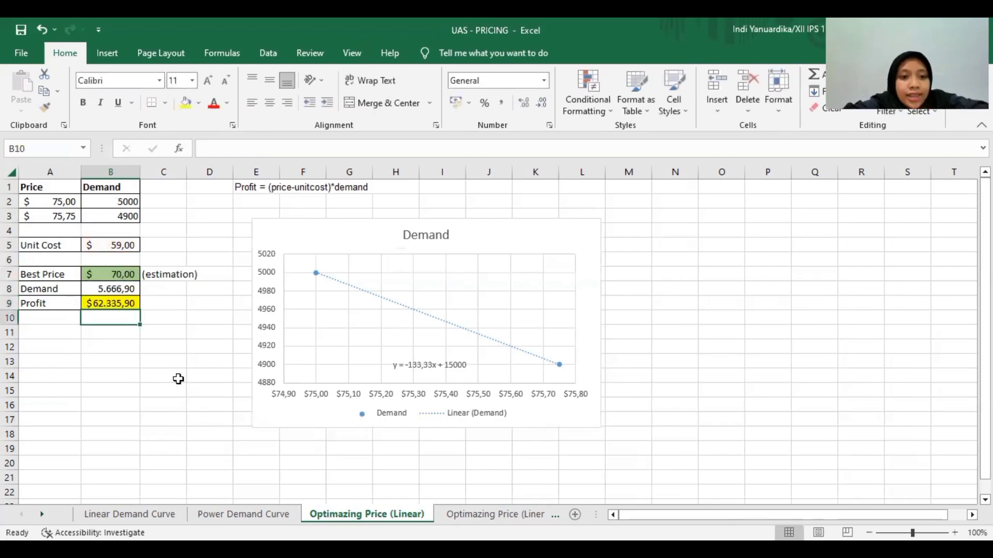
{"action": "left_click", "coordinate": [178, 379]}
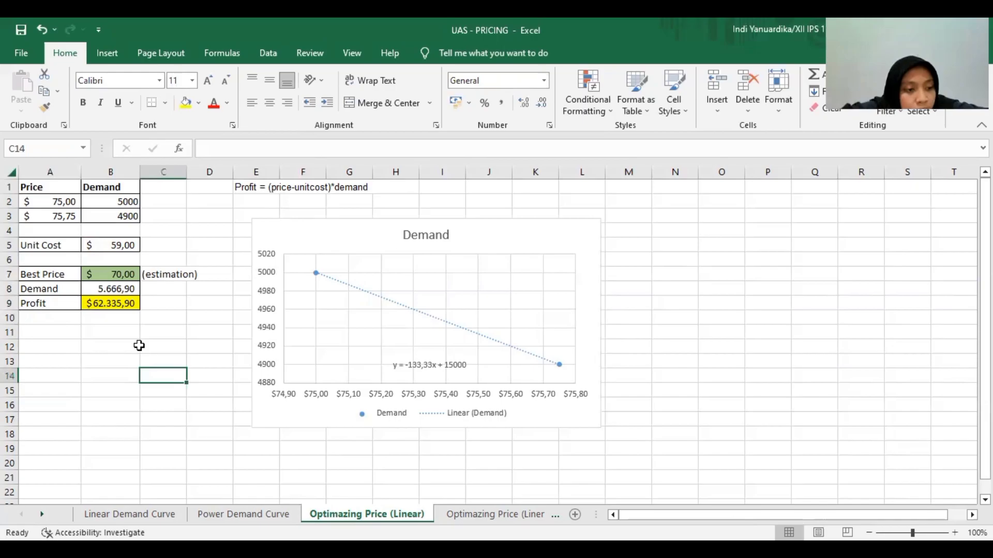
Run Solver to maximize the Profit in B9 by changing the Best Price in B7, and keep the solution.
{"action": "left_click", "coordinate": [112, 56]}
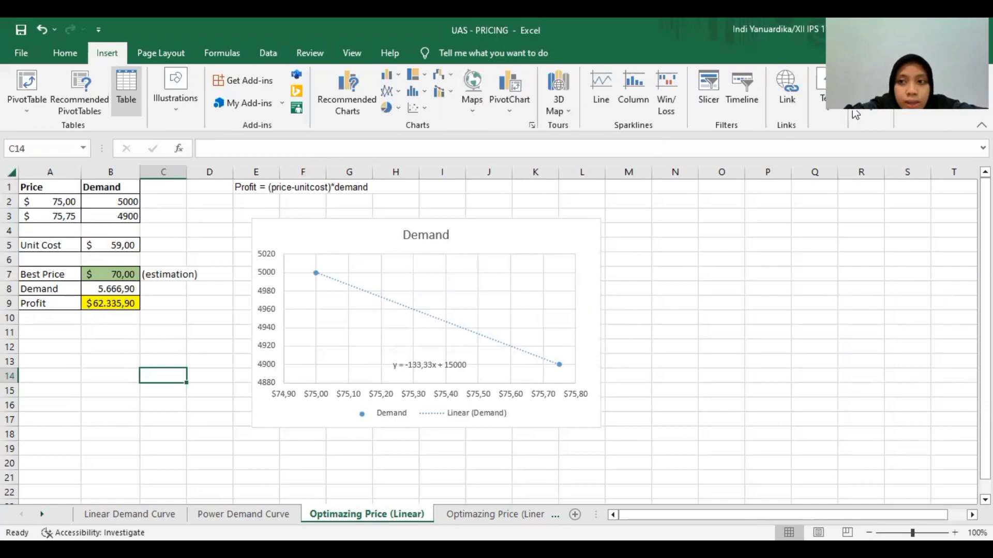
{"action": "left_click", "coordinate": [265, 55]}
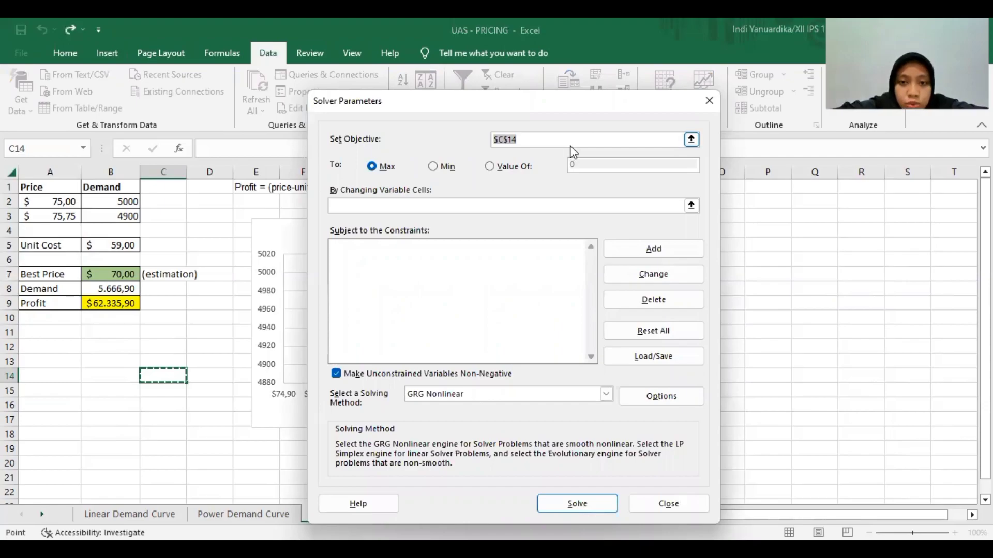
{"action": "key", "text": "BackSpace"}
{"action": "left_click", "coordinate": [130, 306]}
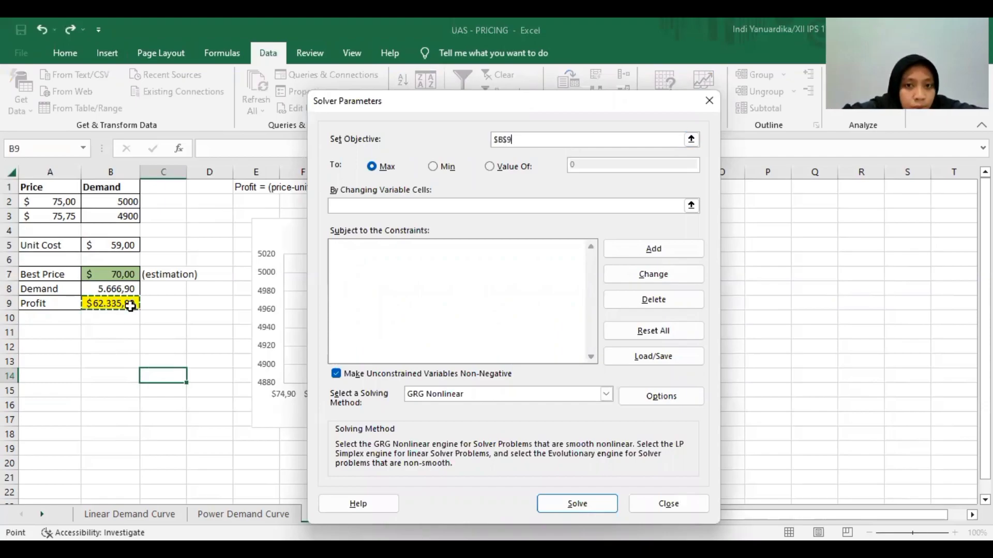
{"action": "left_click", "coordinate": [377, 172]}
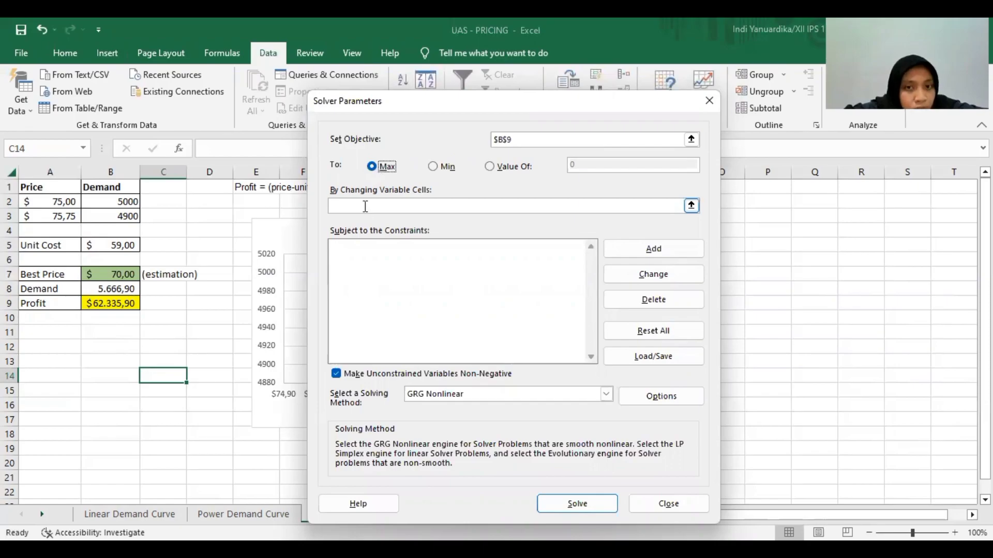
{"action": "left_click", "coordinate": [365, 206]}
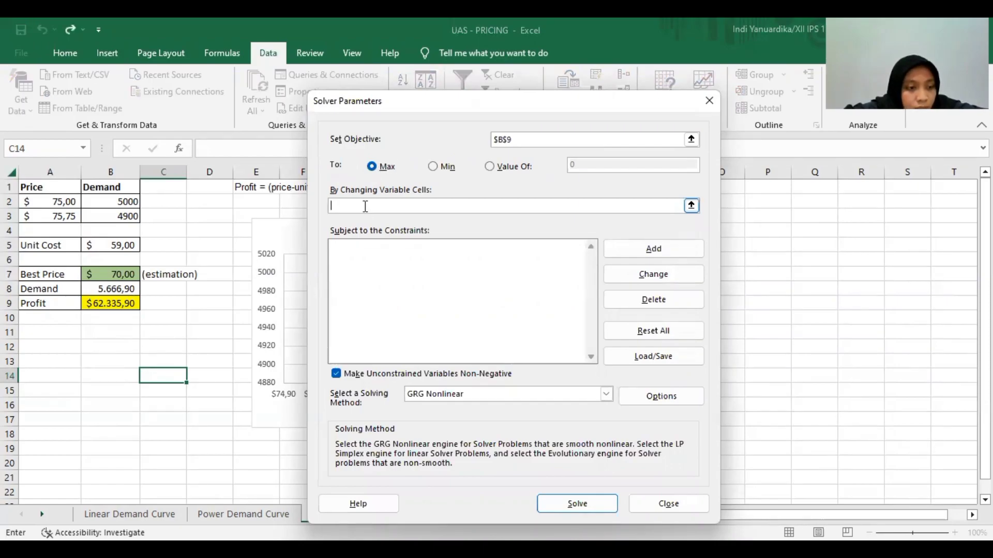
{"action": "left_click", "coordinate": [87, 274]}
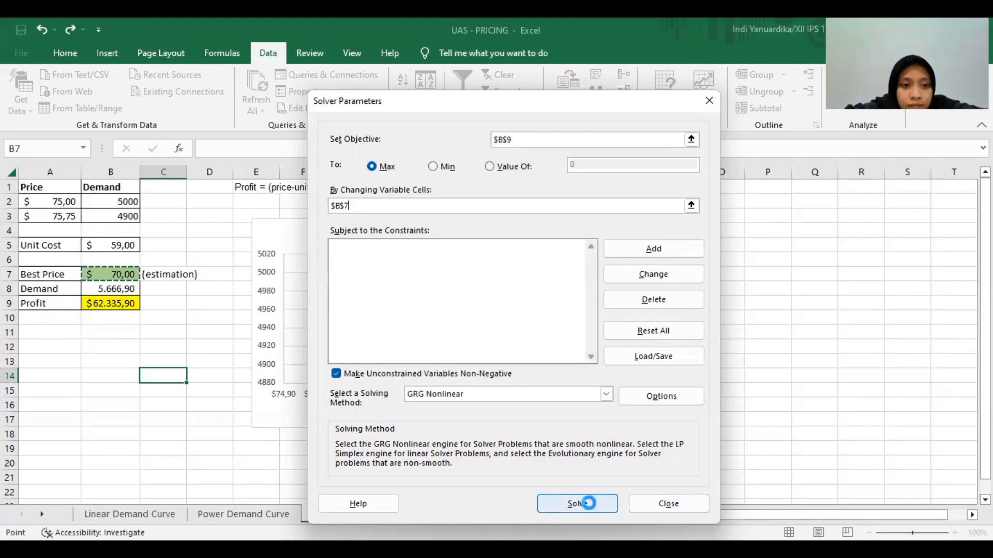
{"action": "left_click", "coordinate": [329, 318]}
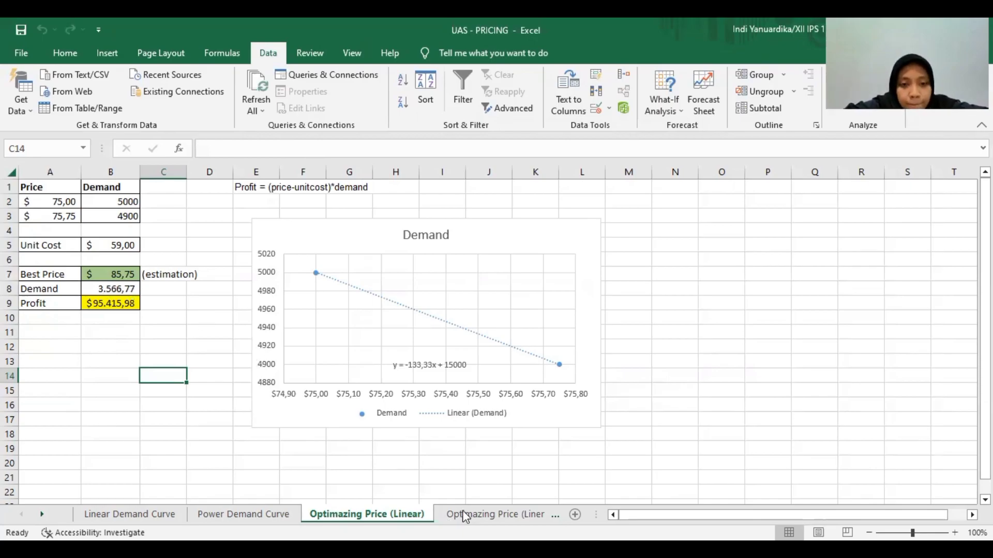
{"action": "left_click", "coordinate": [252, 406]}
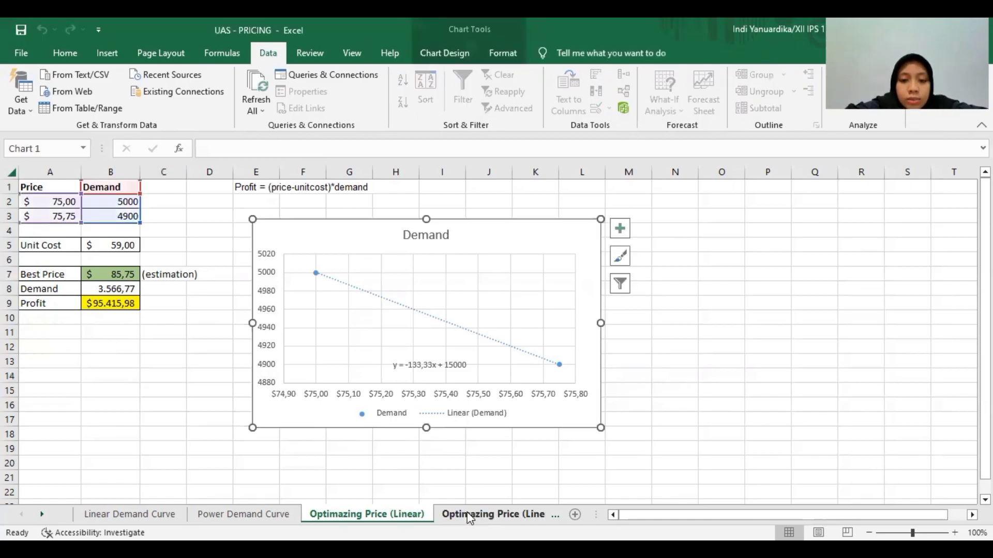
On the Optimazing Price (Liner 2) sheet, enter 70 as the estimated Best Price in B6.
{"action": "left_click", "coordinate": [468, 515]}
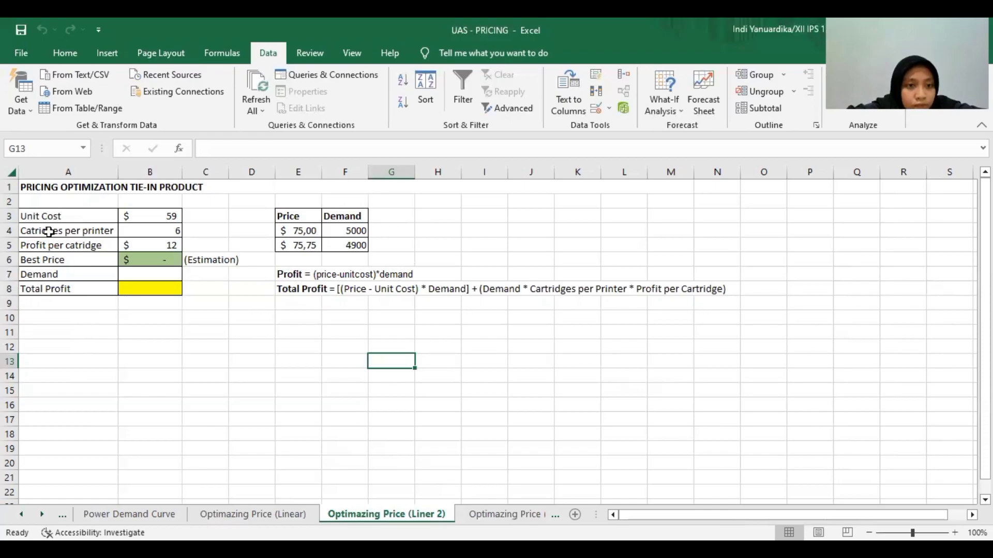
{"action": "left_click", "coordinate": [286, 216]}
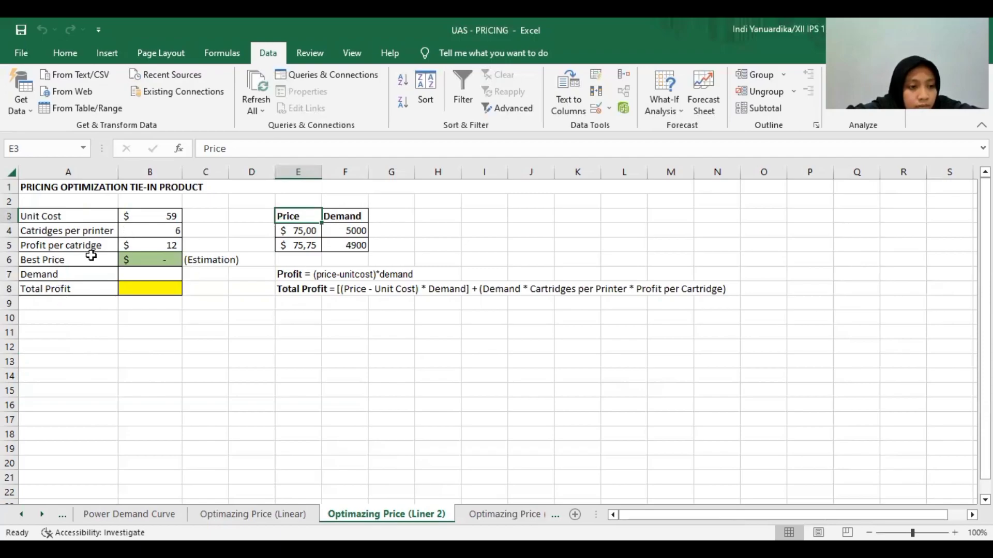
{"action": "left_click", "coordinate": [211, 259]}
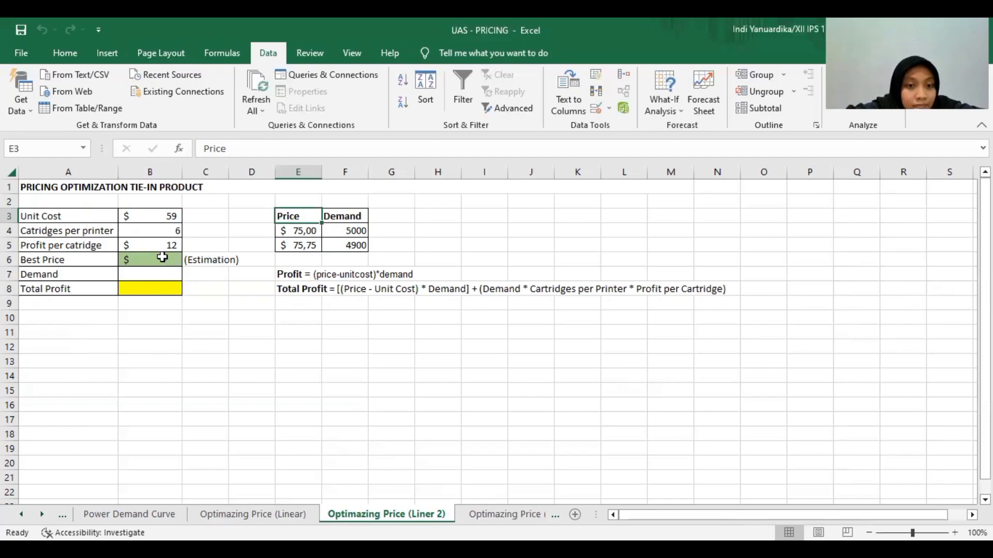
{"action": "left_click", "coordinate": [163, 258]}
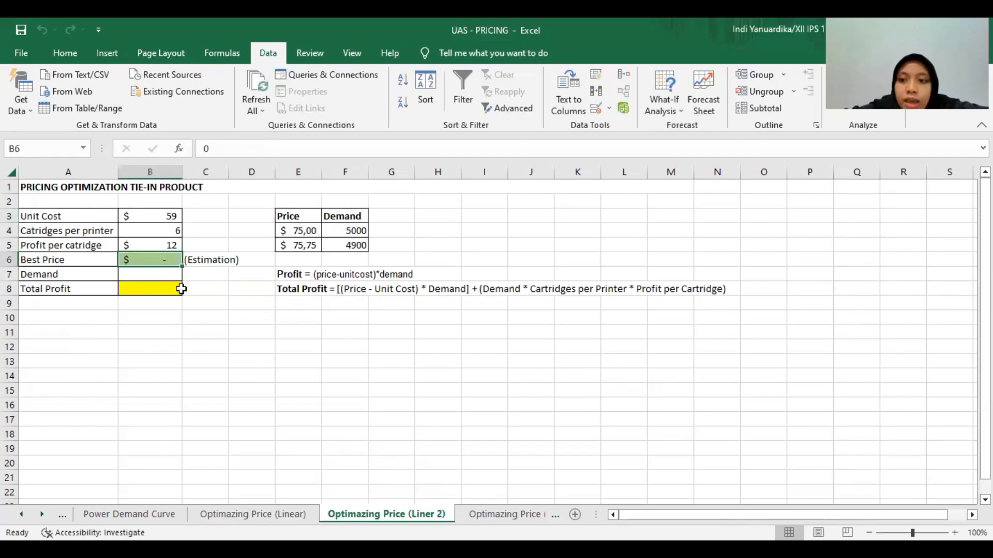
{"action": "key", "text": "BackSpace"}
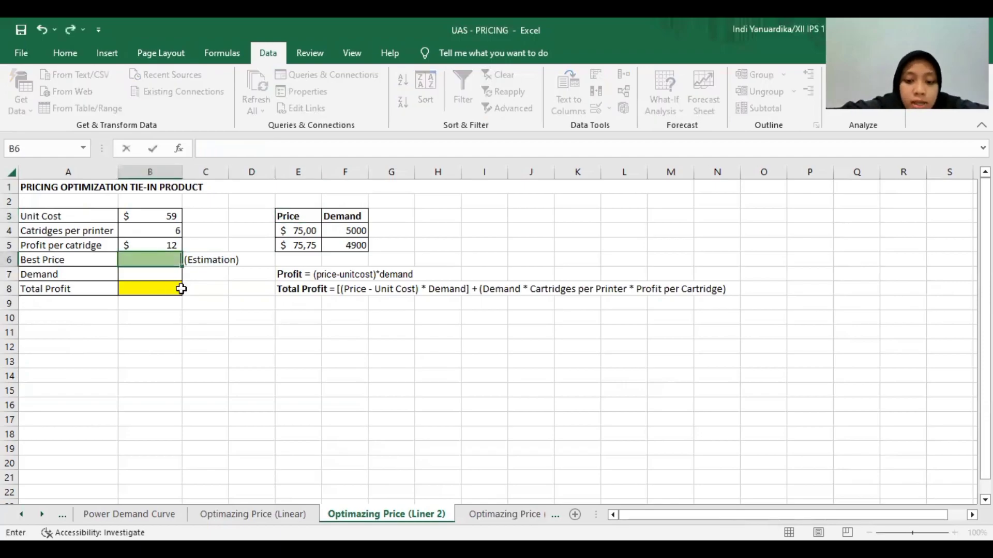
{"action": "type", "text": "70"}
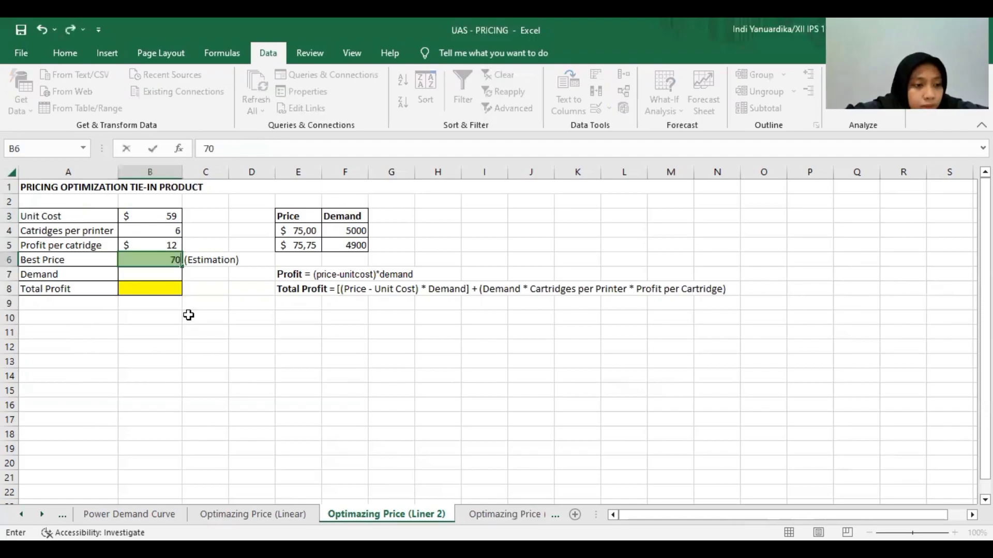
{"action": "left_click", "coordinate": [215, 314]}
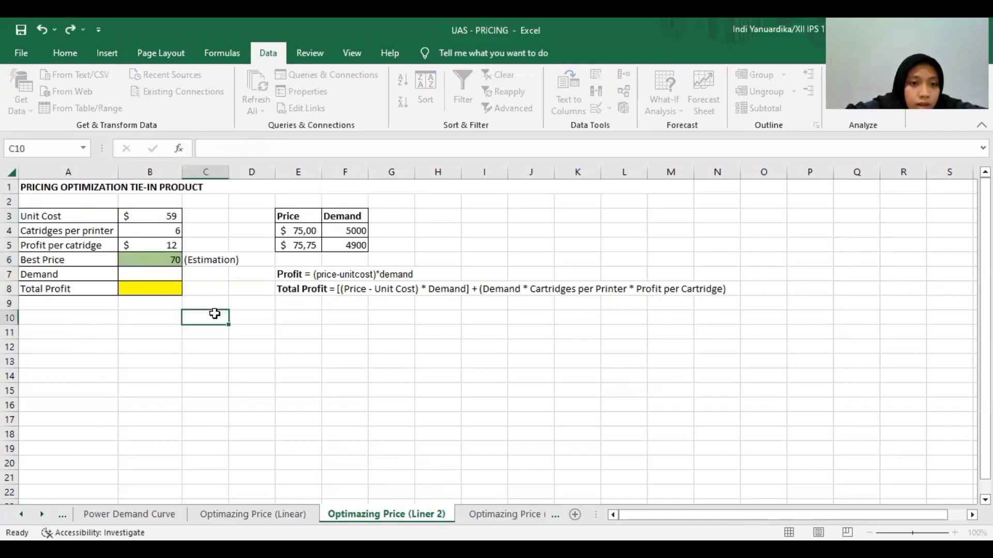
{"action": "left_click", "coordinate": [159, 269]}
{"action": "key", "text": "Up"}
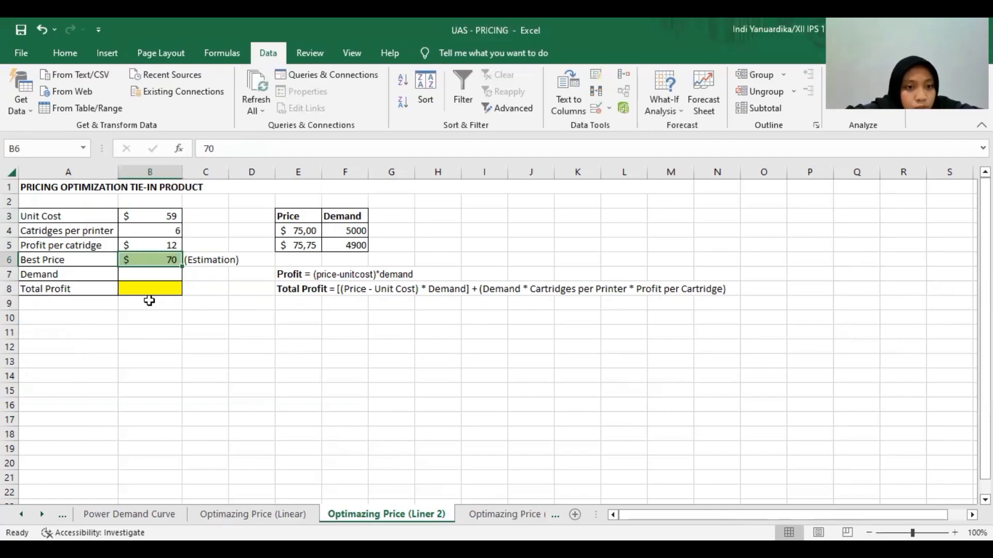
Insert a scatter chart of the Price and Demand table E3:F5, place it below the profit formulas and switch its rows and columns.
{"action": "left_click", "coordinate": [146, 277]}
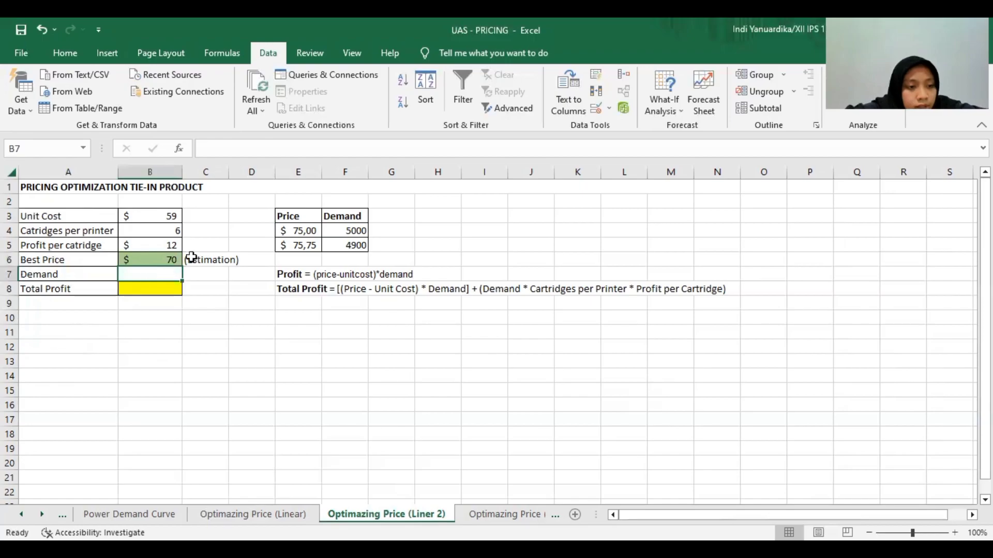
{"action": "left_click_drag", "start_coordinate": [285, 214], "coordinate": [332, 247]}
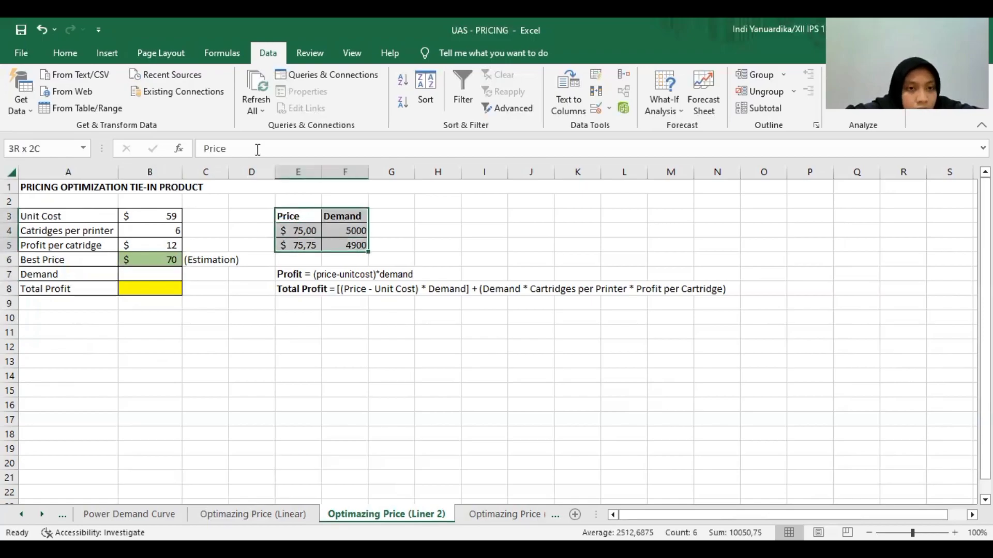
{"action": "left_click", "coordinate": [106, 54]}
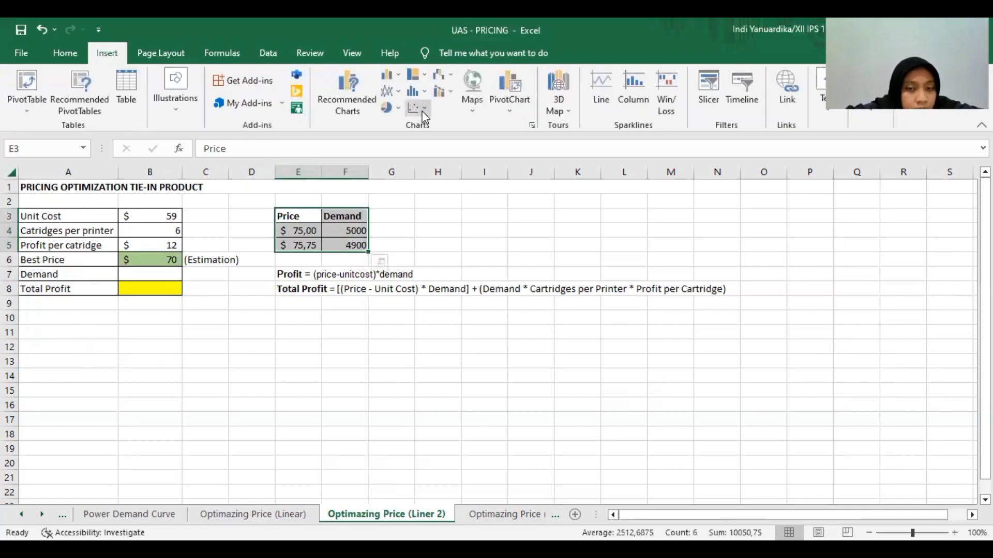
{"action": "left_click", "coordinate": [418, 107]}
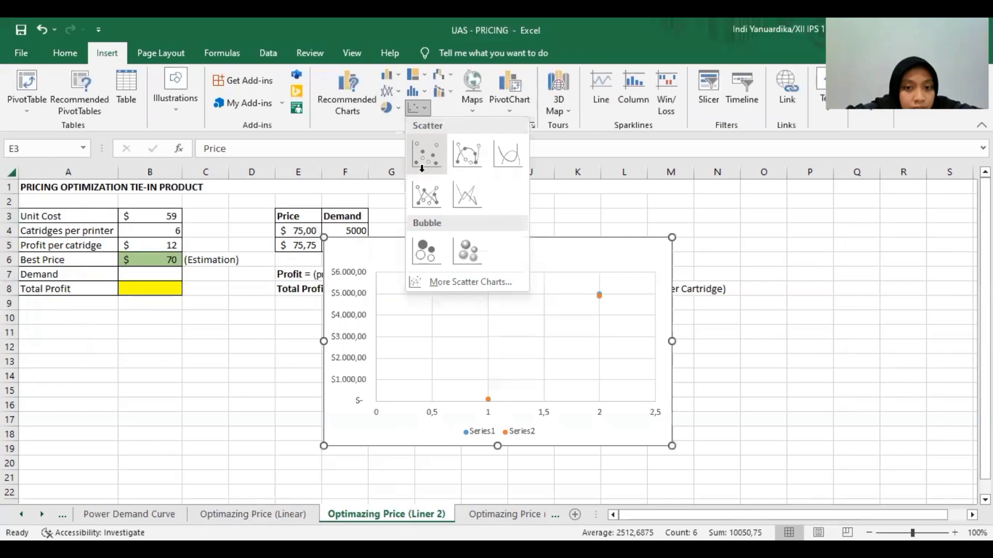
{"action": "left_click", "coordinate": [422, 168]}
{"action": "left_click_drag", "start_coordinate": [579, 243], "coordinate": [516, 314]}
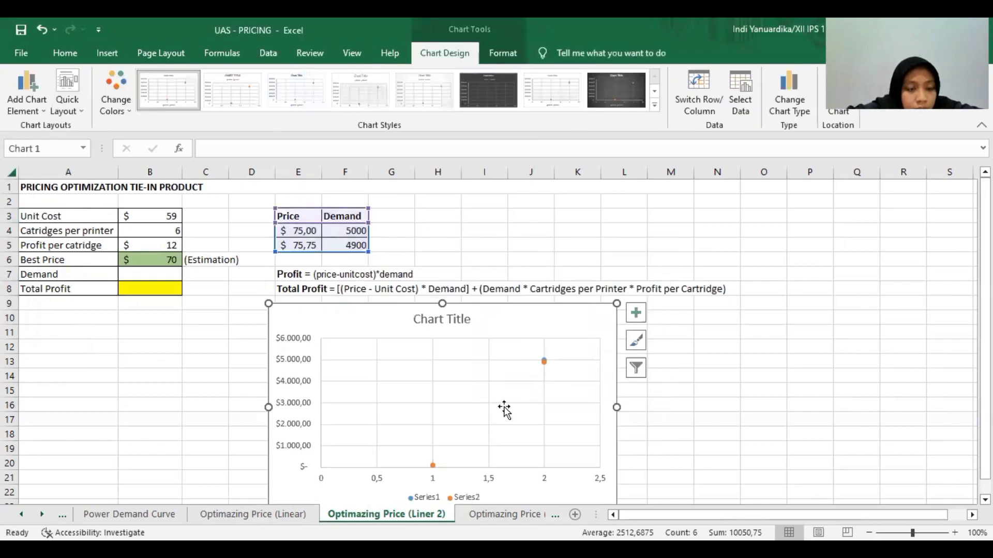
{"action": "left_click", "coordinate": [702, 102]}
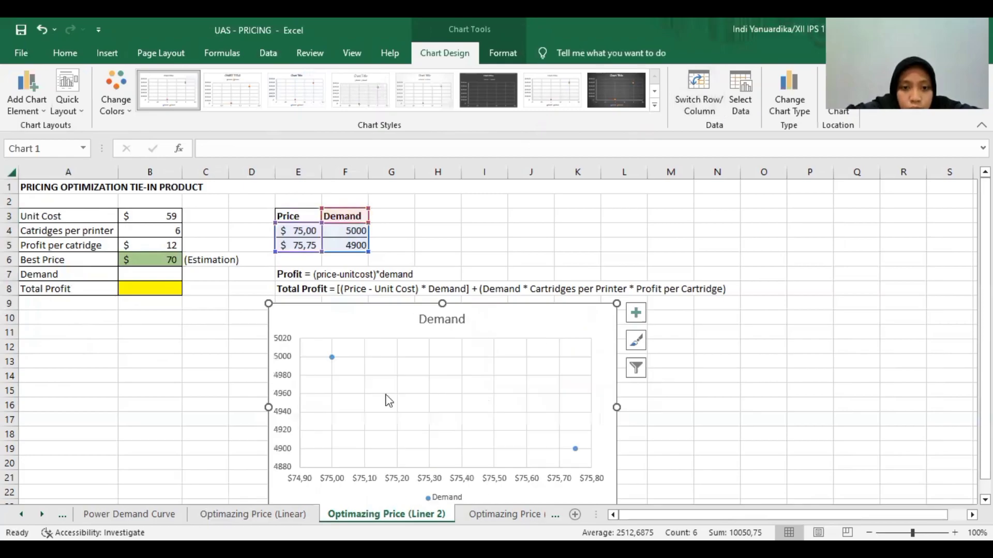
Add a linear trendline to the demand chart, display its equation, and move the equation label below the line near the chart's middle.
{"action": "left_click", "coordinate": [332, 357]}
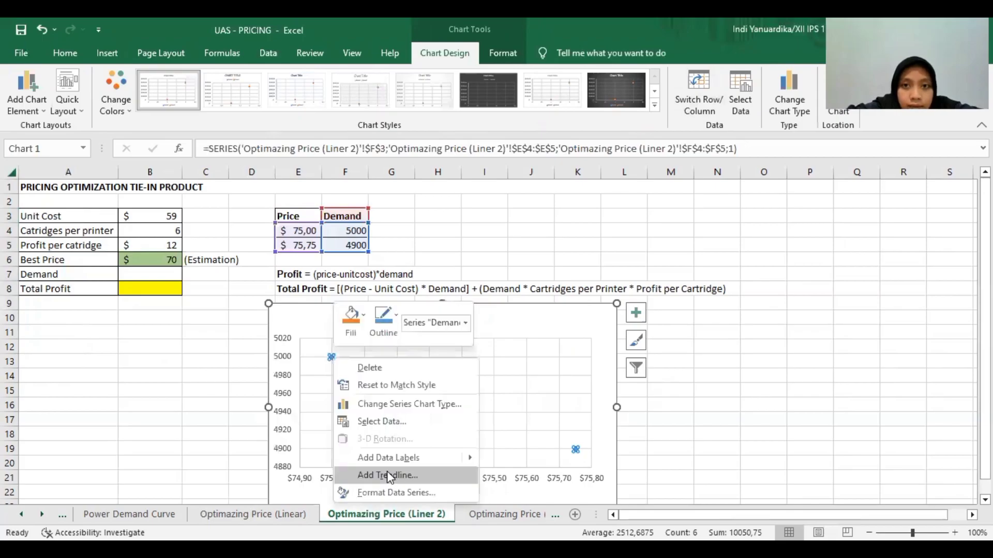
{"action": "left_click", "coordinate": [388, 475]}
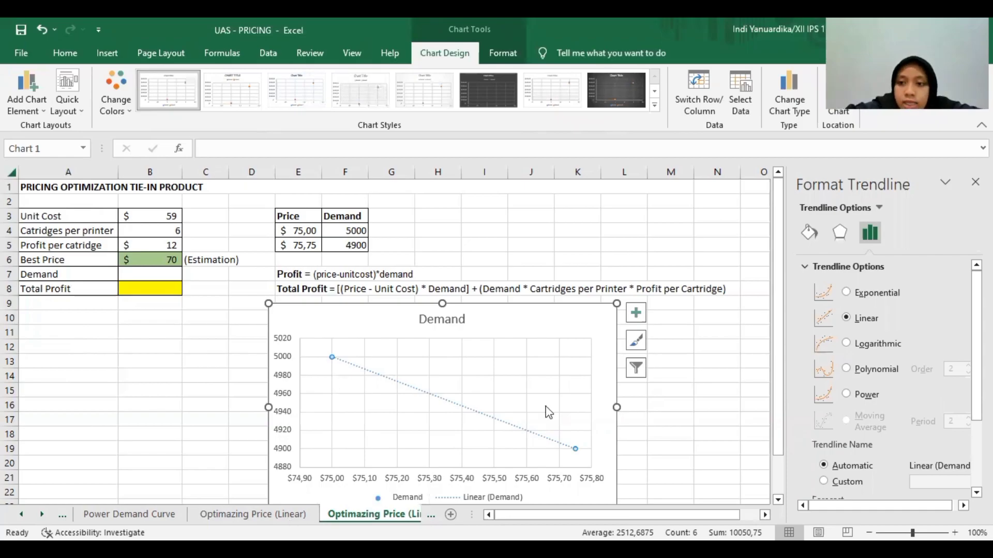
{"action": "scroll", "coordinate": [868, 435], "scroll_direction": "down", "scroll_amount": 3}
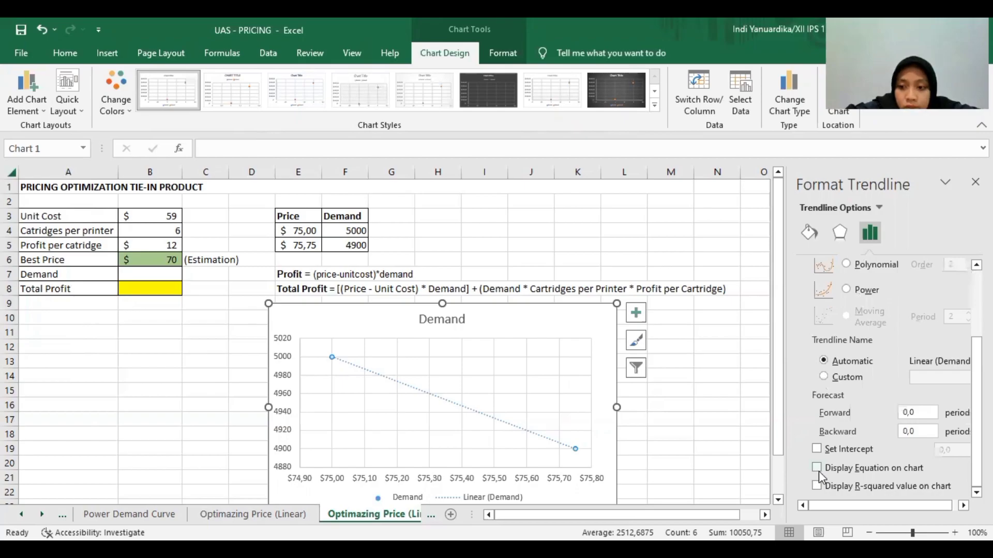
{"action": "left_click", "coordinate": [820, 471]}
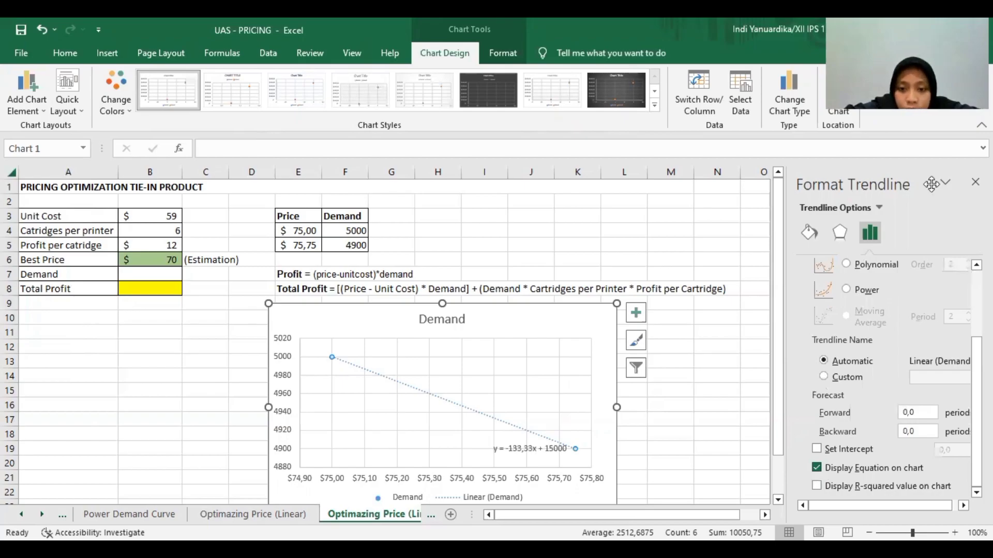
{"action": "left_click", "coordinate": [517, 452]}
{"action": "left_click_drag", "start_coordinate": [416, 456], "coordinate": [411, 438]}
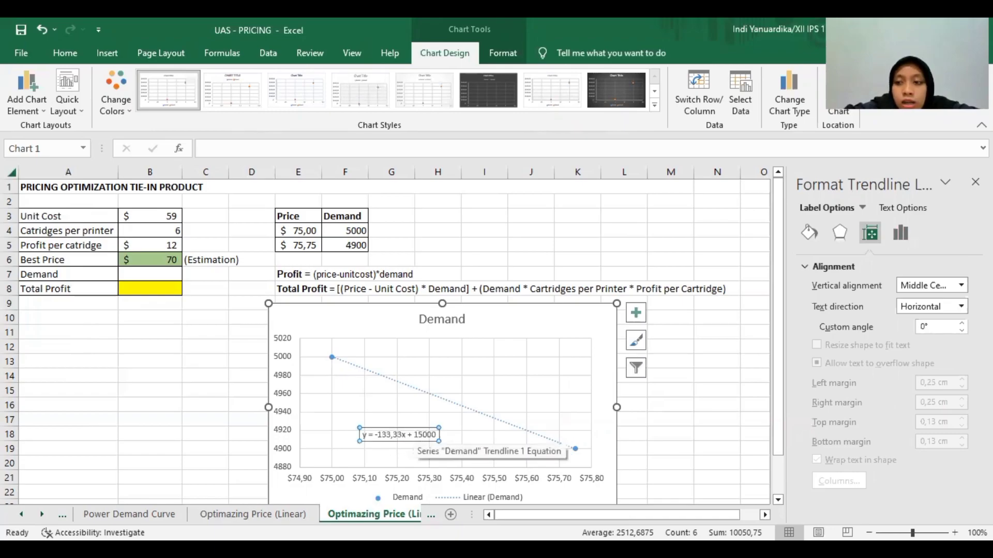
{"action": "left_click", "coordinate": [650, 430]}
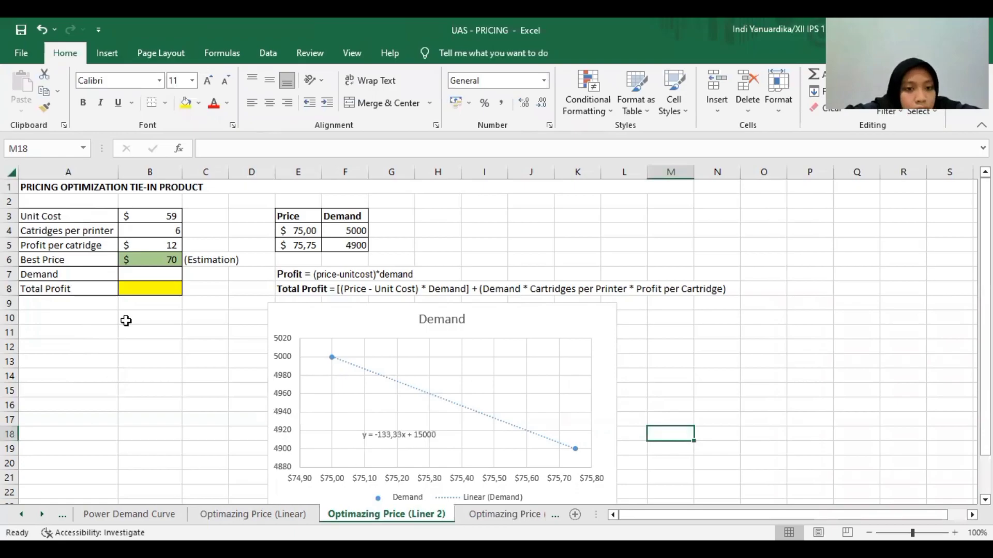
Calculate Demand in B7 from the trendline equation and the Best Price with the formula =15000-133,33*B6.
{"action": "left_click", "coordinate": [133, 278]}
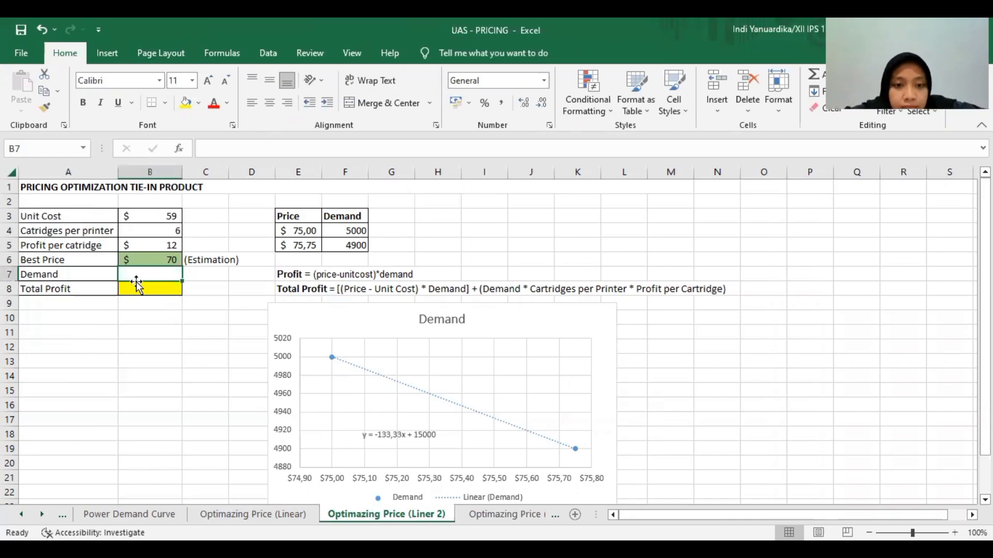
{"action": "type", "text": "=15000"}
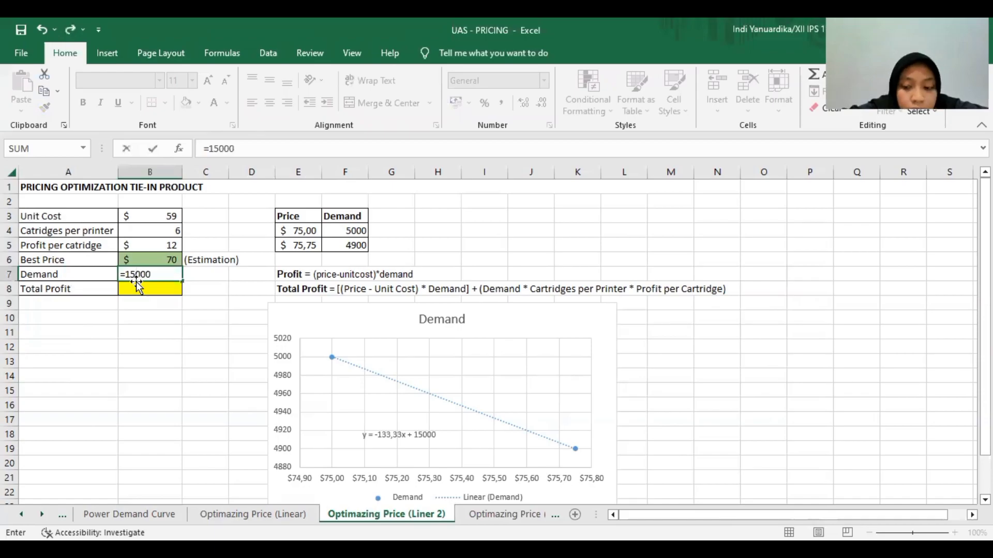
{"action": "type", "text": "-133"}
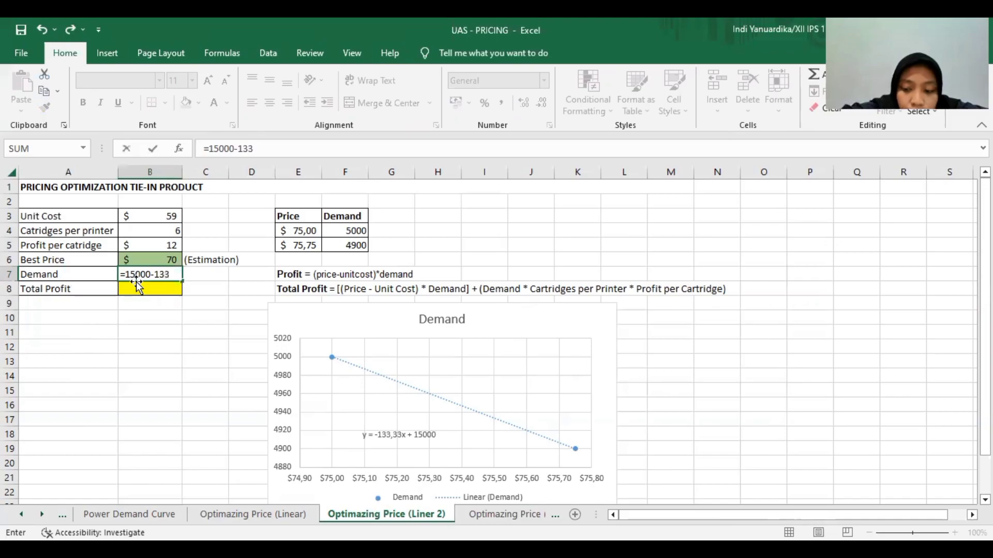
{"action": "type", "text": ",33"}
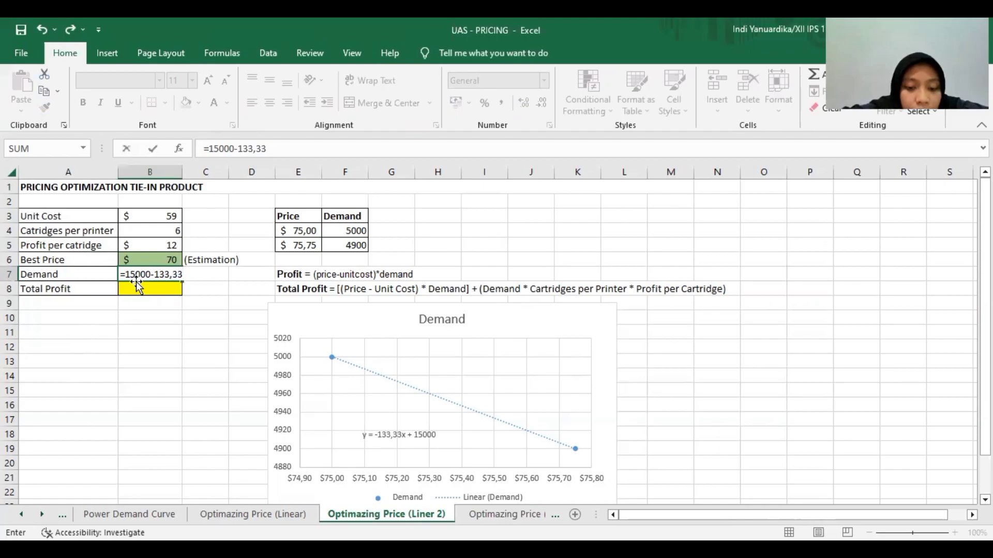
{"action": "type", "text": "*"}
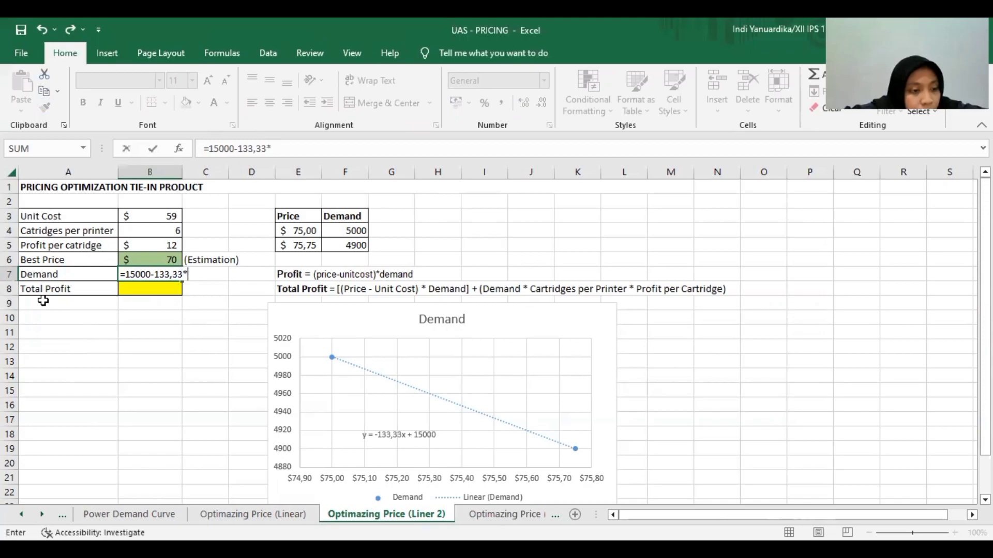
{"action": "left_click", "coordinate": [152, 261]}
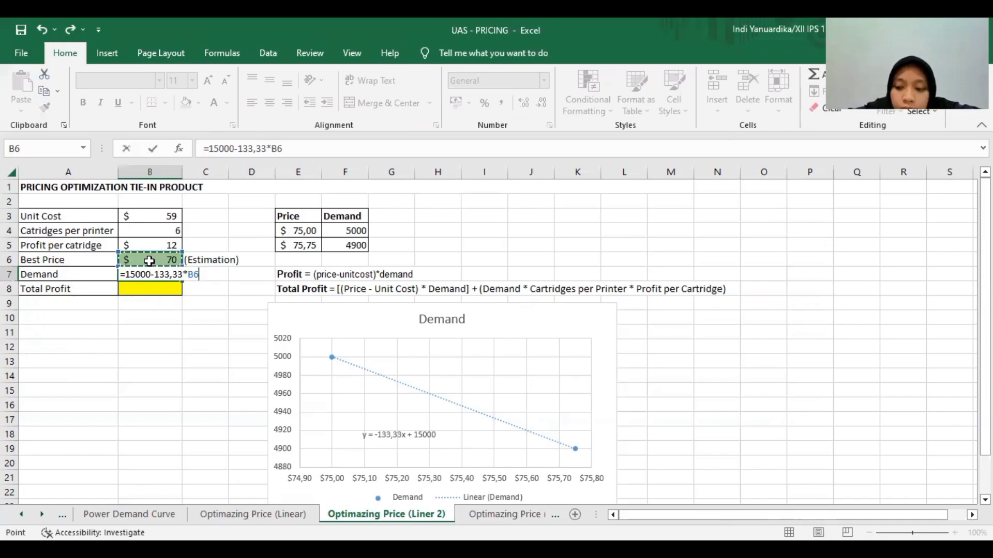
{"action": "key", "text": "Return"}
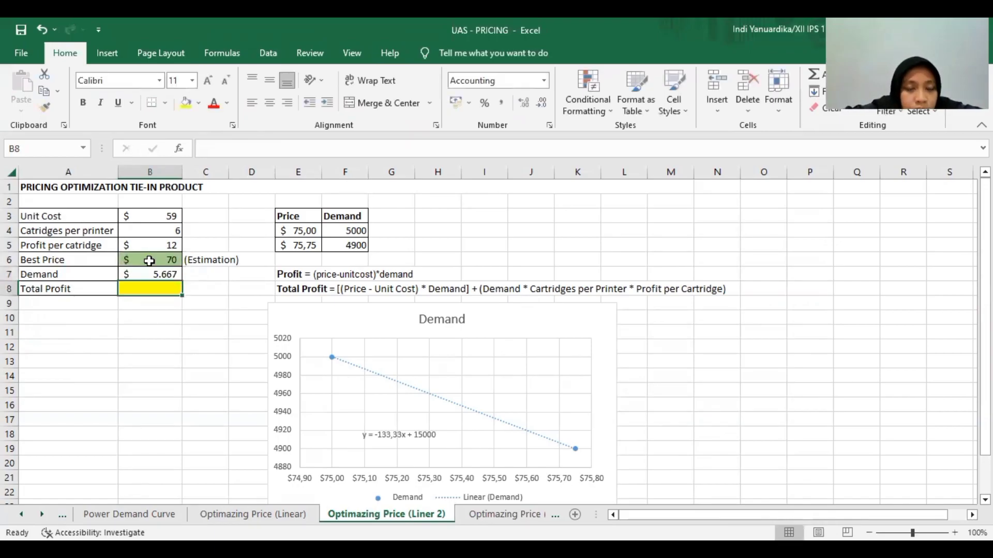
{"action": "left_click", "coordinate": [149, 261]}
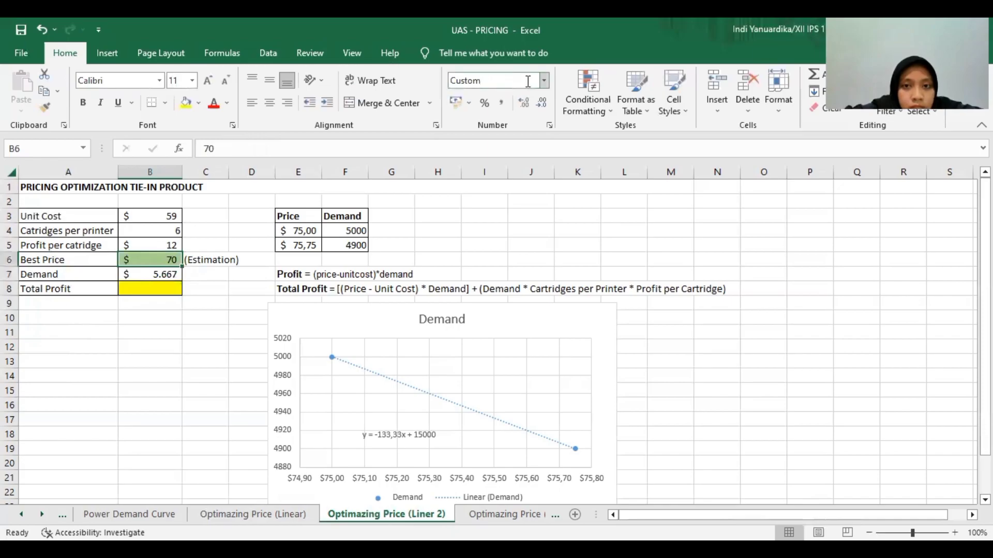
{"action": "left_click", "coordinate": [543, 80]}
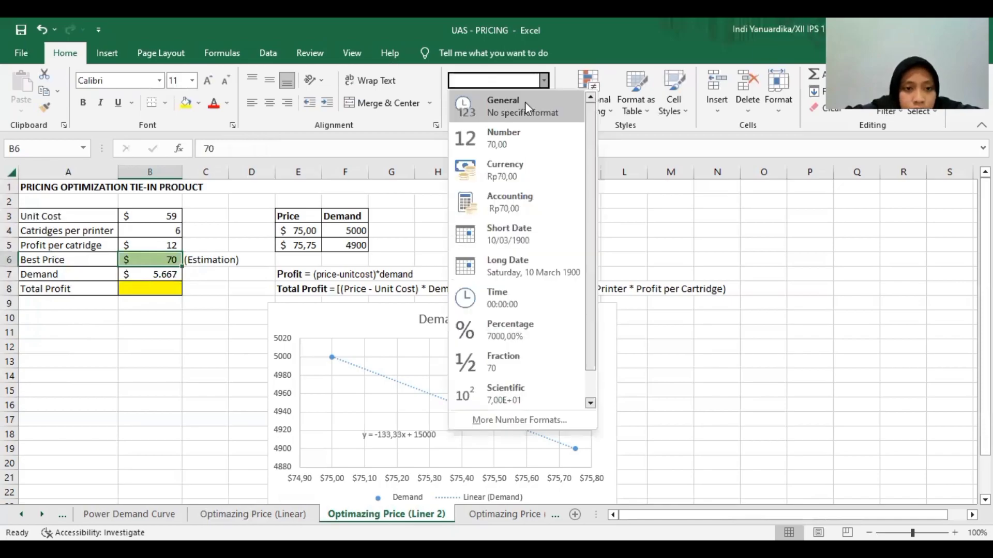
{"action": "left_click", "coordinate": [526, 101]}
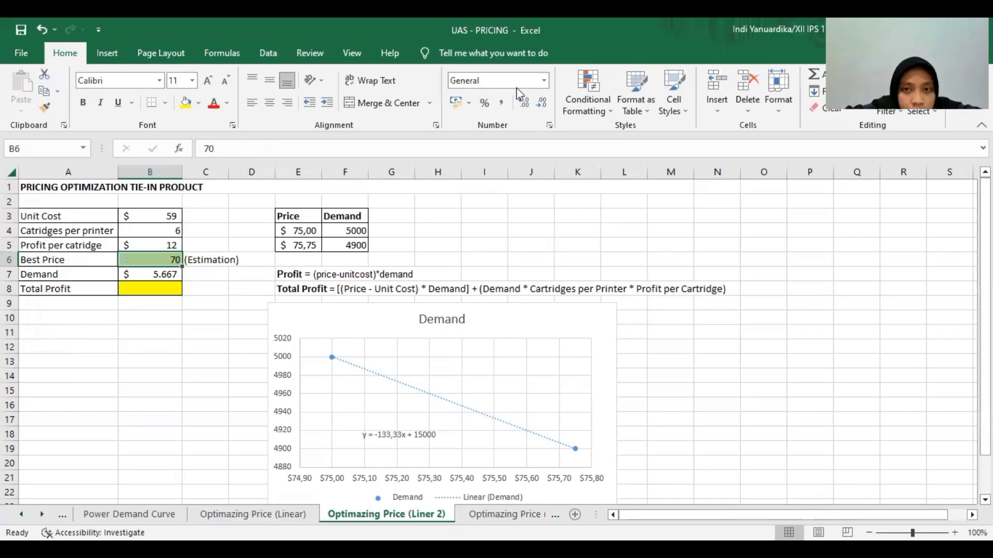
{"action": "left_click", "coordinate": [517, 80]}
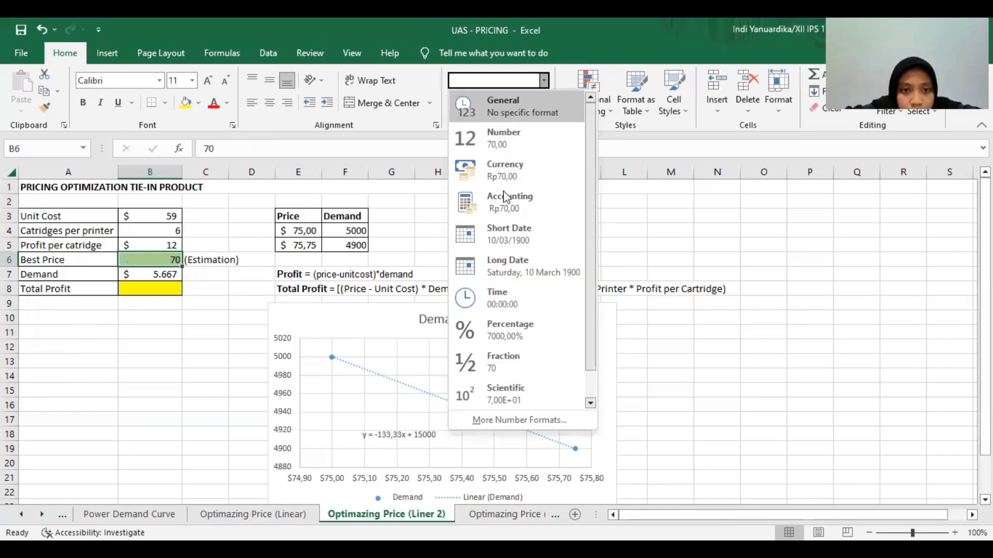
{"action": "left_click", "coordinate": [506, 198]}
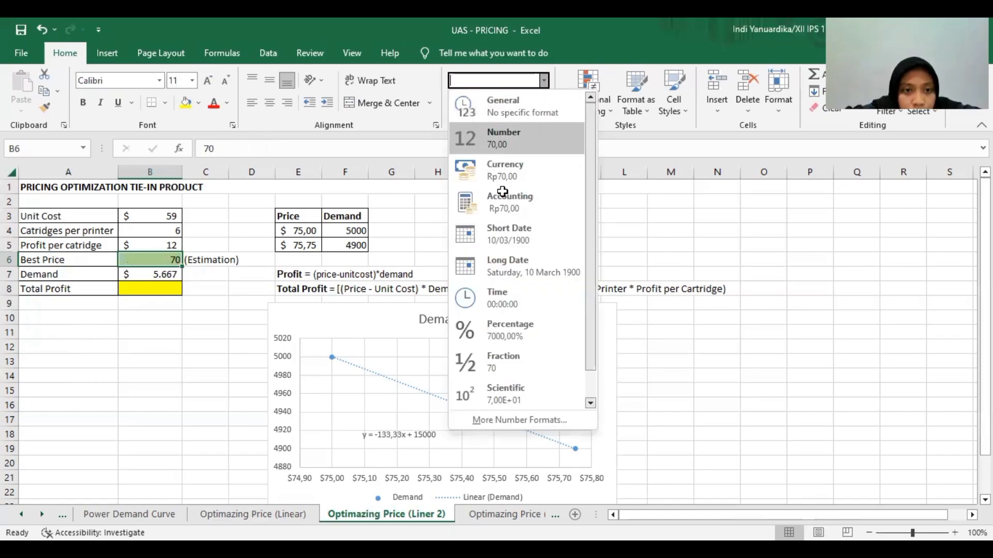
{"action": "left_click", "coordinate": [545, 81]}
{"action": "left_click", "coordinate": [528, 133]}
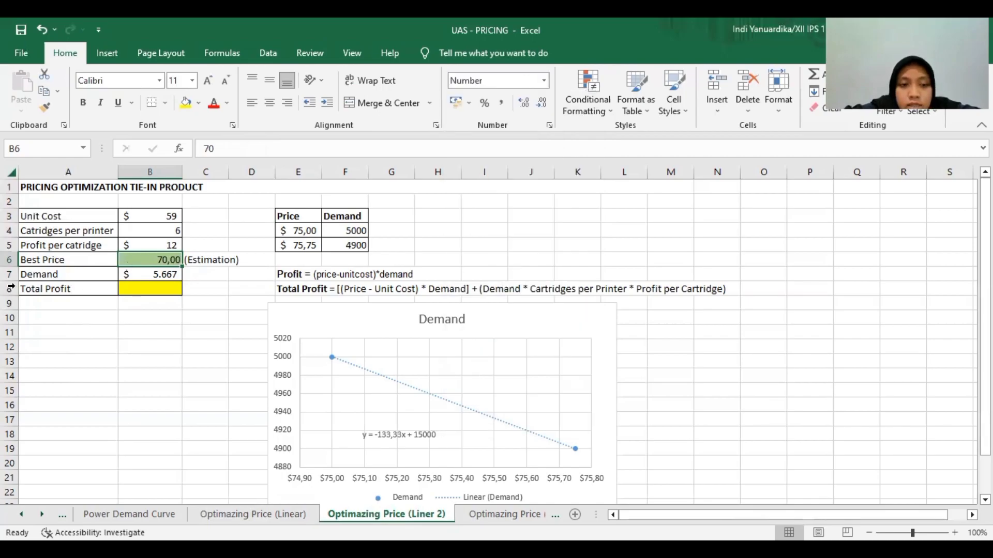
{"action": "left_click", "coordinate": [138, 320]}
{"action": "left_click", "coordinate": [148, 288]}
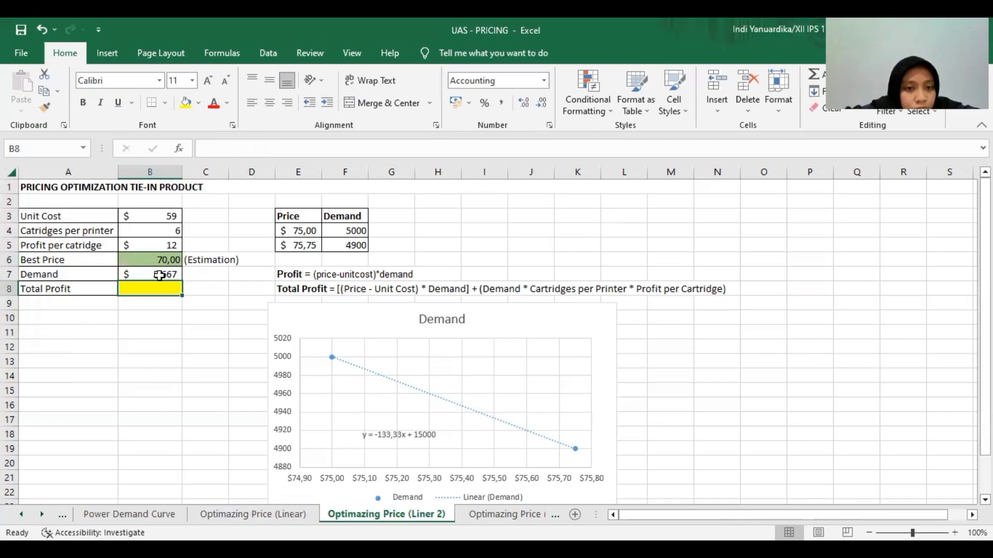
{"action": "left_click", "coordinate": [156, 262]}
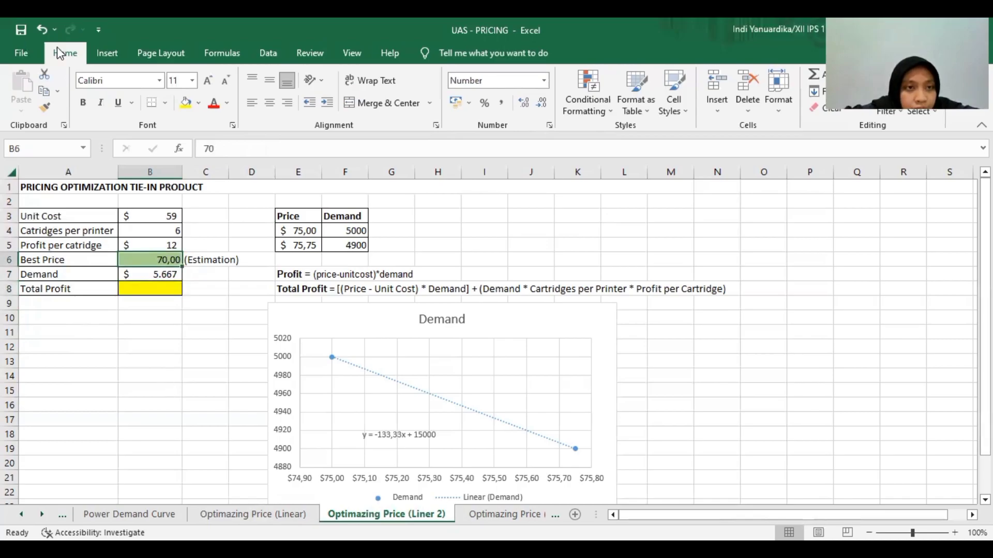
{"action": "left_click", "coordinate": [41, 28]}
{"action": "left_click", "coordinate": [42, 28]}
Calculate Total Profit in B8 with the formula =((B6-B3)*B7)+(B7*B4*B5).
{"action": "left_click", "coordinate": [155, 289]}
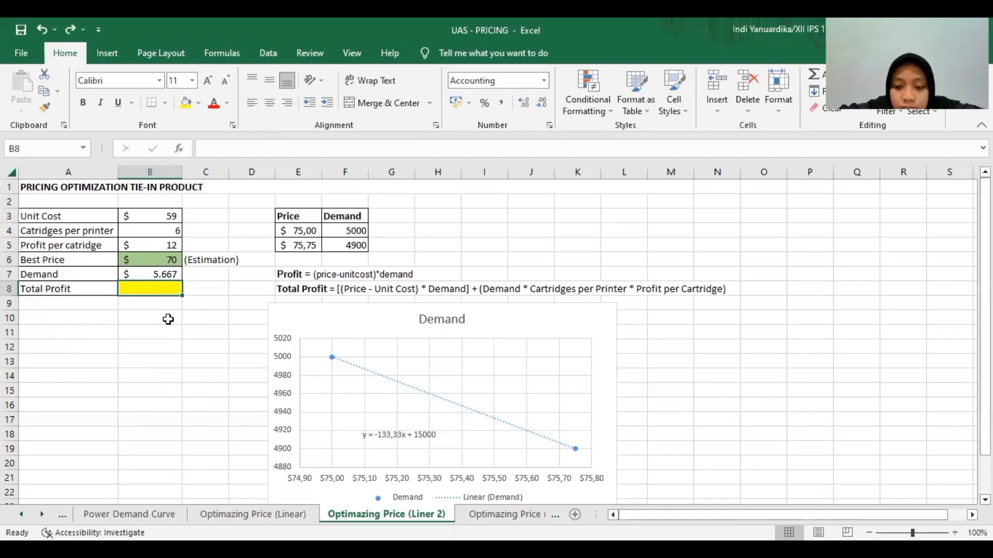
{"action": "type", "text": "="}
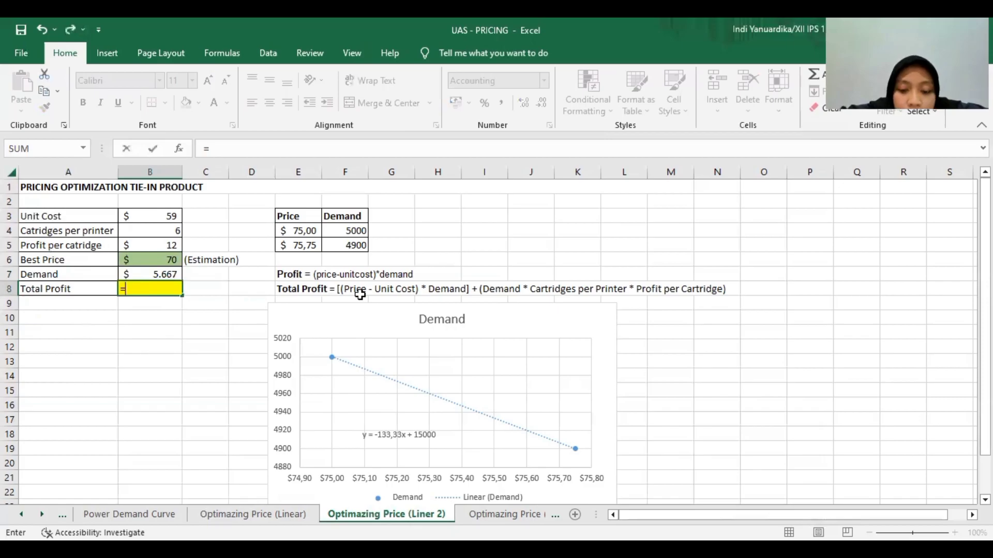
{"action": "type", "text": "(("}
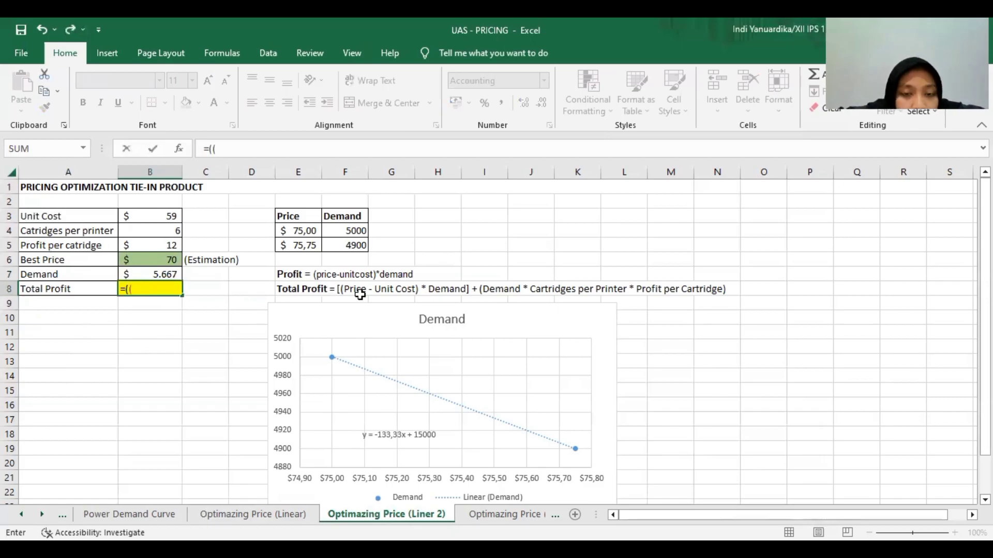
{"action": "left_click", "coordinate": [136, 261]}
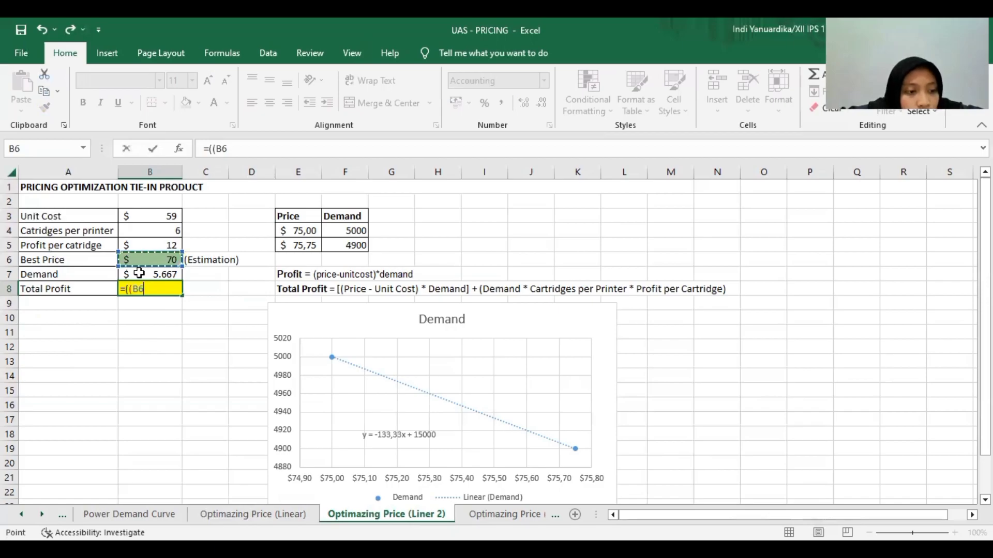
{"action": "type", "text": "-"}
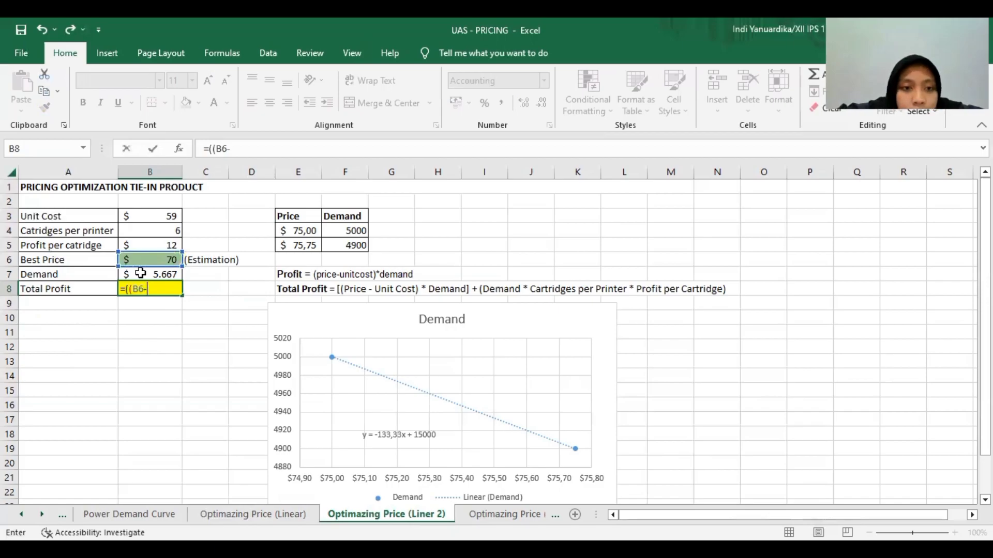
{"action": "left_click", "coordinate": [139, 219]}
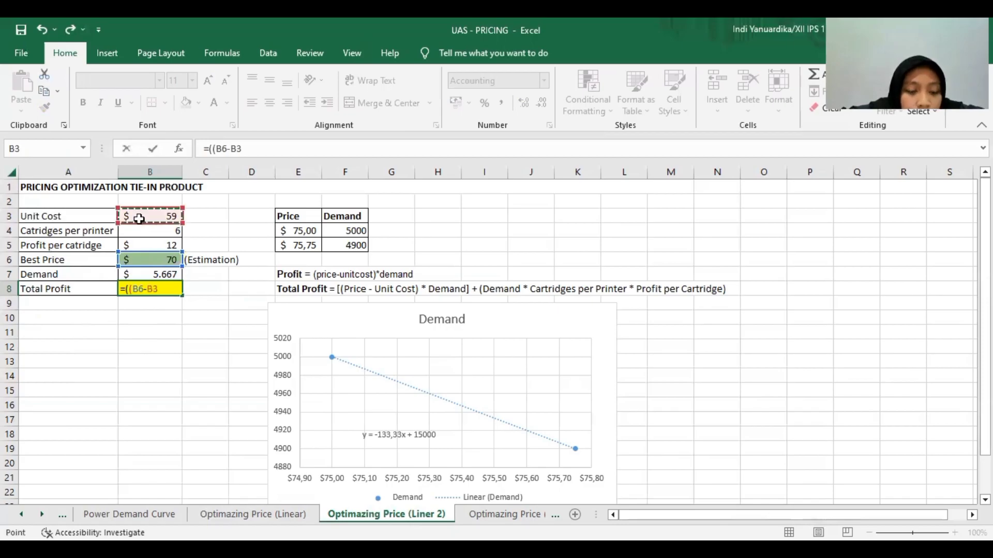
{"action": "type", "text": ")"}
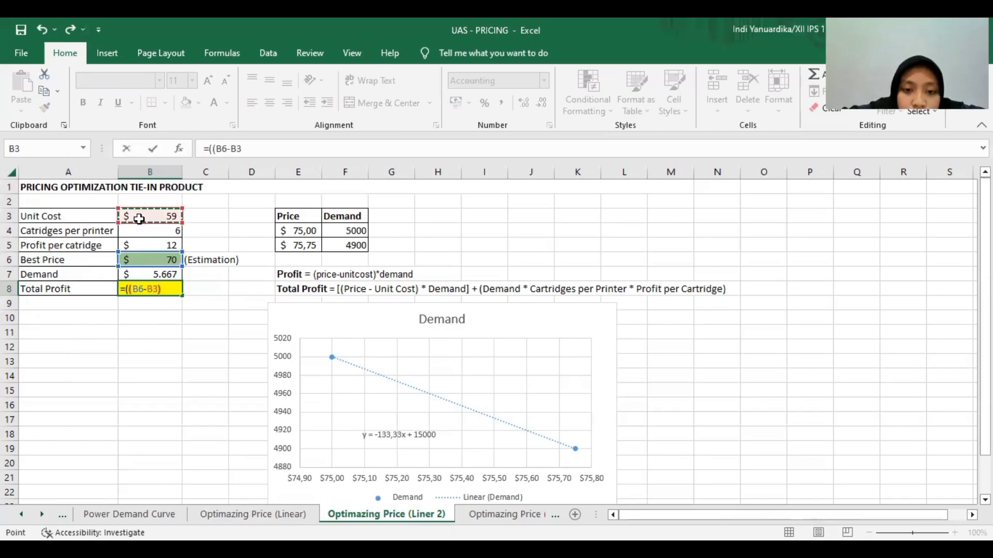
{"action": "type", "text": "*"}
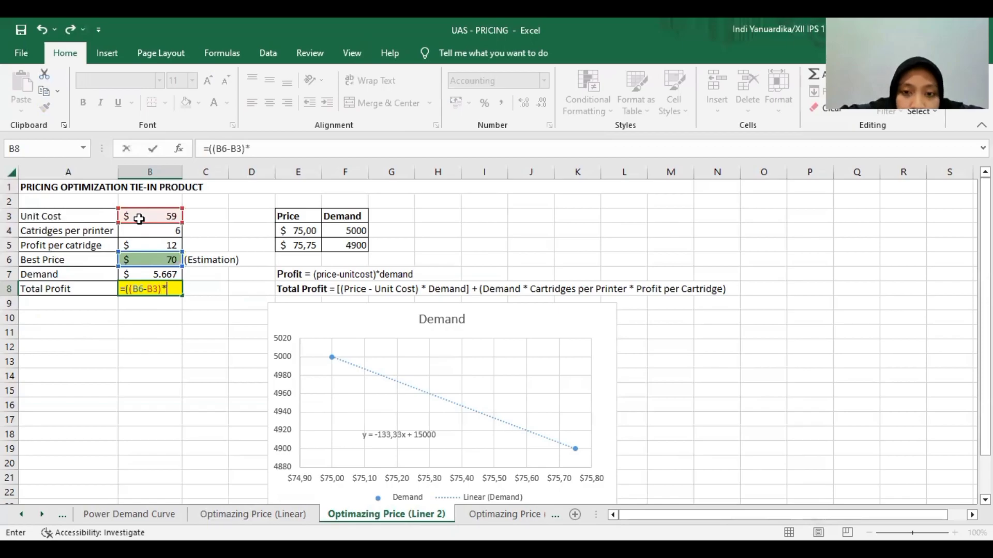
{"action": "left_click", "coordinate": [149, 274]}
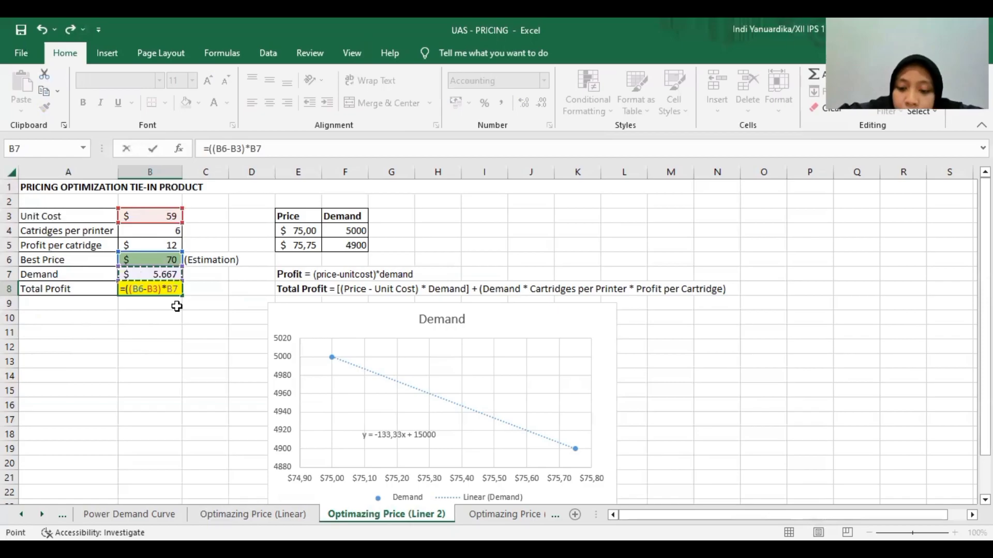
{"action": "type", "text": ")+"}
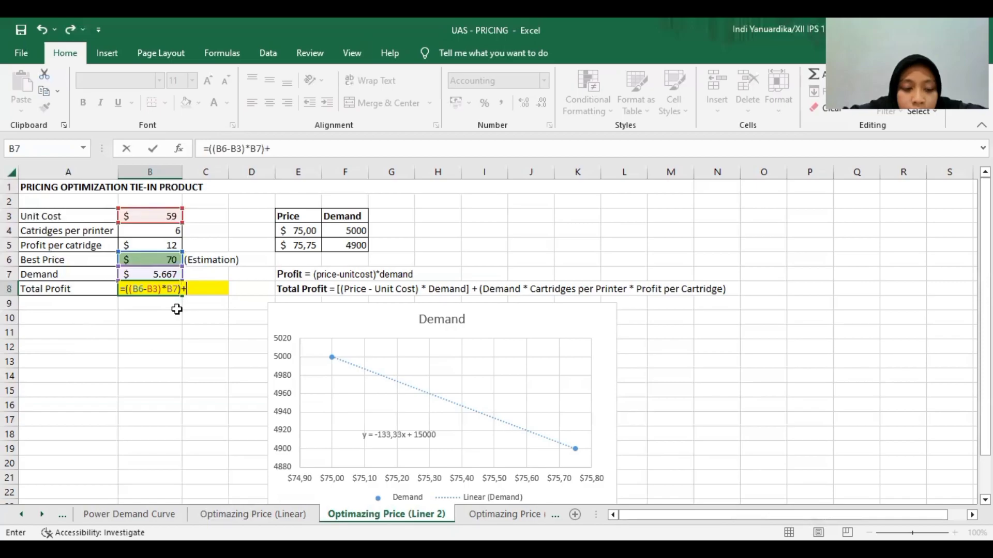
{"action": "type", "text": "("}
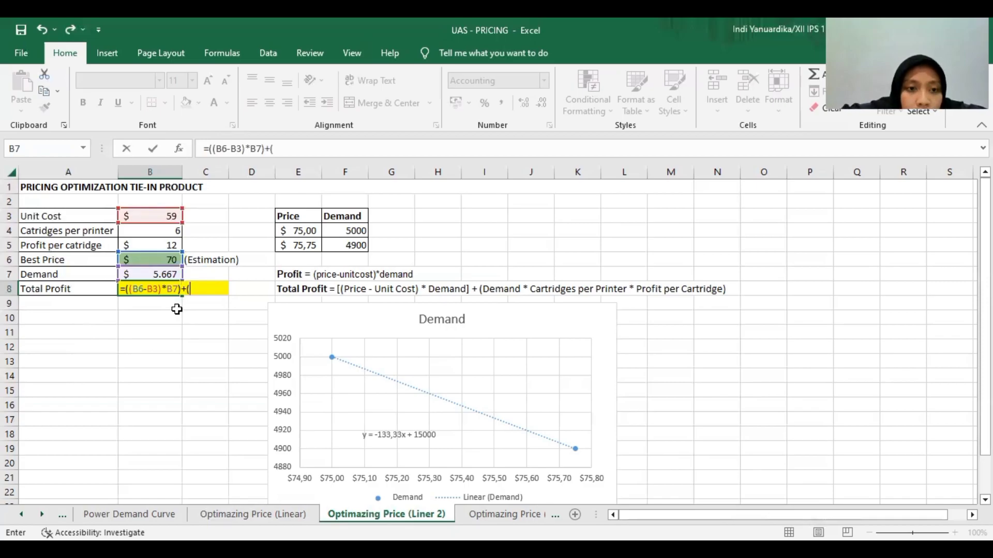
{"action": "left_click", "coordinate": [155, 276]}
{"action": "type", "text": "*"}
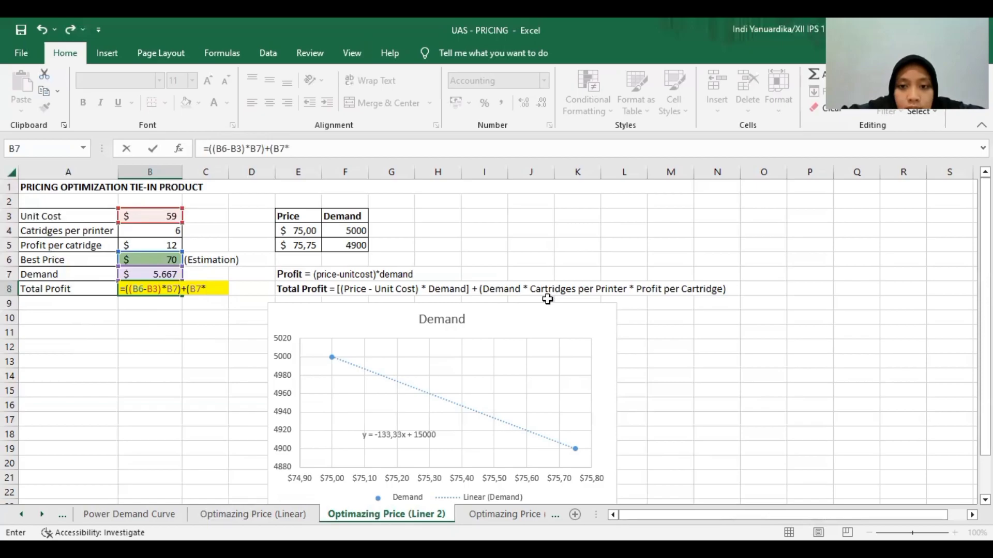
{"action": "left_click", "coordinate": [142, 233]}
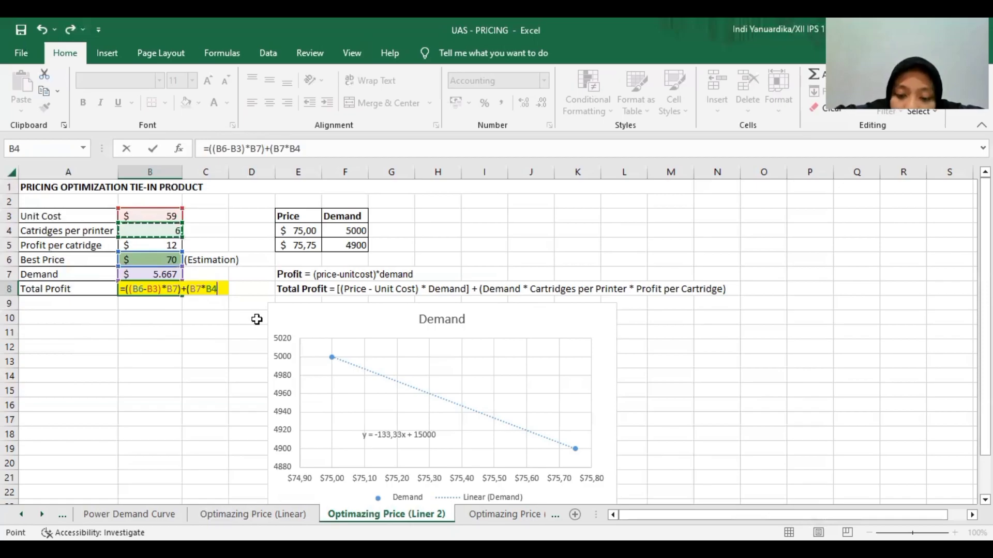
{"action": "type", "text": "*"}
{"action": "left_click", "coordinate": [132, 243]}
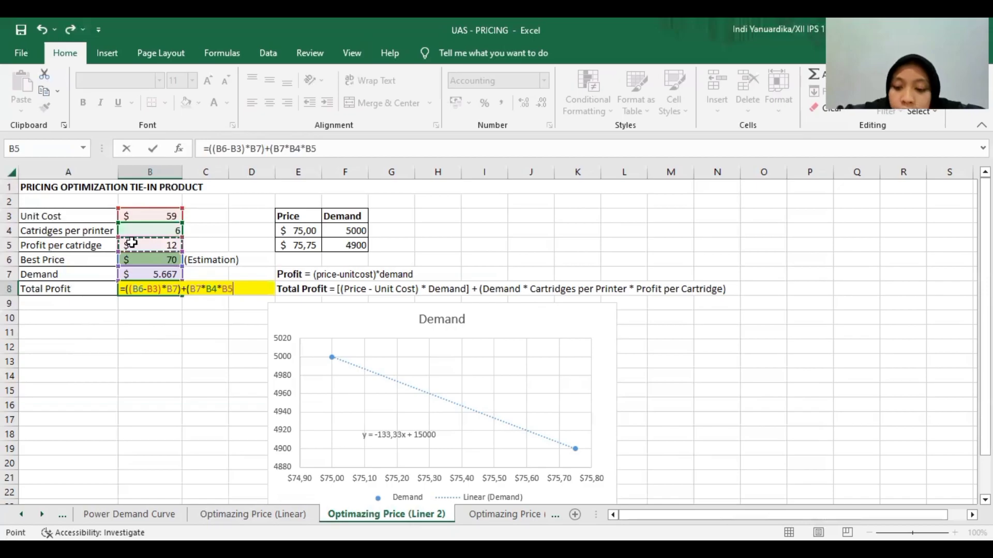
{"action": "type", "text": ")"}
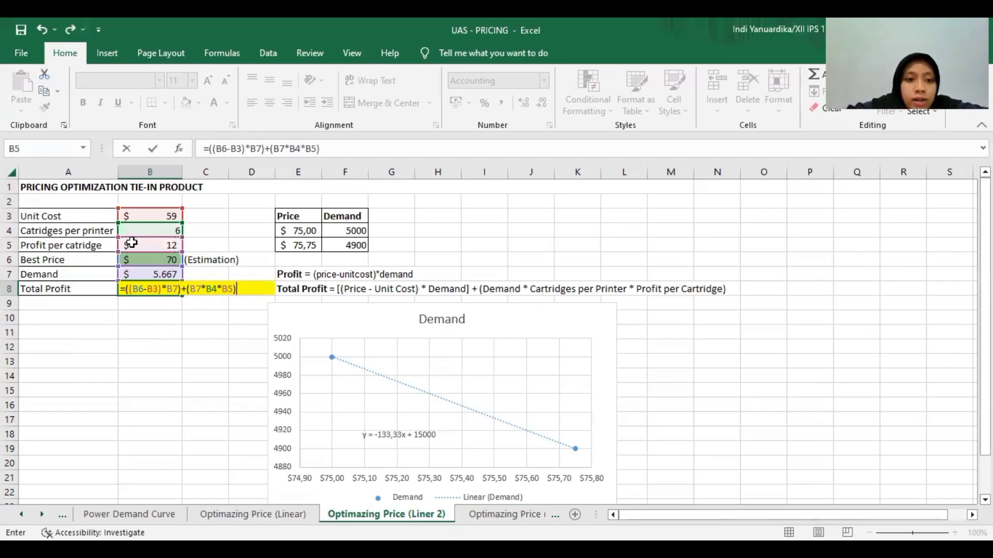
{"action": "key", "text": "Return"}
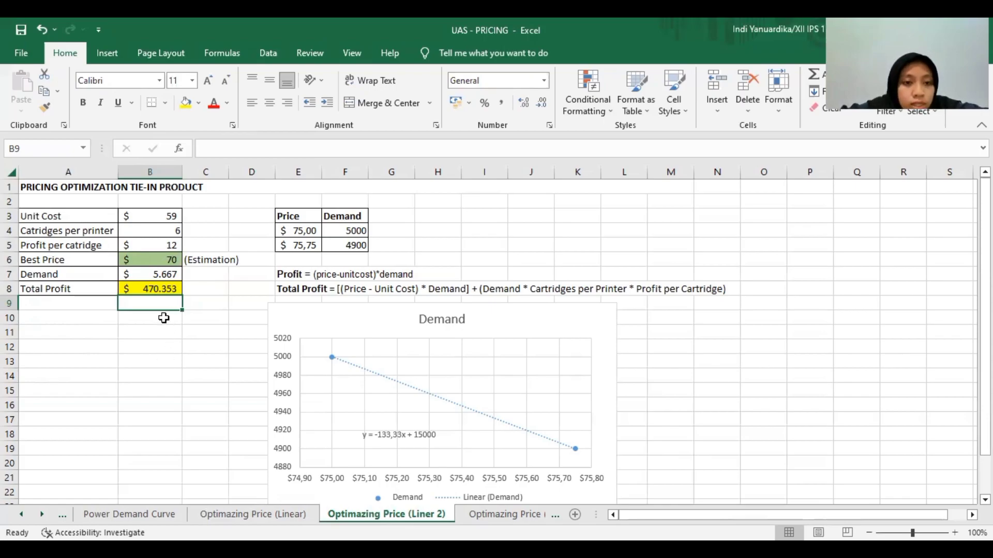
Run Solver with the GRG Nonlinear method to maximize Total Profit in B8 by changing Best Price in B6, and keep the solution.
{"action": "left_click", "coordinate": [150, 286]}
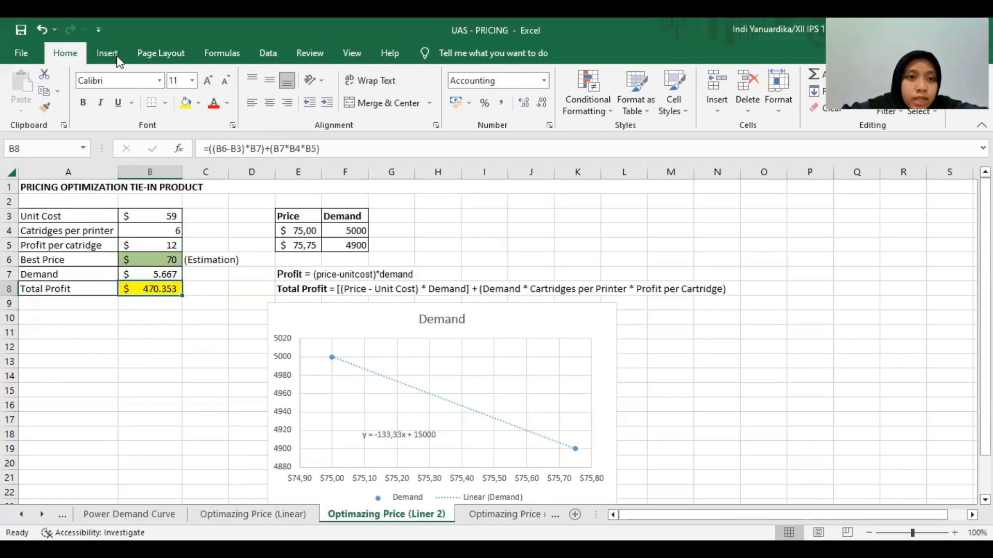
{"action": "left_click", "coordinate": [268, 52]}
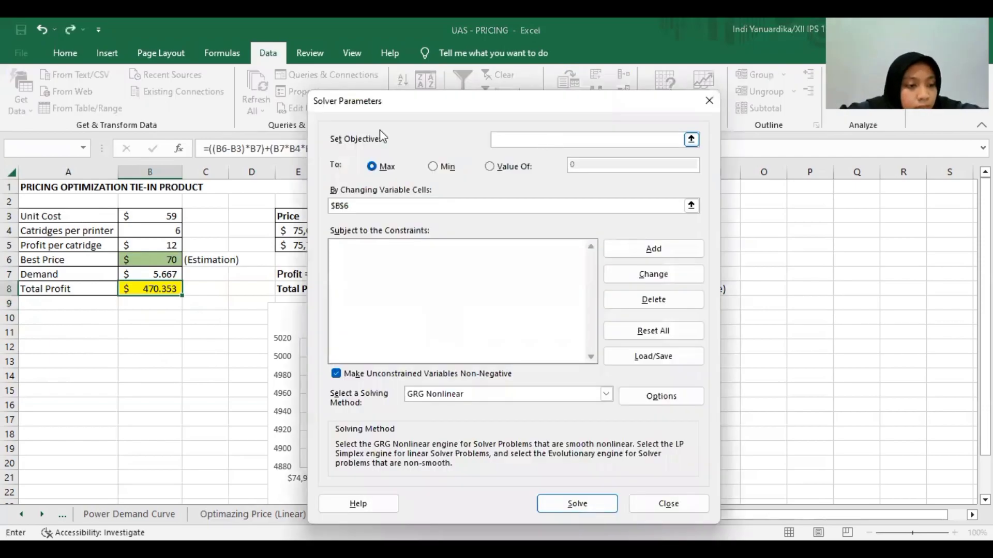
{"action": "left_click", "coordinate": [164, 292]}
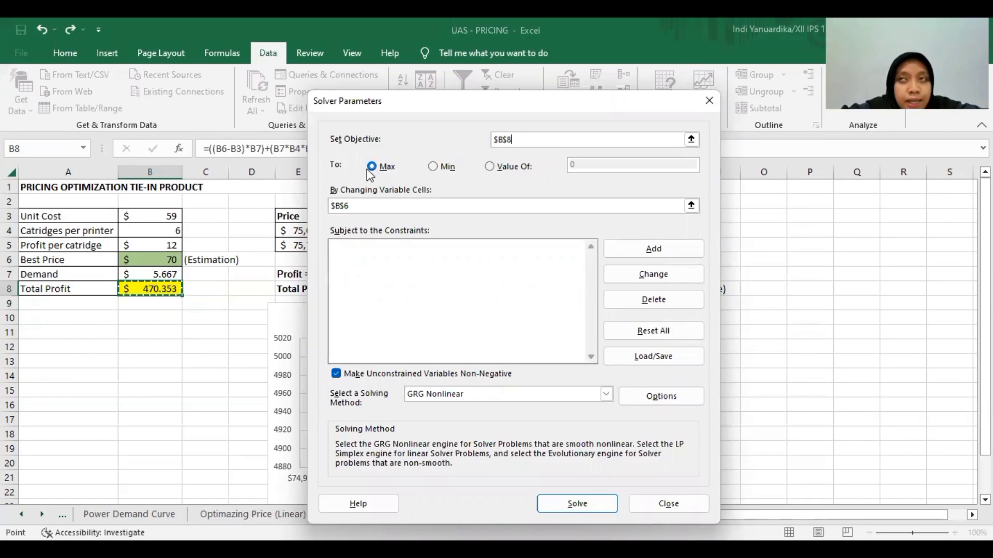
{"action": "left_click", "coordinate": [393, 206]}
{"action": "key", "text": "BackSpace"}
{"action": "key", "text": "BackSpace"}
{"action": "key", "text": "BackSpace"}
{"action": "key", "text": "BackSpace"}
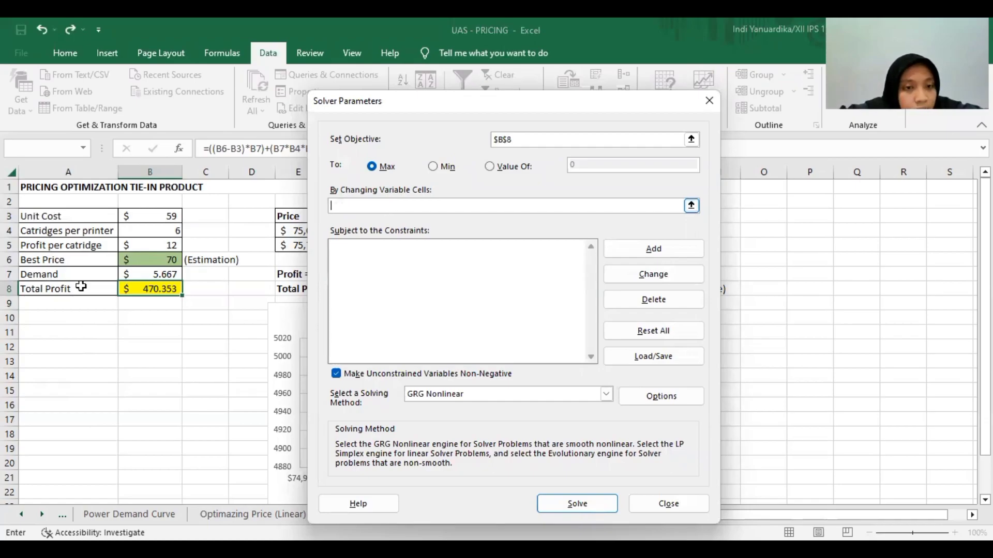
{"action": "left_click", "coordinate": [143, 264]}
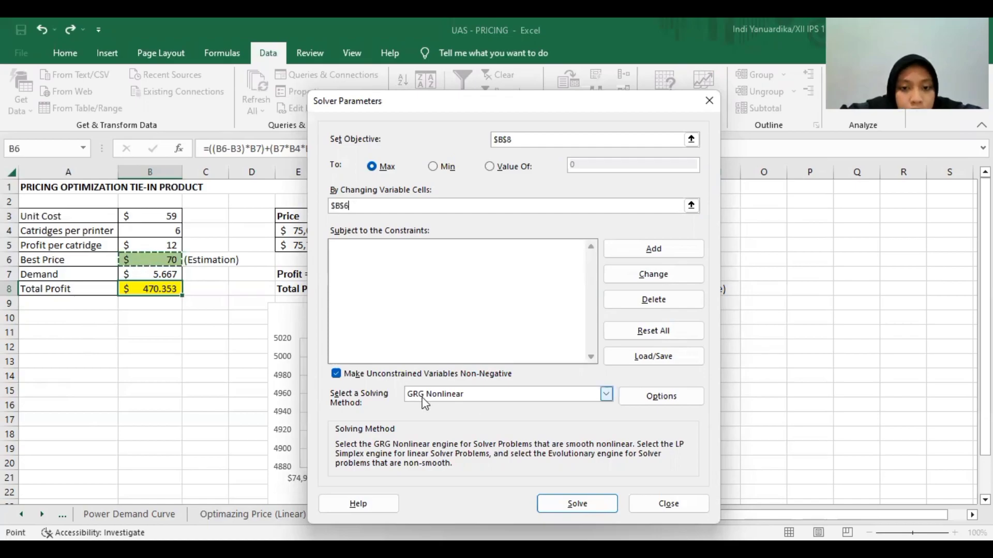
{"action": "left_click", "coordinate": [581, 506]}
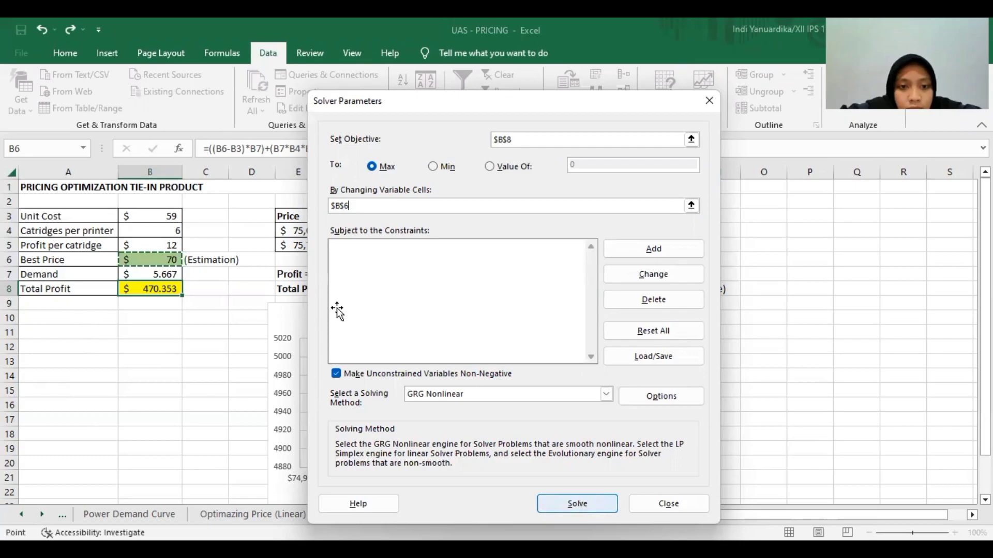
{"action": "left_click", "coordinate": [337, 312]}
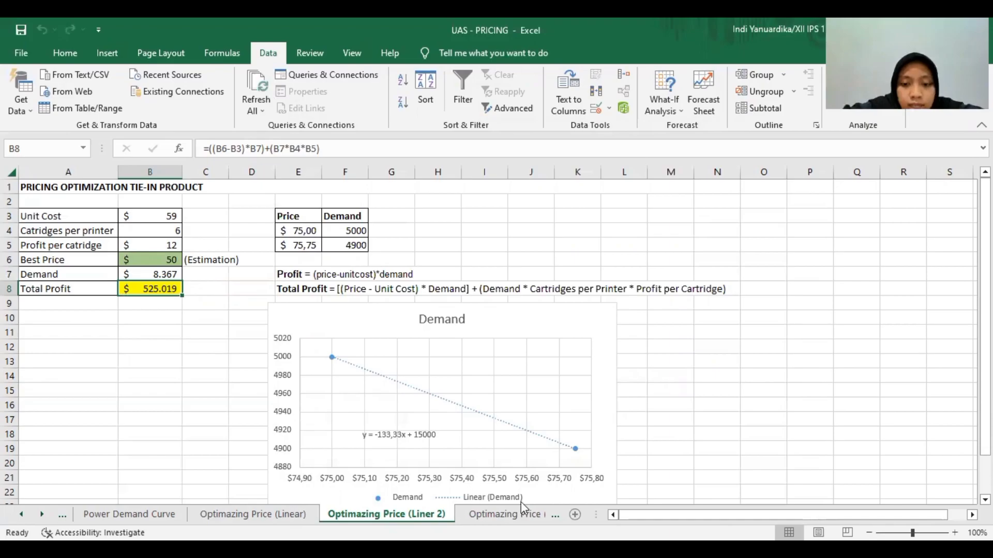
On the Optimazing Price (Polynomial) sheet, insert a scatter chart of the price and demand table C4:D7.
{"action": "left_click", "coordinate": [494, 517]}
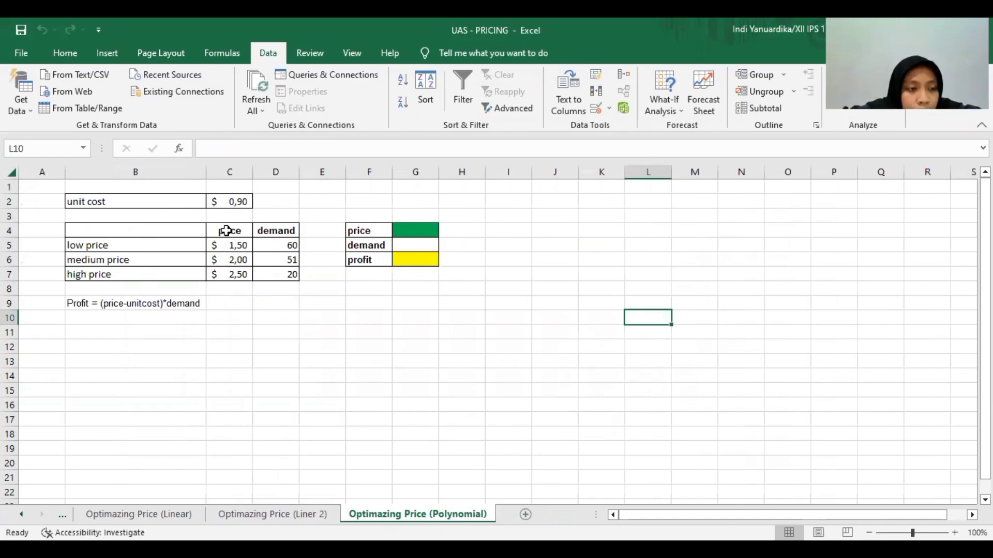
{"action": "left_click_drag", "start_coordinate": [227, 230], "coordinate": [265, 271]}
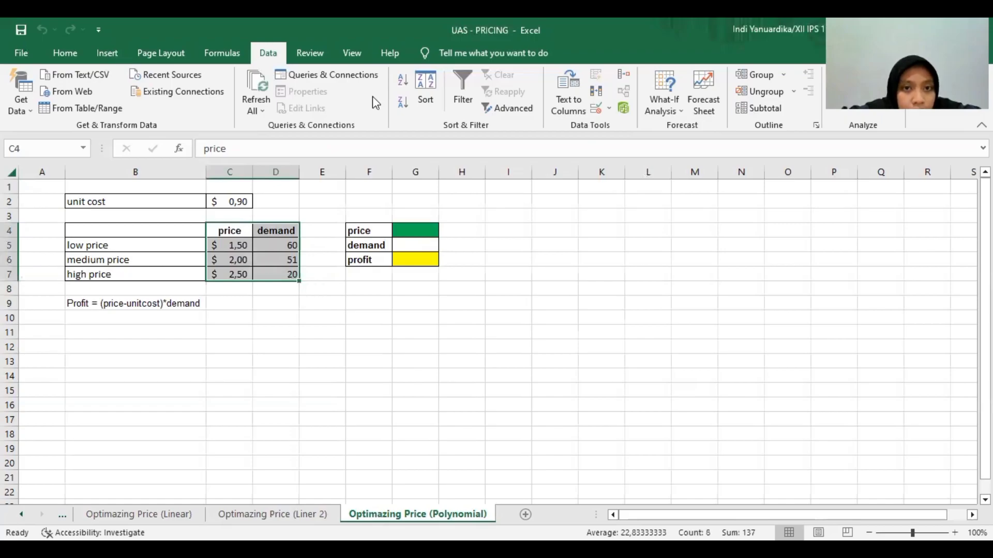
{"action": "left_click", "coordinate": [107, 53]}
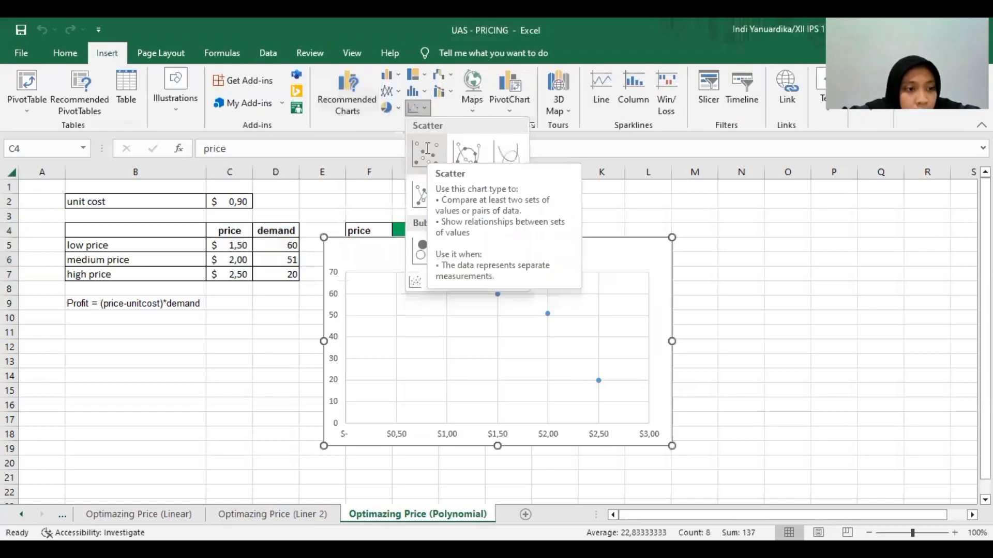
{"action": "left_click", "coordinate": [427, 148]}
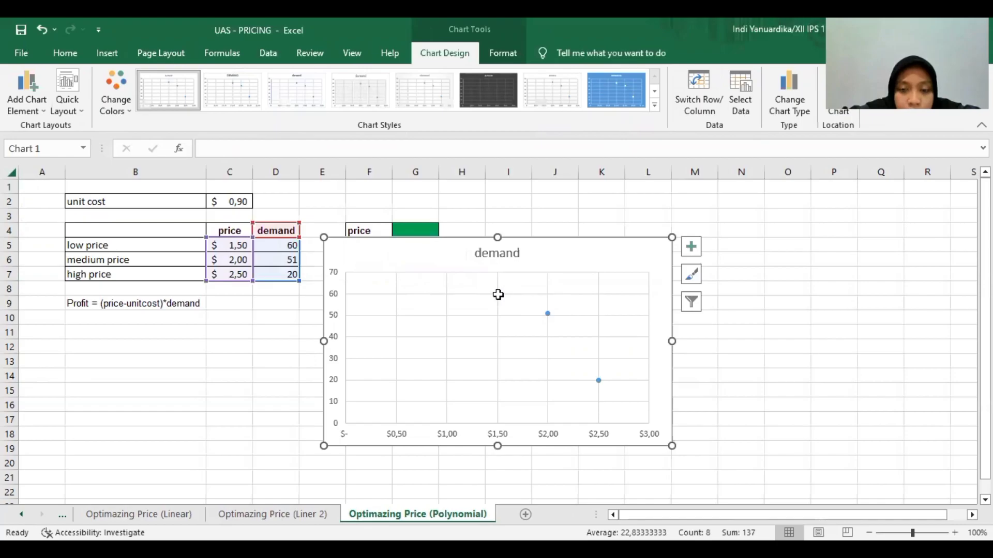
Add a polynomial trendline of order 2 to the demand series and display its equation on the chart.
{"action": "left_click", "coordinate": [497, 294]}
{"action": "right_click", "coordinate": [500, 295]}
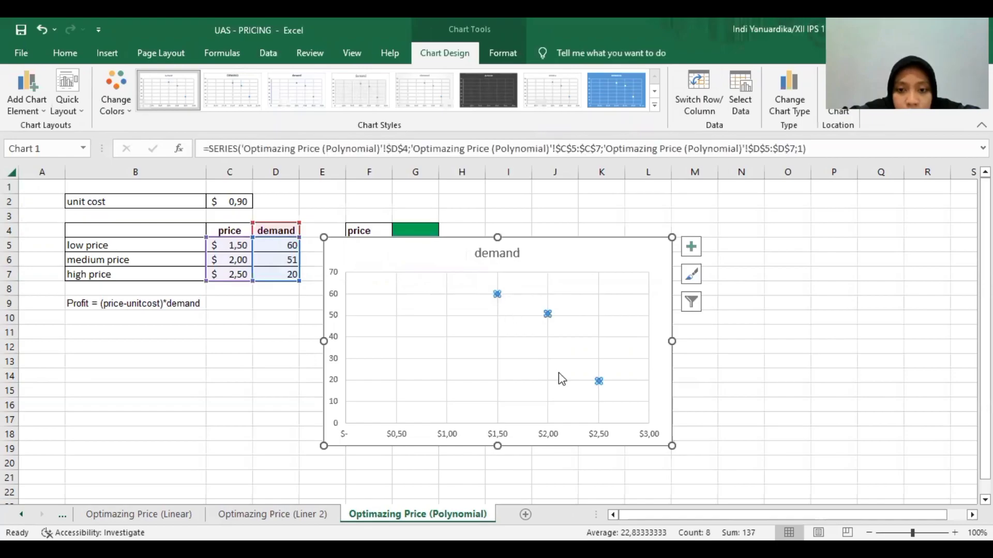
{"action": "left_click", "coordinate": [564, 414]}
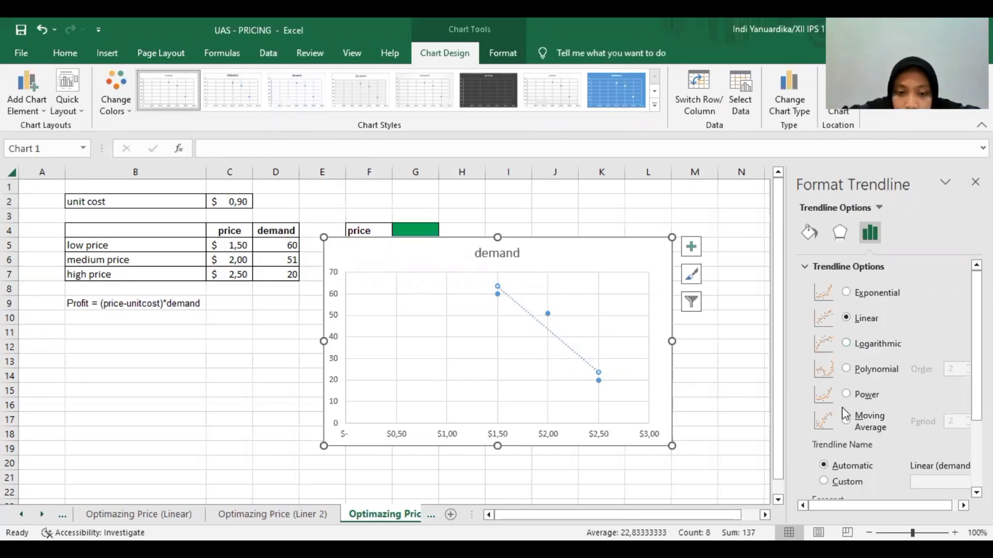
{"action": "left_click", "coordinate": [846, 369]}
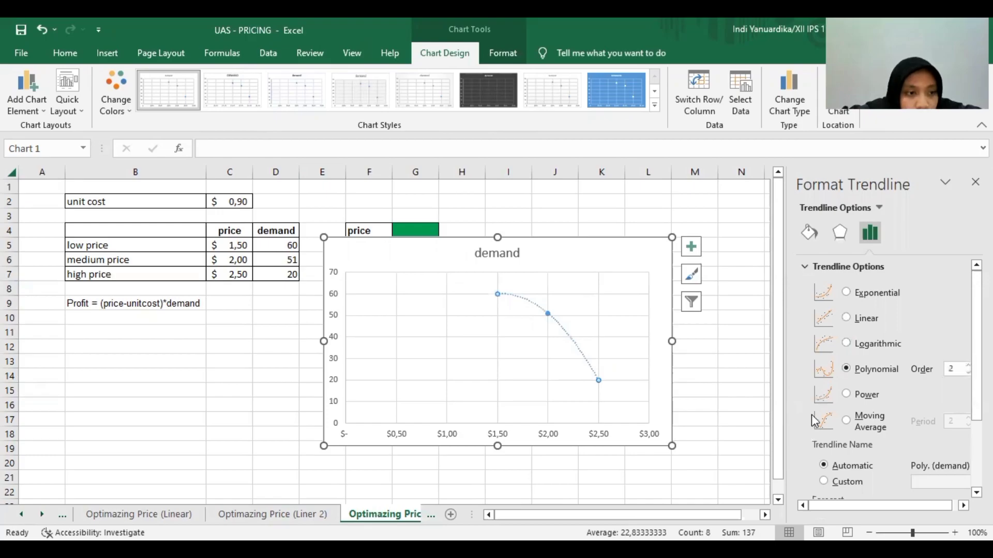
{"action": "scroll", "coordinate": [841, 468], "scroll_direction": "down", "scroll_amount": 1}
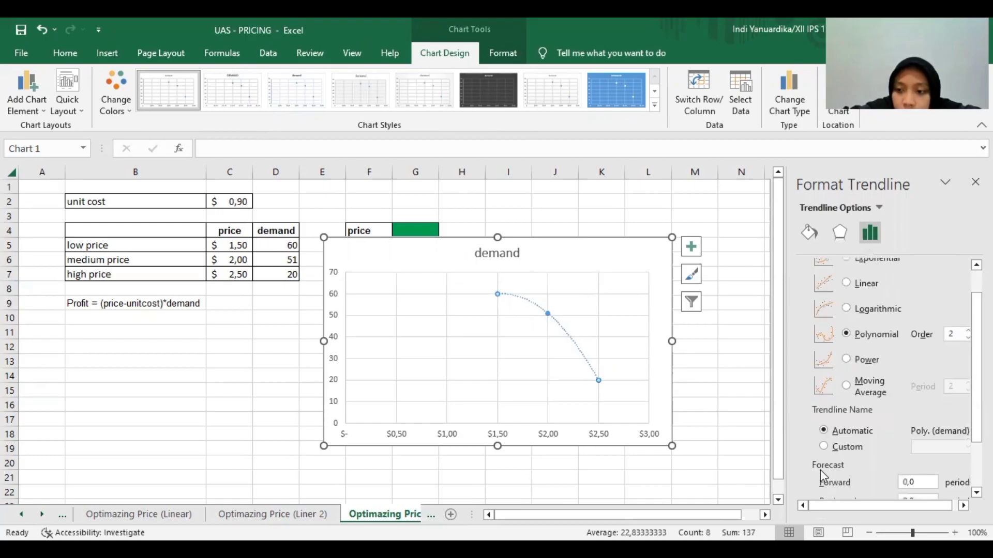
{"action": "scroll", "coordinate": [820, 469], "scroll_direction": "down", "scroll_amount": 2}
{"action": "left_click", "coordinate": [817, 468]}
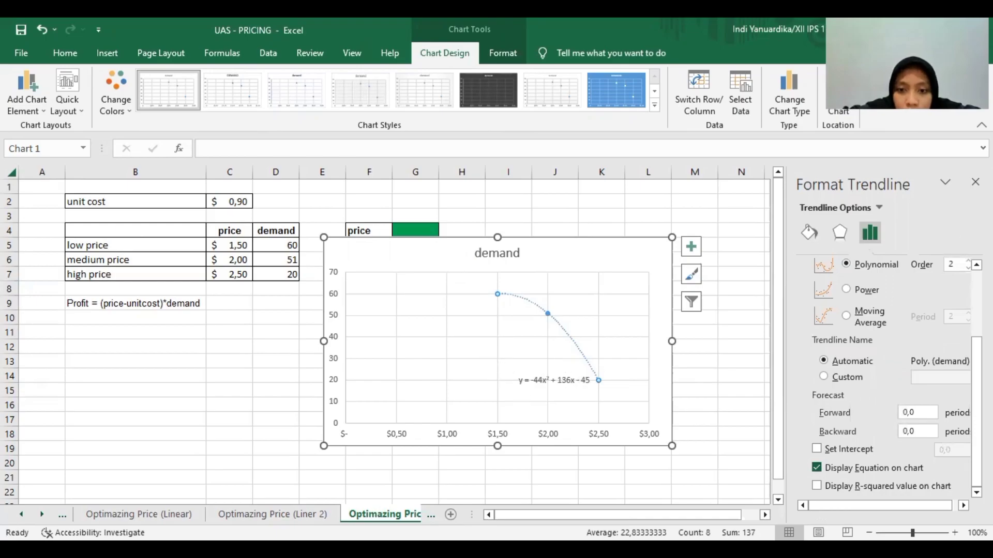
{"action": "left_click", "coordinate": [976, 182]}
Move the demand chart below the tables, starting around row 9, and shift the equation label away from the curve toward the chart's middle.
{"action": "left_click_drag", "start_coordinate": [614, 243], "coordinate": [550, 299]}
{"action": "left_click", "coordinate": [488, 443]}
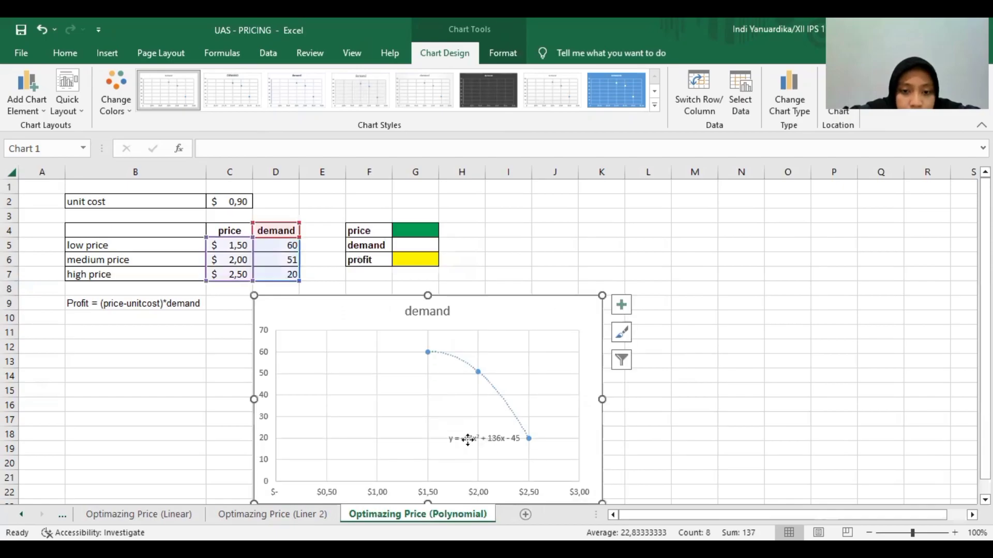
{"action": "left_click_drag", "start_coordinate": [468, 439], "coordinate": [428, 439]}
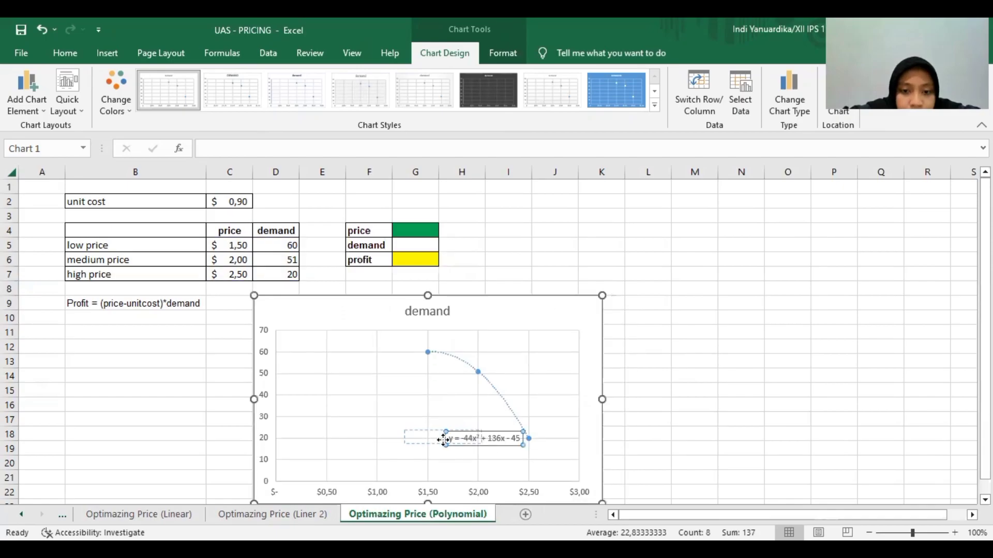
{"action": "left_click", "coordinate": [627, 419]}
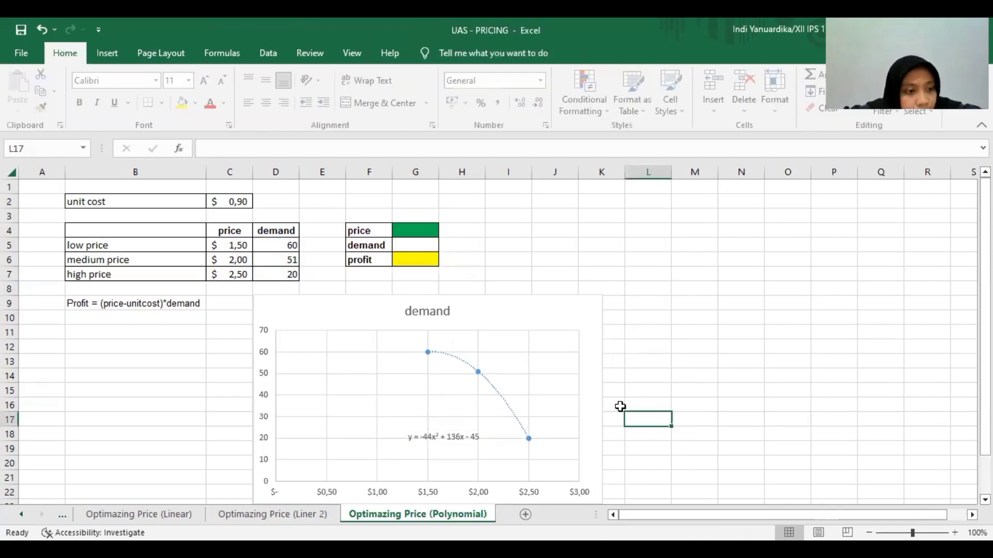
Enter a price of 1,50 in the green price cell G4.
{"action": "left_click", "coordinate": [469, 437]}
{"action": "left_click", "coordinate": [539, 257]}
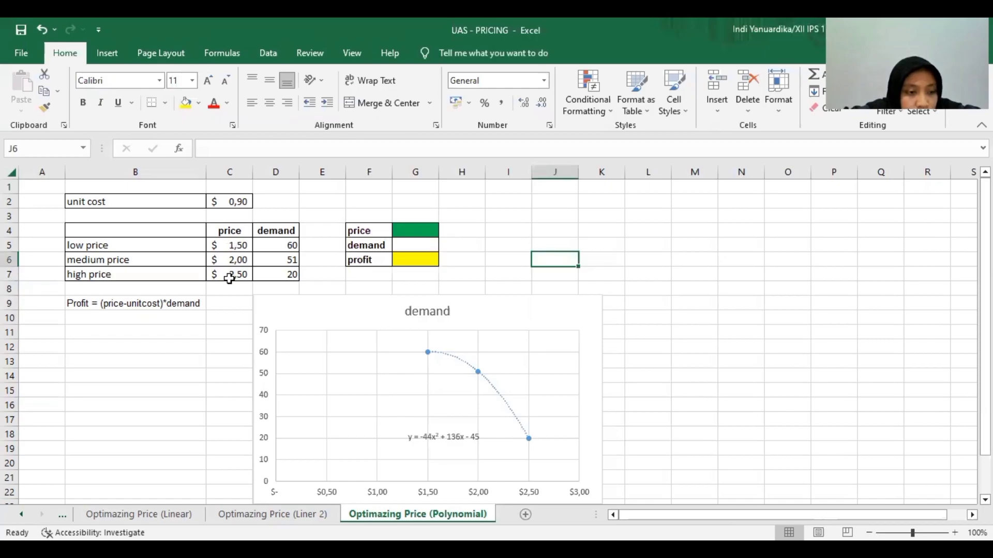
{"action": "left_click", "coordinate": [406, 231]}
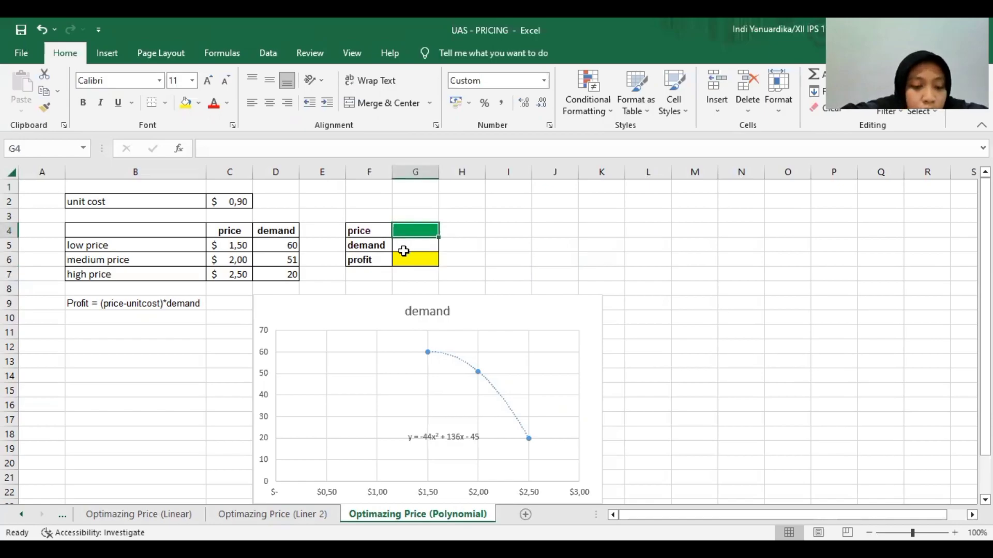
{"action": "type", "text": "1,5"}
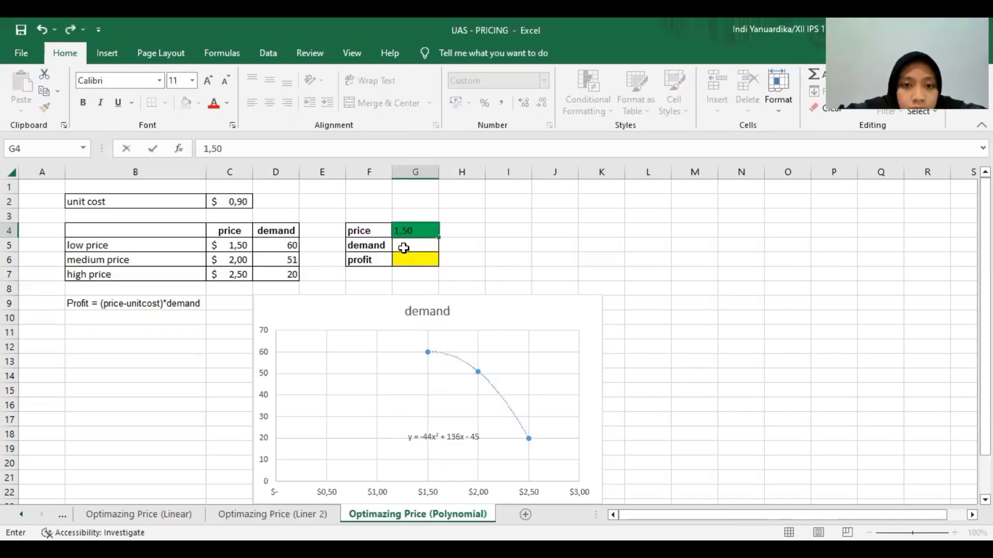
Enter the demand formula =-44*G4^2+136*G4-45 from the trendline equation in cell G5.
{"action": "left_click", "coordinate": [405, 250]}
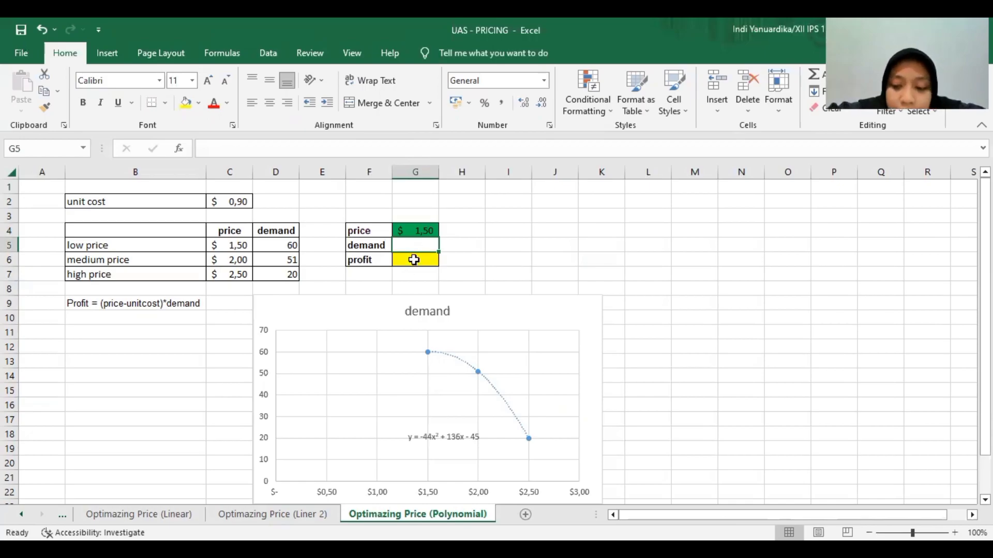
{"action": "type", "text": "="}
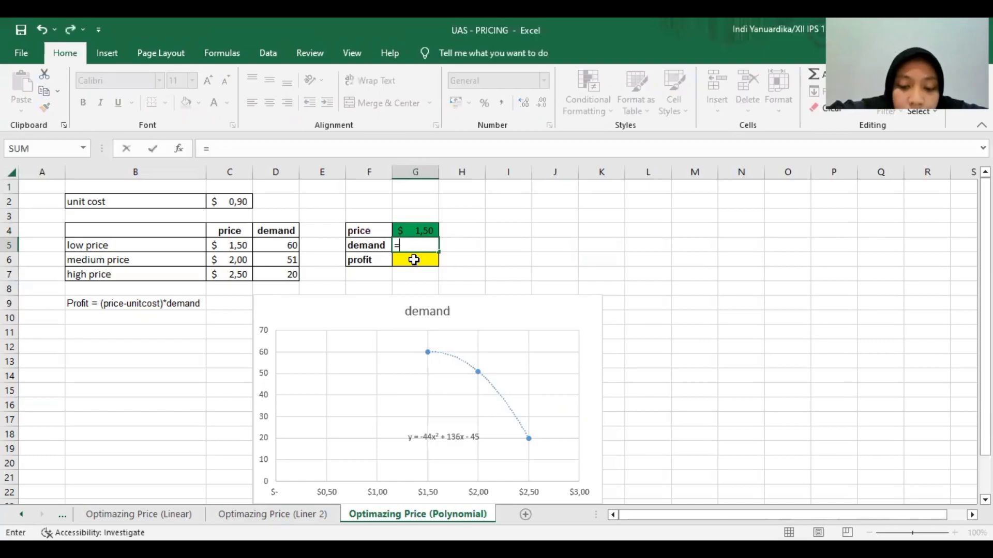
{"action": "type", "text": "-44"}
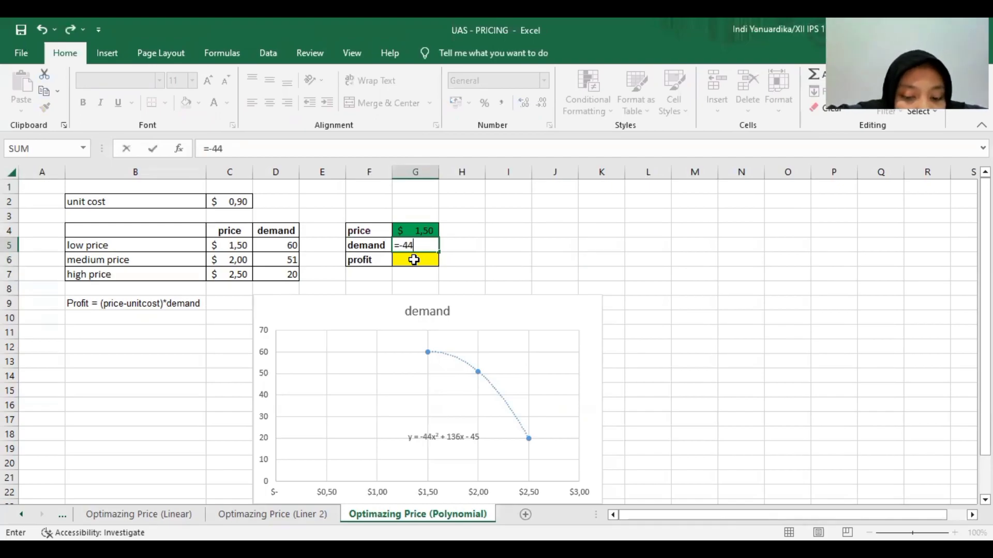
{"action": "type", "text": "*"}
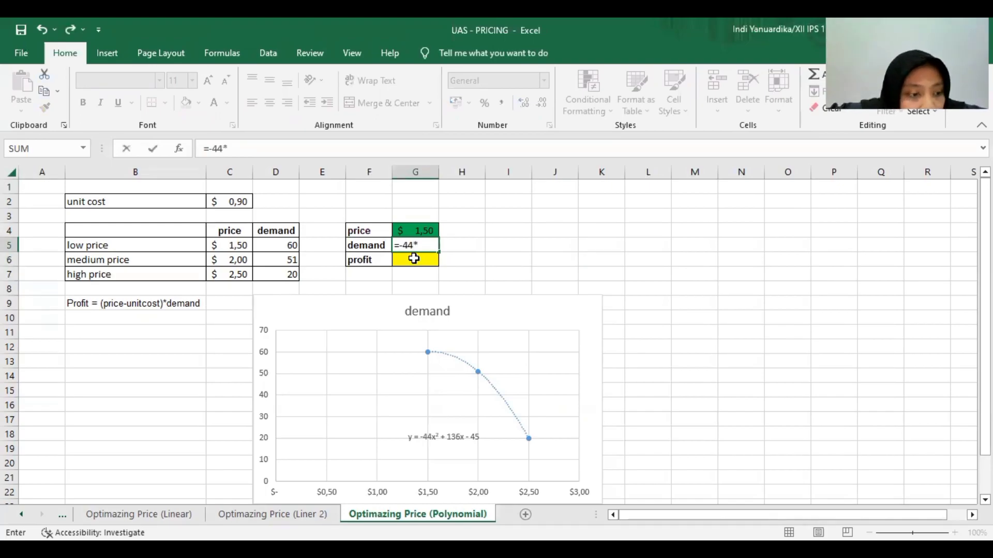
{"action": "left_click", "coordinate": [424, 230]}
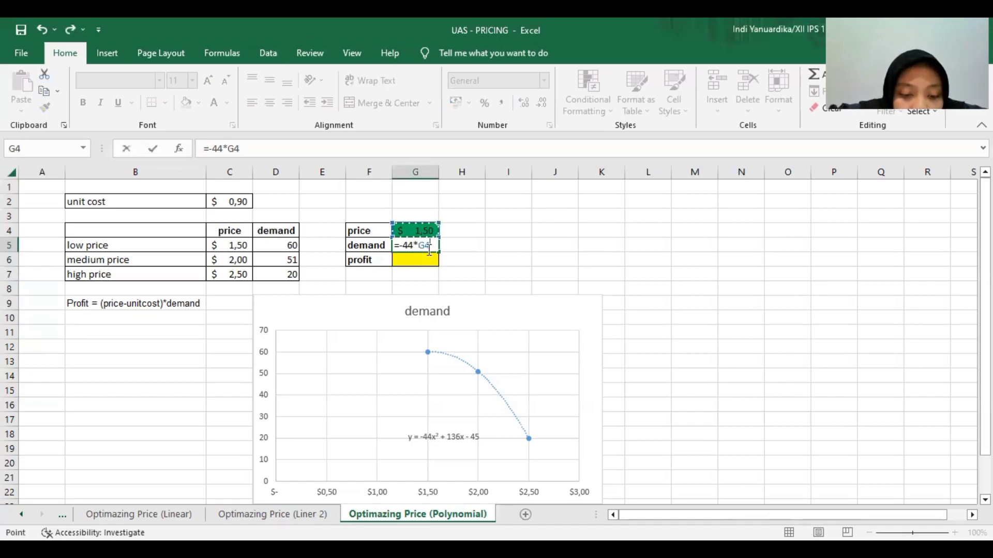
{"action": "type", "text": "^"}
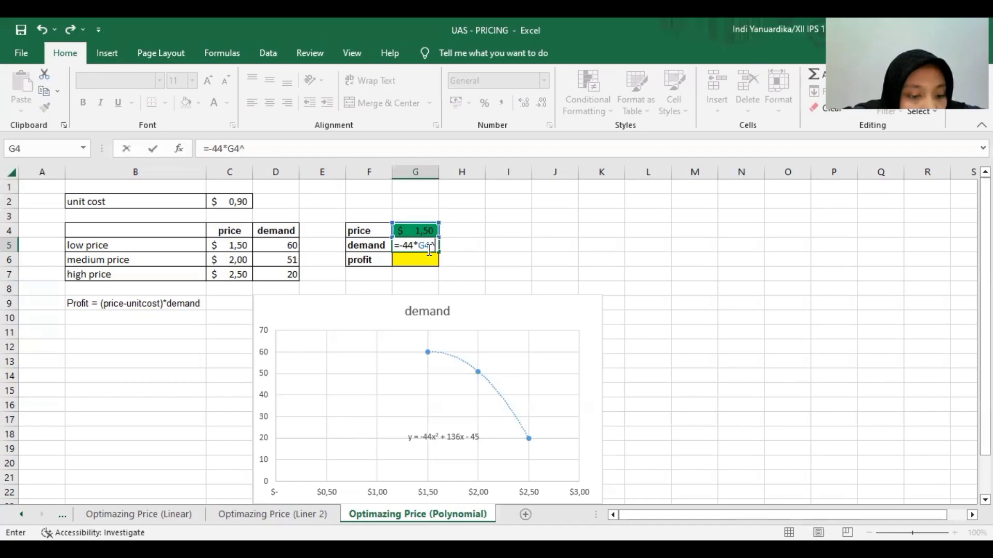
{"action": "type", "text": "2+"}
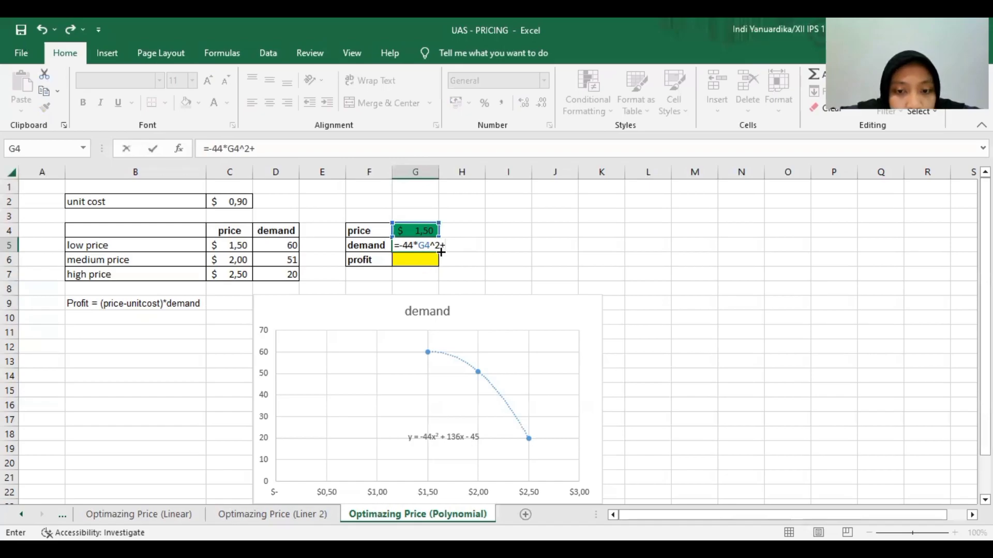
{"action": "type", "text": "136"}
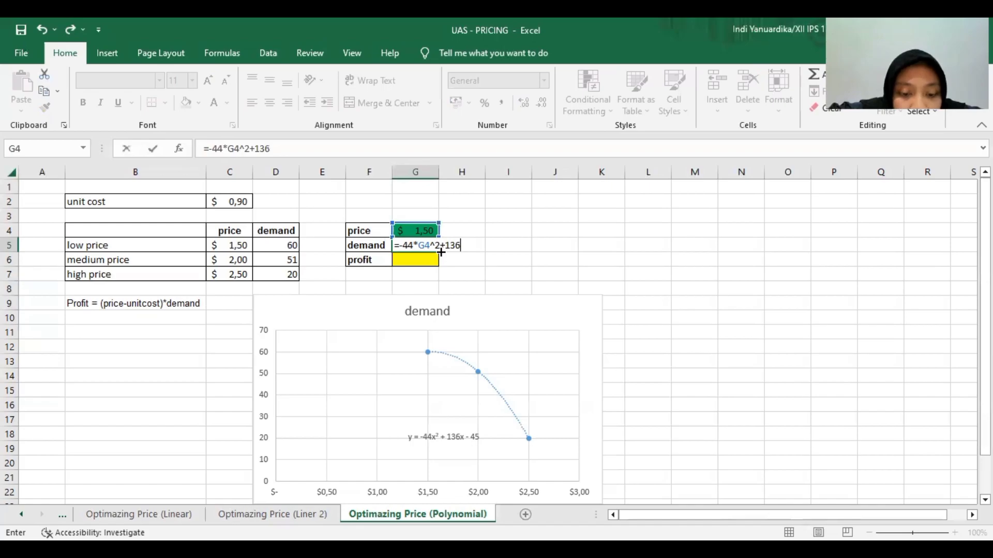
{"action": "type", "text": "*"}
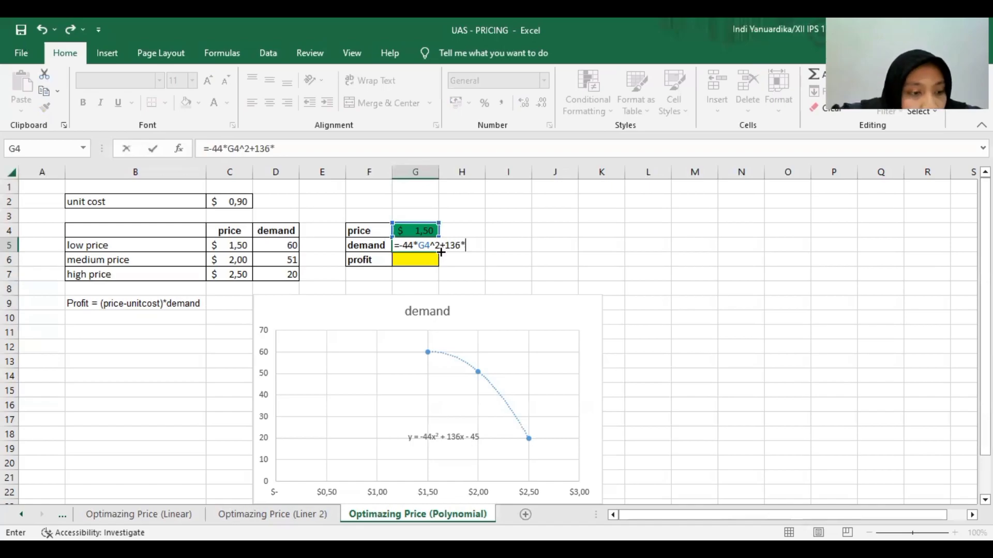
{"action": "left_click", "coordinate": [427, 230]}
{"action": "type", "text": "-45"}
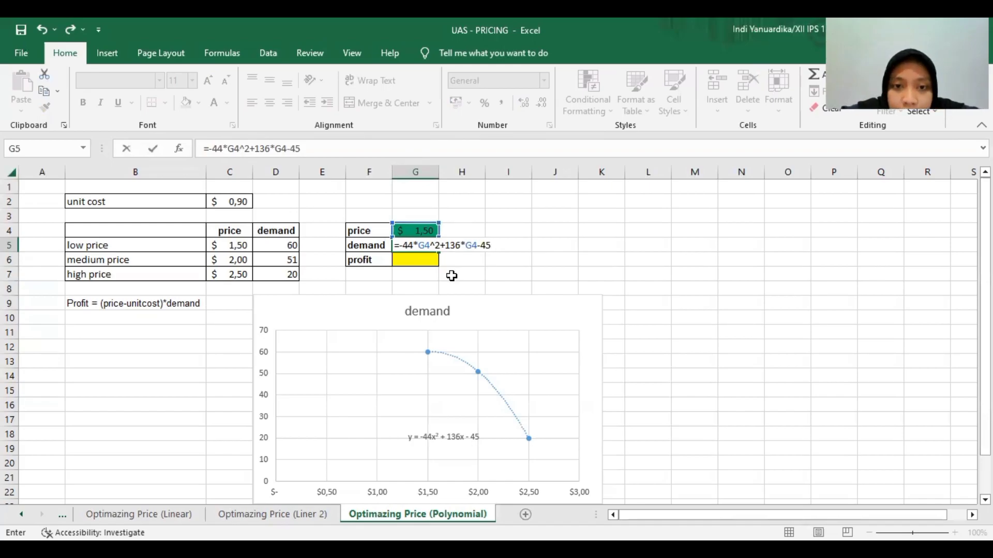
{"action": "key", "text": "Return"}
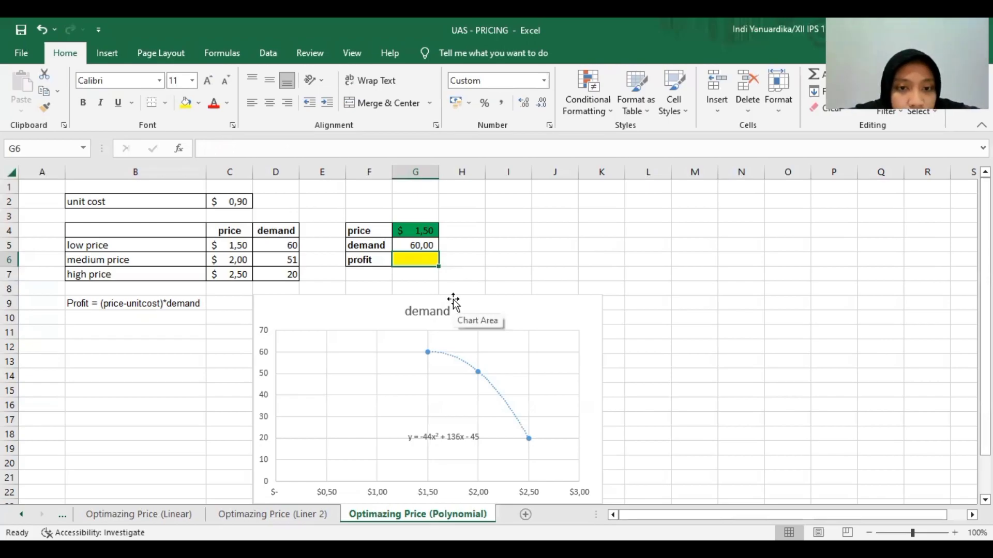
Enter the profit formula =(G4-C2*G5) in cell G6.
{"action": "type", "text": "="}
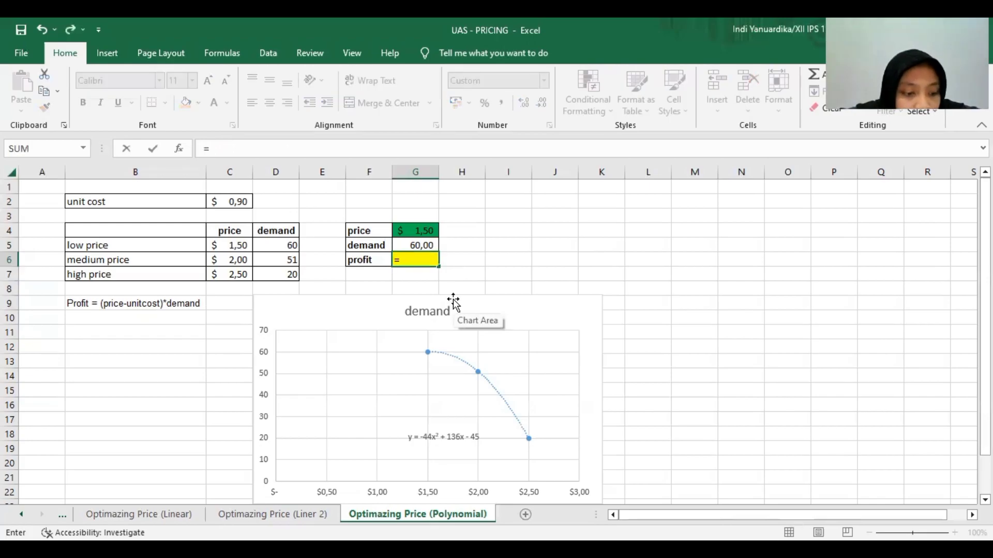
{"action": "type", "text": "("}
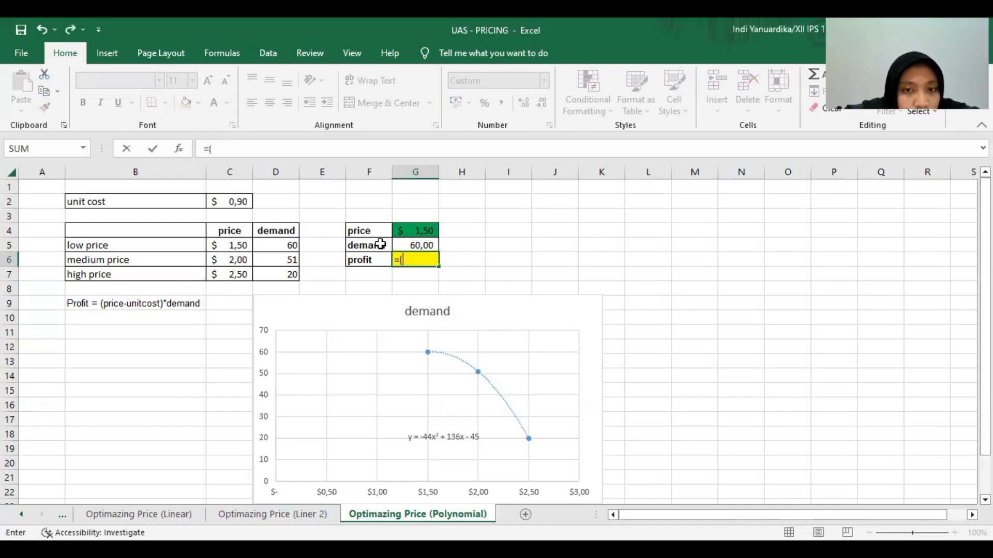
{"action": "left_click", "coordinate": [415, 232]}
{"action": "type", "text": "="}
{"action": "key", "text": "BackSpace"}
{"action": "type", "text": "_"}
{"action": "key", "text": "BackSpace"}
{"action": "type", "text": "-"}
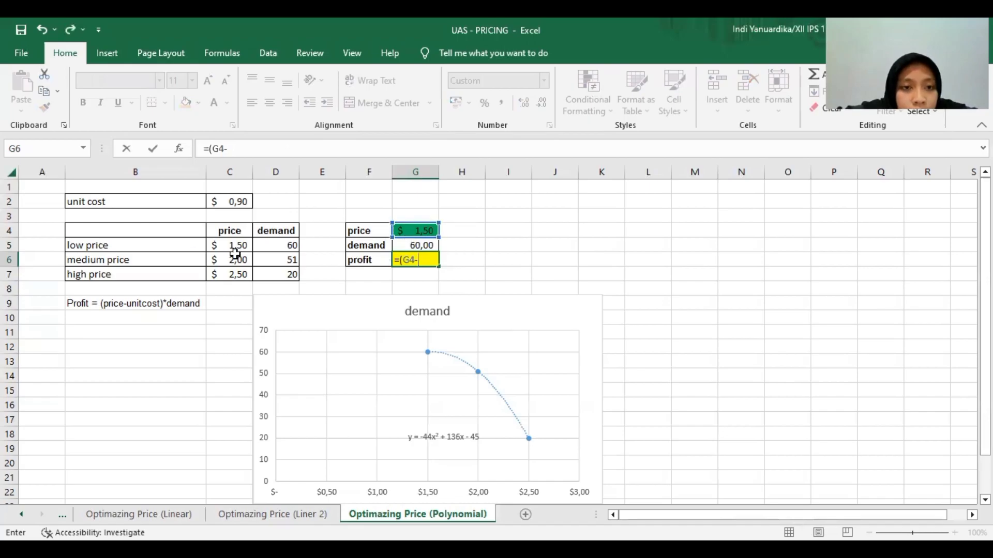
{"action": "left_click", "coordinate": [228, 198]}
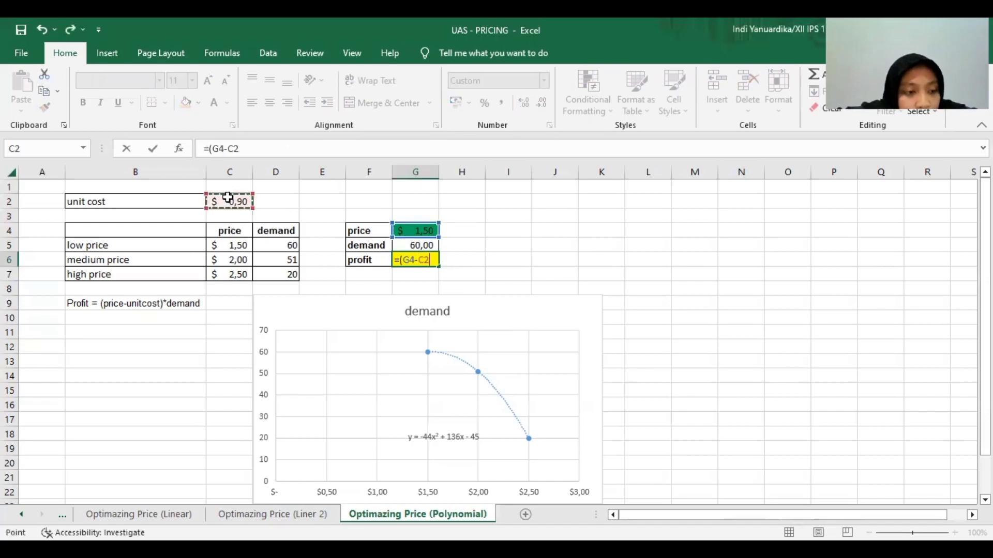
{"action": "type", "text": ")"}
{"action": "type", "text": "*"}
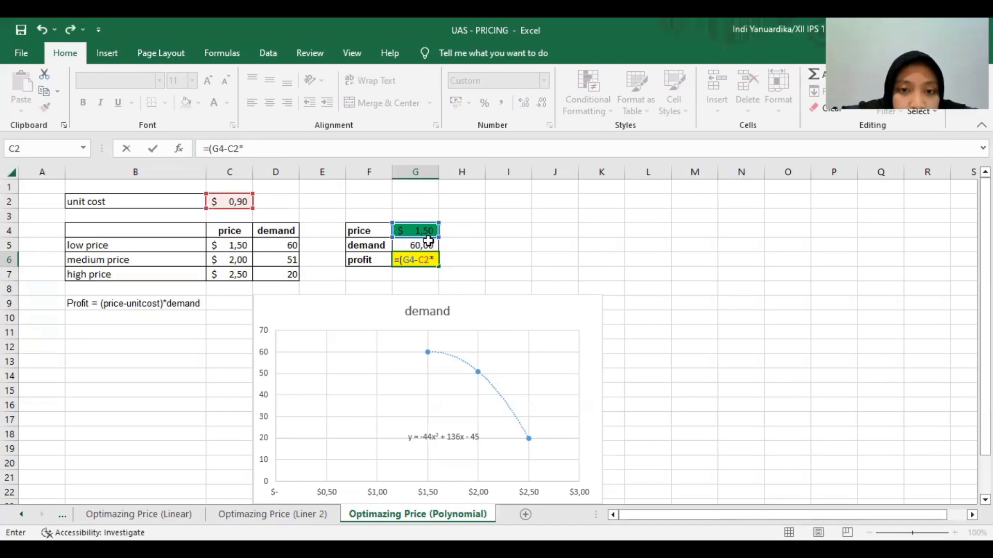
{"action": "left_click", "coordinate": [428, 240]}
{"action": "type", "text": ")"}
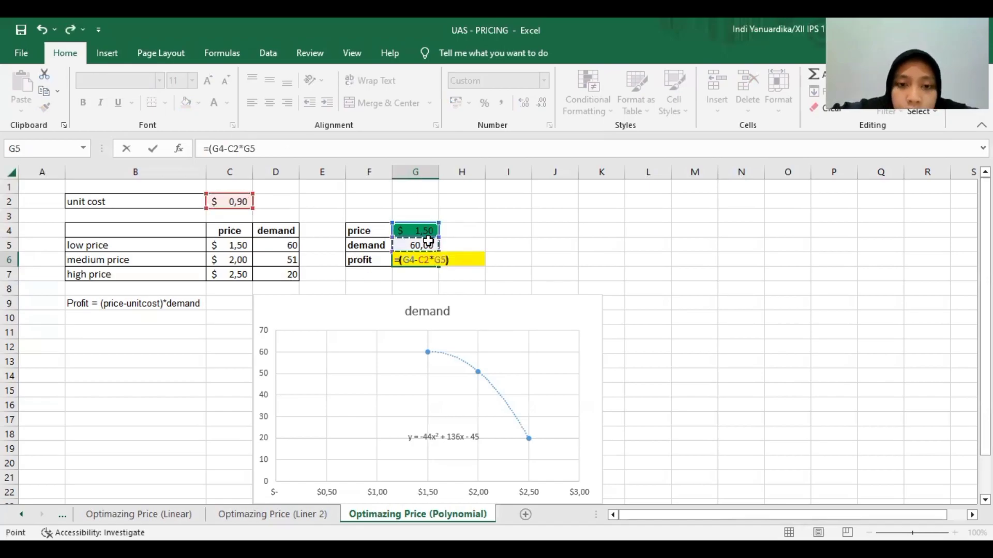
{"action": "key", "text": "Return"}
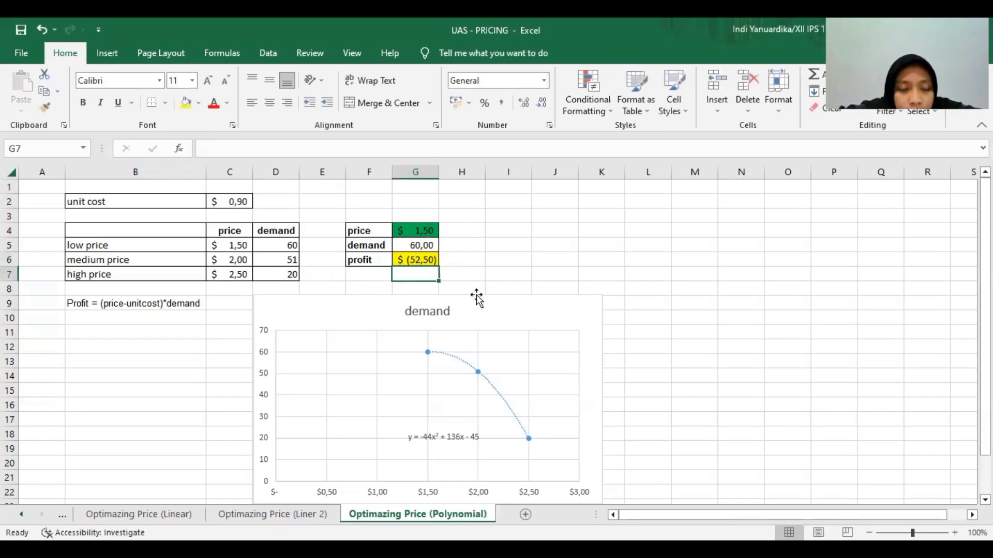
Remove the parentheses from the profit formula in G6 so it reads =G4-C2*G5.
{"action": "key", "text": "Up"}
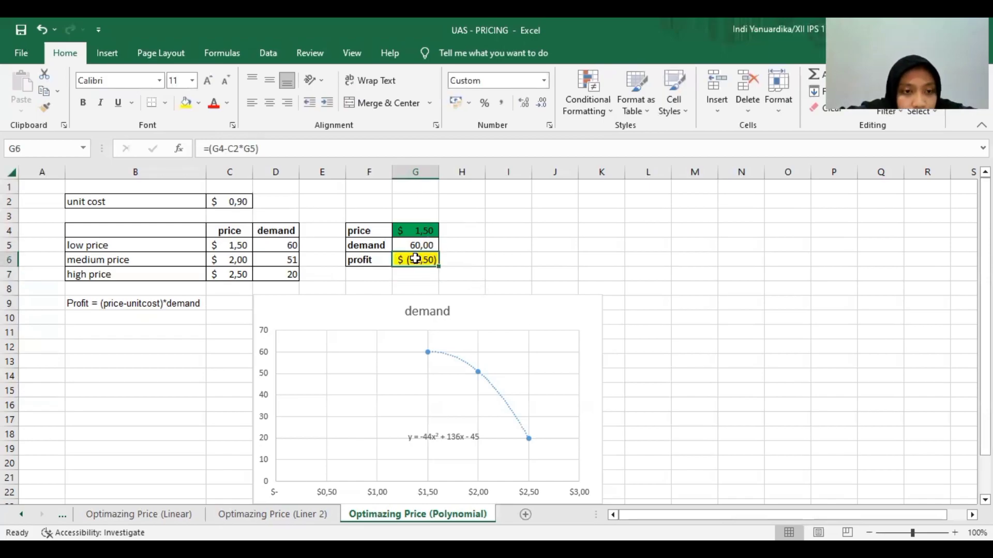
{"action": "left_click", "coordinate": [262, 150]}
{"action": "key", "text": "BackSpace"}
{"action": "left_click", "coordinate": [223, 155]}
{"action": "key", "text": "BackSpace"}
{"action": "left_click", "coordinate": [306, 146]}
{"action": "key", "text": "Return"}
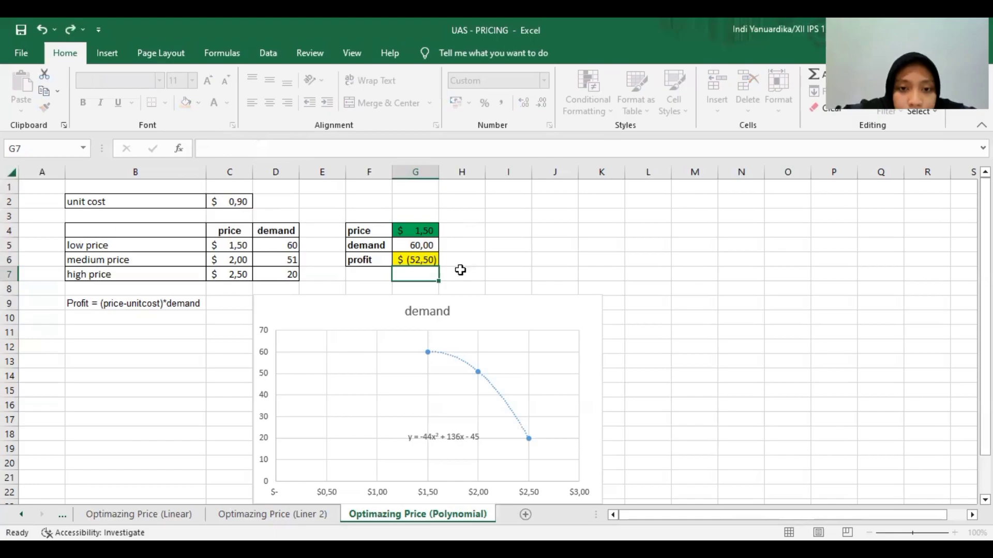
Open Solver from the profit cell G6 and clear its objective and changing variable cells.
{"action": "left_click", "coordinate": [423, 260]}
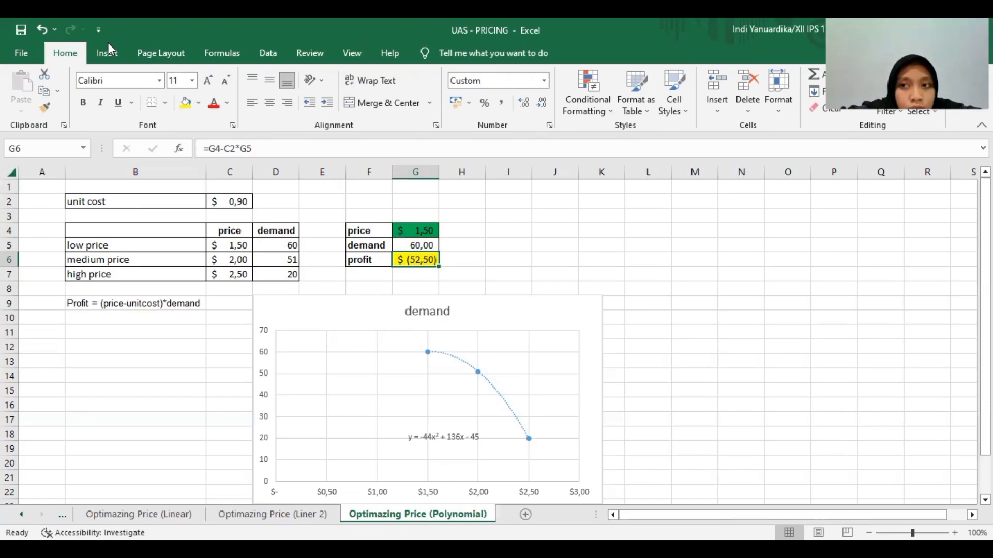
{"action": "left_click", "coordinate": [261, 50]}
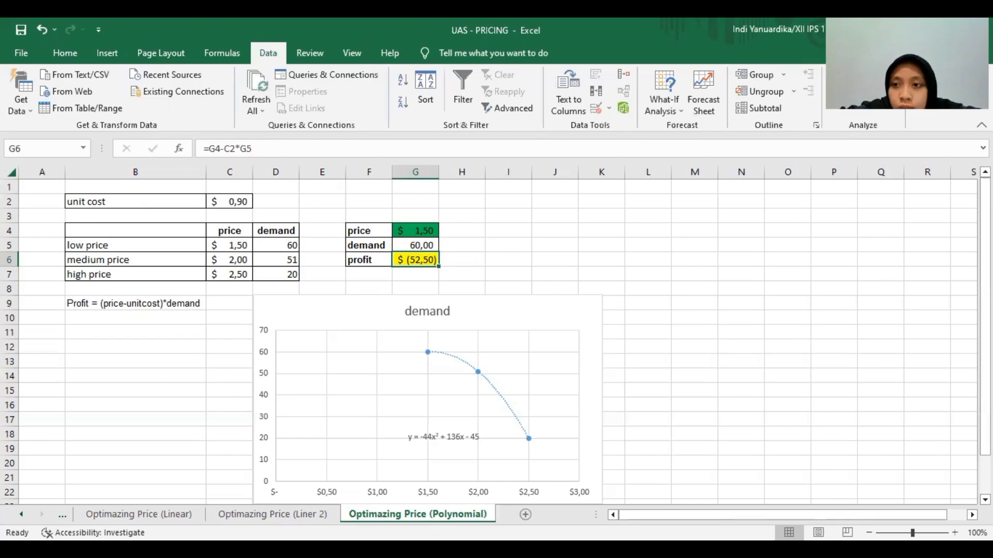
{"action": "key", "text": "Delete"}
{"action": "left_click", "coordinate": [489, 202]}
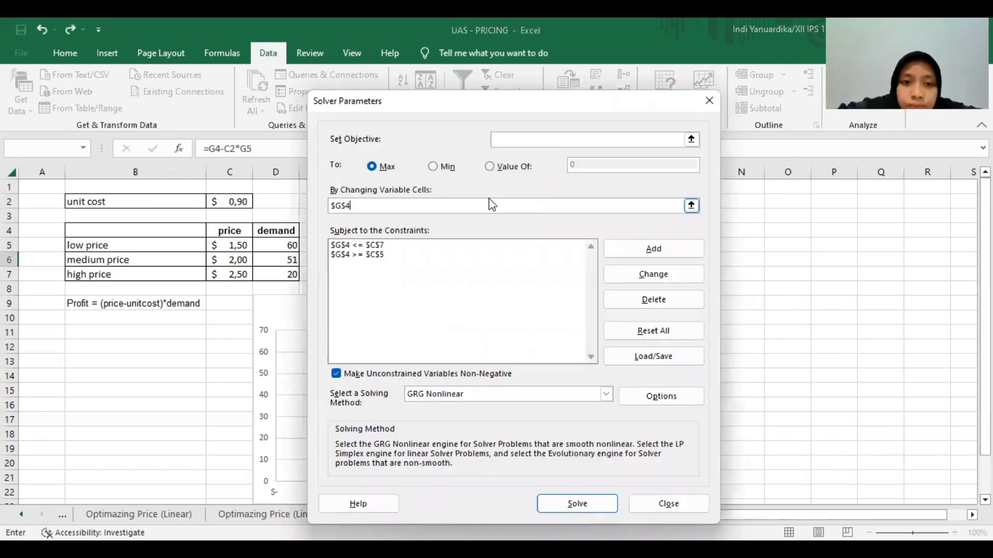
{"action": "key", "text": "BackSpace"}
{"action": "key", "text": "BackSpace"}
{"action": "key", "text": "BackSpace"}
{"action": "key", "text": "BackSpace"}
Set Solver to maximize the profit in G6 by changing the price in G4.
{"action": "left_click", "coordinate": [530, 138]}
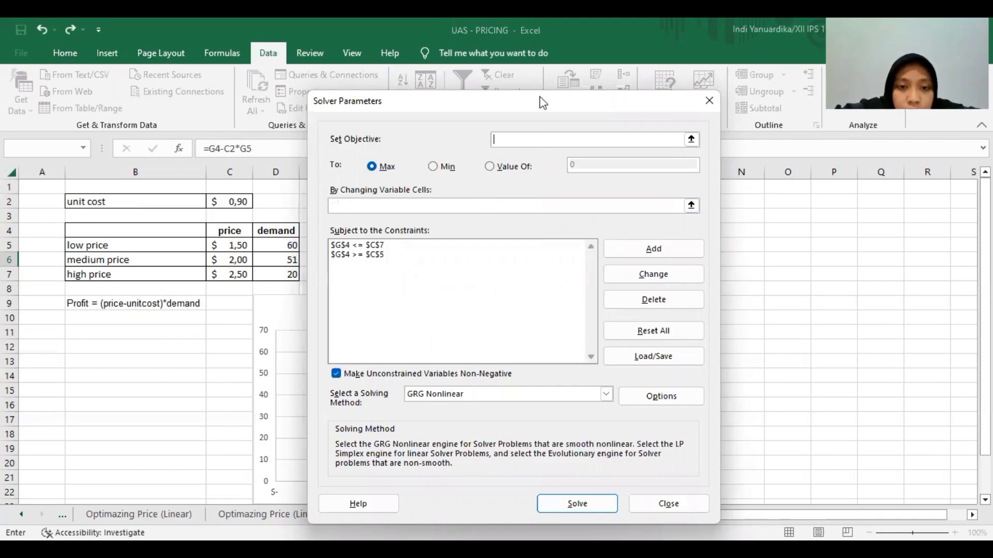
{"action": "left_click", "coordinate": [416, 259]}
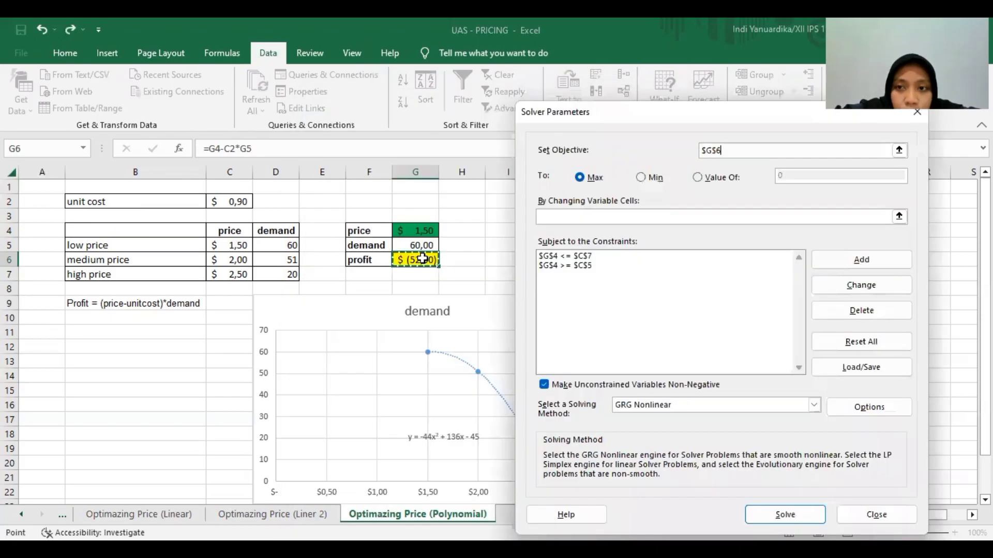
{"action": "left_click", "coordinate": [585, 177]}
{"action": "left_click", "coordinate": [582, 215]}
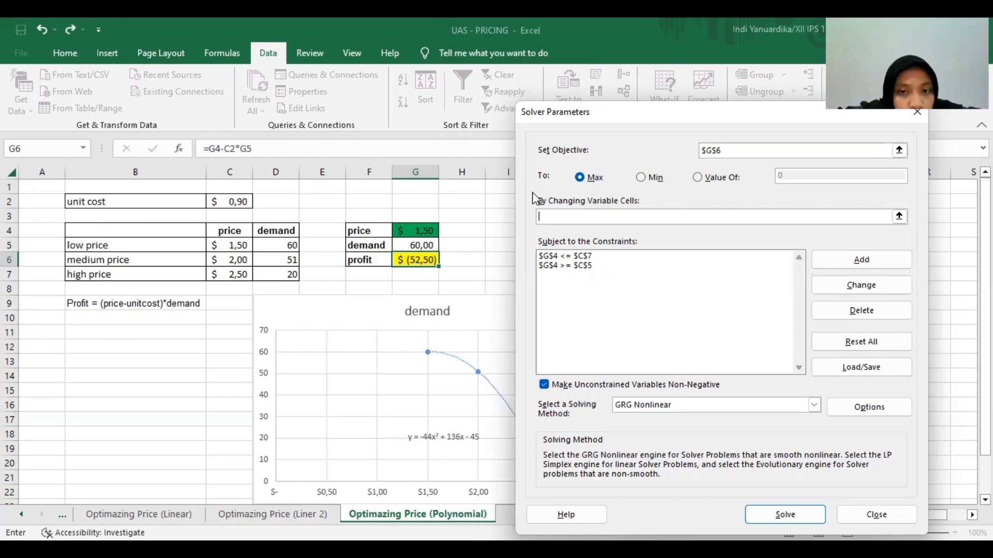
{"action": "left_click", "coordinate": [422, 231]}
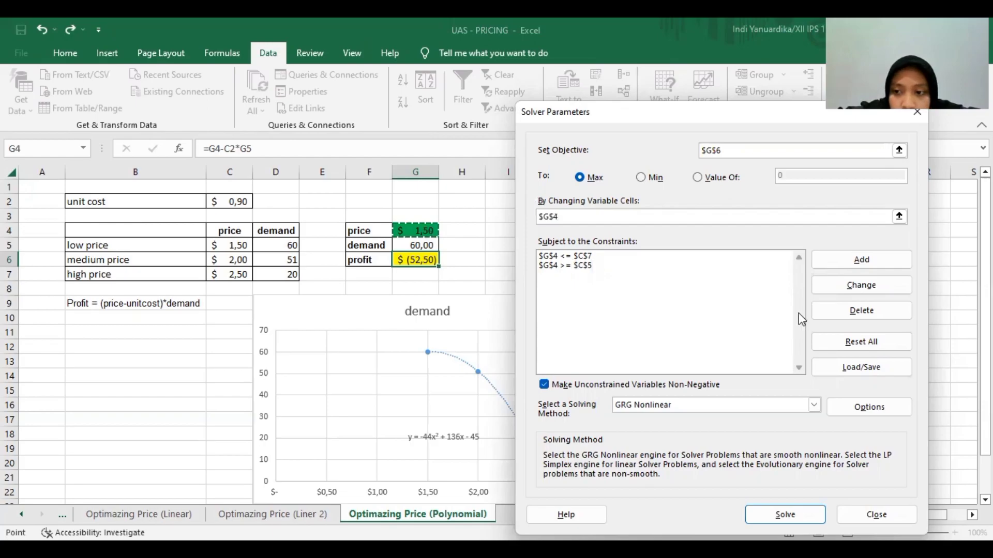
Delete the existing Solver constraints $G$4 <= $C$7 and $G$4 >= $C$5.
{"action": "key", "text": "Tab"}
{"action": "left_click", "coordinate": [856, 310]}
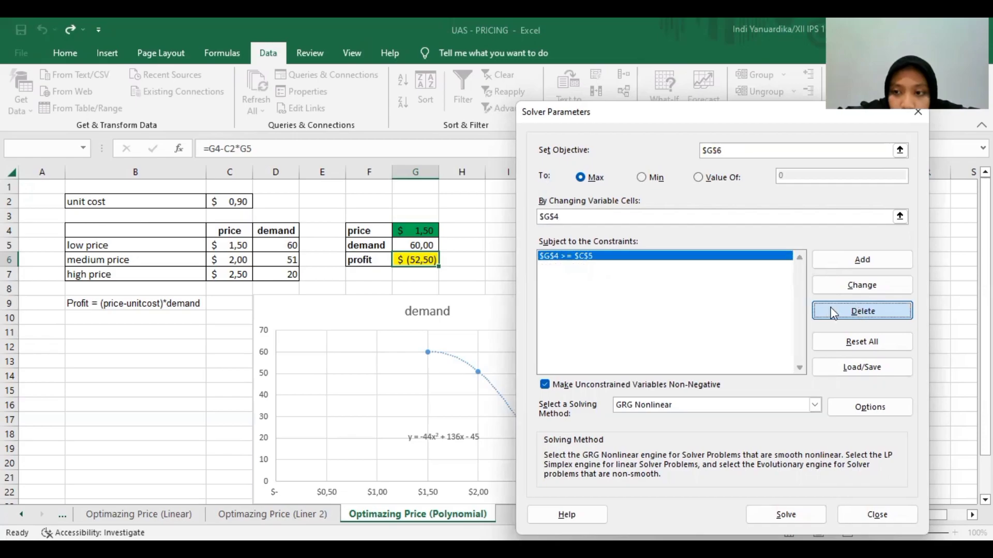
{"action": "left_click", "coordinate": [833, 312]}
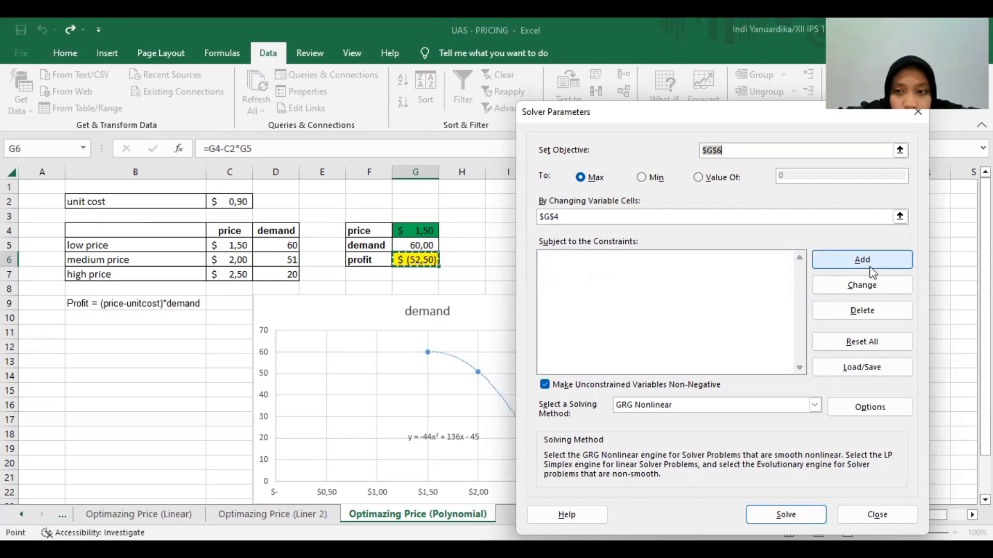
Add a Solver constraint requiring the price in G4 to be >= the low price in C5.
{"action": "left_click", "coordinate": [871, 266]}
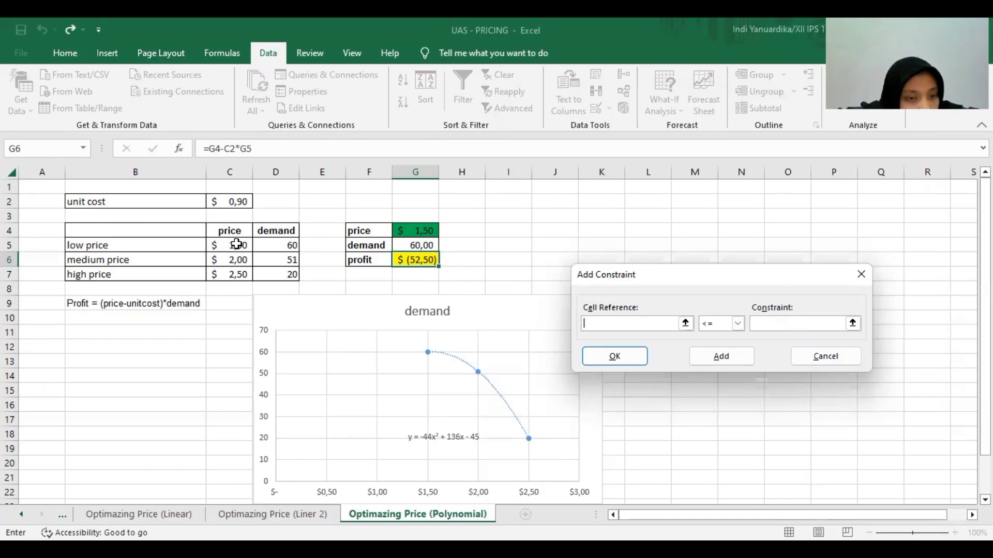
{"action": "left_click", "coordinate": [406, 232]}
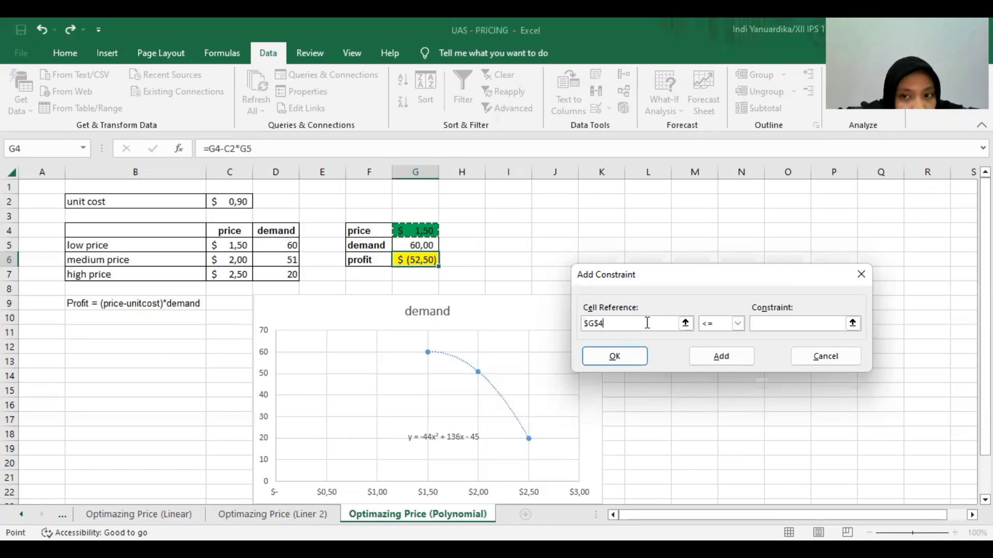
{"action": "left_click", "coordinate": [734, 329]}
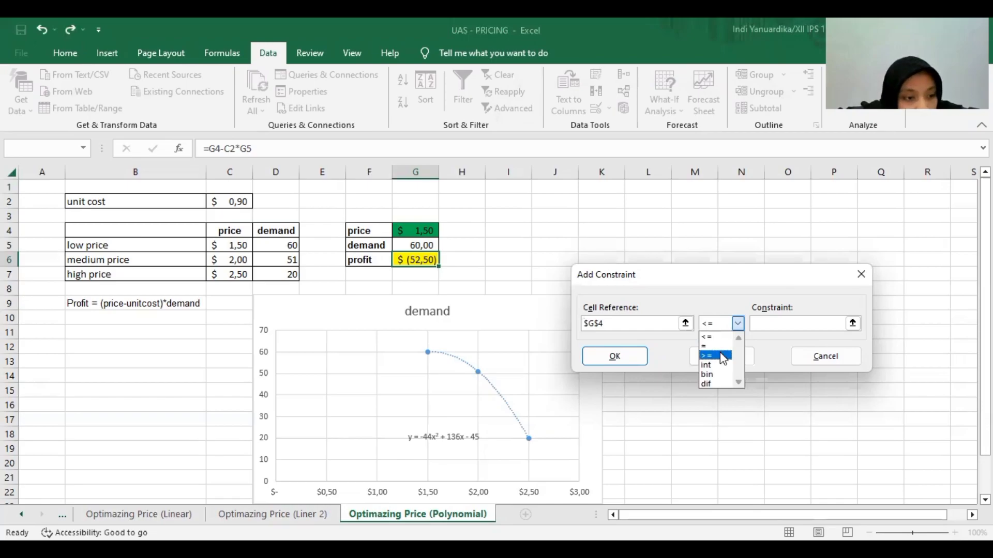
{"action": "left_click", "coordinate": [722, 356]}
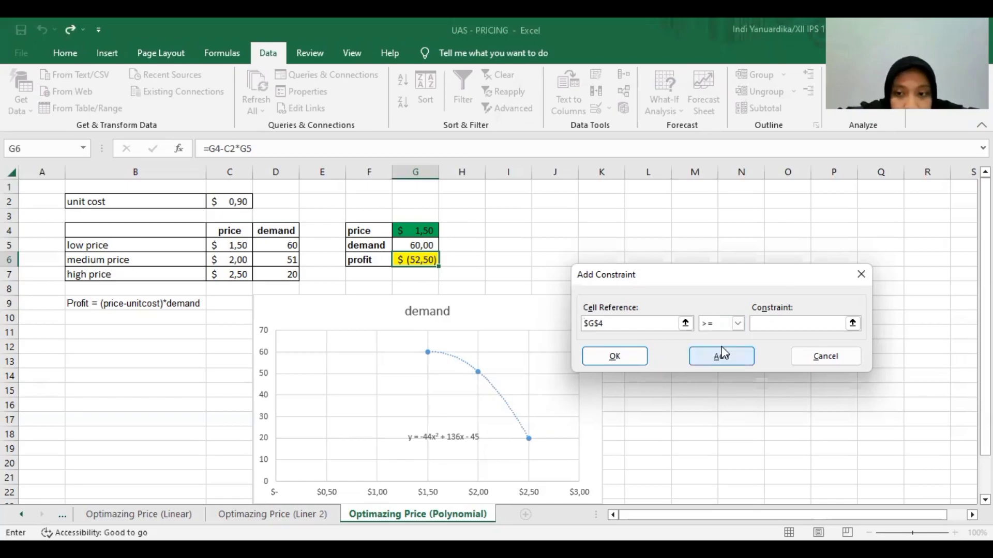
{"action": "left_click", "coordinate": [779, 322]}
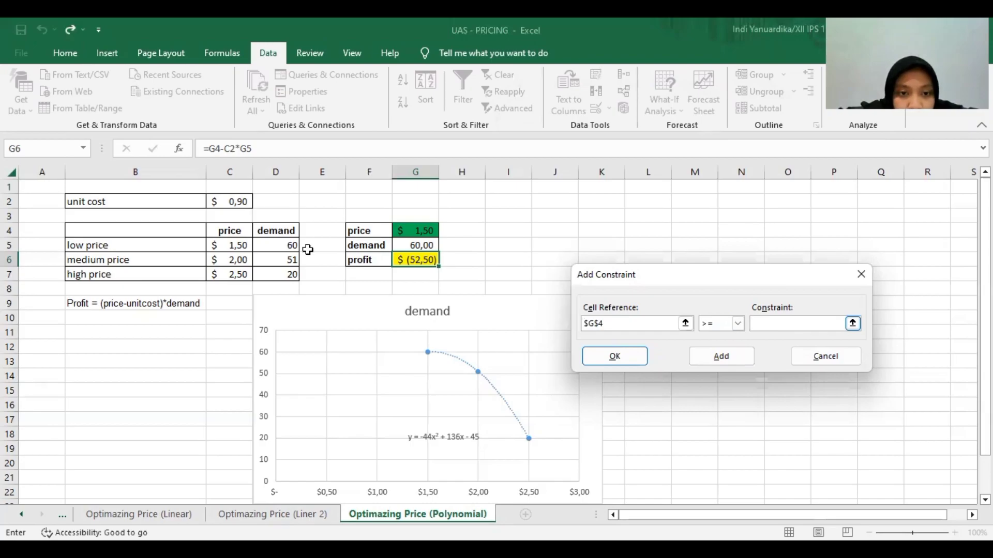
{"action": "left_click", "coordinate": [223, 244]}
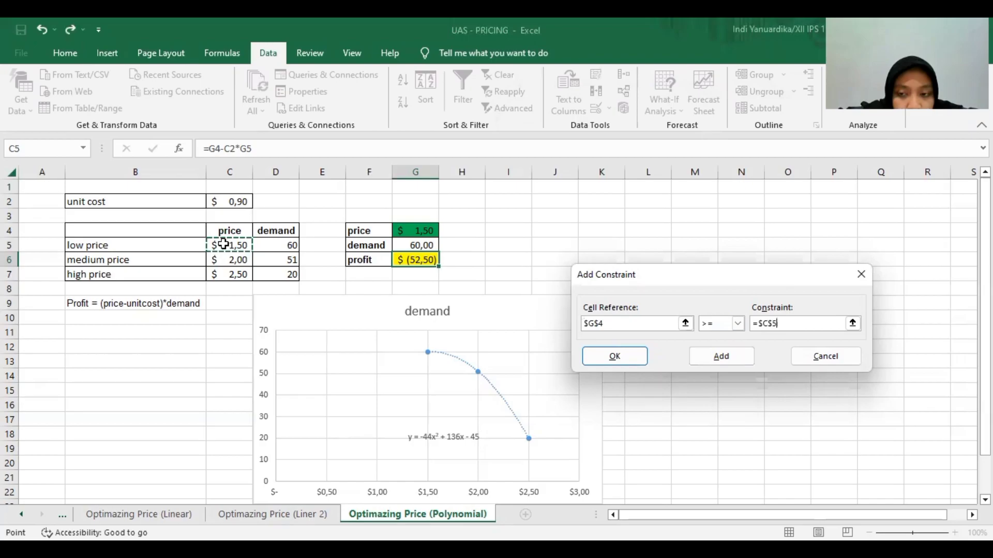
{"action": "left_click", "coordinate": [697, 352]}
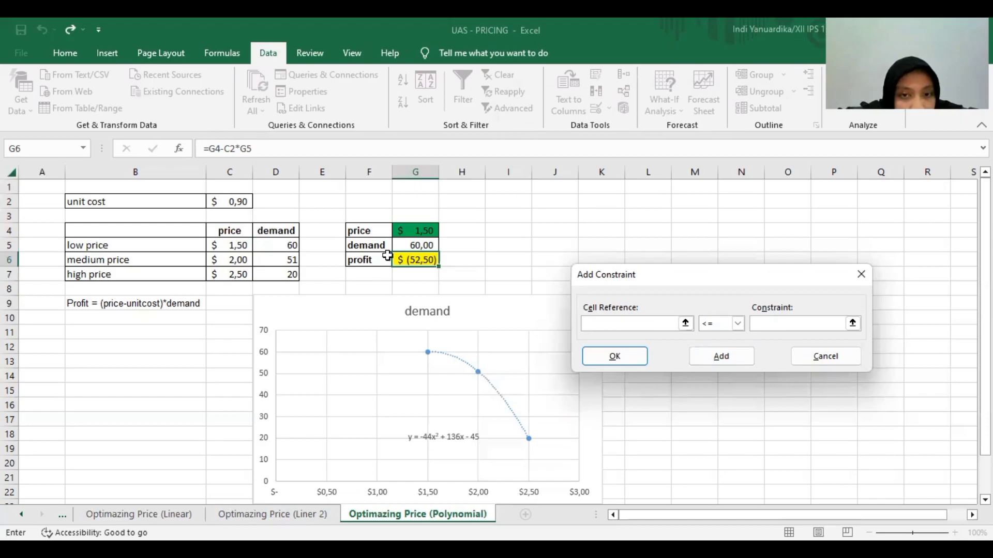
Add a Solver constraint requiring the price in G4 to be <= the high price in C7, and return to the Solver parameters.
{"action": "left_click", "coordinate": [423, 233]}
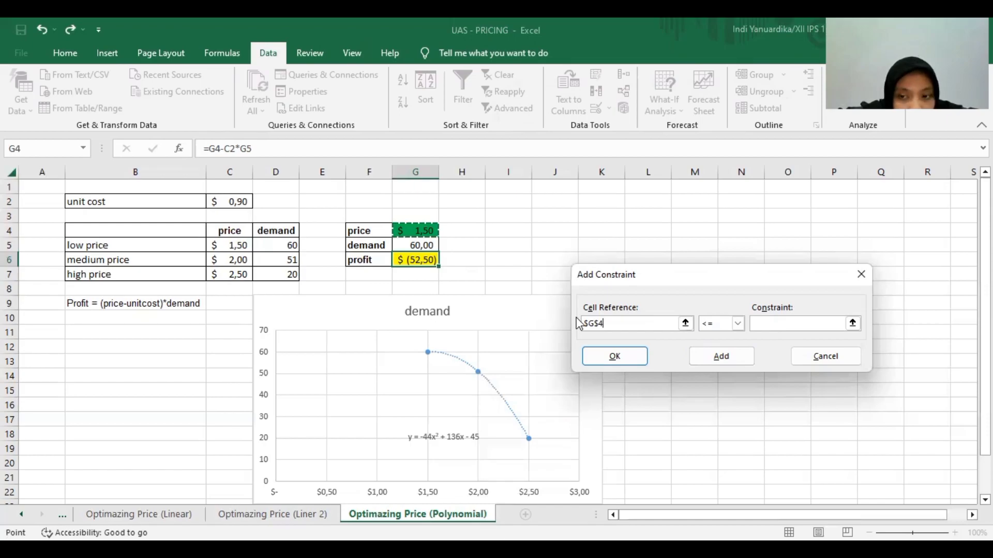
{"action": "left_click", "coordinate": [807, 323]}
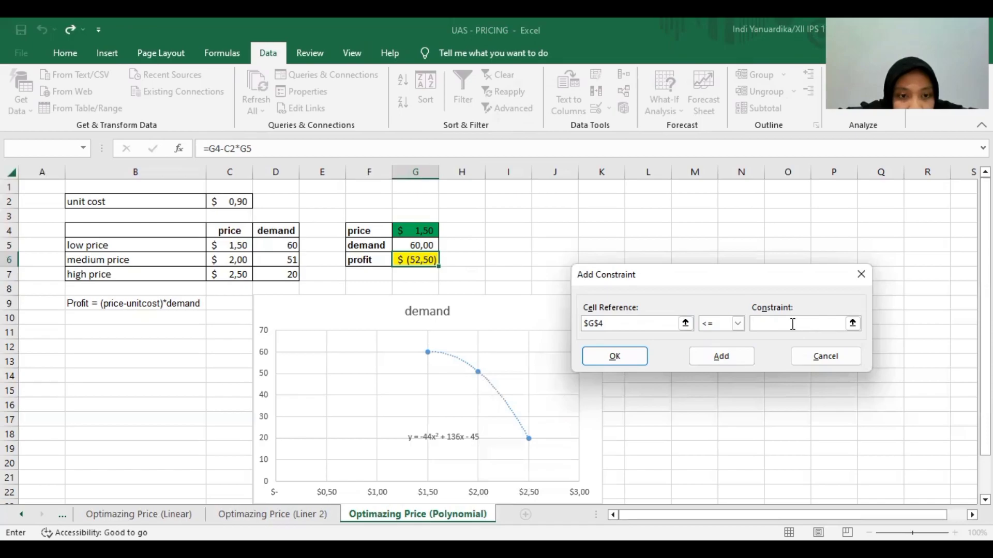
{"action": "left_click", "coordinate": [233, 277]}
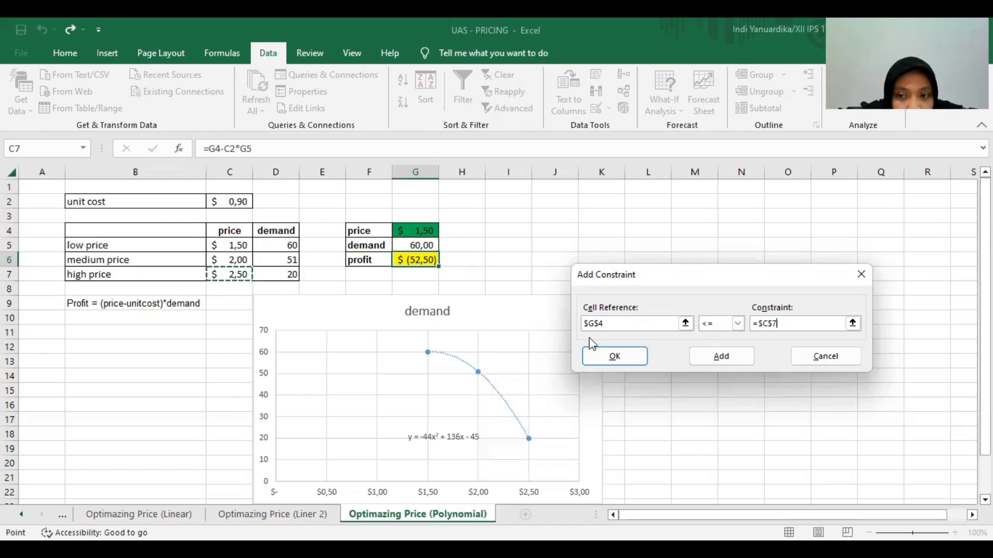
{"action": "left_click", "coordinate": [734, 359]}
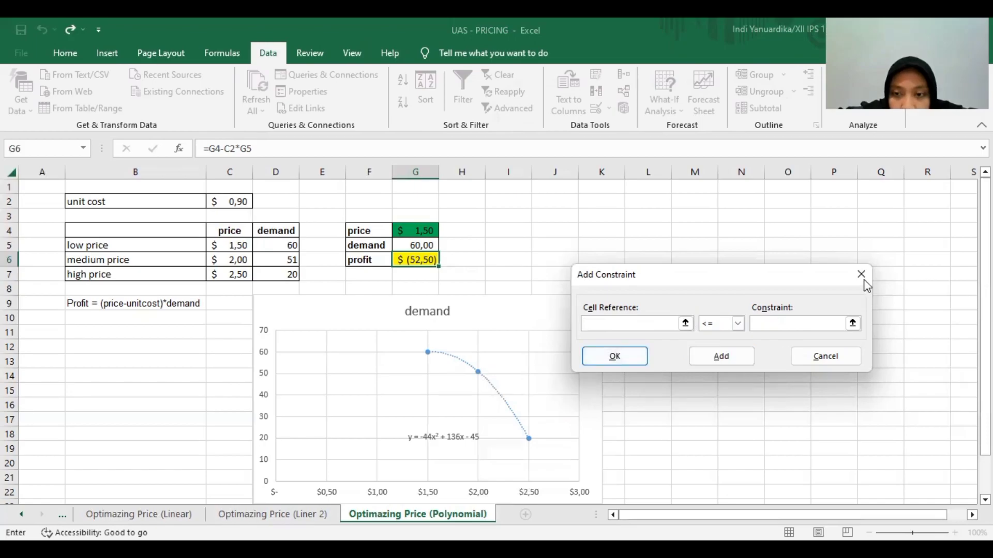
{"action": "key", "text": "Return"}
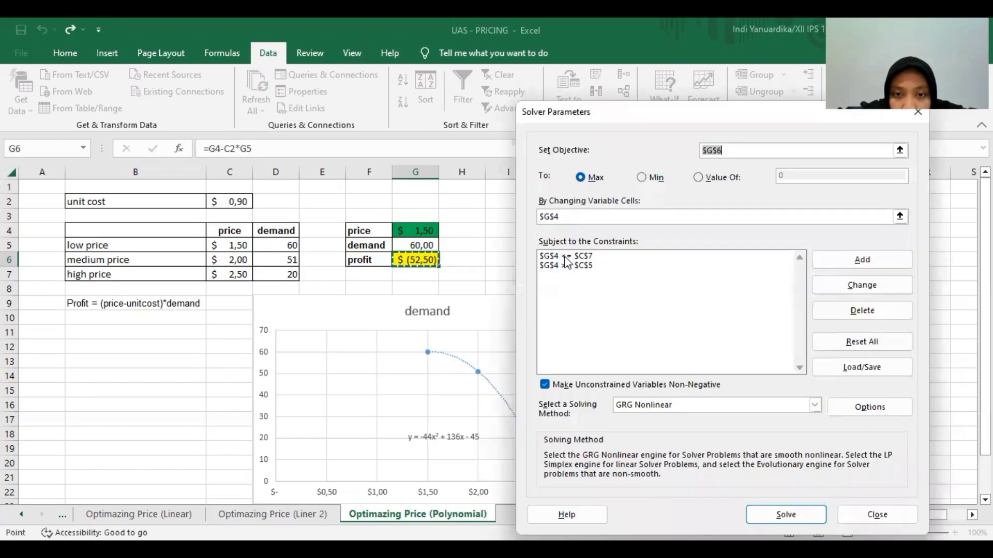
Change the Solver constraint $G$4 <= $C$7 to $C$5 <= $C$7 and close Solver without solving.
{"action": "left_click", "coordinate": [566, 256]}
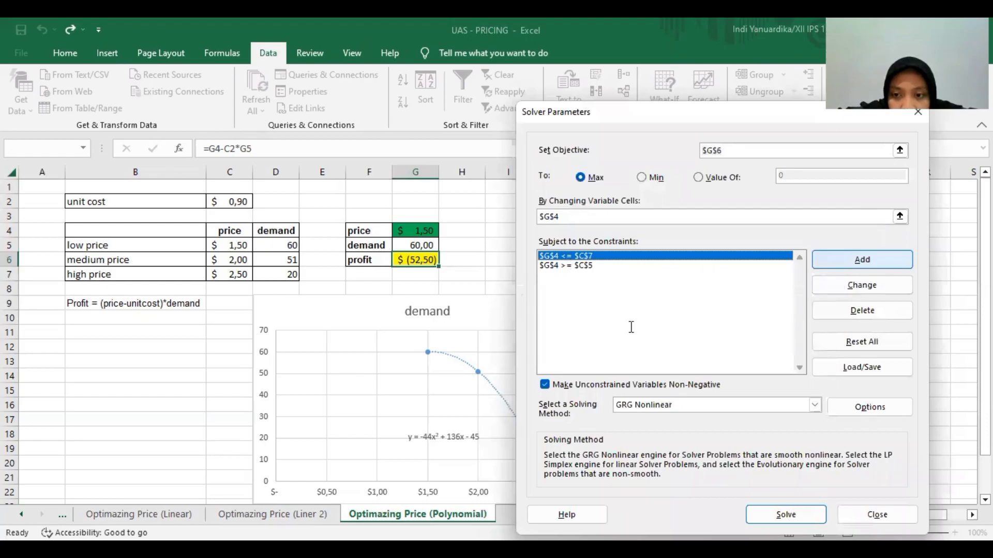
{"action": "double_click", "coordinate": [609, 327]}
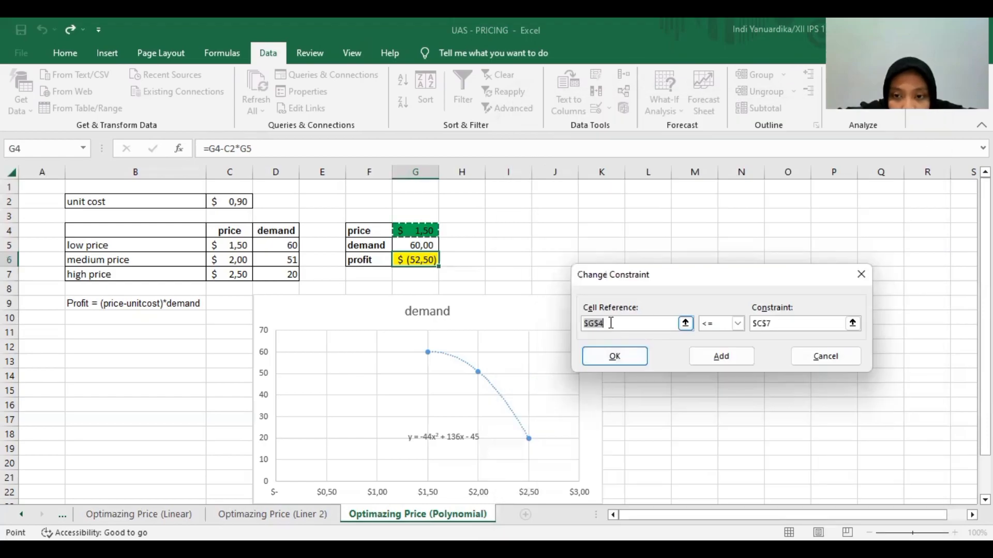
{"action": "key", "text": "BackSpace"}
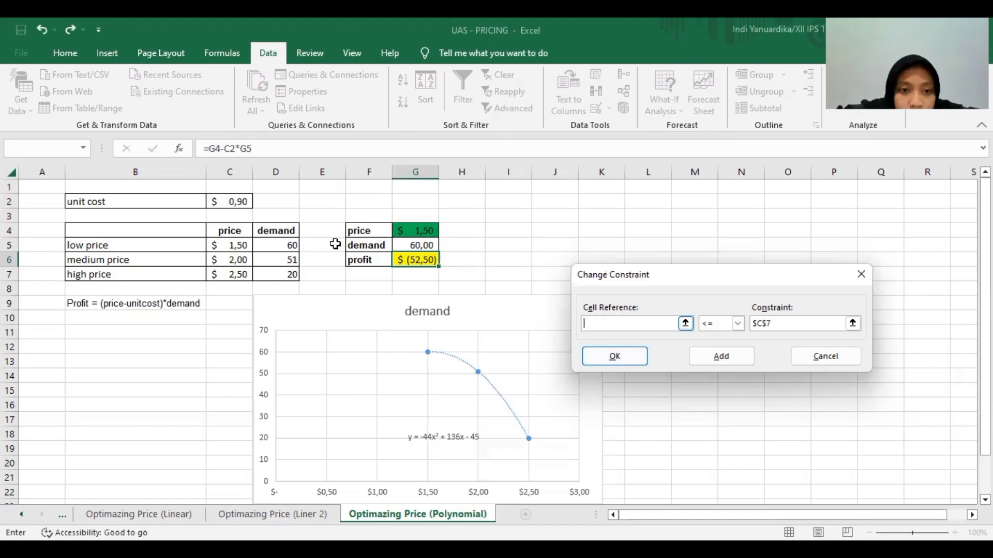
{"action": "left_click", "coordinate": [239, 246]}
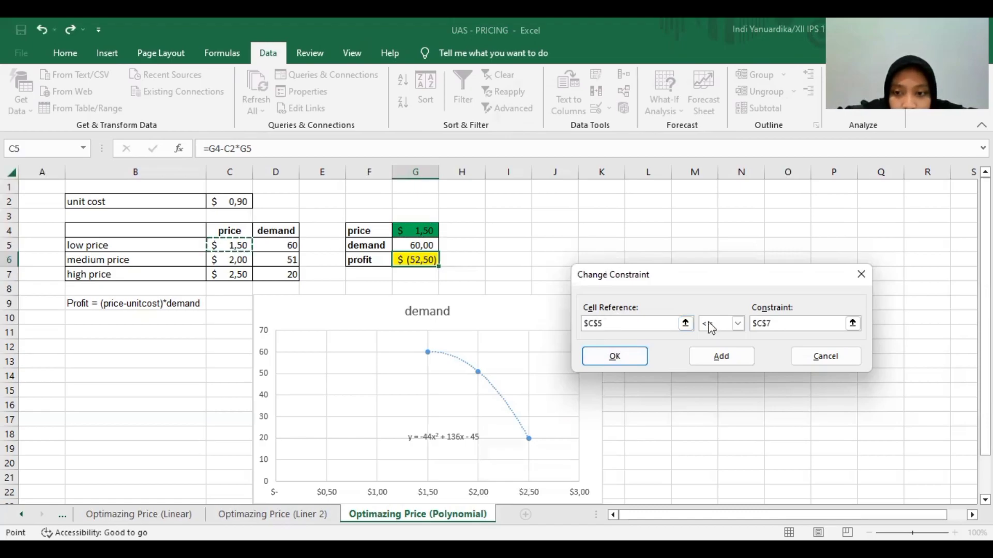
{"action": "left_click", "coordinate": [772, 325]}
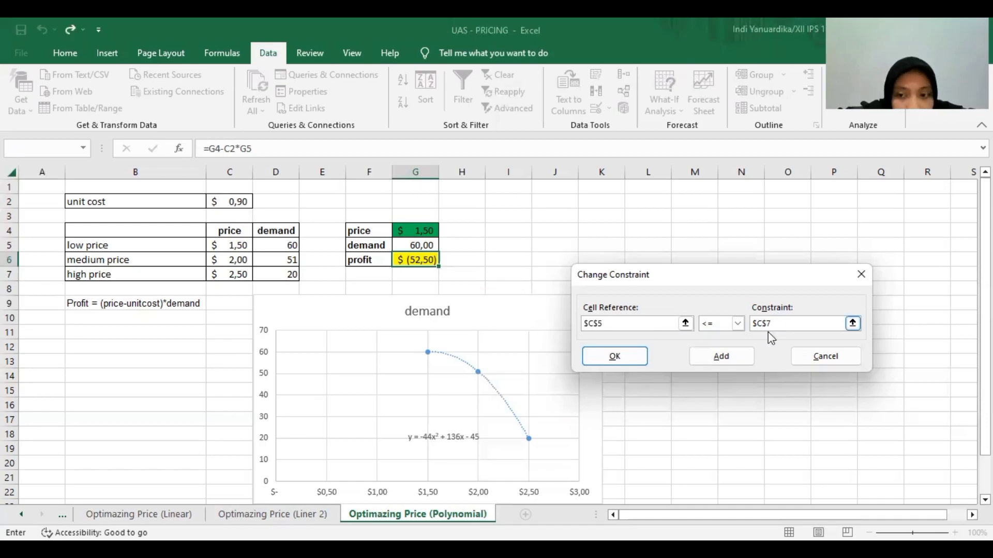
{"action": "left_click", "coordinate": [743, 355]}
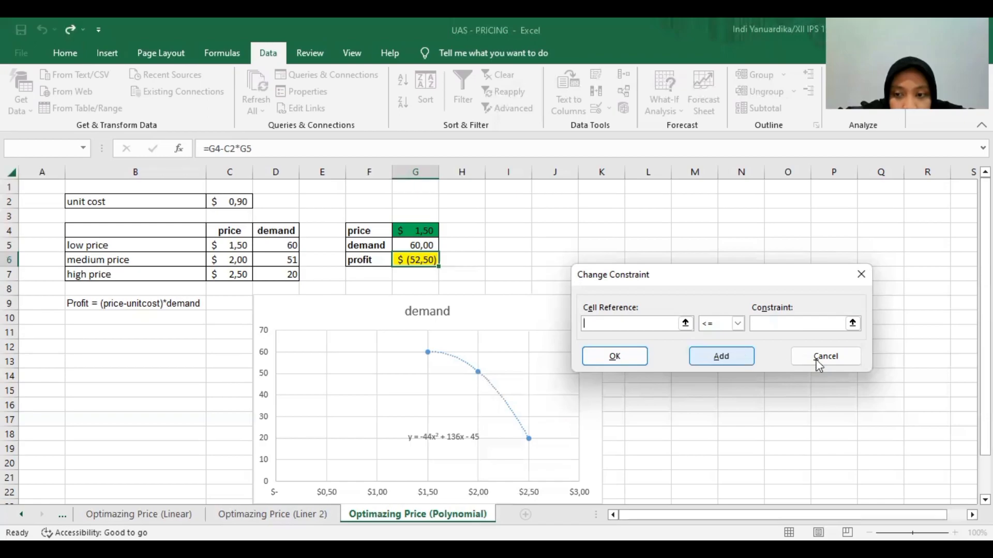
{"action": "left_click", "coordinate": [866, 278]}
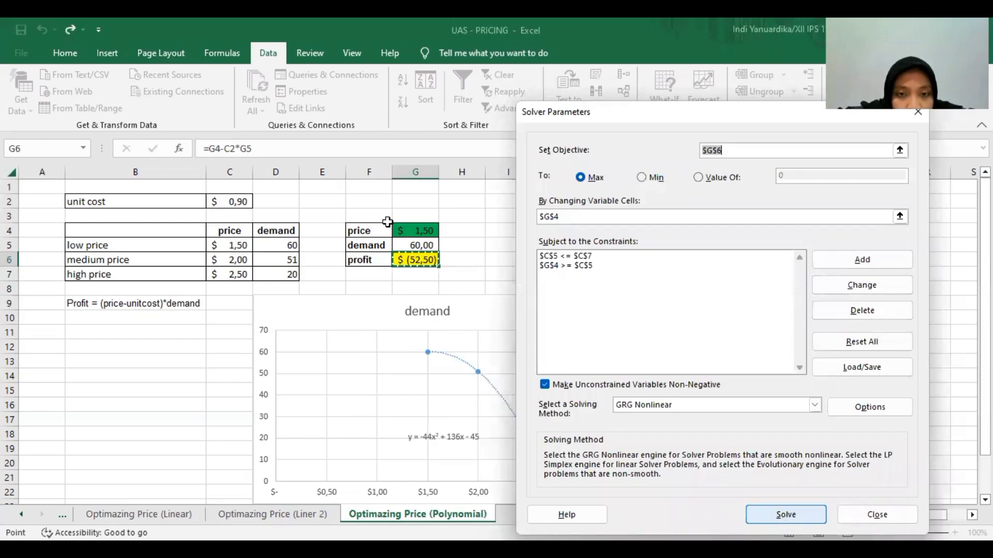
{"action": "key", "text": "Escape"}
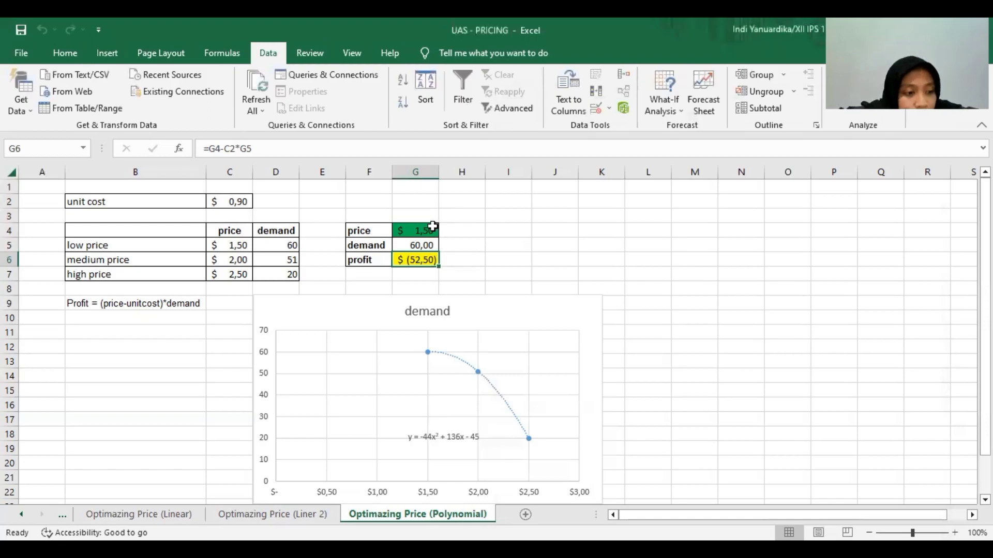
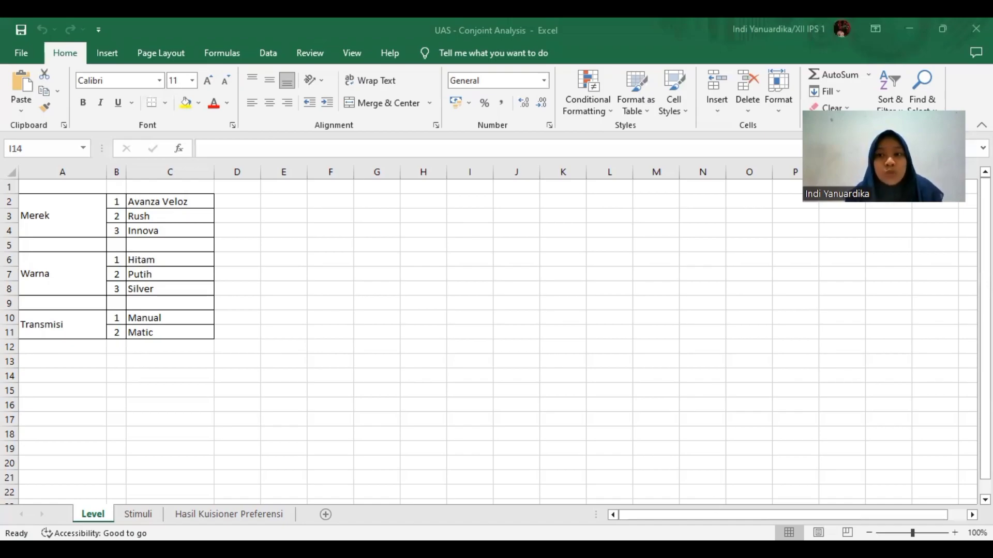
Switch to File Explorer and create a folder named Conjoint_Analysis inside the MARKETING ANALYTICS folder.
{"action": "key", "text": "alt+Tab"}
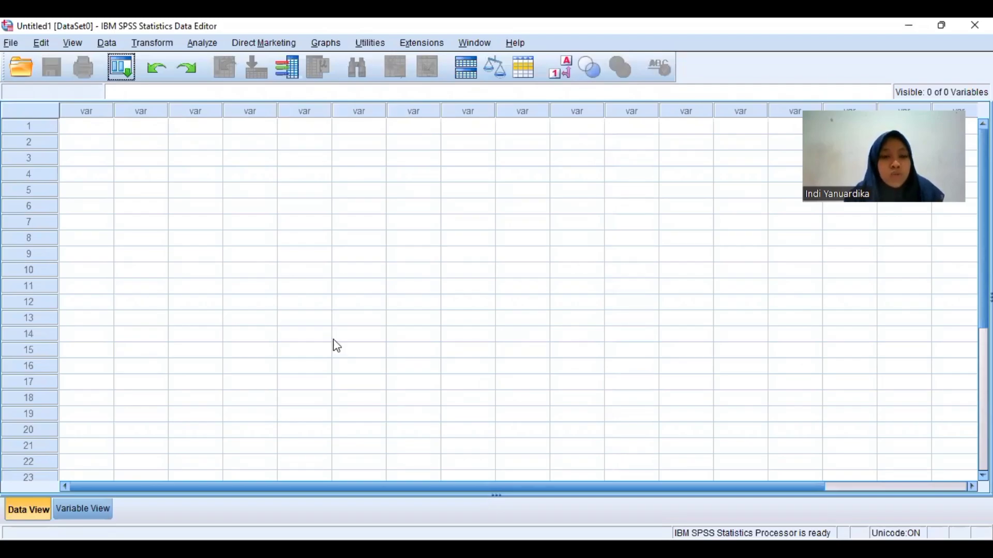
{"action": "key", "text": "alt+Tab"}
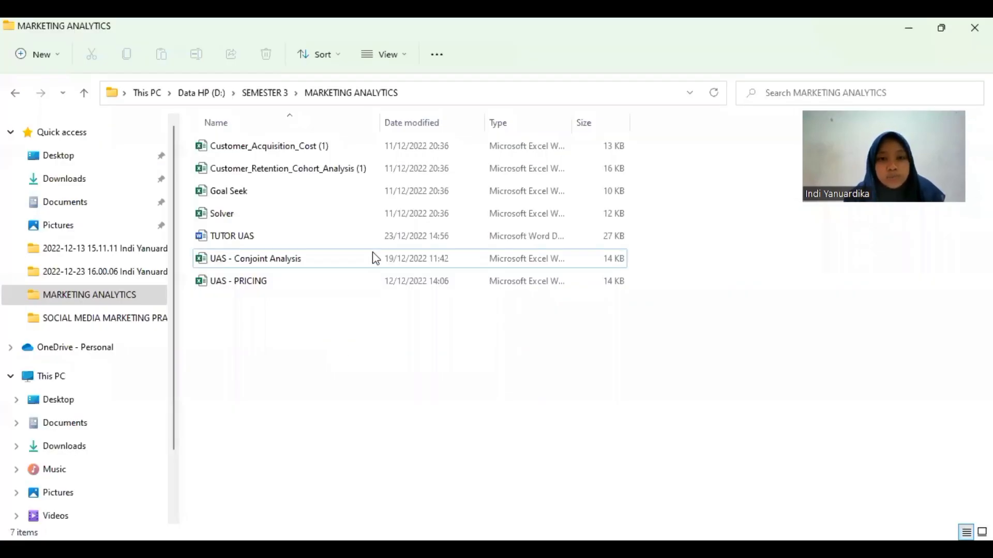
{"action": "right_click", "coordinate": [396, 289]}
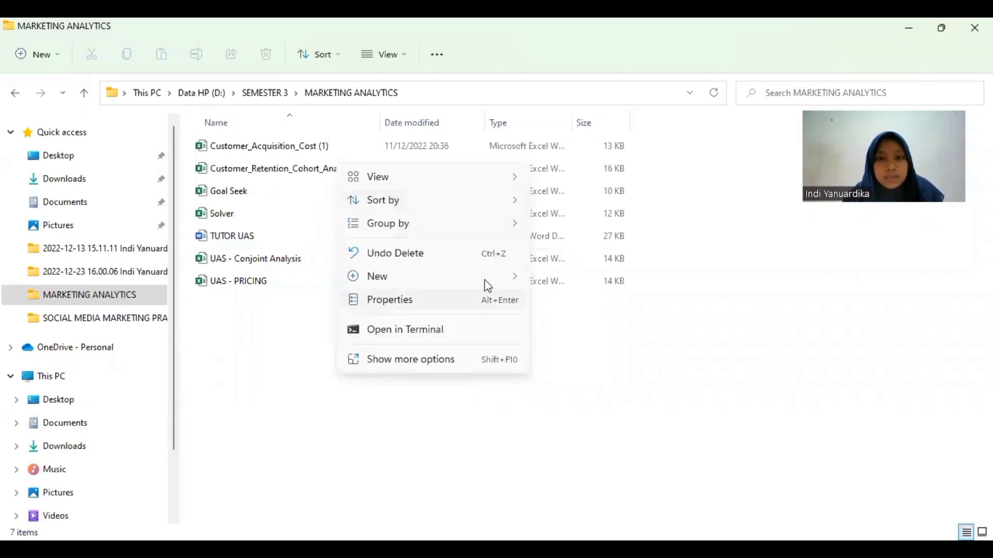
{"action": "left_click", "coordinate": [551, 284]}
{"action": "key", "text": "ctrl+shift+n"}
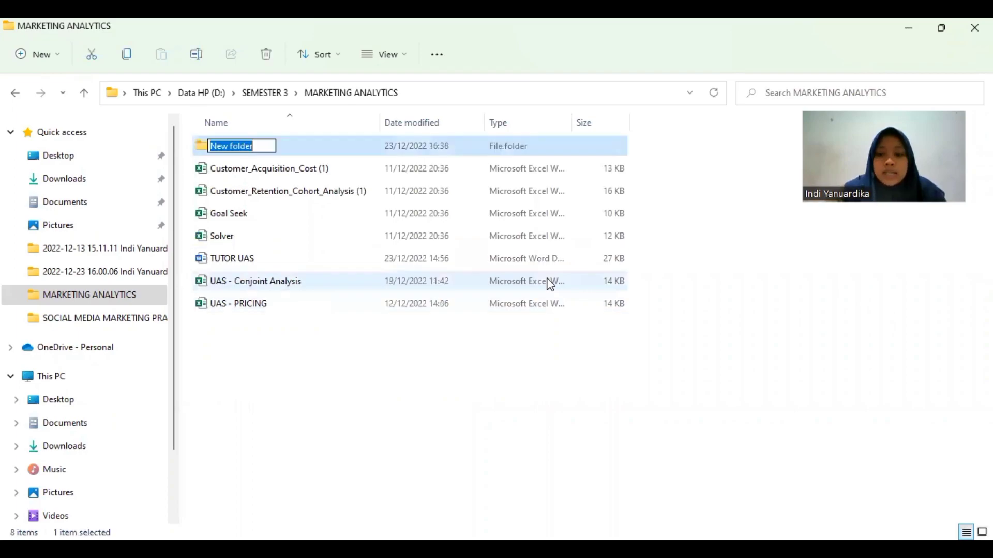
{"action": "key", "text": "BackSpace"}
{"action": "type", "text": "Conj"}
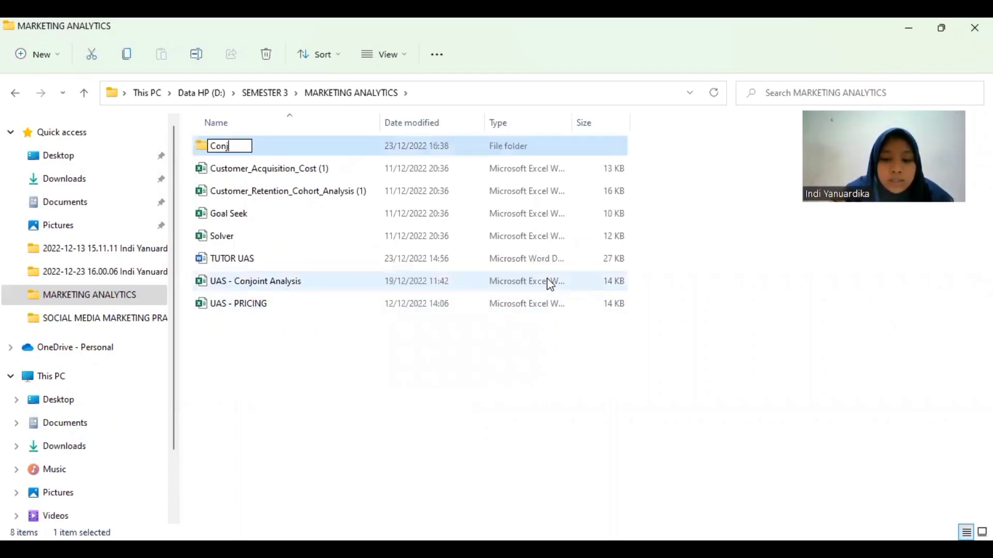
{"action": "type", "text": "oint_"}
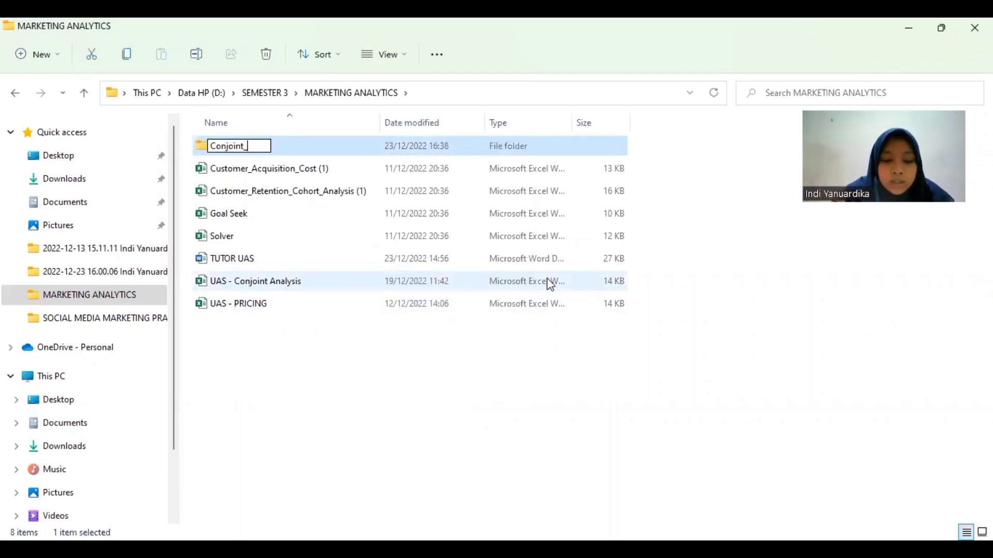
{"action": "type", "text": "Anal"}
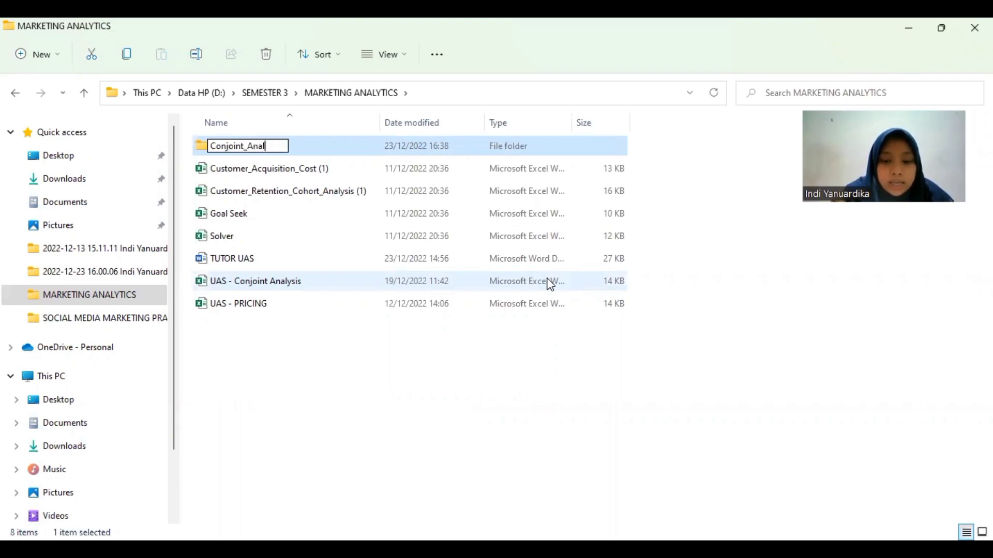
{"action": "type", "text": "ysis"}
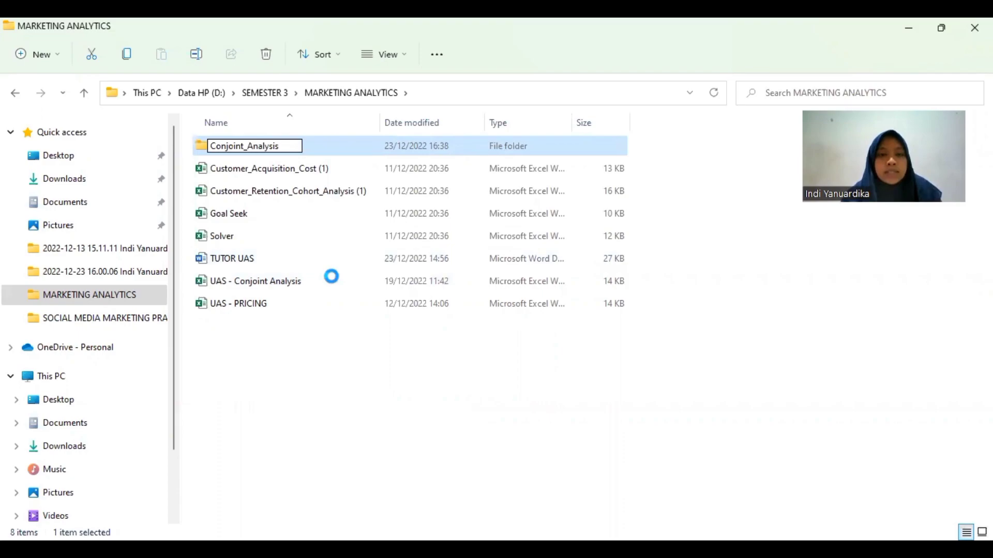
{"action": "key", "text": "Return"}
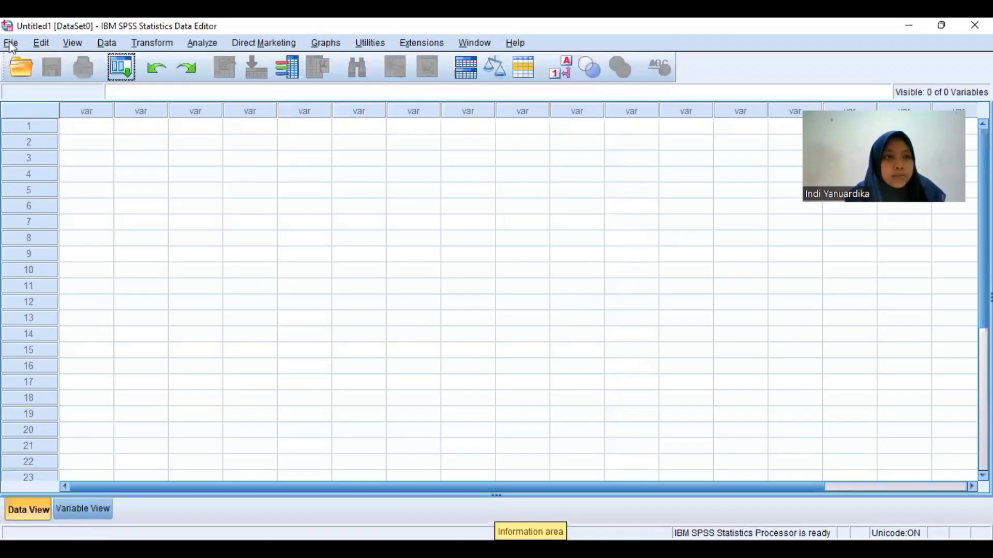
Switch to SPSS, open Generate Orthogonal Design, and add the factor Merek with the label Merek Mobil.
{"action": "left_click", "coordinate": [12, 44]}
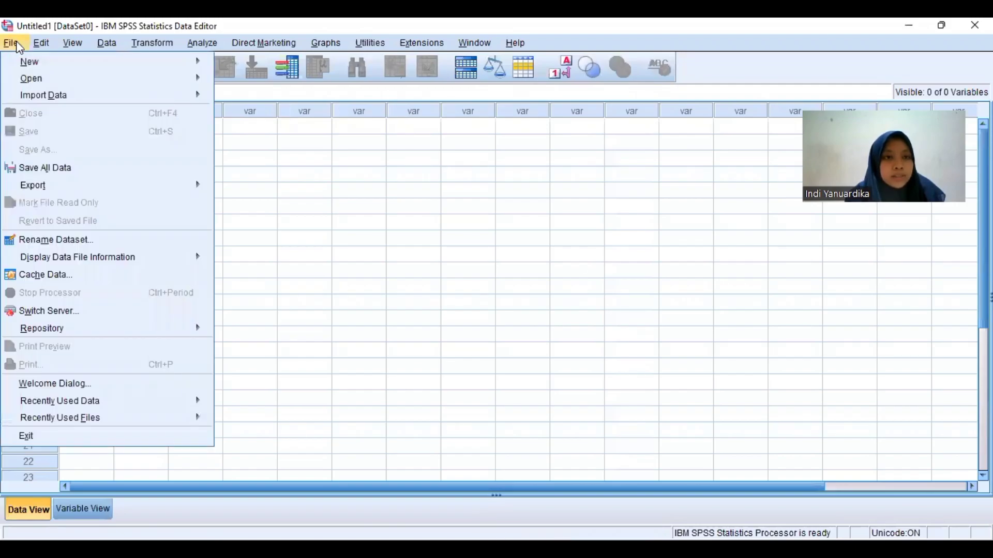
{"action": "left_click", "coordinate": [113, 38]}
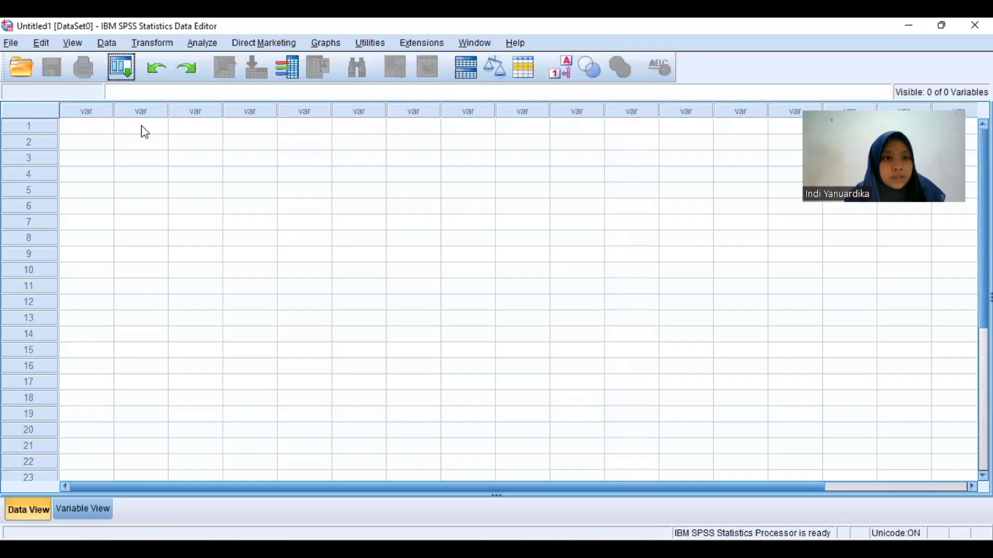
{"action": "mouse_move", "coordinate": [190, 351]}
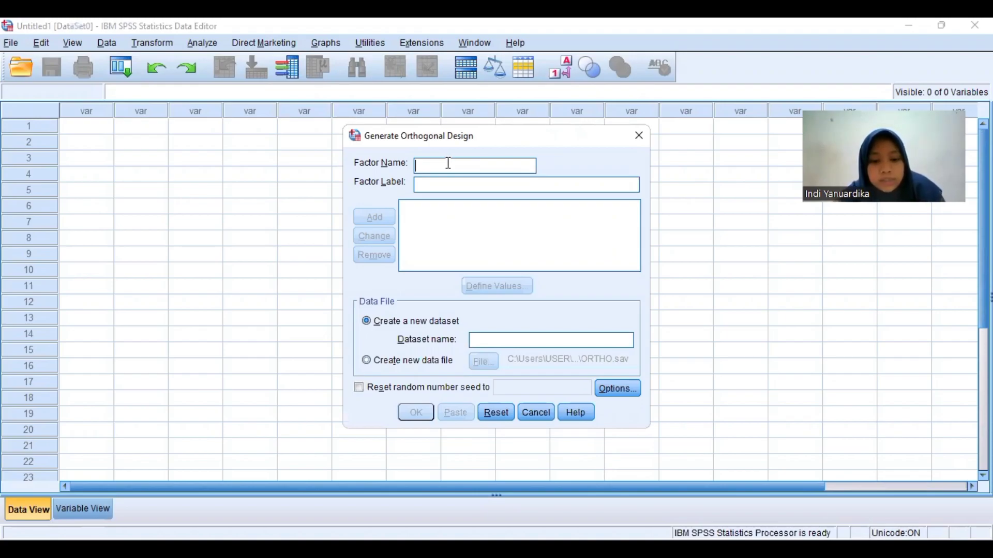
{"action": "type", "text": "Merek"}
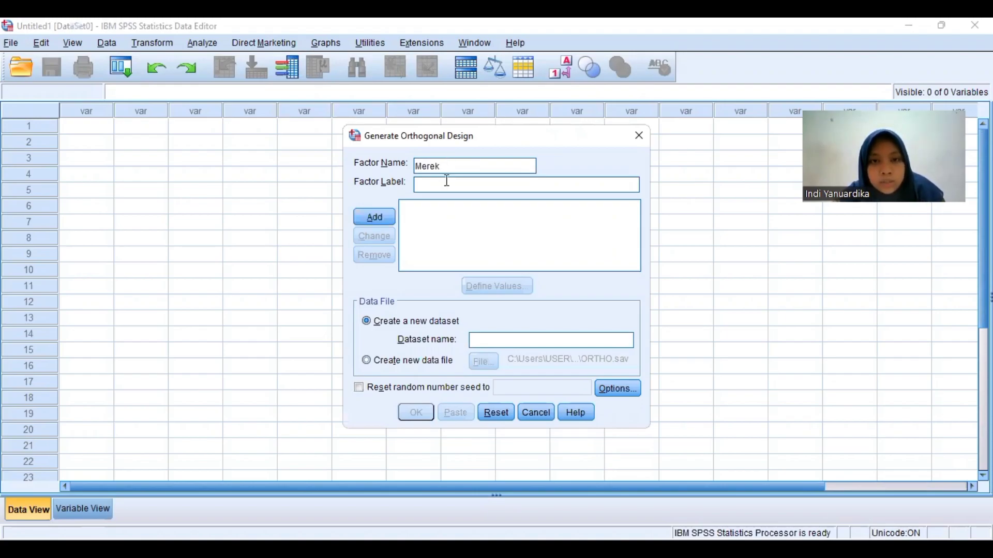
{"action": "left_click", "coordinate": [447, 181]}
{"action": "type", "text": "Merek Mobil"}
{"action": "left_click", "coordinate": [375, 216]}
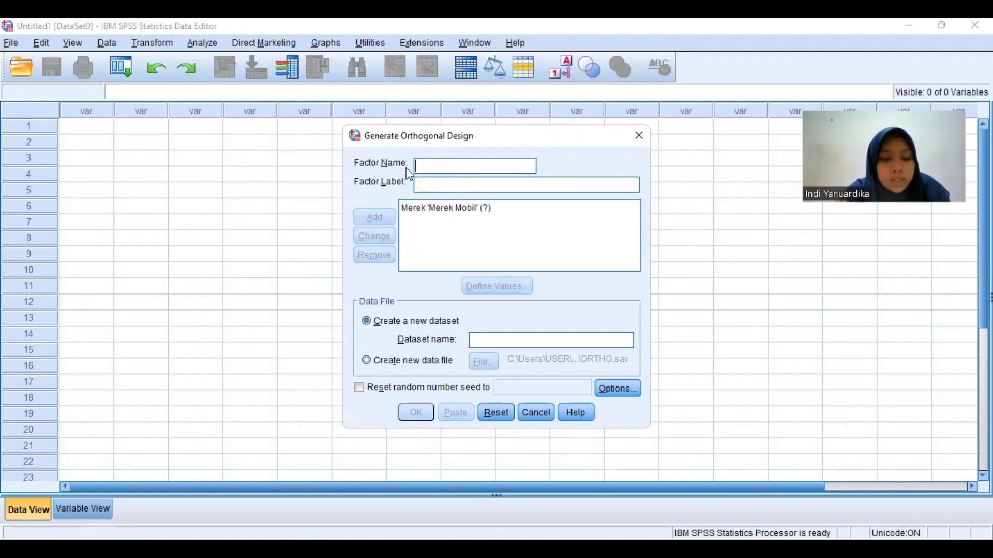
Add a second factor named Warna with the label Warna Mobil to the orthogonal design.
{"action": "type", "text": "War"}
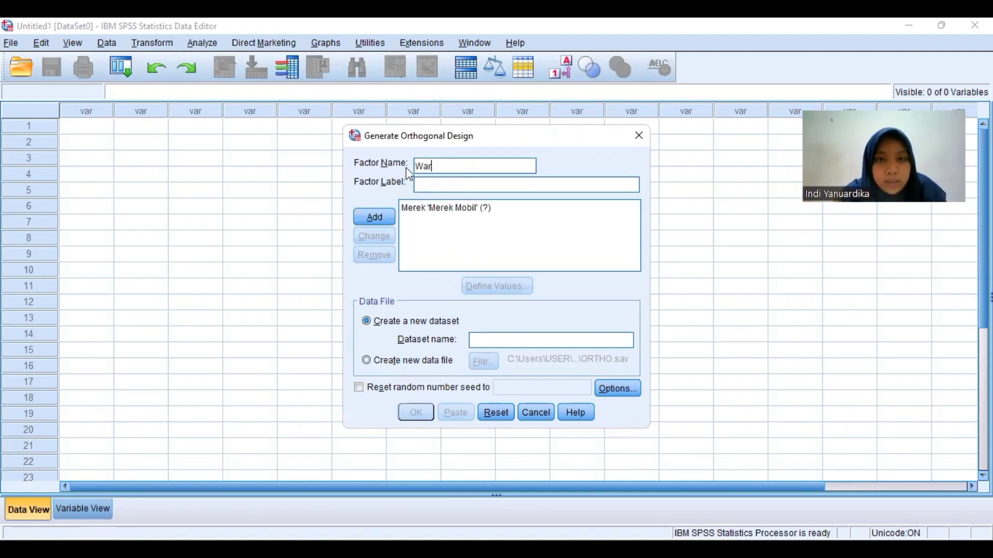
{"action": "type", "text": "na"}
{"action": "left_click", "coordinate": [459, 186]}
{"action": "type", "text": "W"}
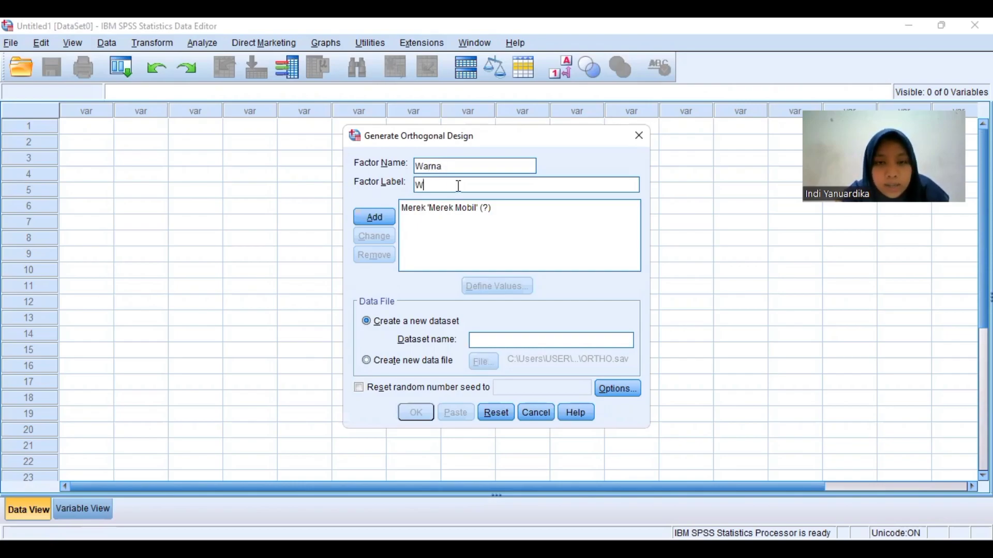
{"action": "type", "text": "arna Mobil"}
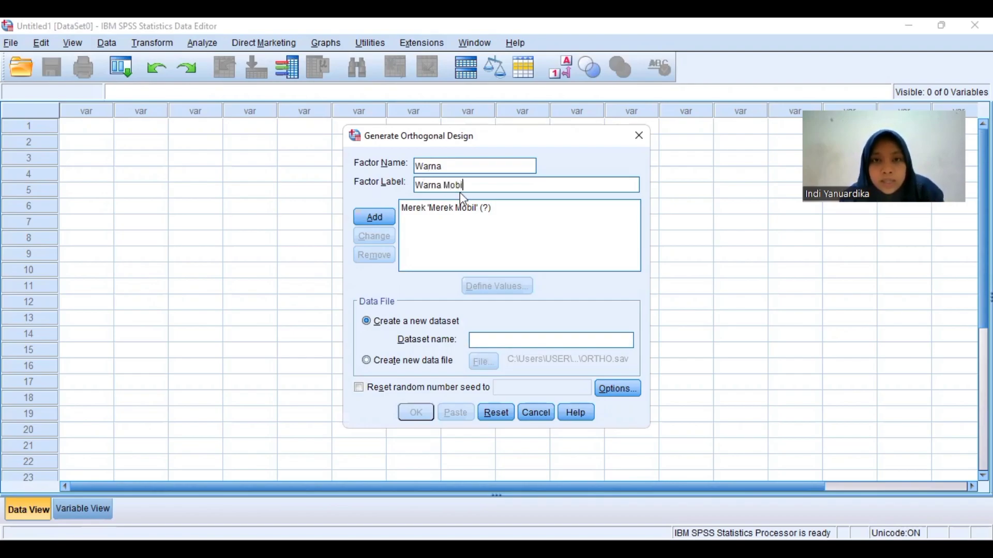
{"action": "left_click", "coordinate": [380, 222]}
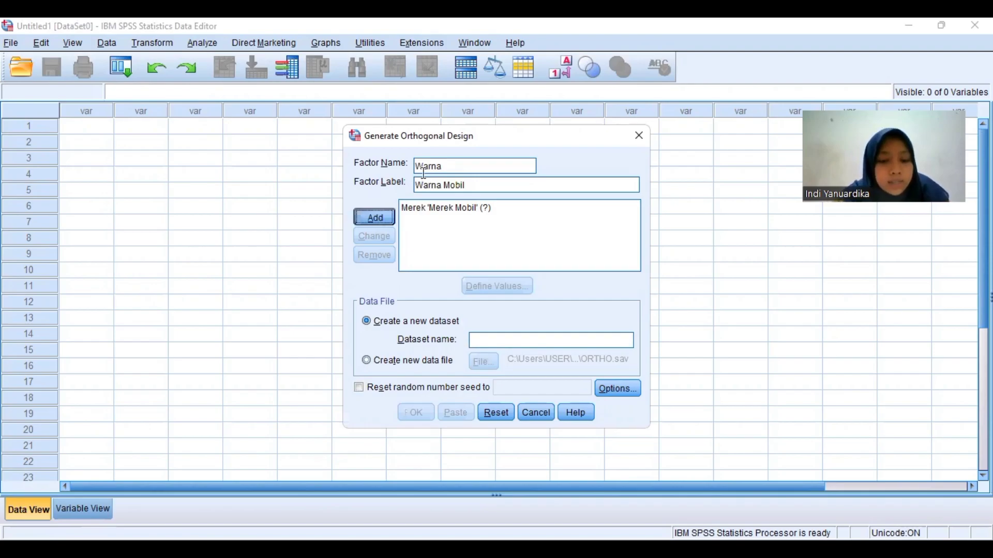
Add a third factor named Transmisi with the label Transmisi Mobil to the orthogonal design.
{"action": "type", "text": "Tsa"}
{"action": "type", "text": "nsmi"}
{"action": "type", "text": "si"}
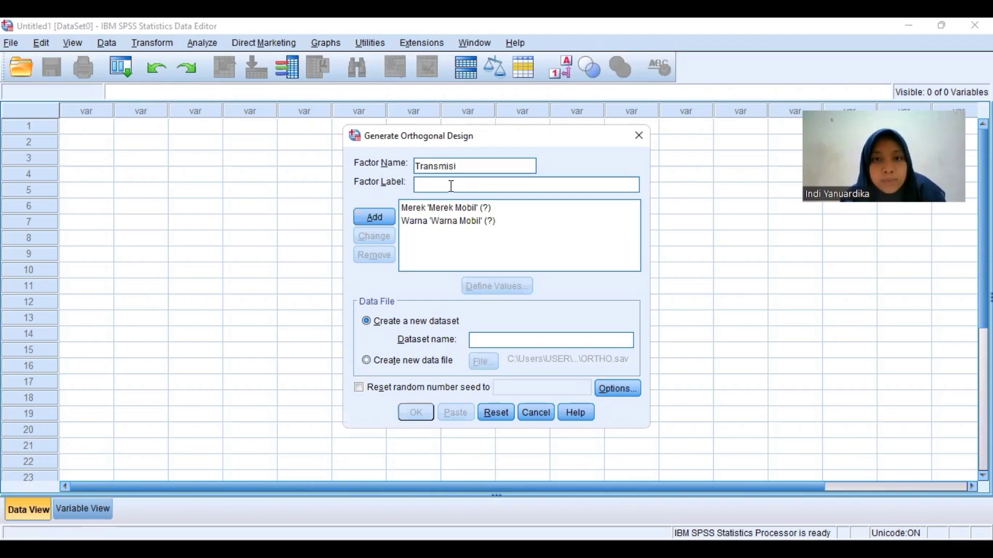
{"action": "left_click", "coordinate": [451, 186]}
{"action": "type", "text": "Tr"}
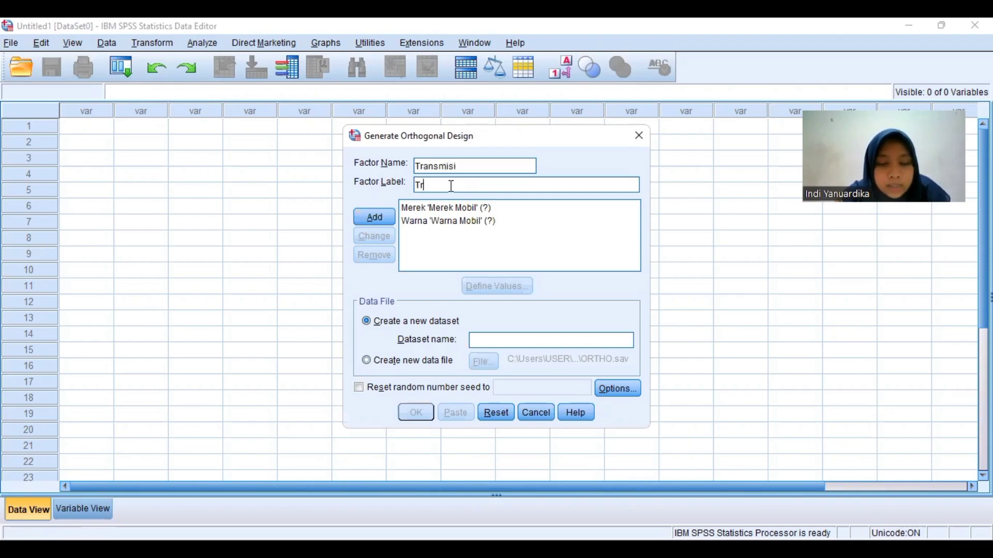
{"action": "type", "text": "ansm"}
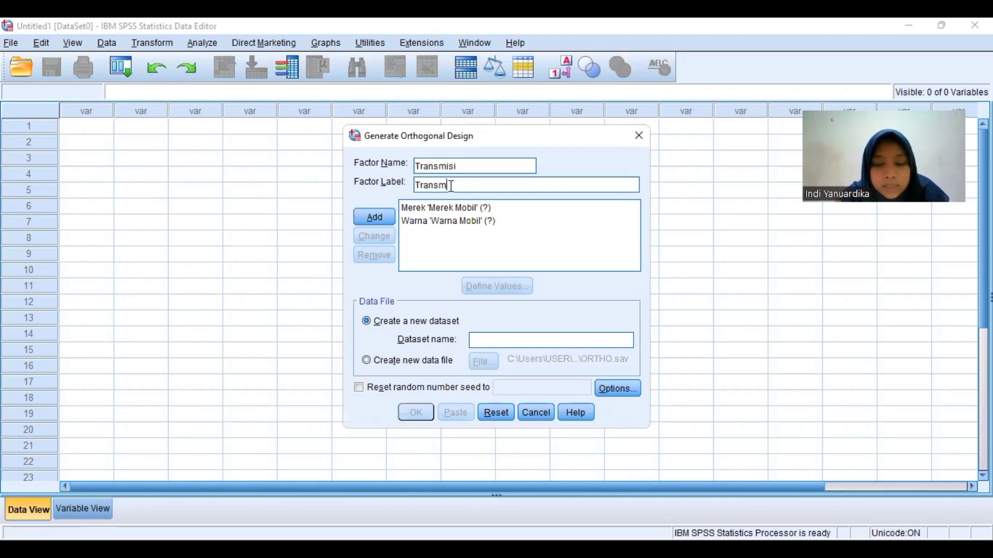
{"action": "type", "text": "isi mob"}
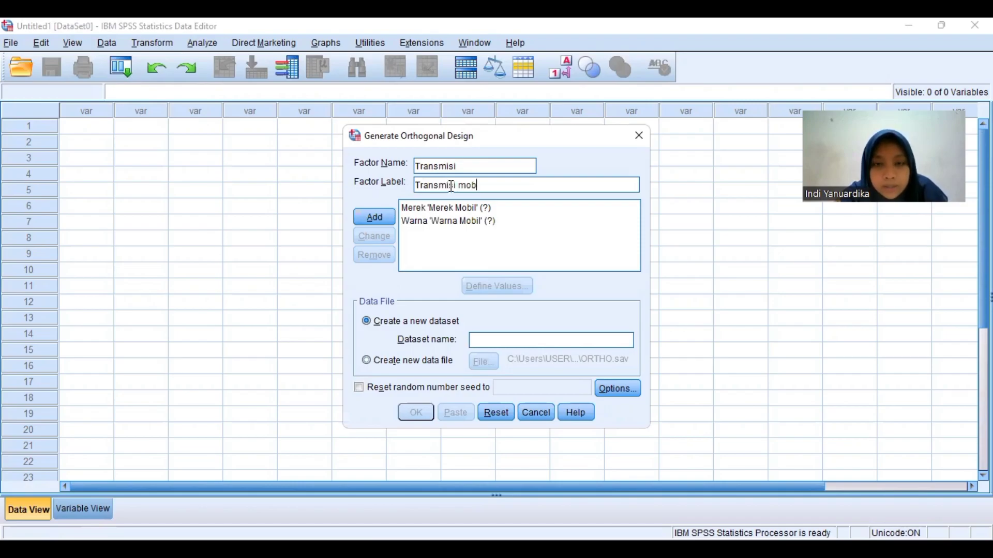
{"action": "key", "text": "BackSpace"}
{"action": "key", "text": "BackSpace"}
{"action": "key", "text": "BackSpace"}
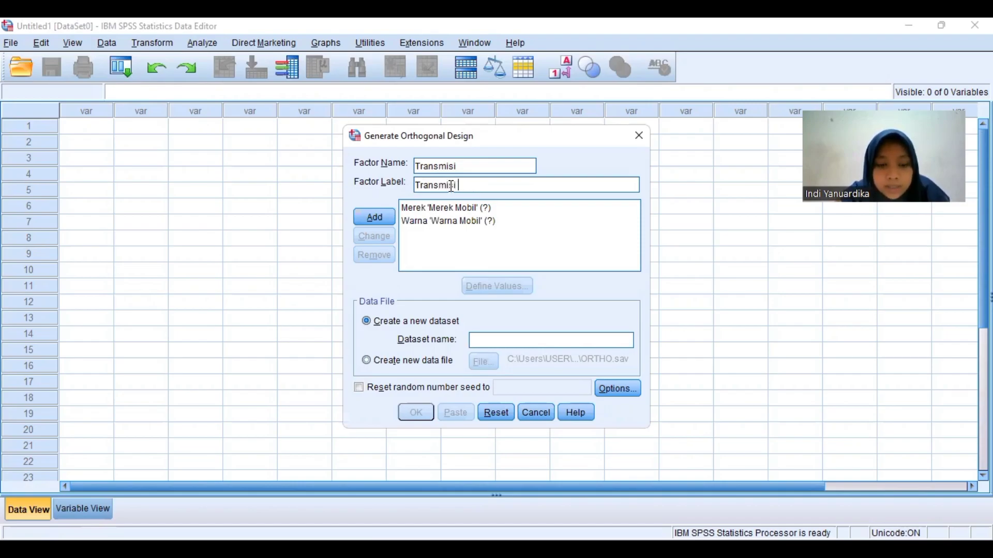
{"action": "type", "text": "Mobik"}
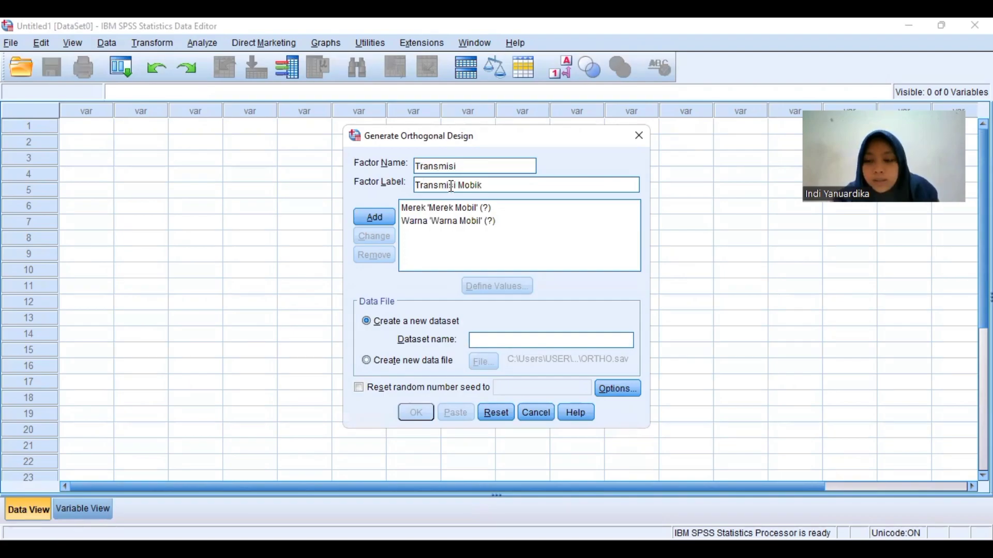
{"action": "key", "text": "BackSpace"}
{"action": "type", "text": "l"}
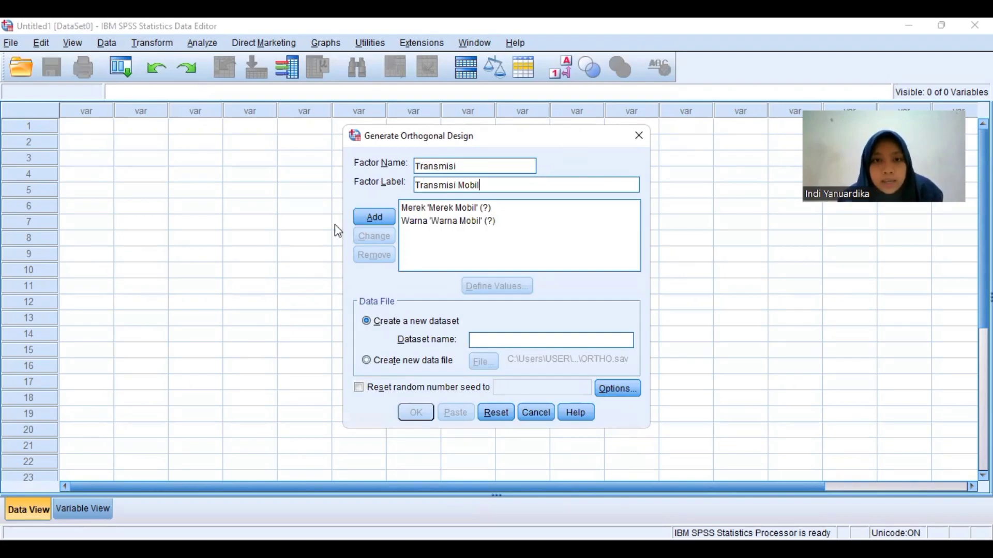
{"action": "left_click", "coordinate": [365, 215]}
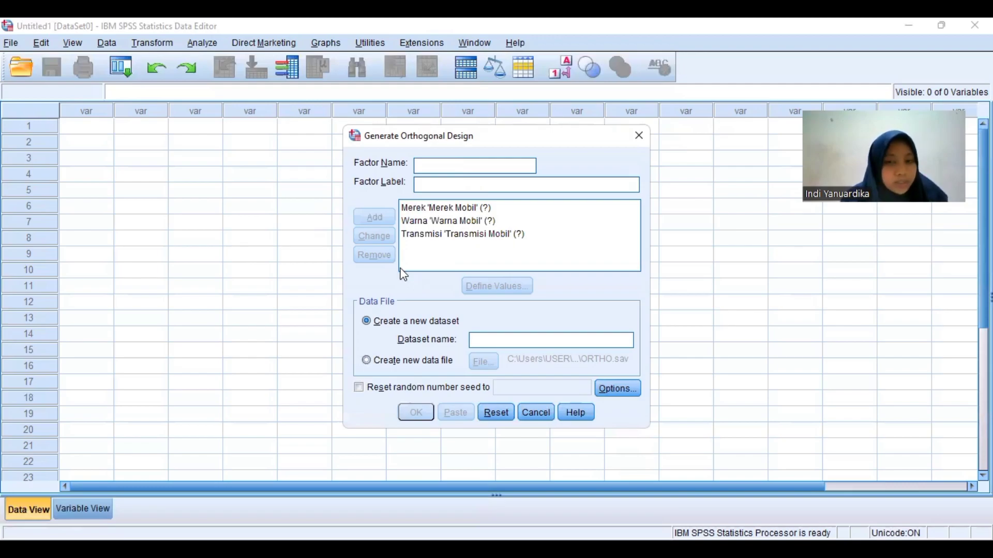
Define the values of the Merek factor as 1 Avanza Veloz, 2 Rush and 3 Innova.
{"action": "left_click", "coordinate": [430, 212]}
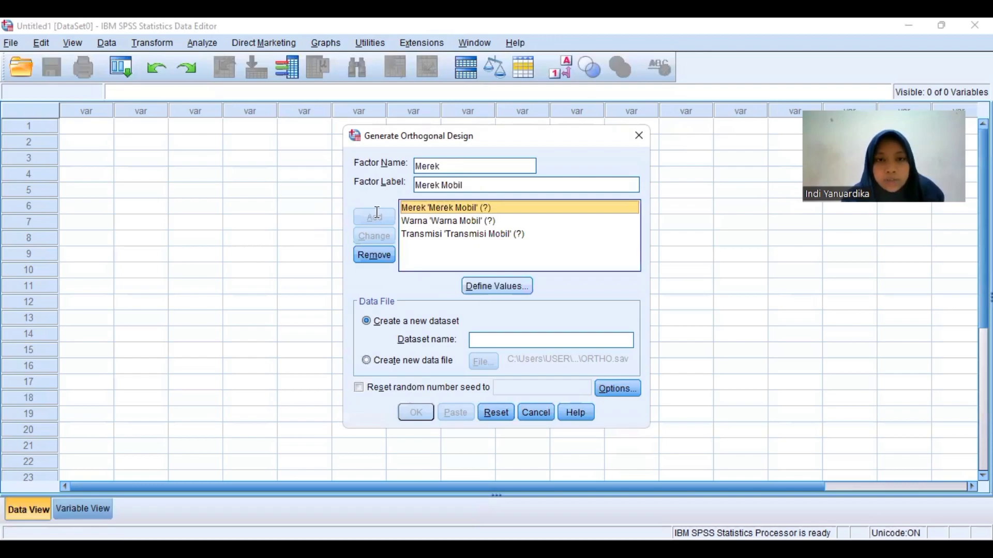
{"action": "left_click", "coordinate": [480, 293]}
{"action": "type", "text": "1"}
{"action": "left_click", "coordinate": [380, 228]}
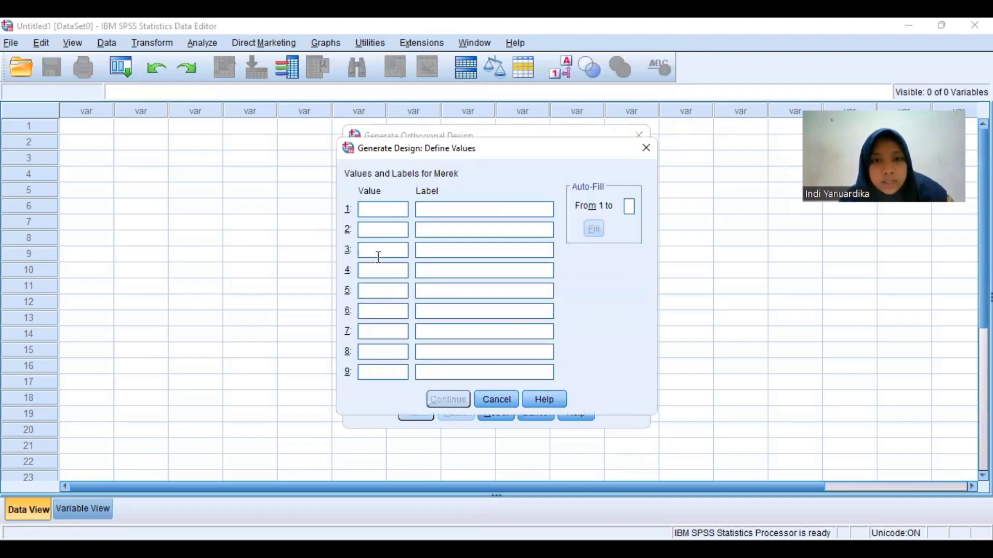
{"action": "type", "text": "2"}
{"action": "left_click", "coordinate": [380, 255]}
{"action": "type", "text": "3"}
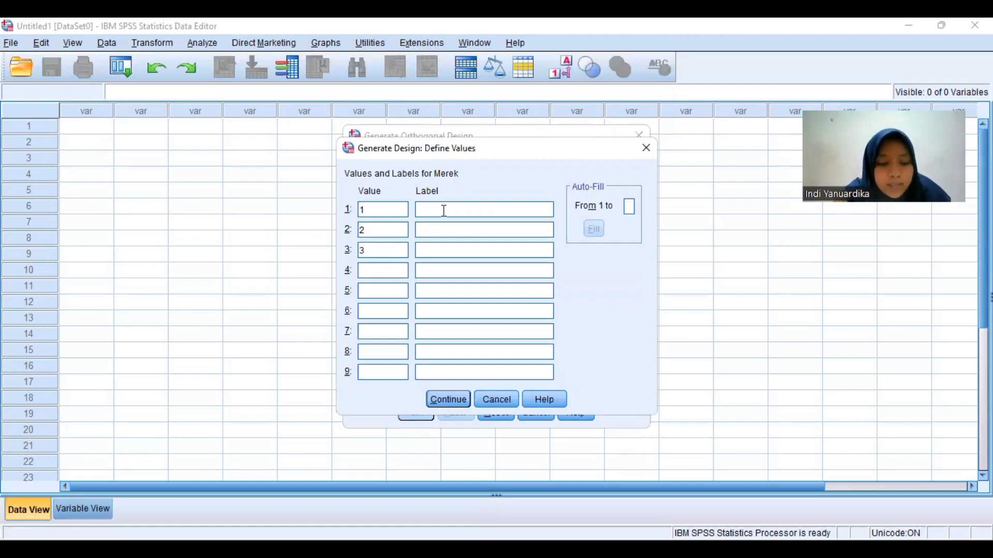
{"action": "type", "text": "Avan"}
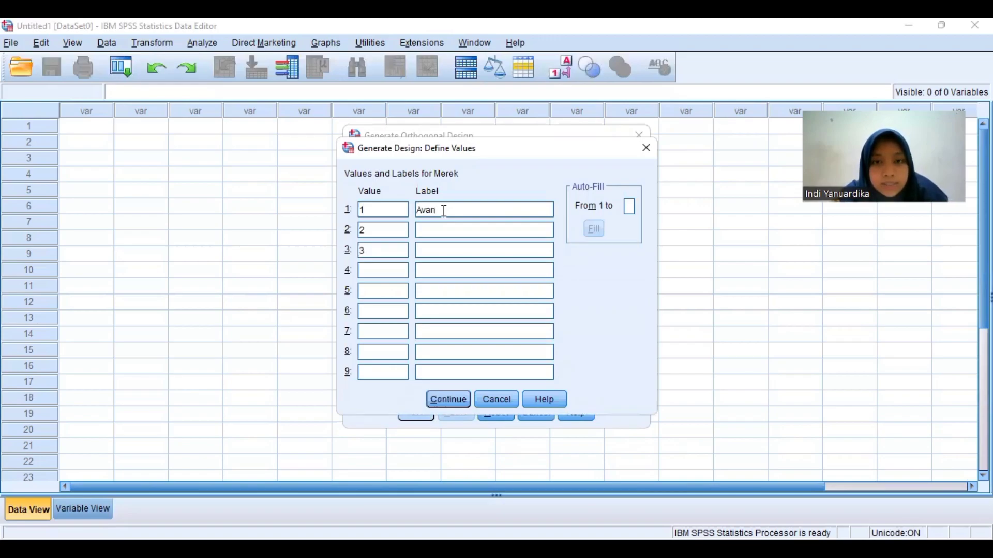
{"action": "type", "text": "za Veloz"}
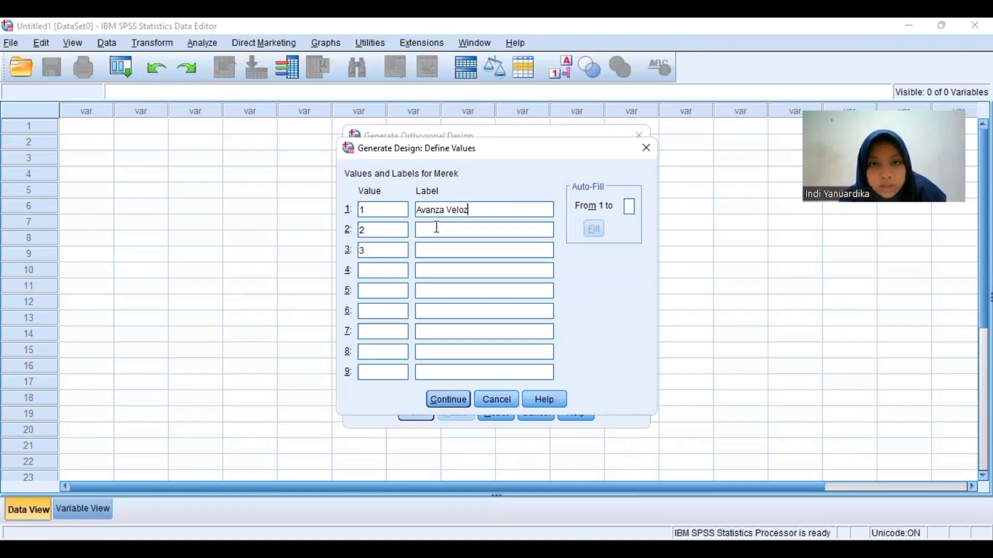
{"action": "type", "text": "Rush"}
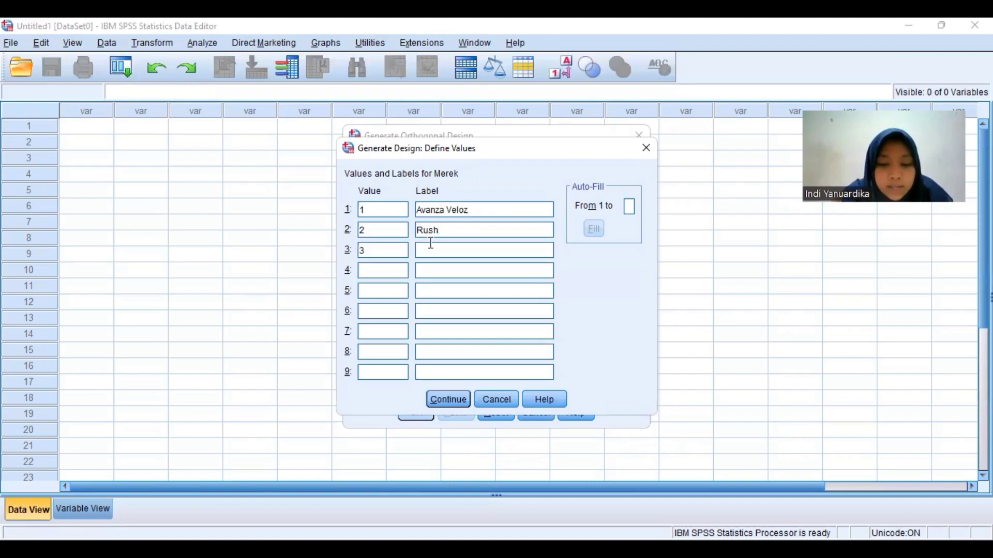
{"action": "left_click", "coordinate": [431, 244]}
{"action": "type", "text": "Innova"}
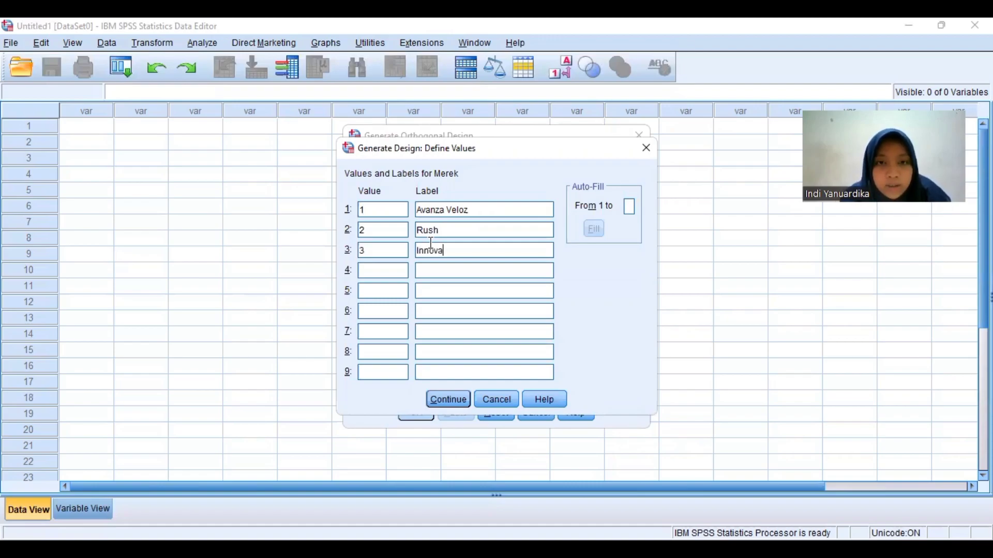
{"action": "left_click", "coordinate": [448, 401]}
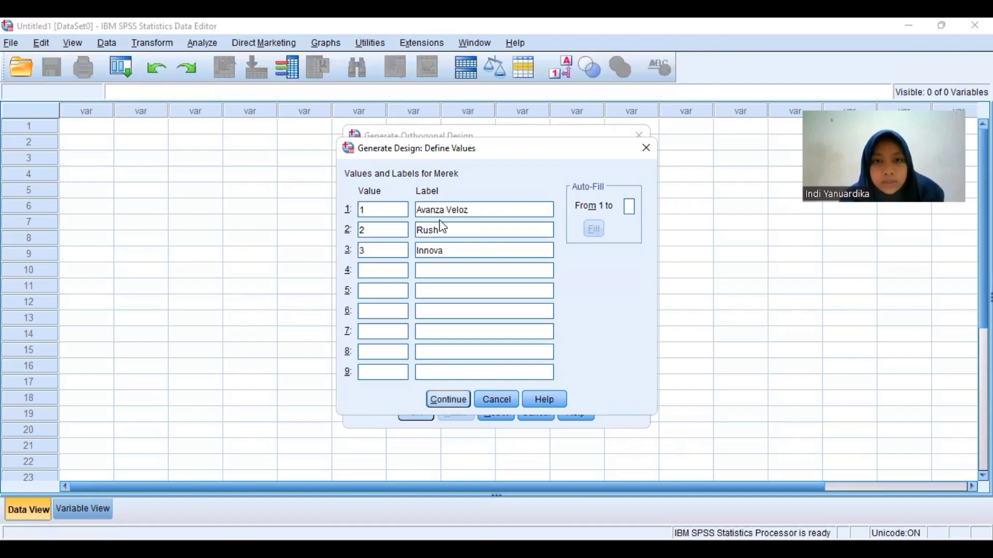
Define the values of the Warna factor as 1 Hitam, 2 Puith and 3 Silver.
{"action": "left_click", "coordinate": [488, 288]}
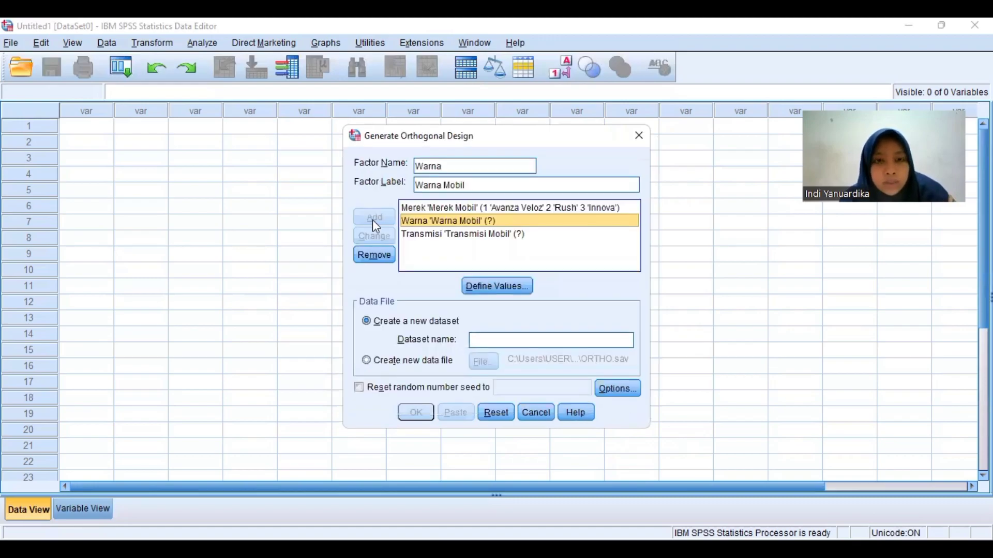
{"action": "type", "text": "2"}
{"action": "left_click", "coordinate": [376, 254]}
{"action": "type", "text": "3"}
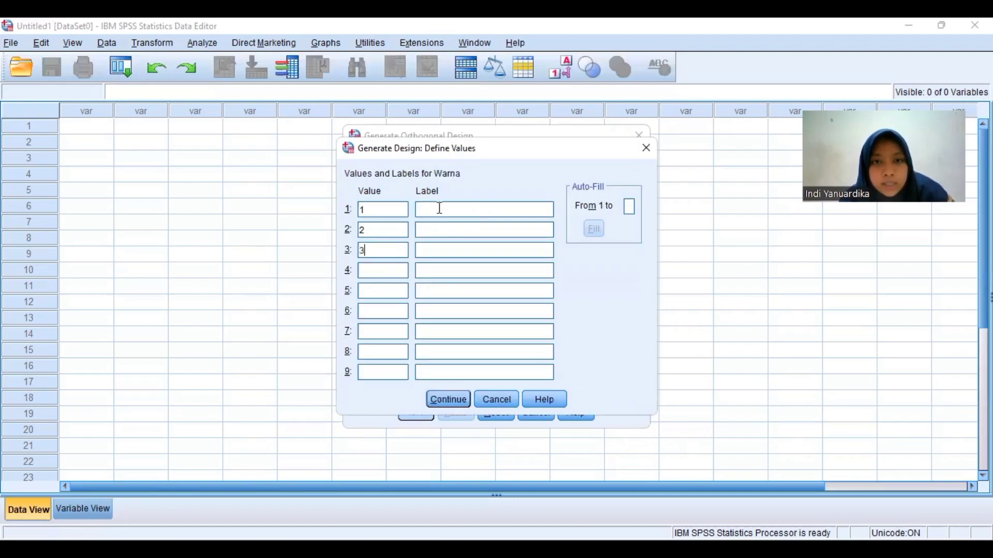
{"action": "left_click", "coordinate": [440, 208]}
{"action": "type", "text": "H"}
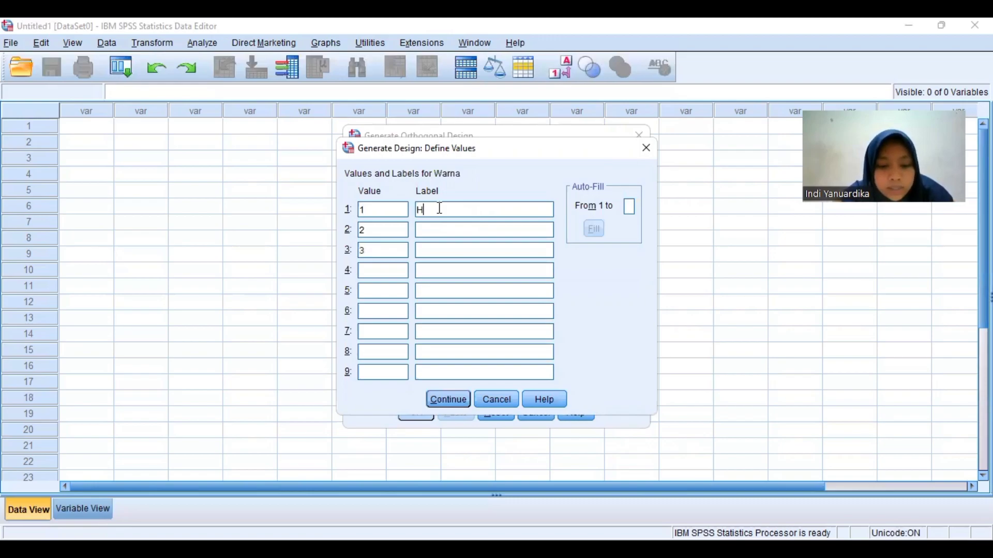
{"action": "type", "text": "itam"}
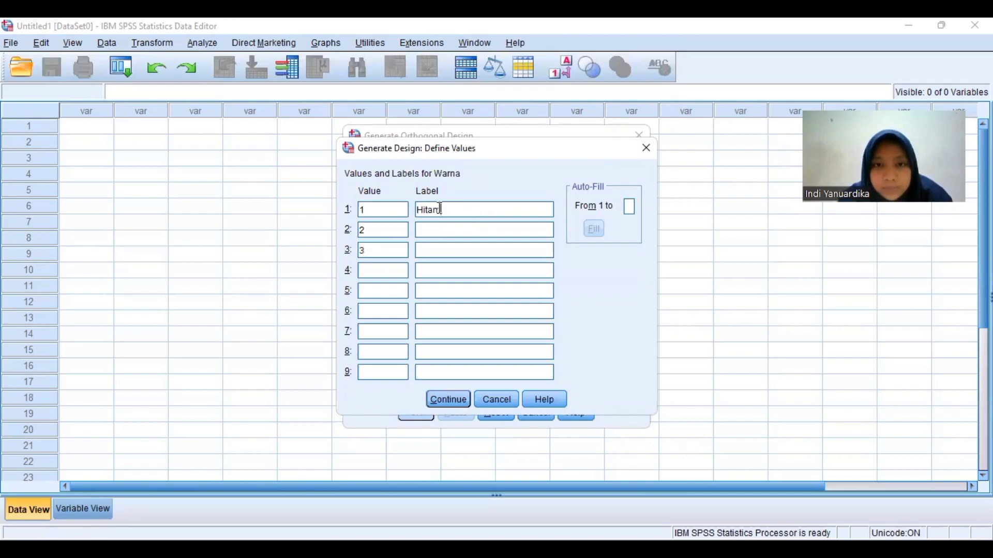
{"action": "left_click", "coordinate": [443, 234]}
{"action": "type", "text": "P"}
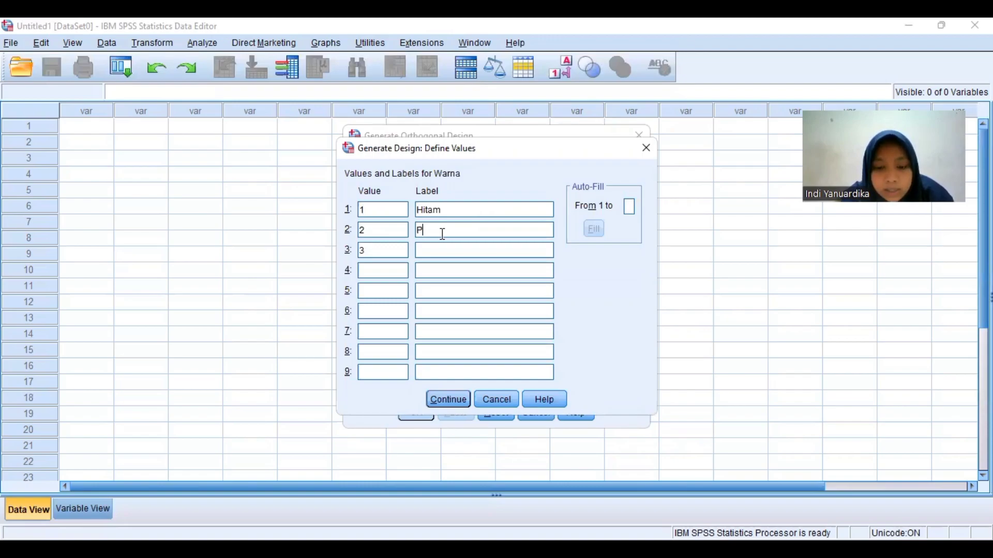
{"action": "type", "text": "uith"}
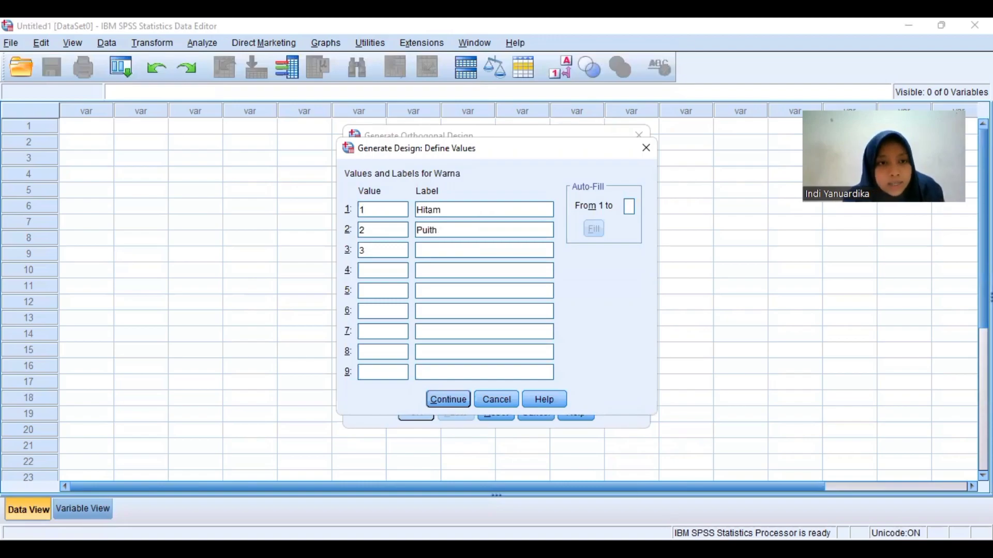
{"action": "left_click", "coordinate": [450, 250]}
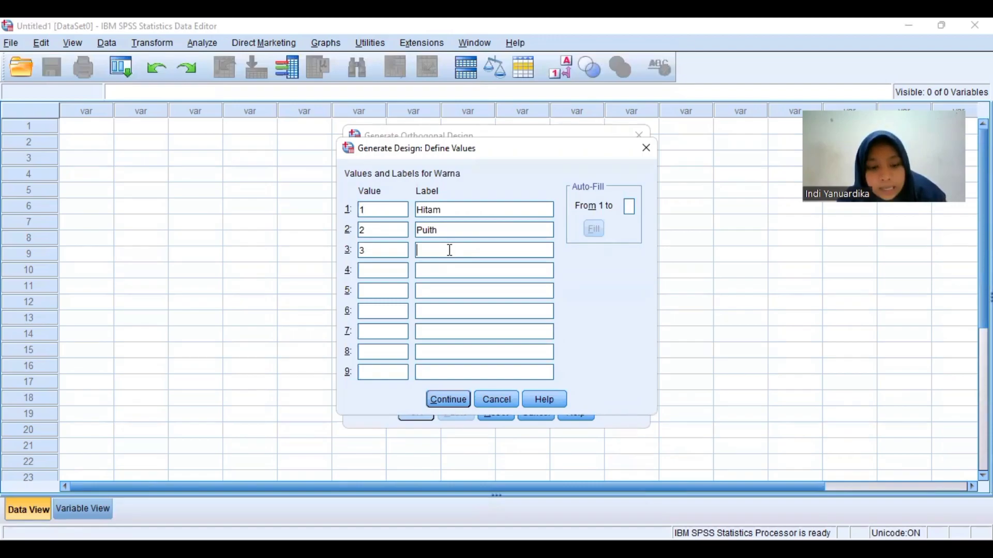
{"action": "type", "text": "Silver"}
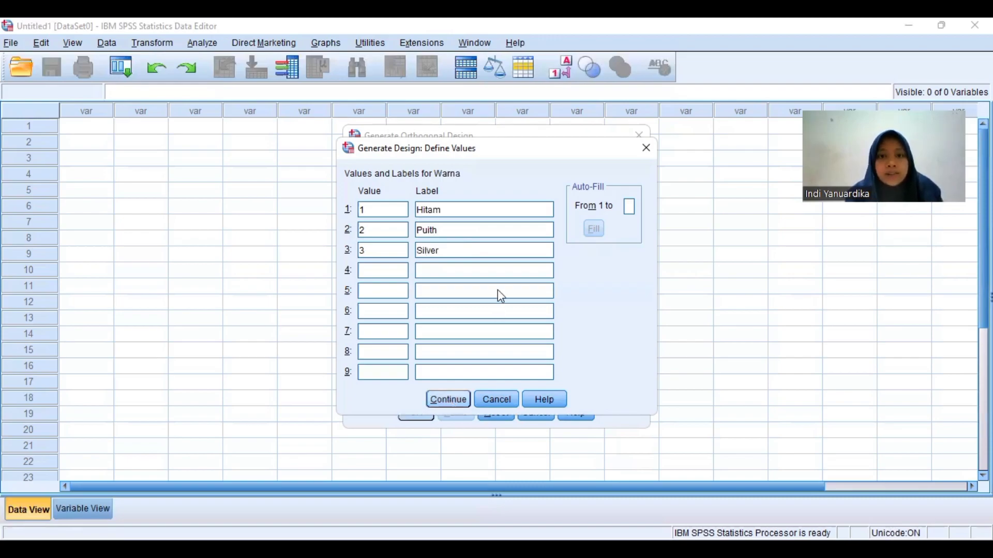
{"action": "key", "text": "Return"}
Define the values of the Transmisi factor as 1 Manual and 2 Matic.
{"action": "left_click", "coordinate": [367, 214]}
{"action": "type", "text": "1"}
{"action": "left_click", "coordinate": [372, 227]}
{"action": "type", "text": "2"}
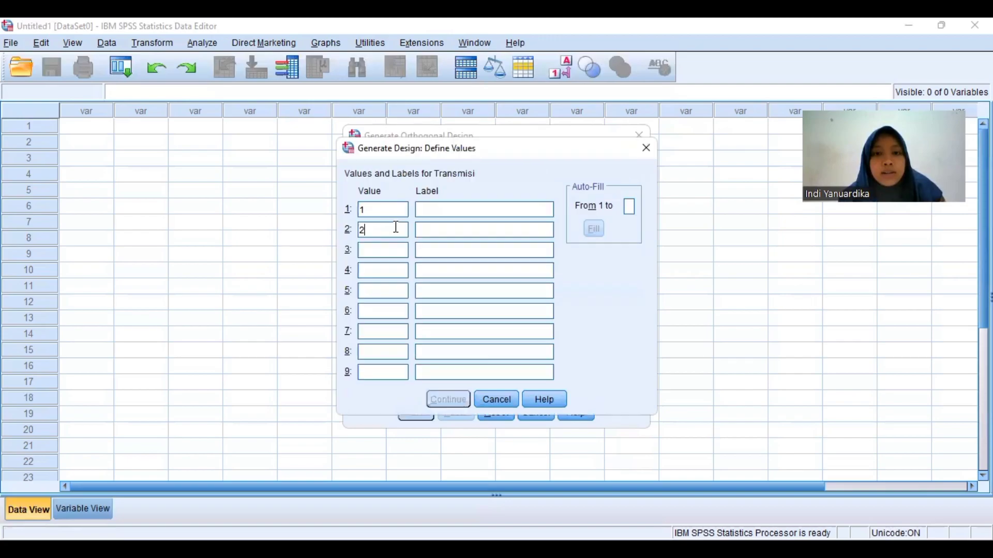
{"action": "left_click", "coordinate": [450, 209]}
{"action": "type", "text": "Man"}
{"action": "type", "text": "ual"}
{"action": "type", "text": "Ma"}
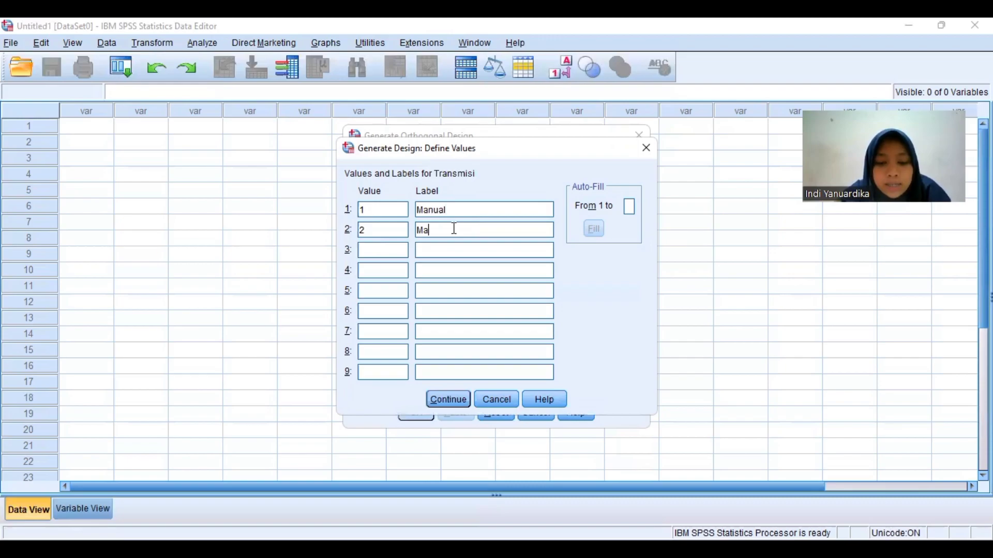
{"action": "type", "text": "ti"}
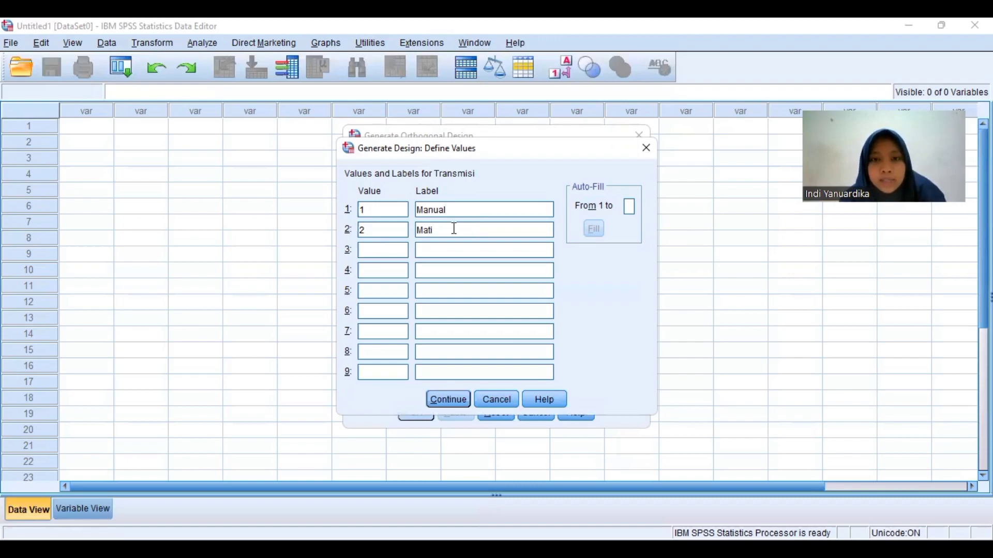
{"action": "type", "text": "c"}
{"action": "left_click", "coordinate": [458, 403]}
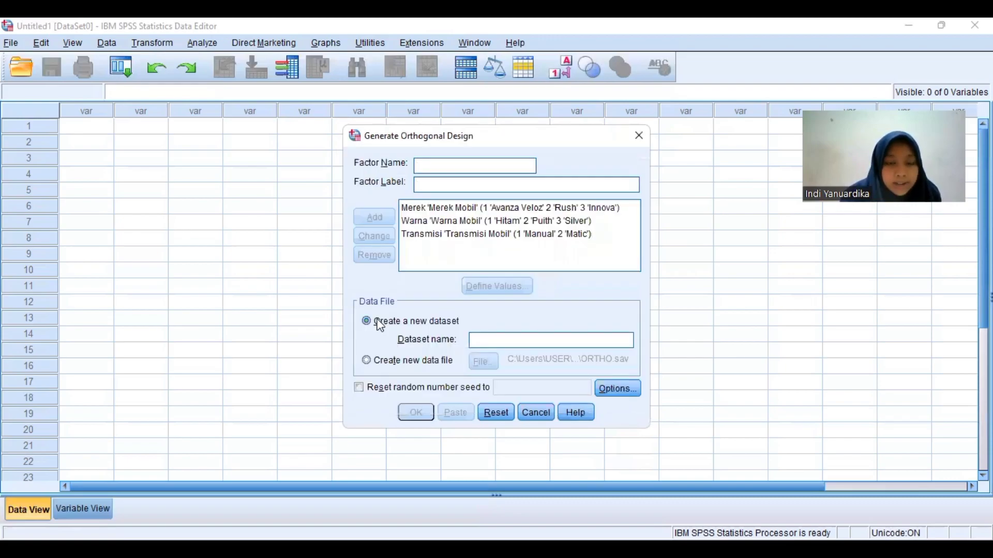
Generate the orthogonal design into a new data file named Stimuli_mobil in the Conjoint_Analysis folder.
{"action": "left_click", "coordinate": [367, 361]}
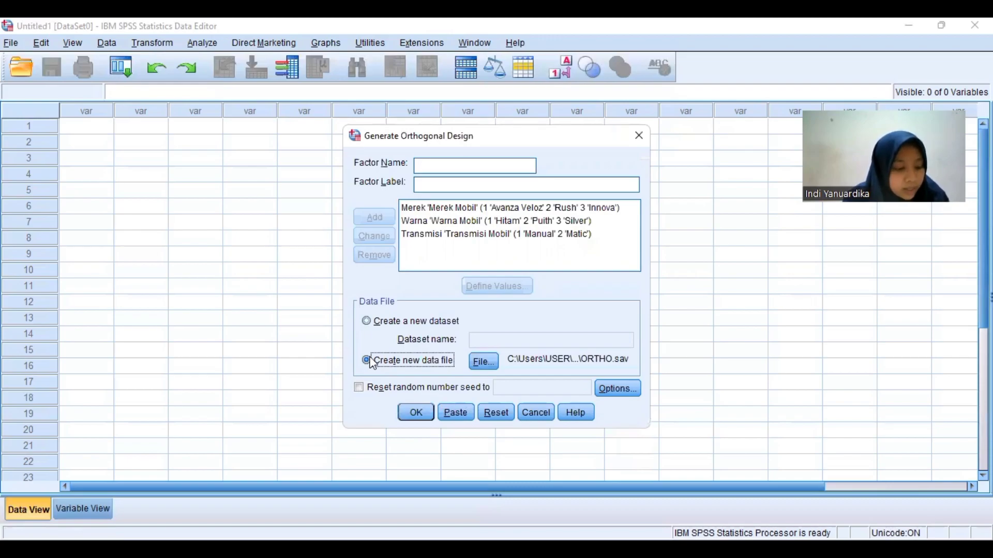
{"action": "left_click", "coordinate": [484, 362]}
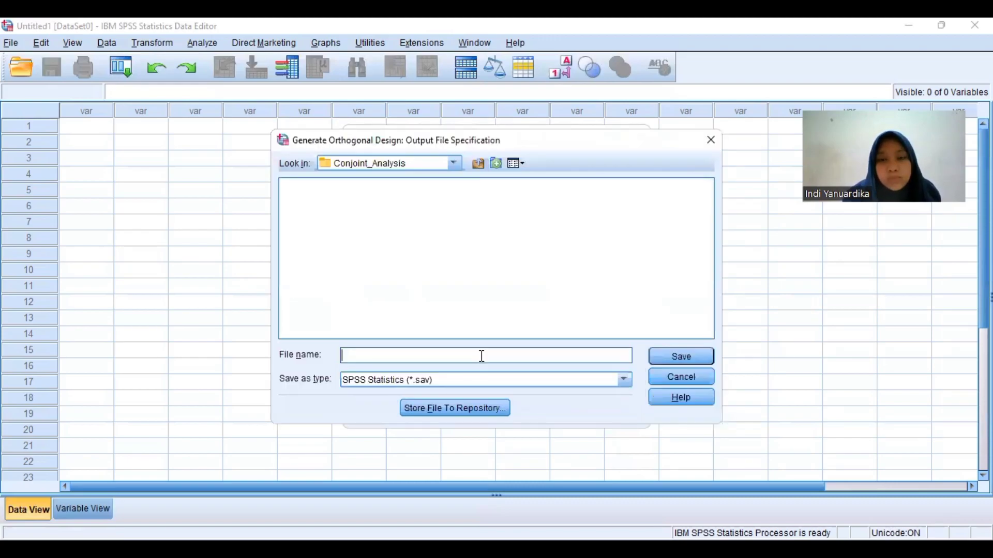
{"action": "type", "text": "S"}
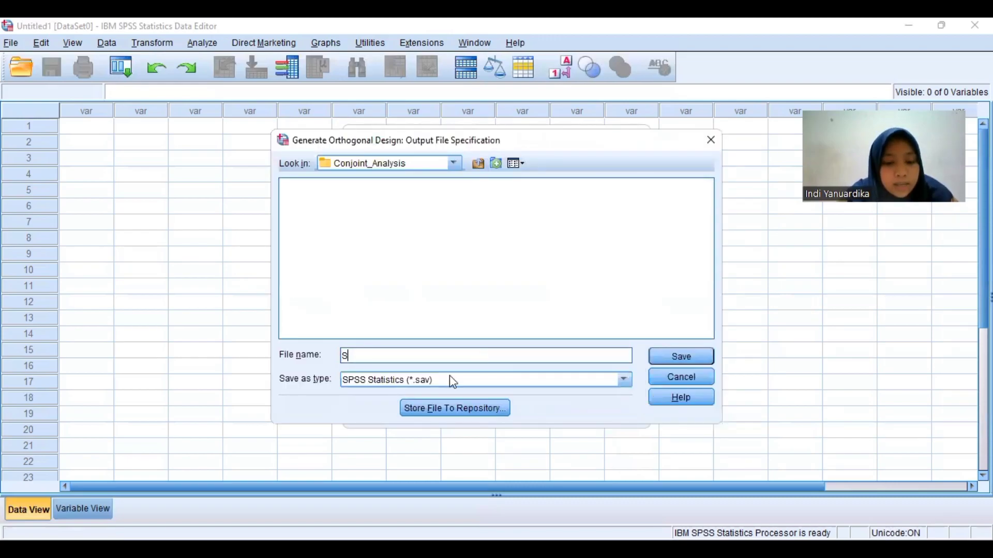
{"action": "type", "text": "timuli"}
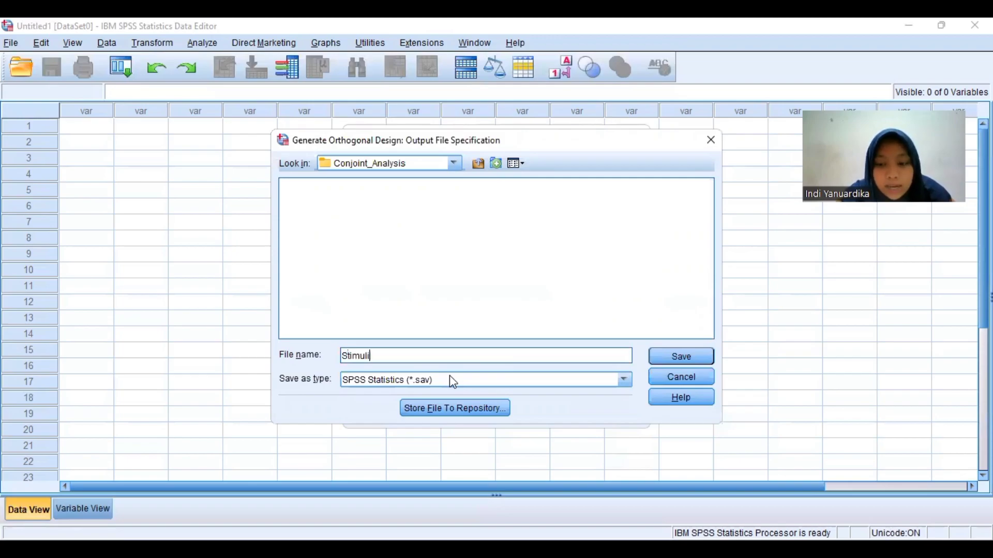
{"action": "type", "text": "_mobil"}
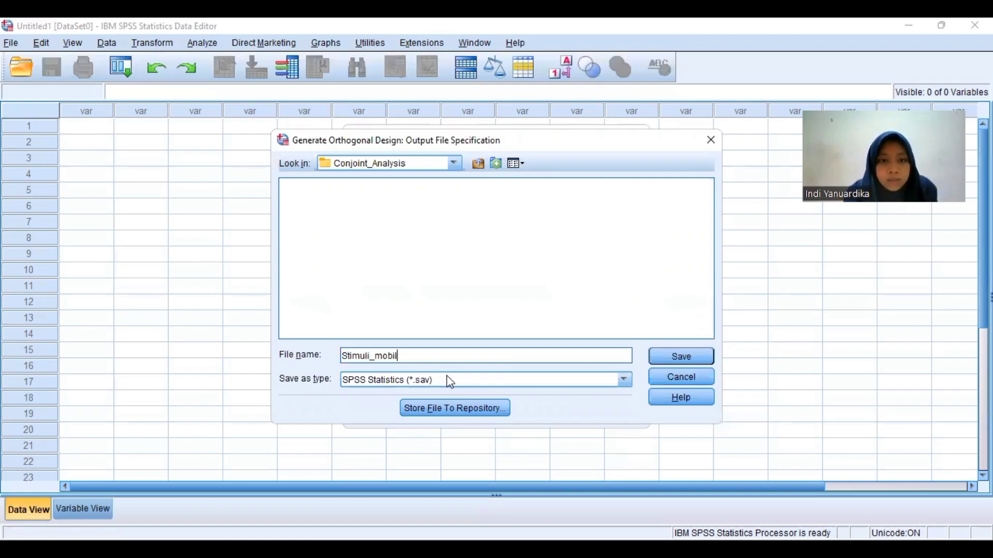
{"action": "left_click", "coordinate": [681, 358]}
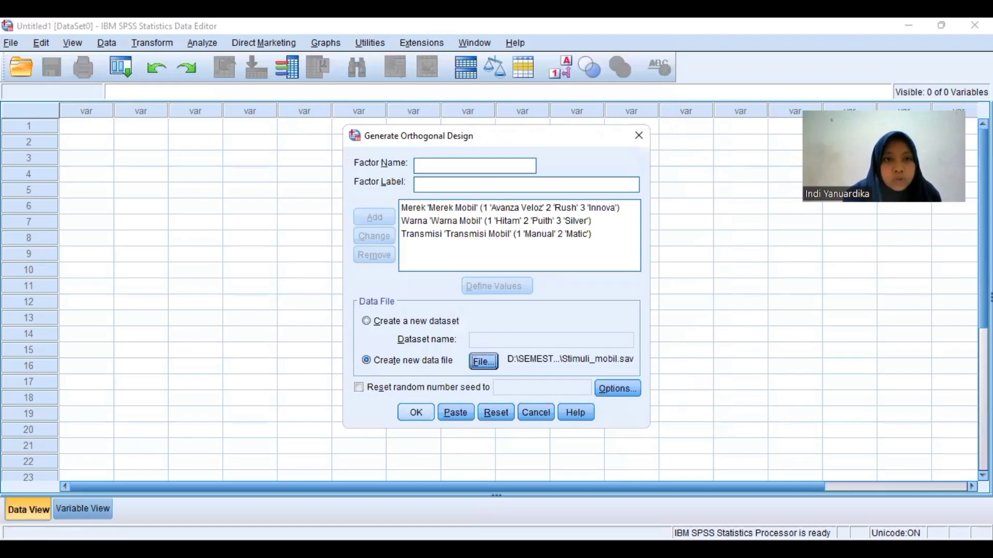
{"action": "left_click", "coordinate": [416, 413]}
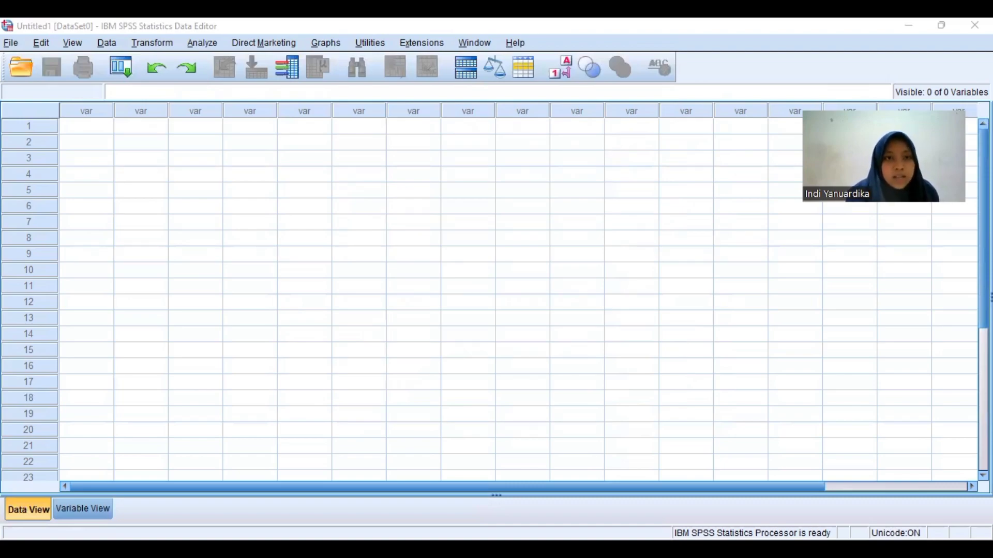
Switch to File Explorer and open the Stimuli_mobil data file from the Conjoint_Analysis folder.
{"action": "key", "text": "alt+Tab"}
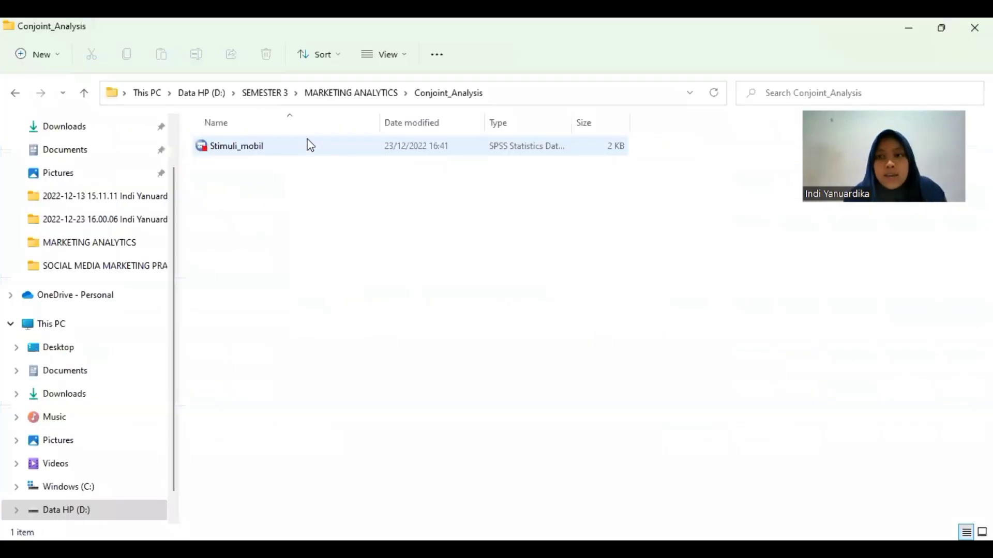
{"action": "left_click", "coordinate": [310, 145]}
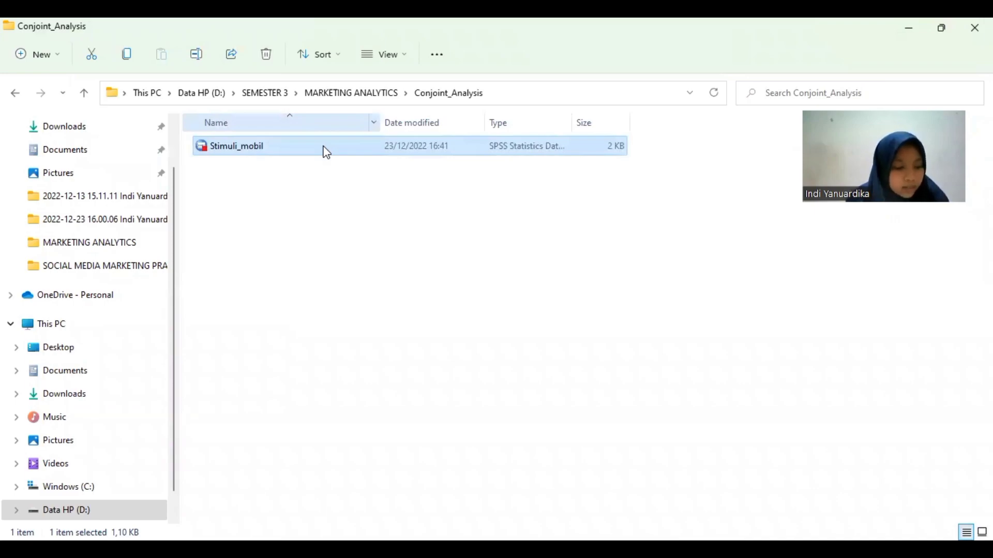
{"action": "double_click", "coordinate": [324, 146]}
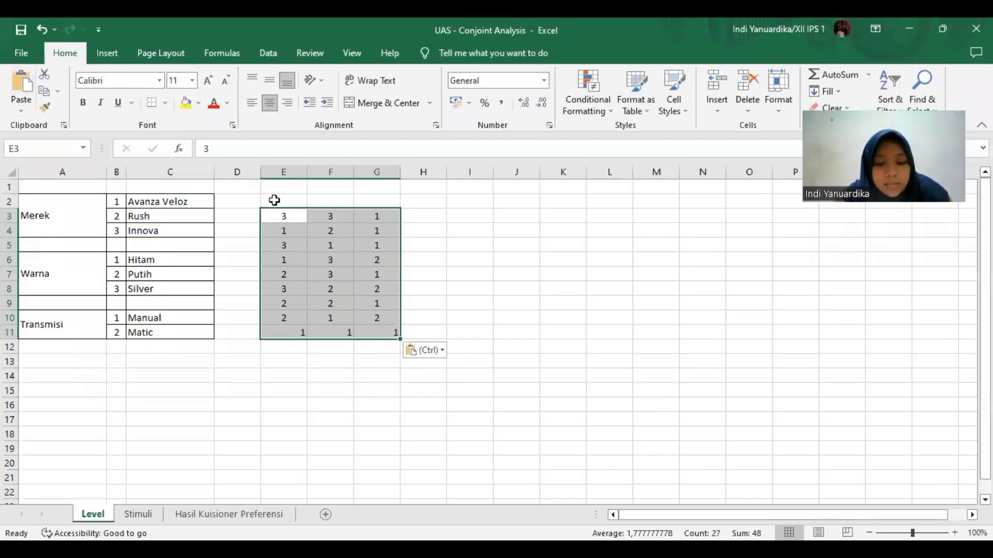
Enter the headers Merek, Warna and Transmisi in E2:G2 above the design codes on the Level sheet.
{"action": "left_click", "coordinate": [275, 201]}
{"action": "type", "text": "Merek"}
{"action": "key", "text": "Tab"}
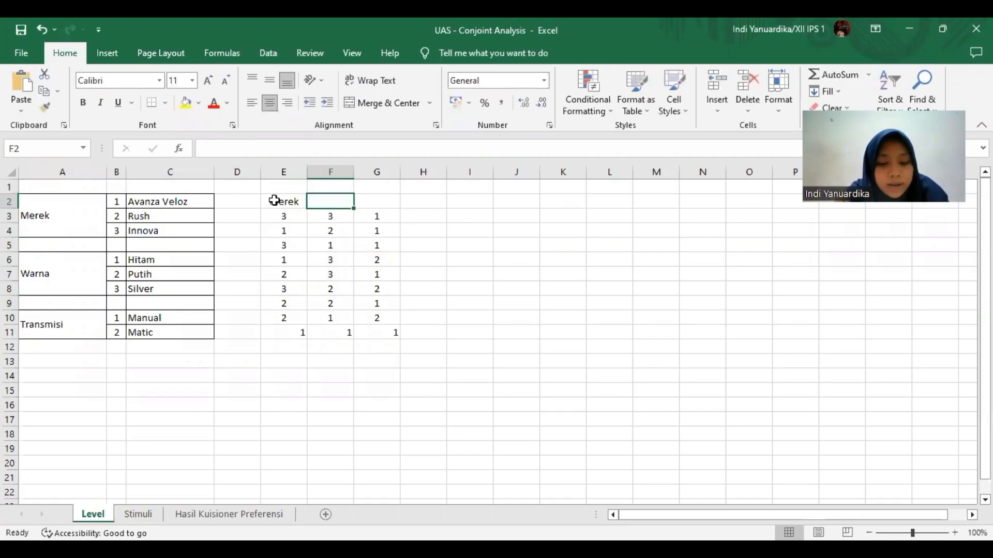
{"action": "type", "text": "Warna"}
{"action": "key", "text": "Tab"}
{"action": "type", "text": "T"}
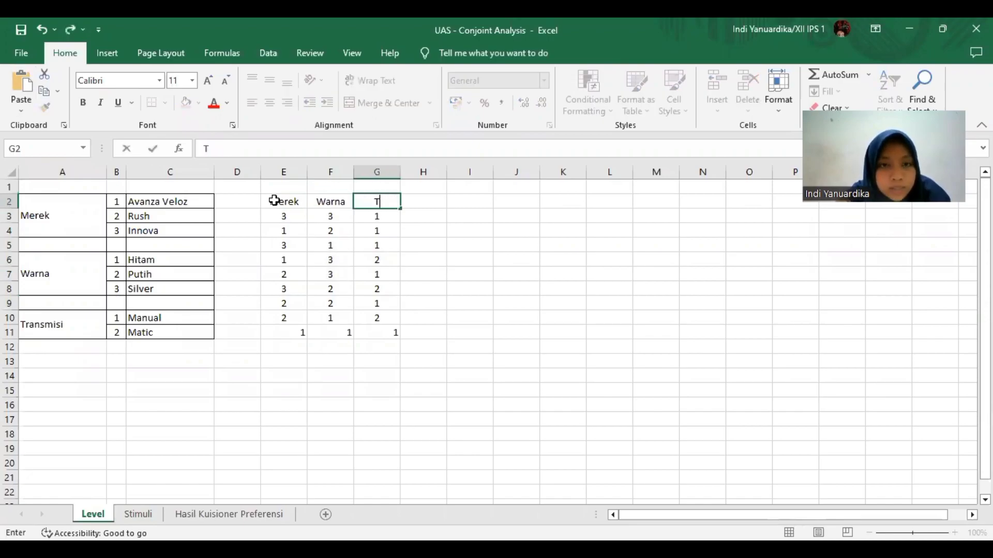
{"action": "type", "text": "ra"}
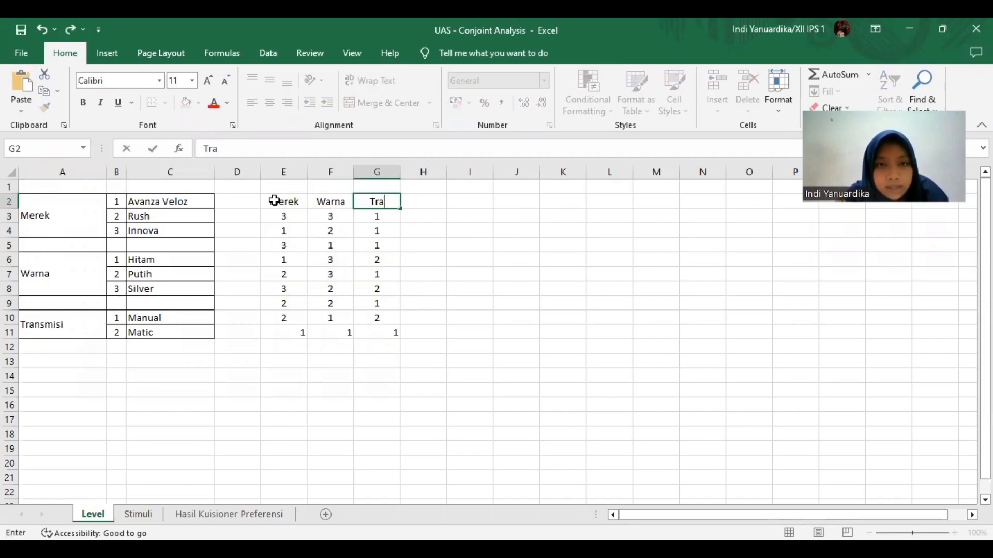
{"action": "type", "text": "nsm"}
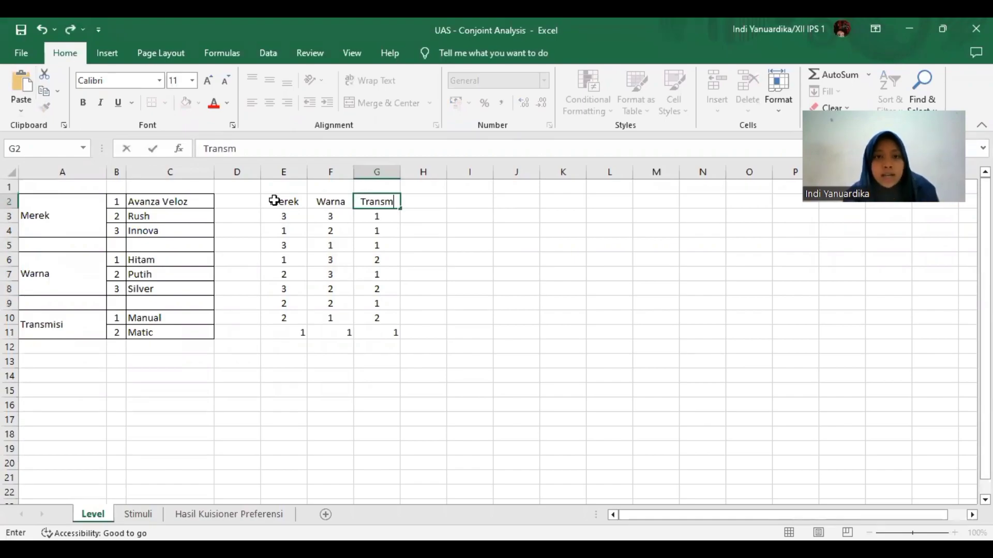
{"action": "type", "text": "isi"}
{"action": "left_click", "coordinate": [427, 246]}
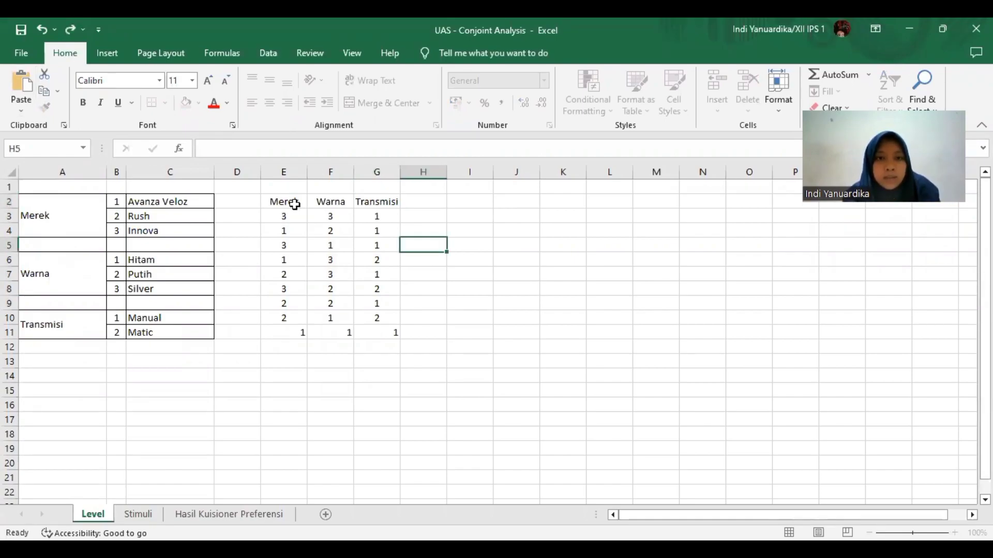
Centre the headers and design codes in E2:G11 on the Level sheet.
{"action": "left_click", "coordinate": [294, 204]}
{"action": "left_click", "coordinate": [396, 333], "text": "shift"}
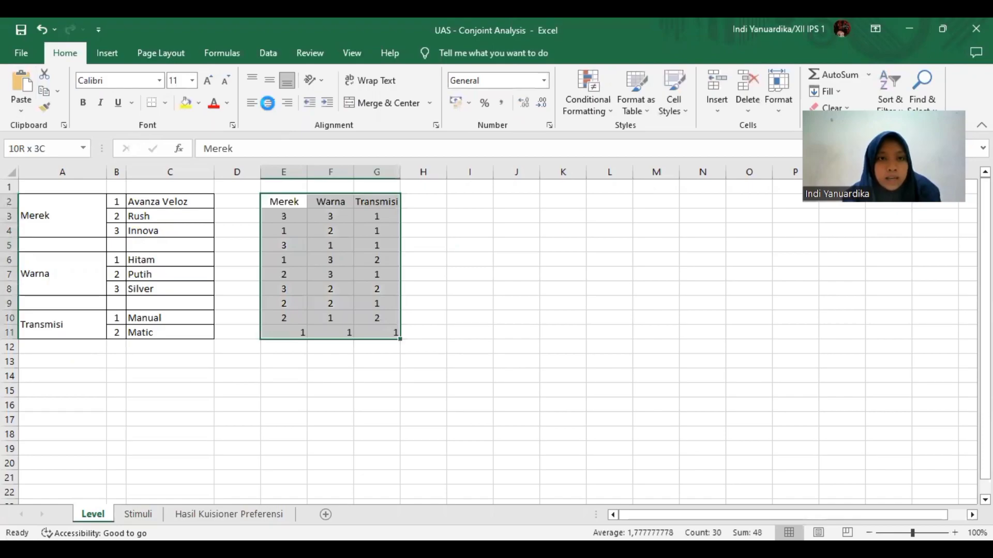
{"action": "left_click", "coordinate": [268, 103]}
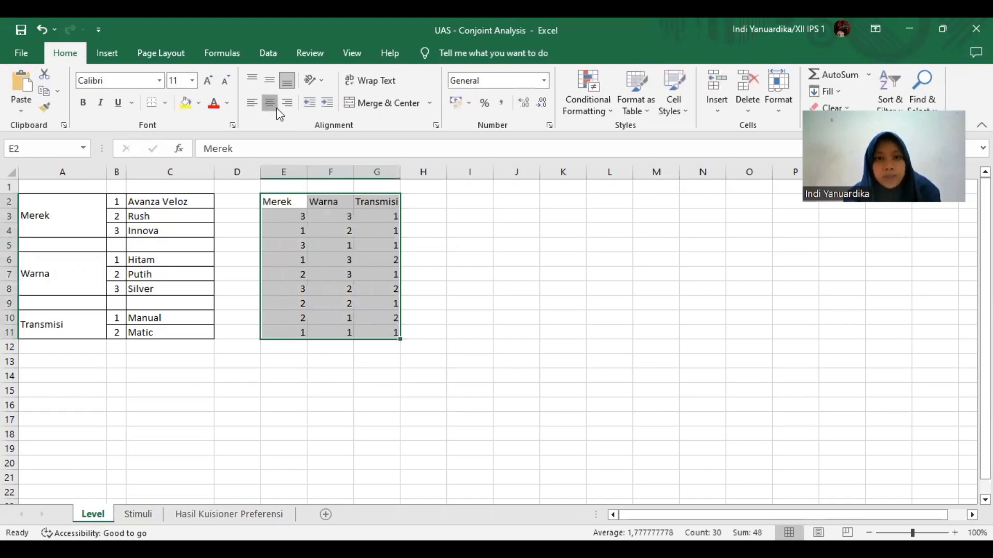
{"action": "left_click", "coordinate": [485, 333]}
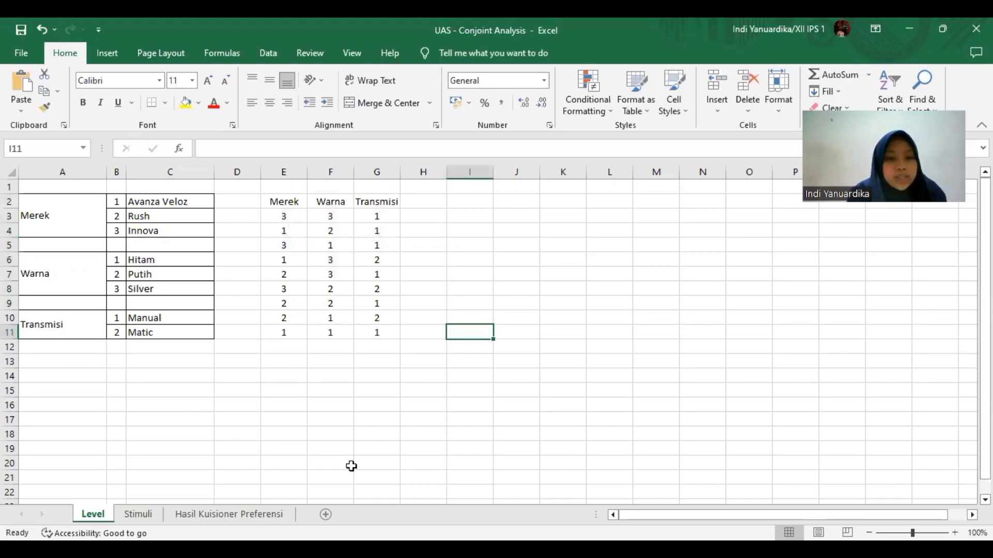
Examine how the first design row's codes on the Level sheet map to level names for the Stimuli sheet's description columns.
{"action": "left_click", "coordinate": [138, 514]}
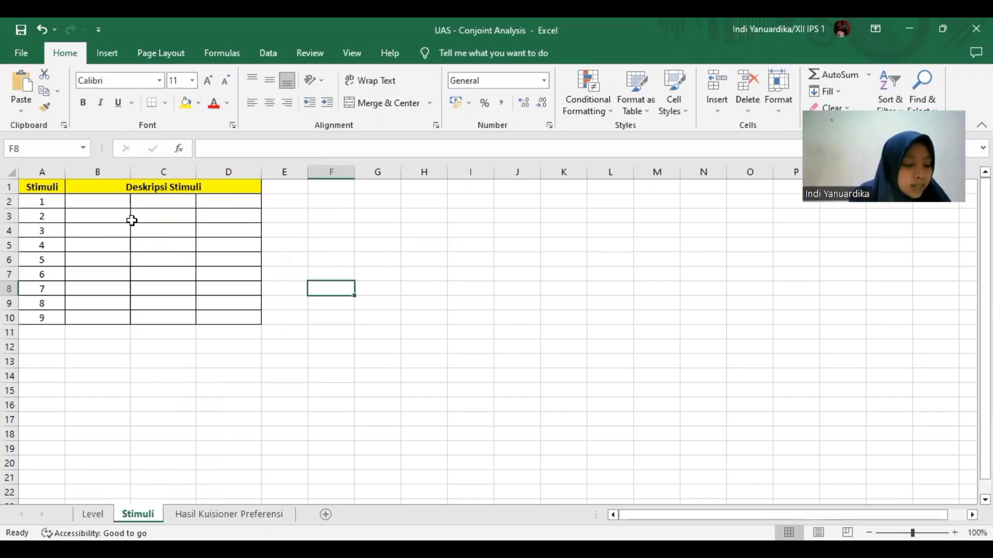
{"action": "left_click", "coordinate": [99, 514]}
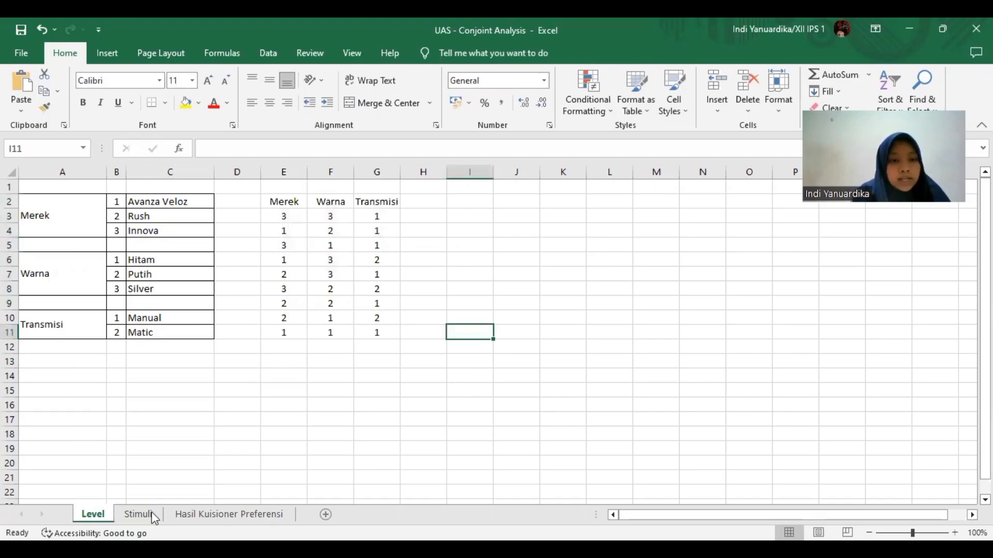
{"action": "key", "text": "ctrl+Page_Down"}
{"action": "left_click", "coordinate": [87, 515]}
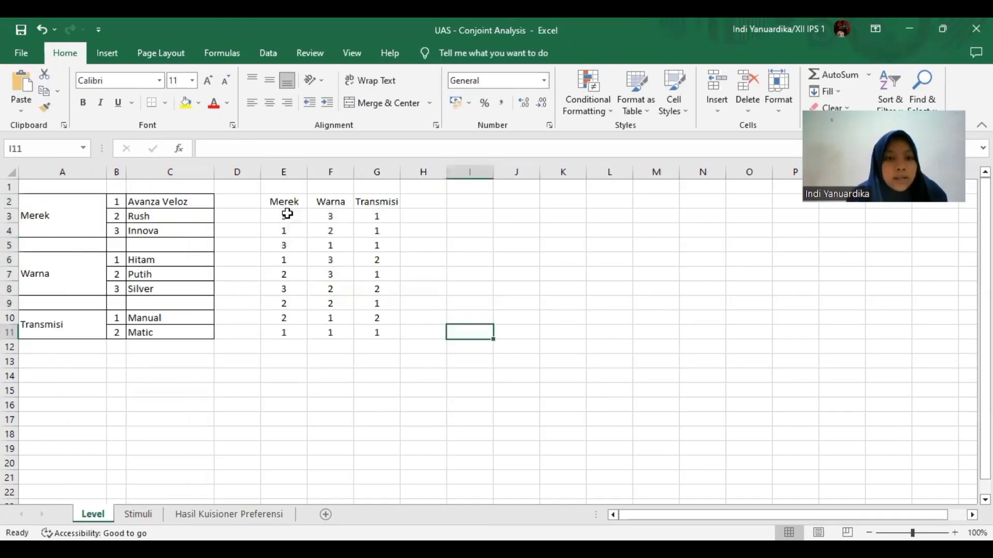
{"action": "left_click", "coordinate": [287, 214]}
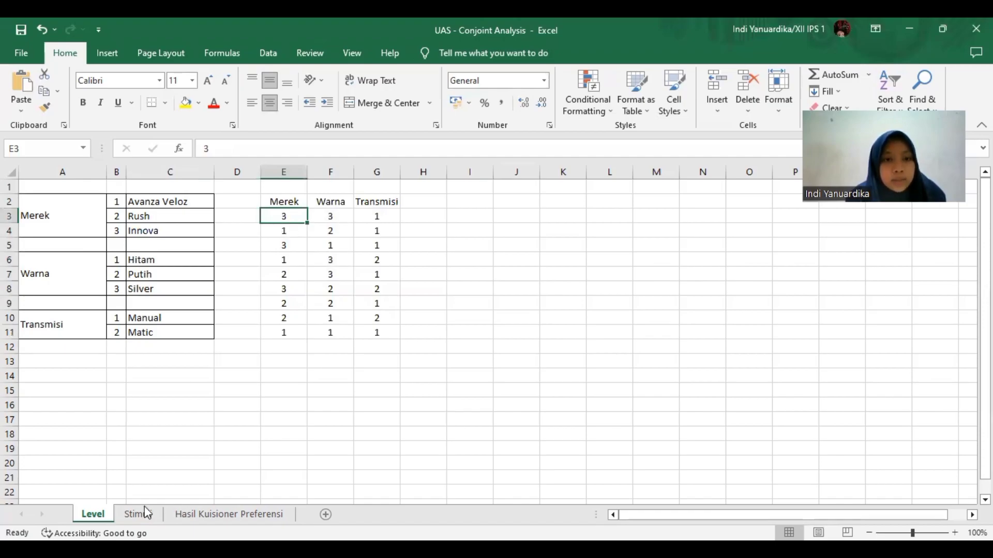
{"action": "key", "text": "ctrl+Page_Down"}
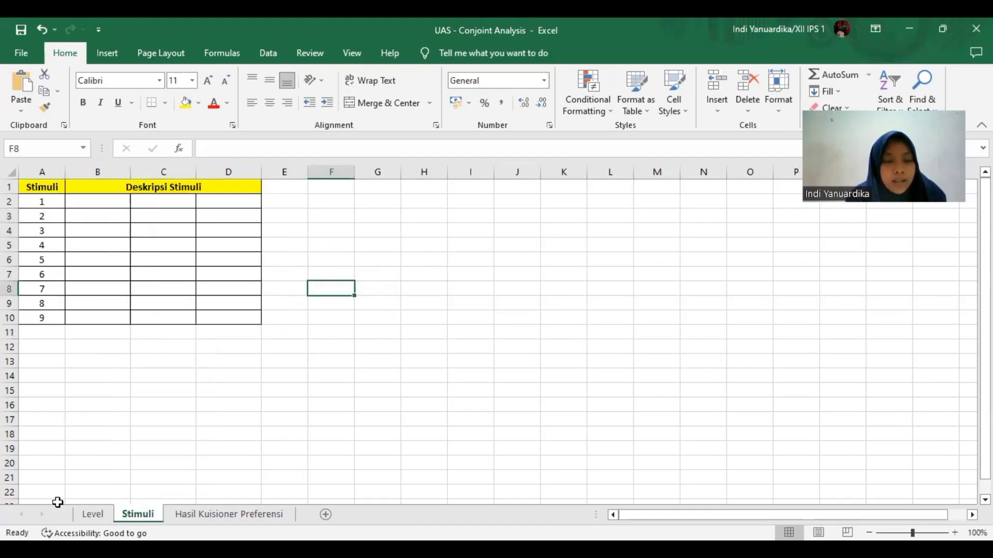
{"action": "key", "text": "ctrl+Page_Up"}
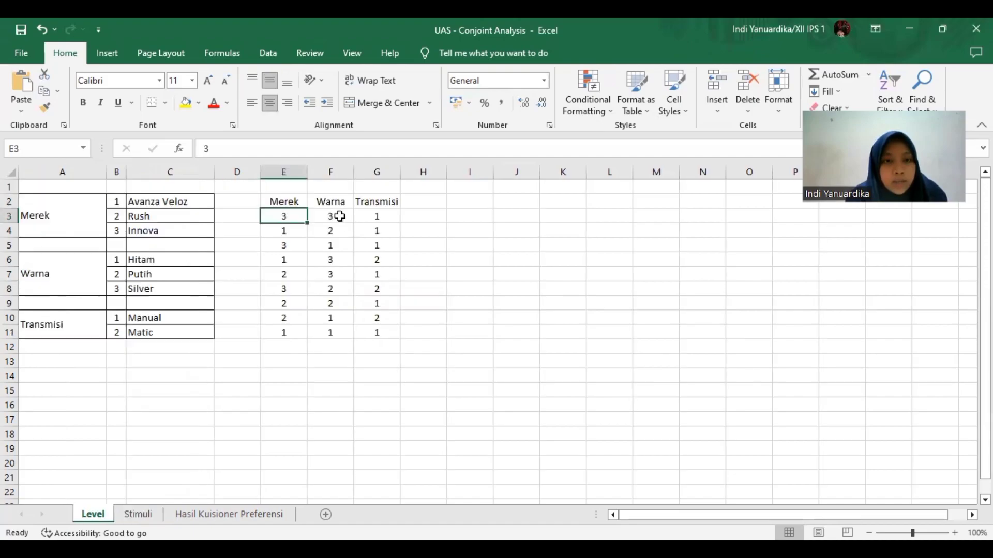
{"action": "key", "text": "Right"}
{"action": "left_click", "coordinate": [174, 287]}
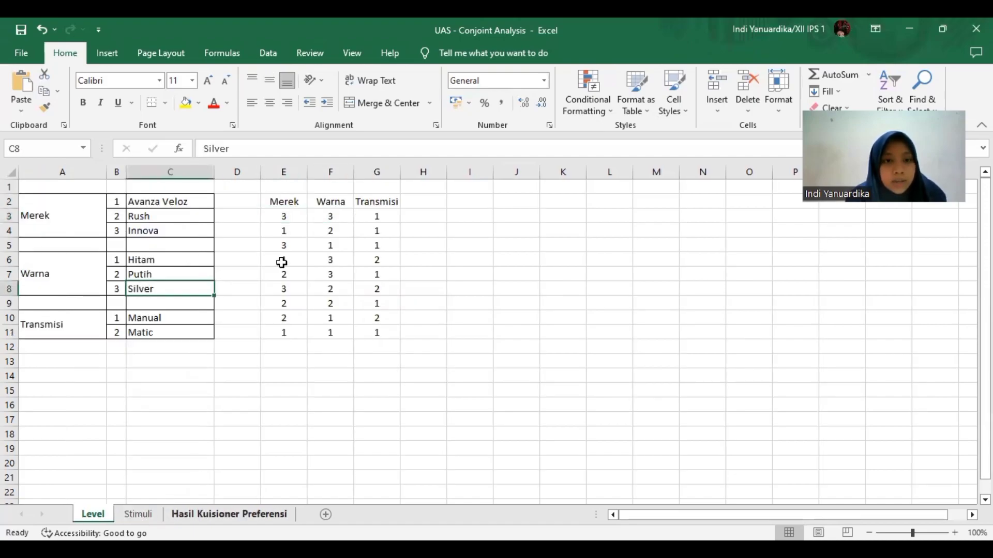
{"action": "left_click", "coordinate": [132, 514]}
{"action": "left_click", "coordinate": [92, 514]}
{"action": "left_click", "coordinate": [367, 213]}
{"action": "left_click", "coordinate": [140, 320]}
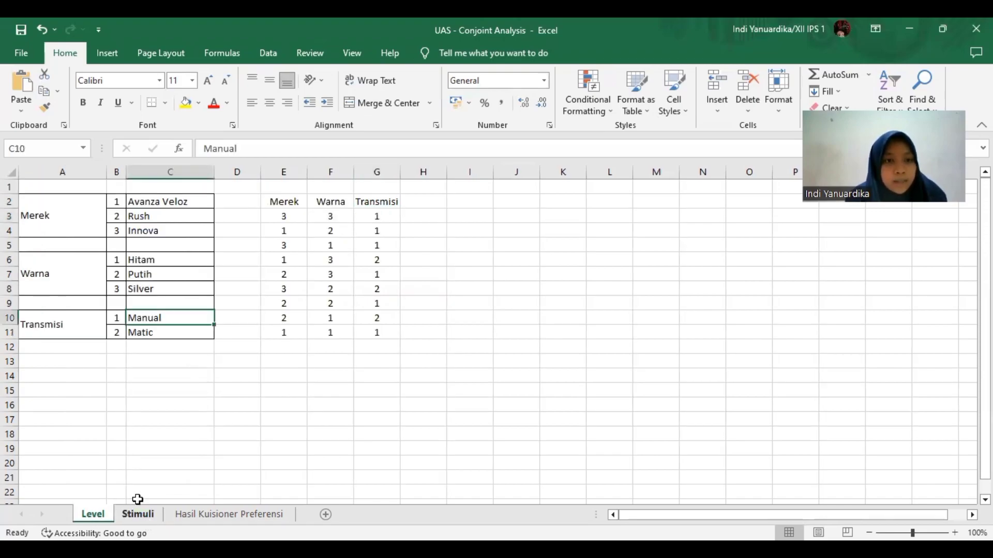
{"action": "left_click", "coordinate": [137, 514]}
{"action": "left_click", "coordinate": [97, 202]}
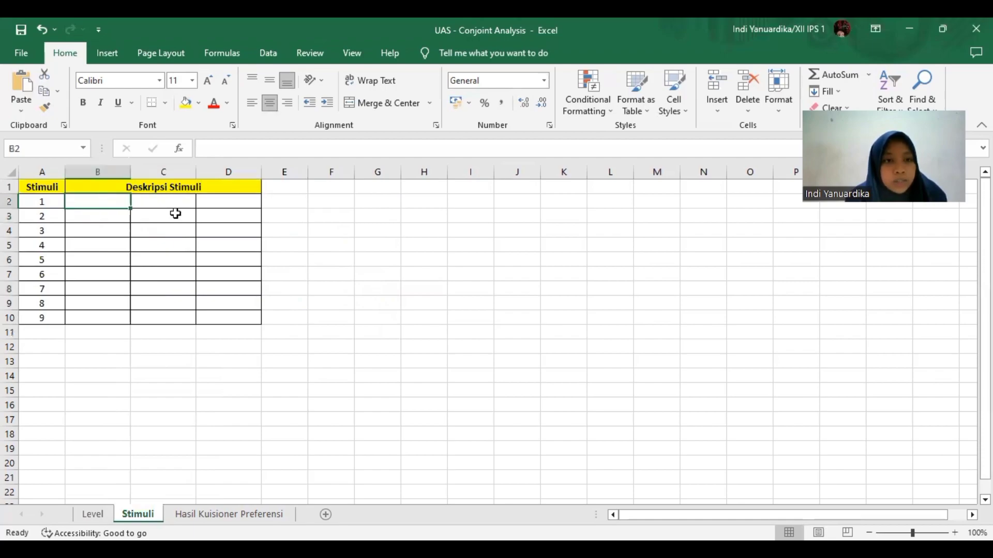
{"action": "key", "text": "Right"}
{"action": "key", "text": "Right"}
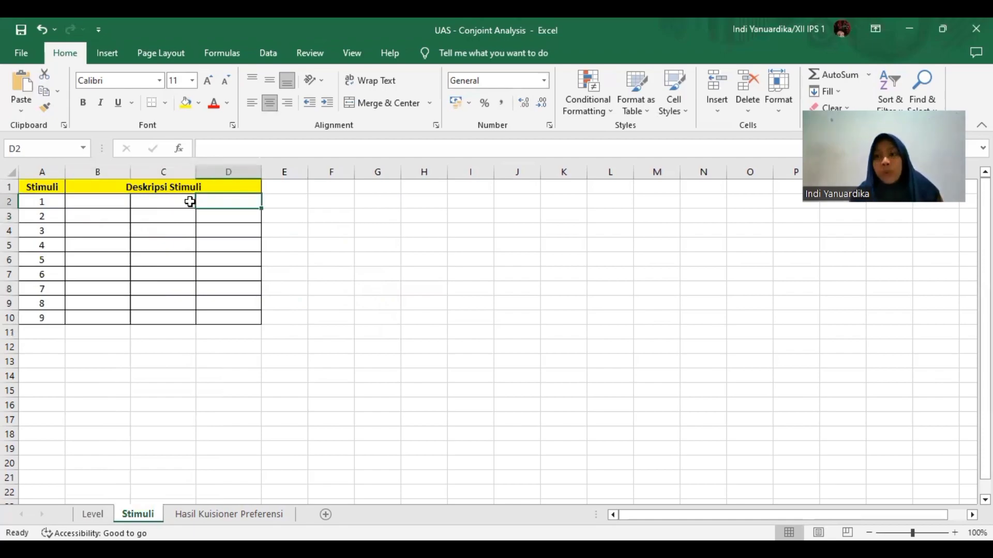
Fill B2:B10 on the Stimuli sheet with the brand names, using =VLOOKUP(Level!E3;merek;2;0) in B2 copied down.
{"action": "left_click", "coordinate": [111, 203]}
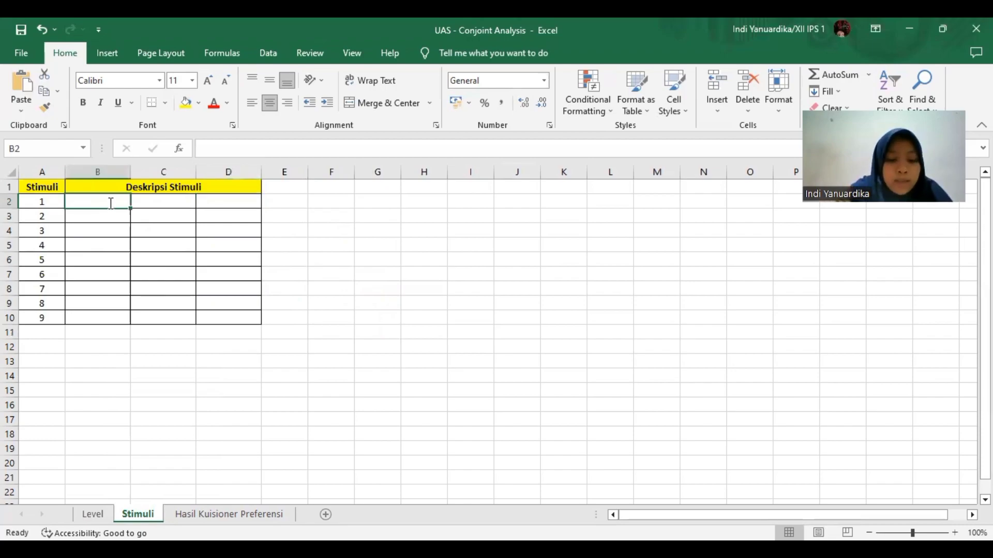
{"action": "type", "text": "="}
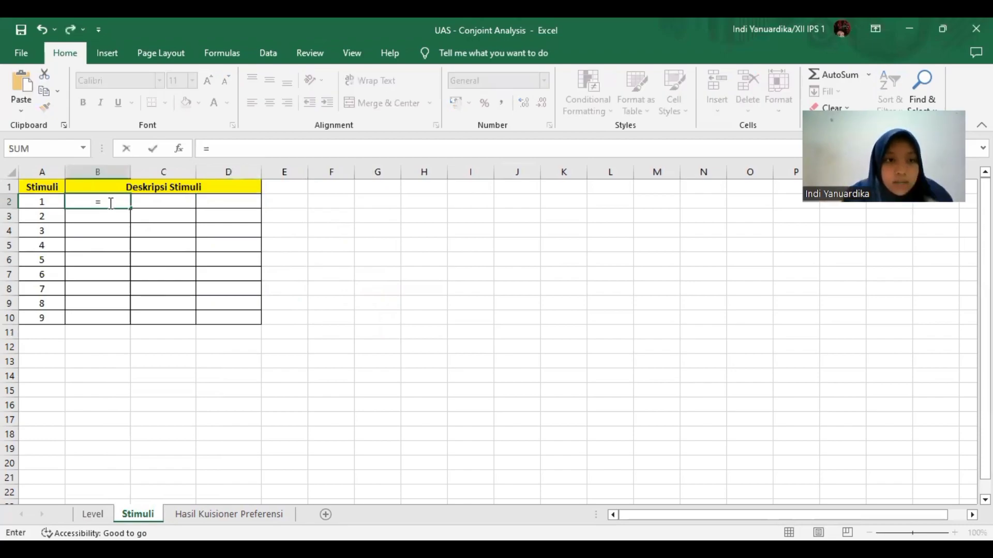
{"action": "type", "text": "V"}
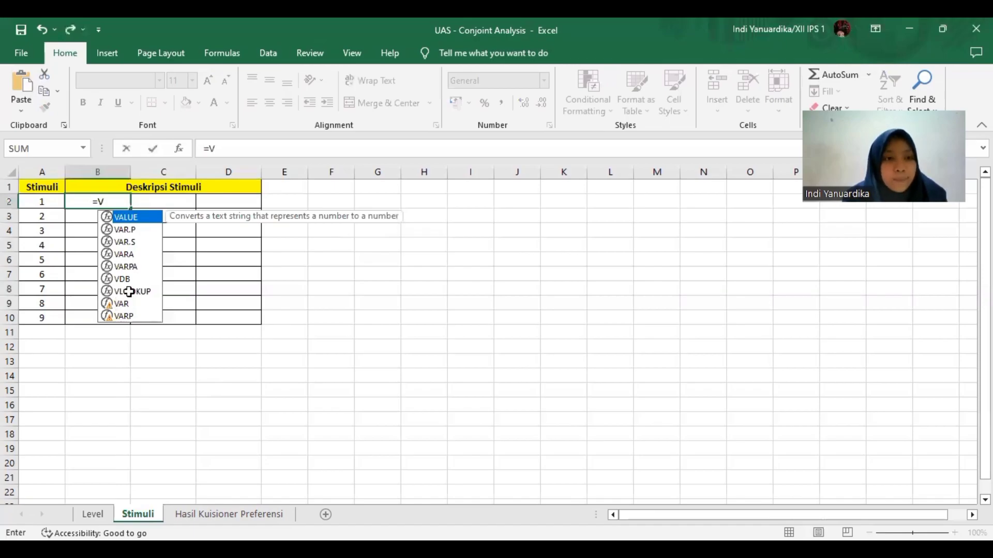
{"action": "double_click", "coordinate": [129, 294]}
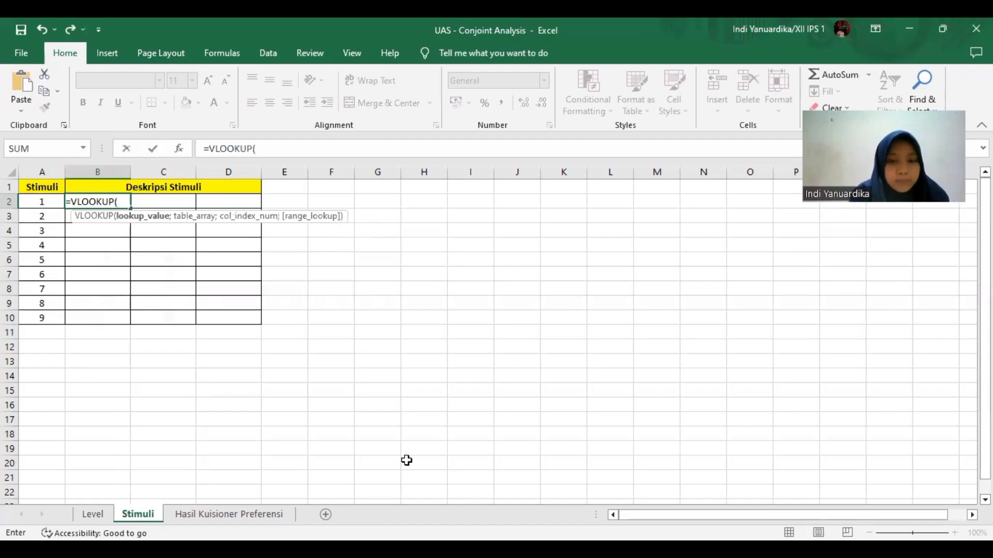
{"action": "left_click", "coordinate": [93, 514]}
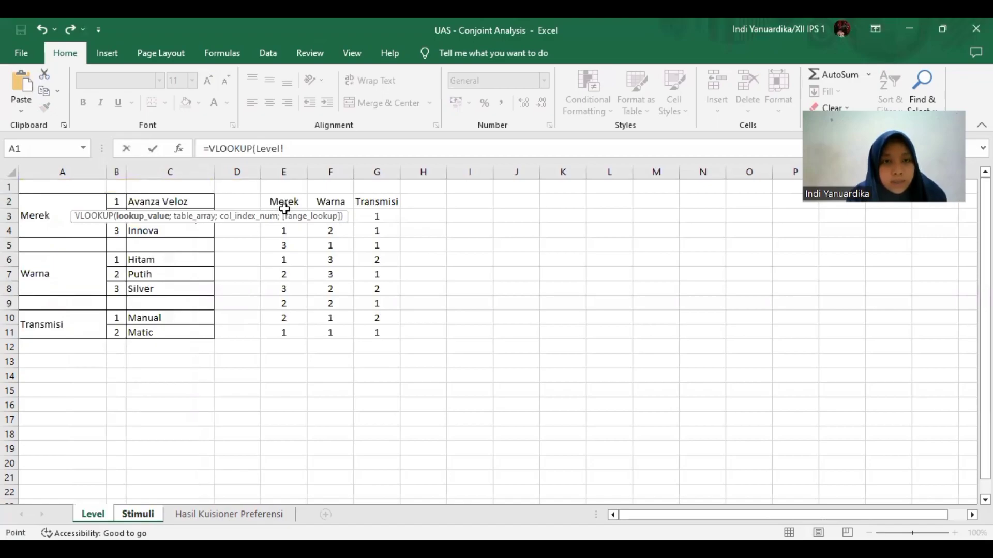
{"action": "left_click", "coordinate": [282, 214]}
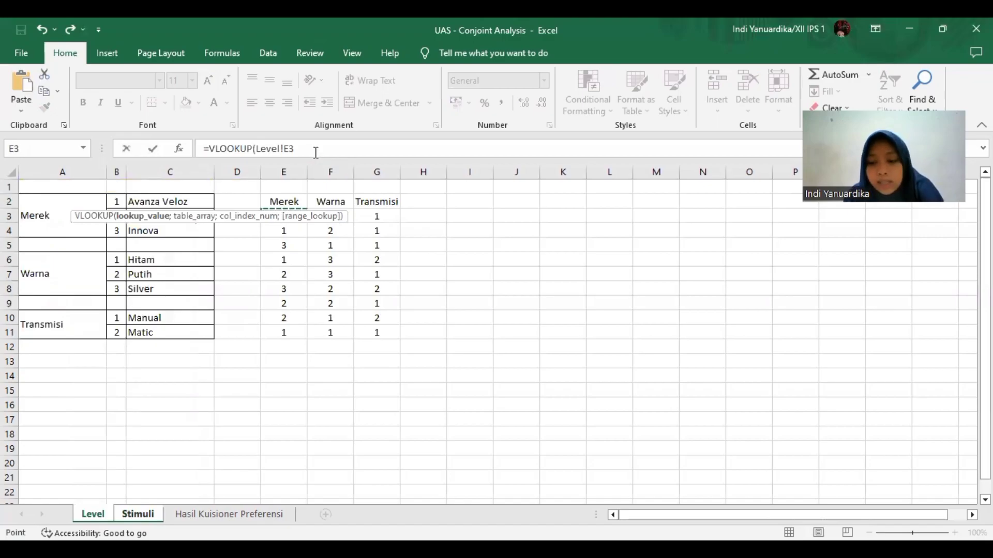
{"action": "type", "text": ";"}
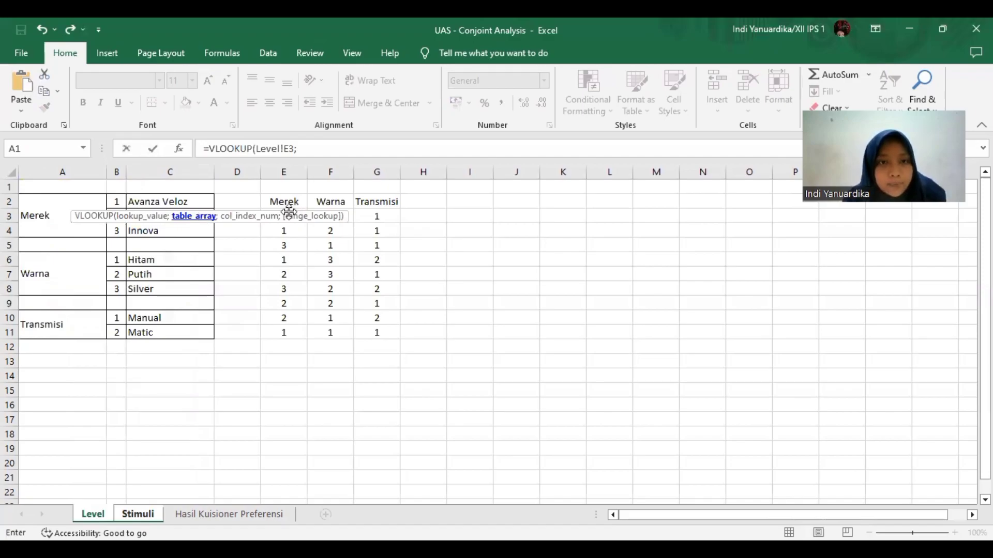
{"action": "type", "text": "mre"}
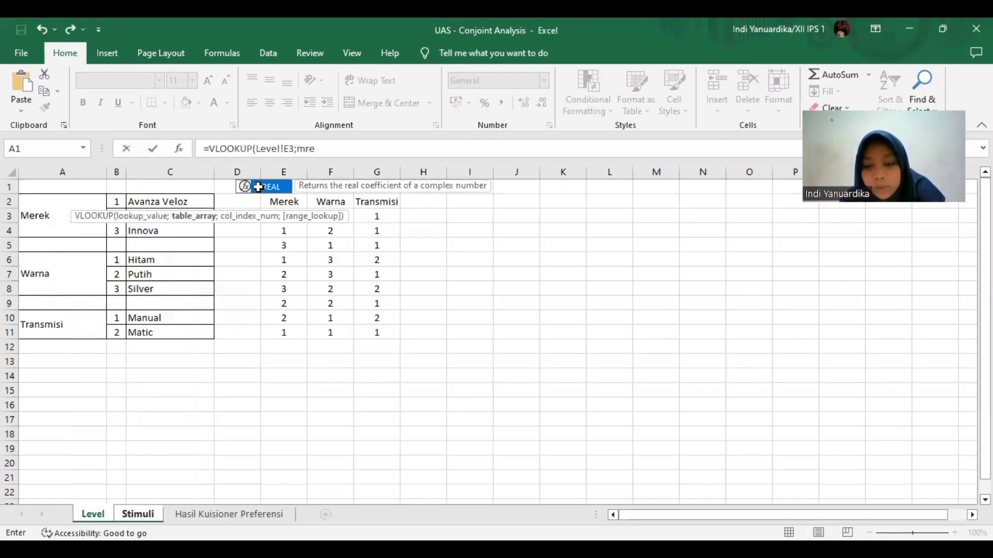
{"action": "key", "text": "BackSpace"}
{"action": "key", "text": "BackSpace"}
{"action": "type", "text": "erek;2"}
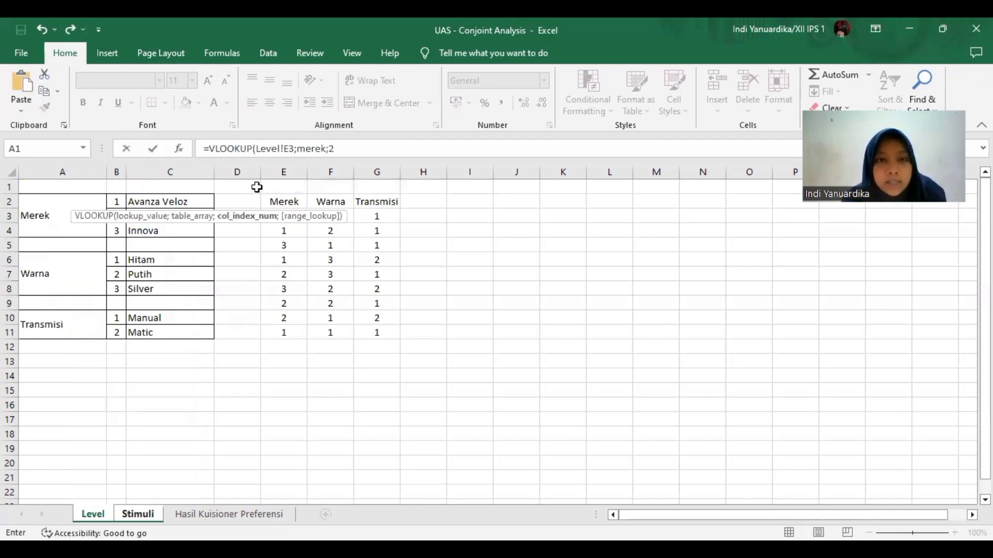
{"action": "key", "text": "Return"}
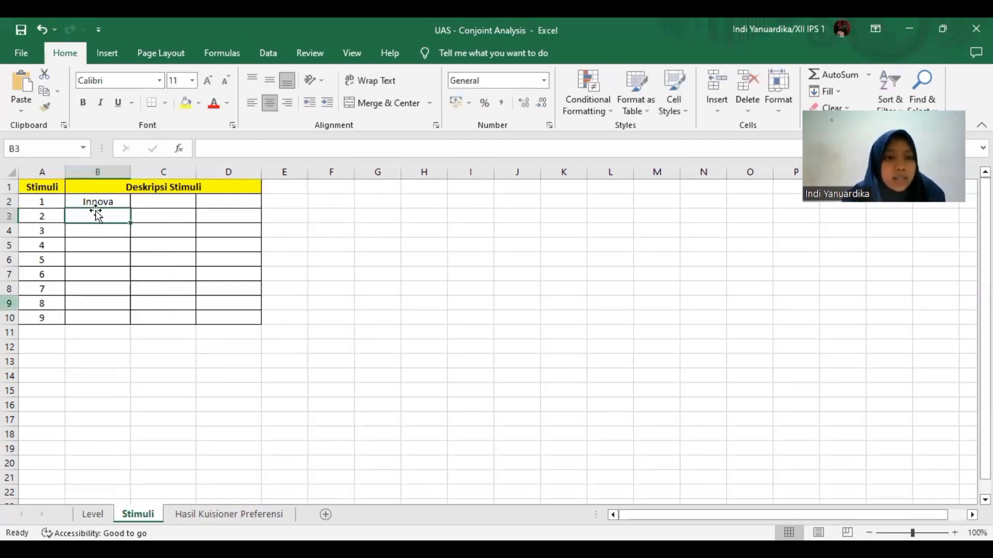
{"action": "left_click", "coordinate": [127, 202]}
{"action": "double_click", "coordinate": [129, 207]}
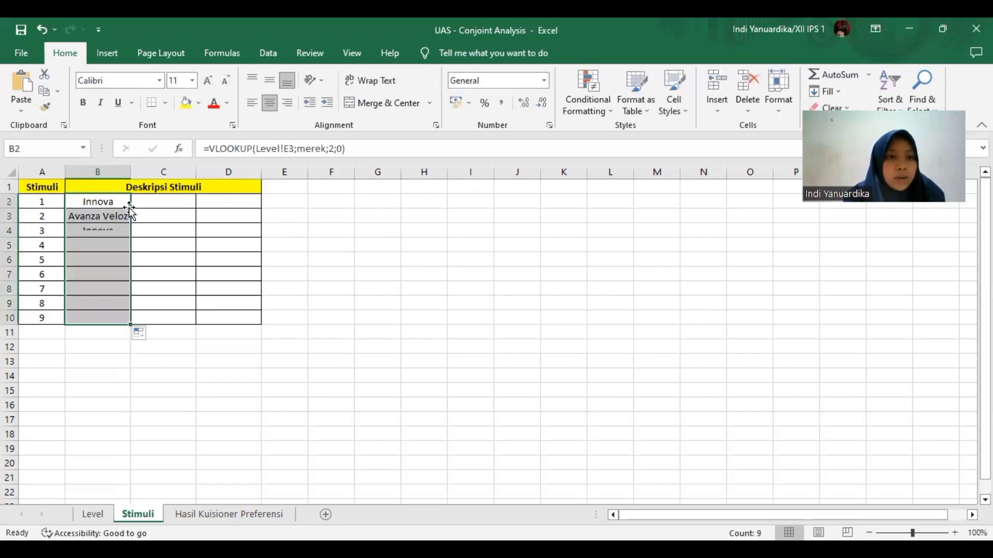
Fill C2:C10 on the Stimuli sheet with the colour names, using =VLOOKUP(Level!F3;warna;2;0) in C2 copied down.
{"action": "left_click", "coordinate": [172, 203]}
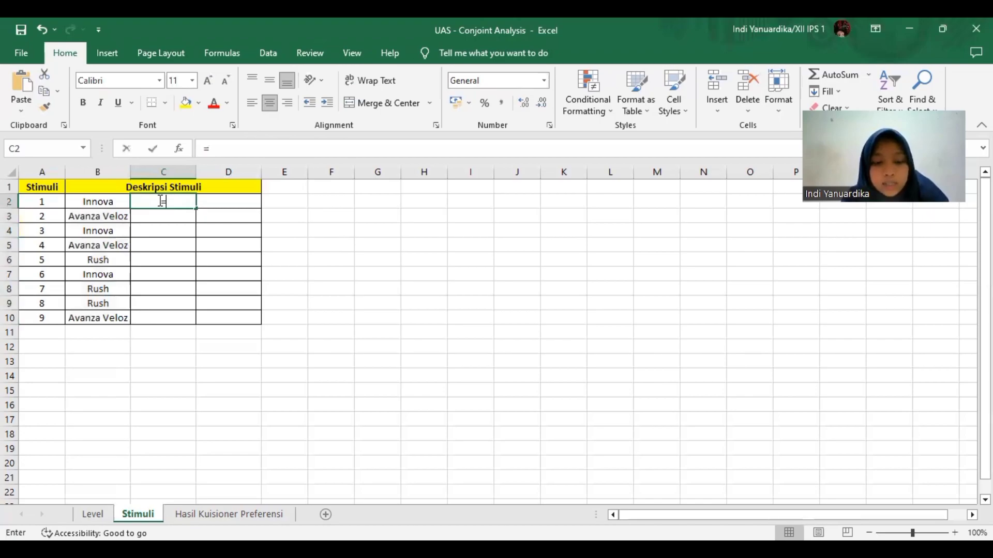
{"action": "type", "text": "="}
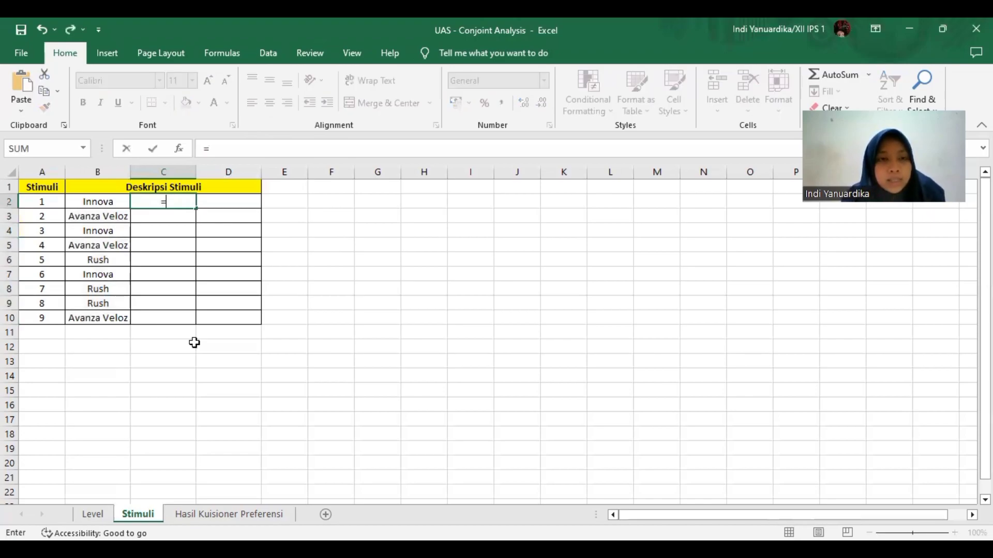
{"action": "type", "text": "VLOOKUP("}
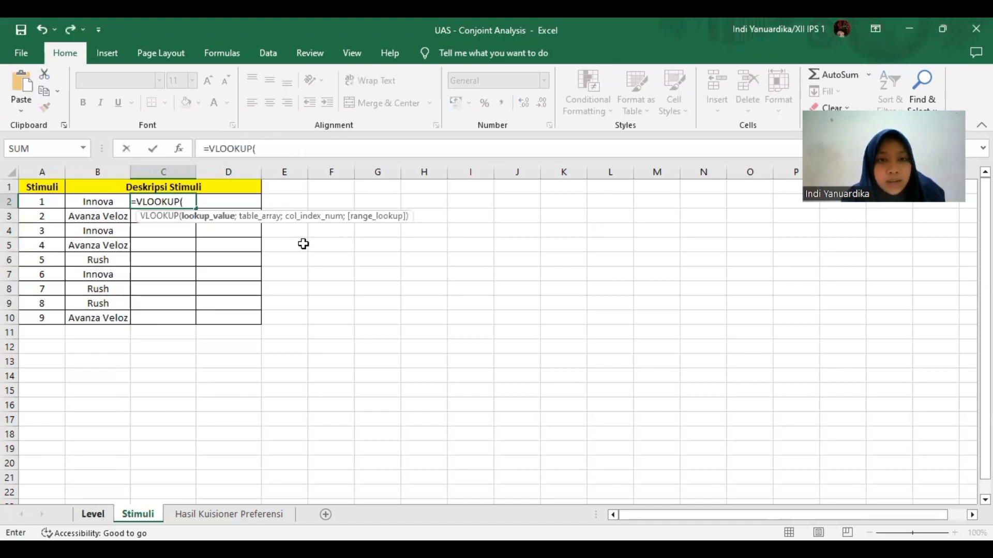
{"action": "key", "text": "ctrl+Page_Up"}
{"action": "left_click", "coordinate": [329, 210]}
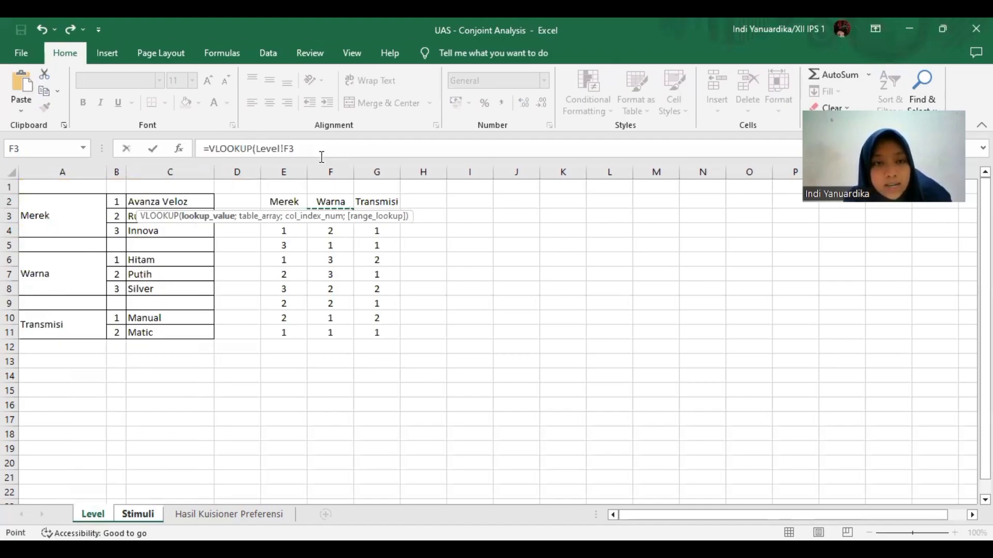
{"action": "type", "text": ";war"}
{"action": "double_click", "coordinate": [260, 183]}
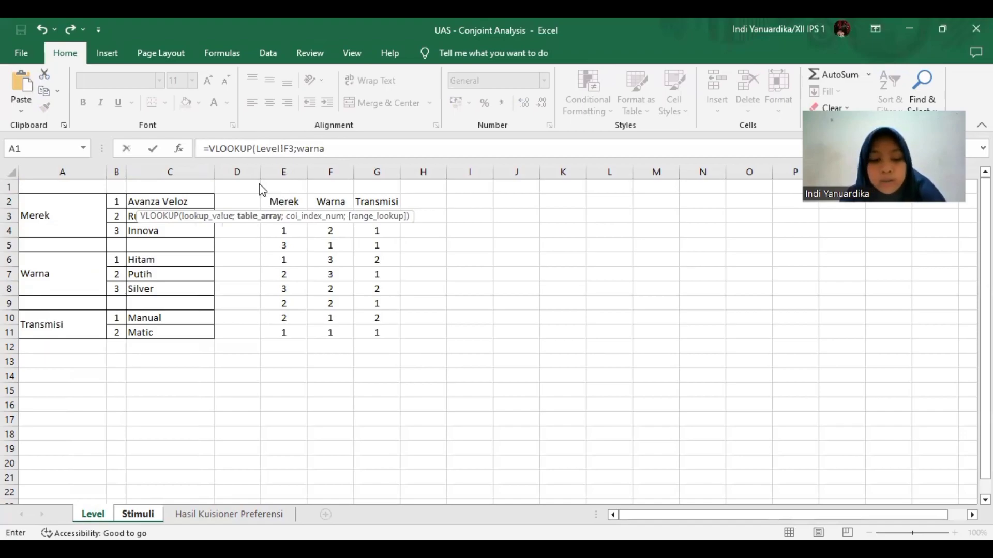
{"action": "type", "text": ";2;0"}
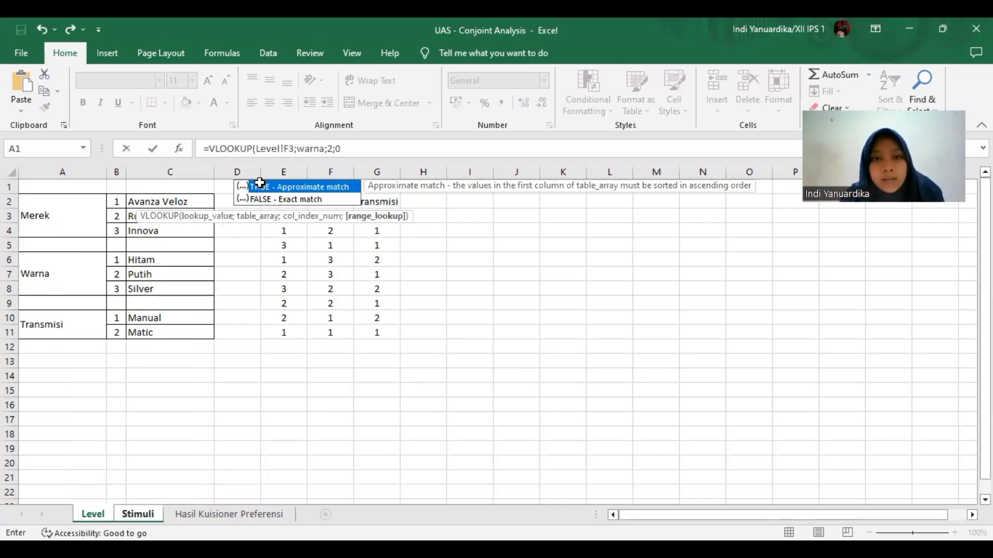
{"action": "key", "text": "Return"}
{"action": "left_click", "coordinate": [185, 207]}
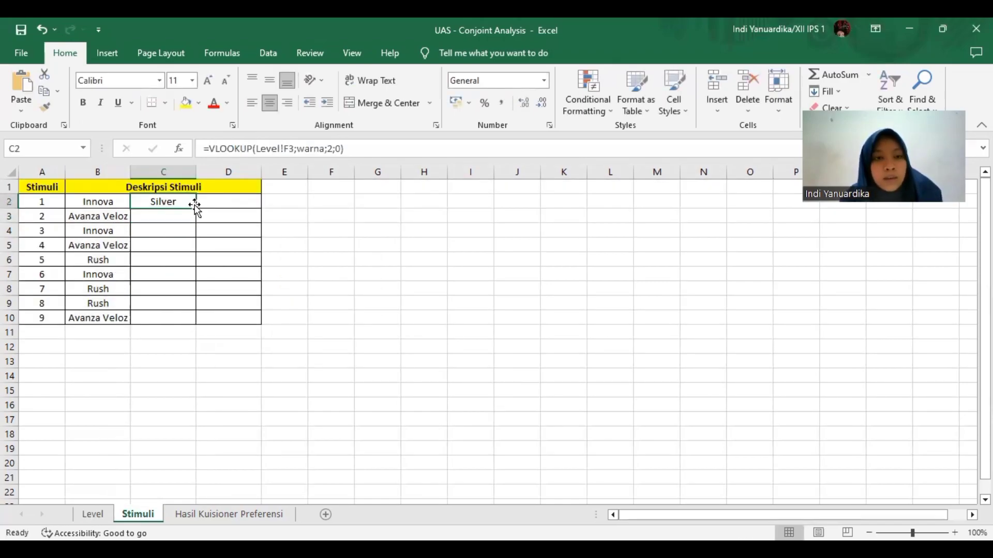
{"action": "double_click", "coordinate": [195, 208]}
Fill D2:D10 on the Stimuli sheet with the transmission types, using =VLOOKUP(Level!G3;transmisi;2;0) in D2 copied down.
{"action": "left_click", "coordinate": [234, 199]}
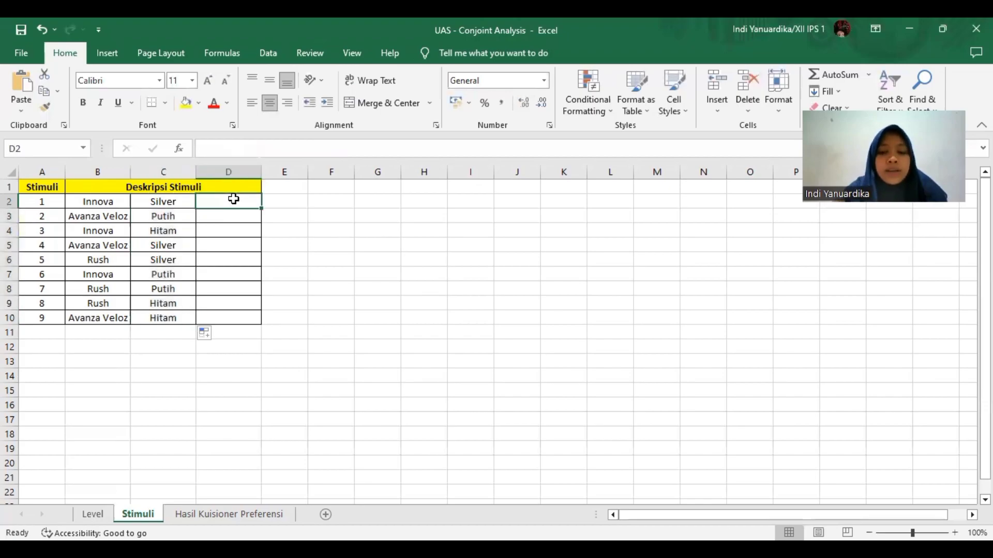
{"action": "type", "text": "="}
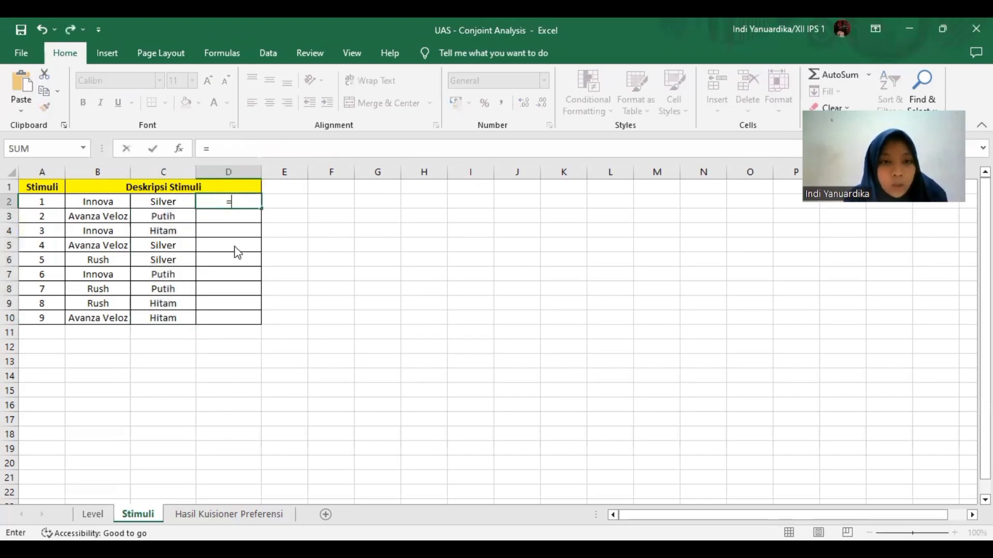
{"action": "type", "text": "V"}
{"action": "double_click", "coordinate": [236, 291]}
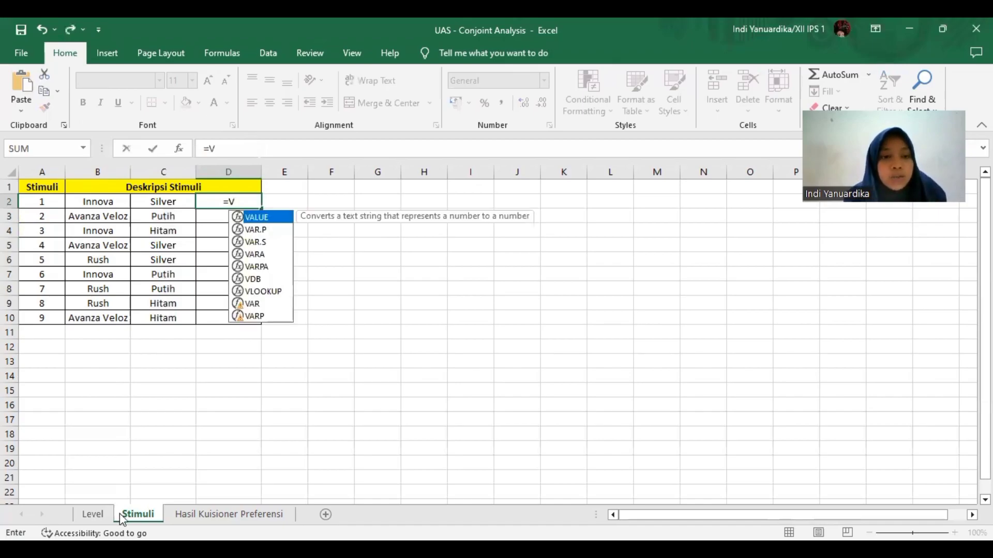
{"action": "left_click", "coordinate": [89, 514]}
{"action": "left_click", "coordinate": [381, 208]}
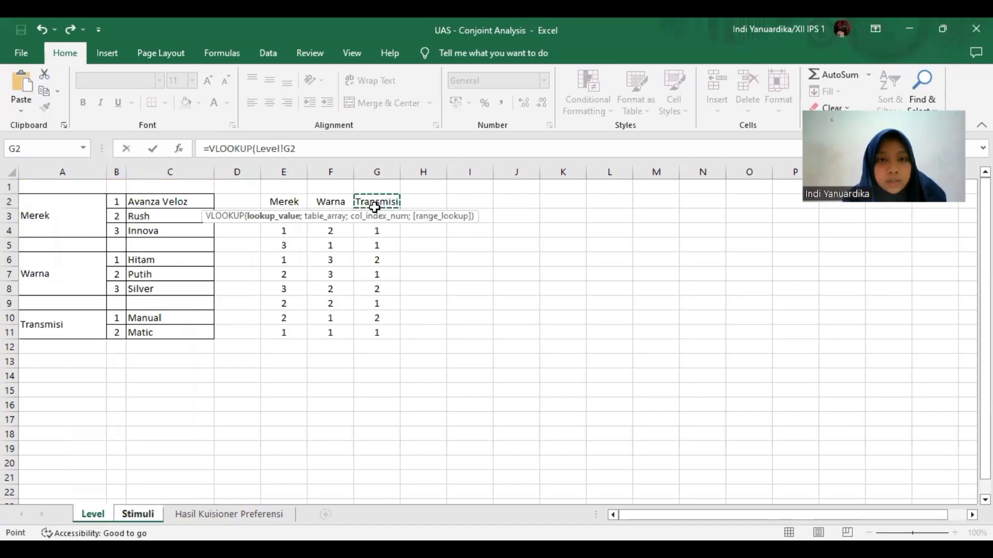
{"action": "left_click", "coordinate": [375, 211]}
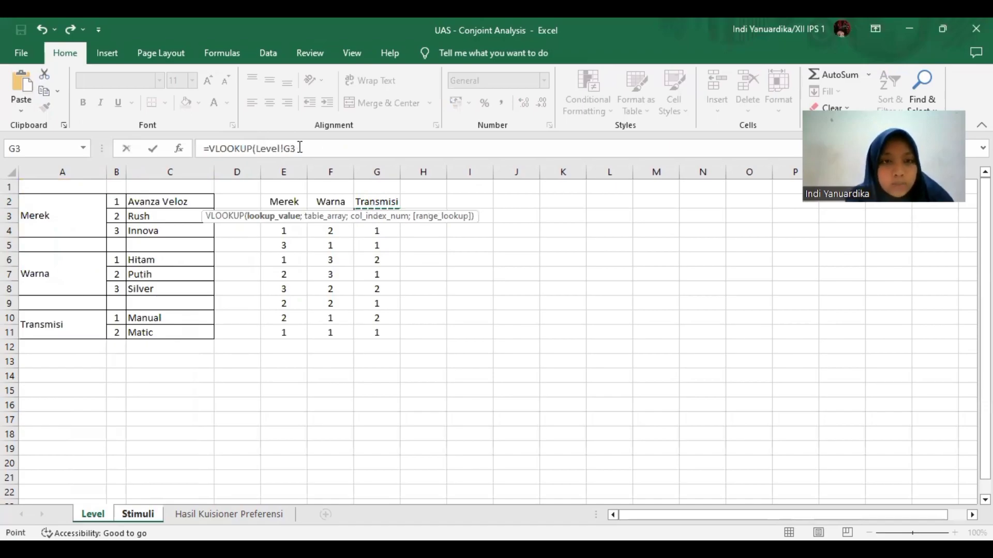
{"action": "type", "text": ";tra"}
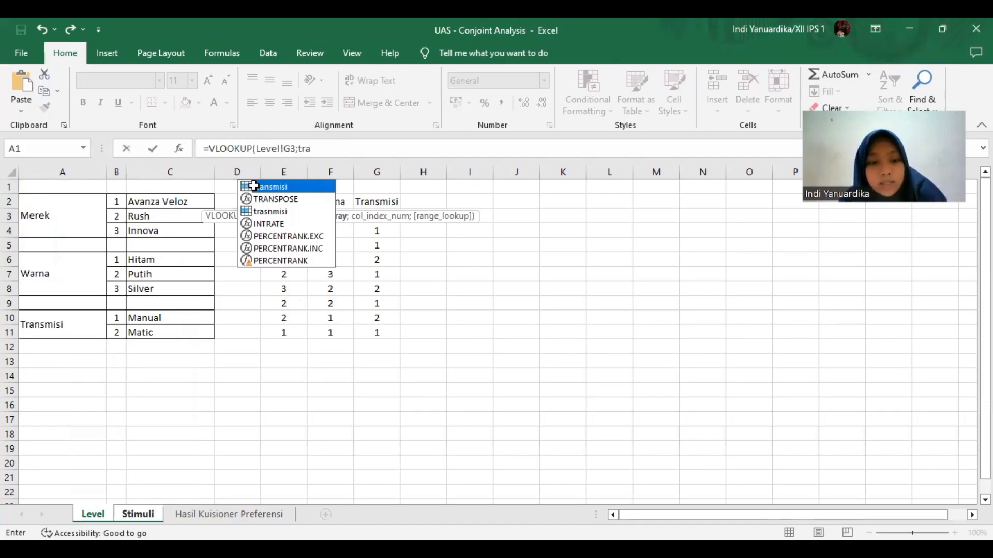
{"action": "double_click", "coordinate": [254, 186]}
{"action": "type", "text": ";2"}
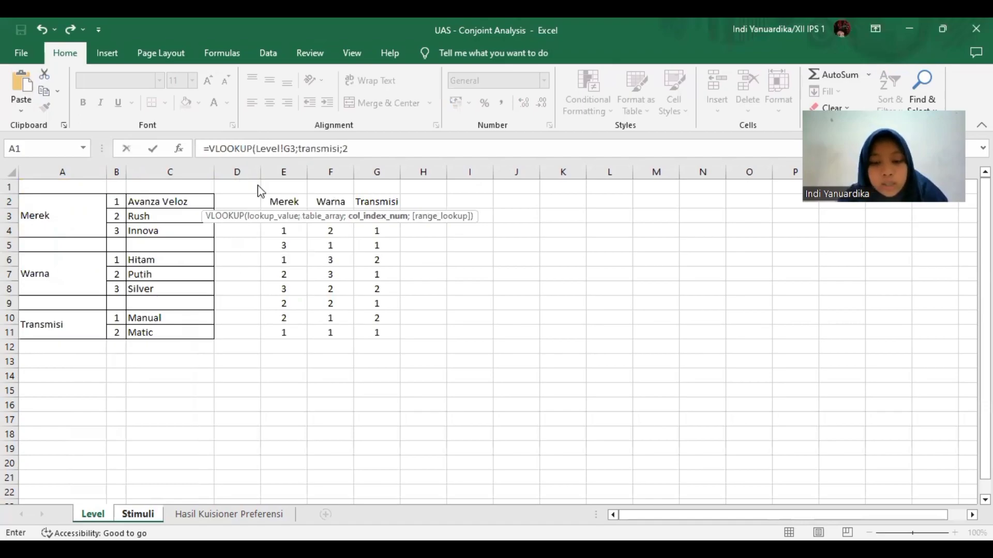
{"action": "type", "text": ";0"}
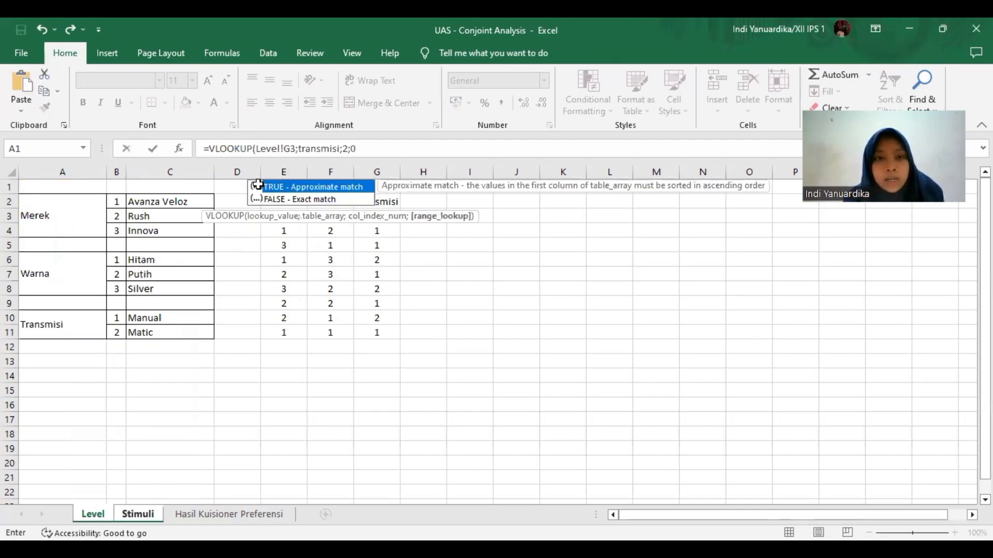
{"action": "key", "text": "Return"}
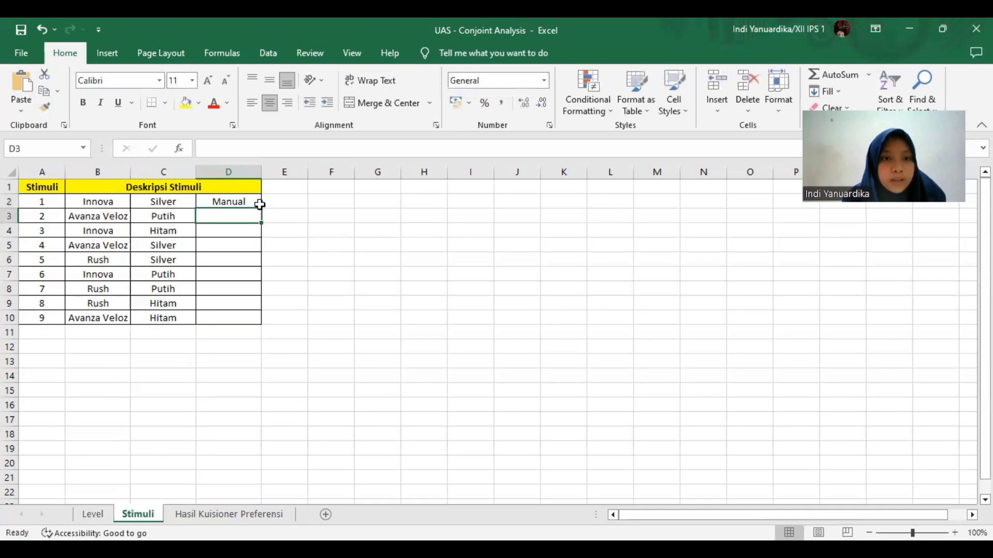
{"action": "left_click", "coordinate": [259, 204]}
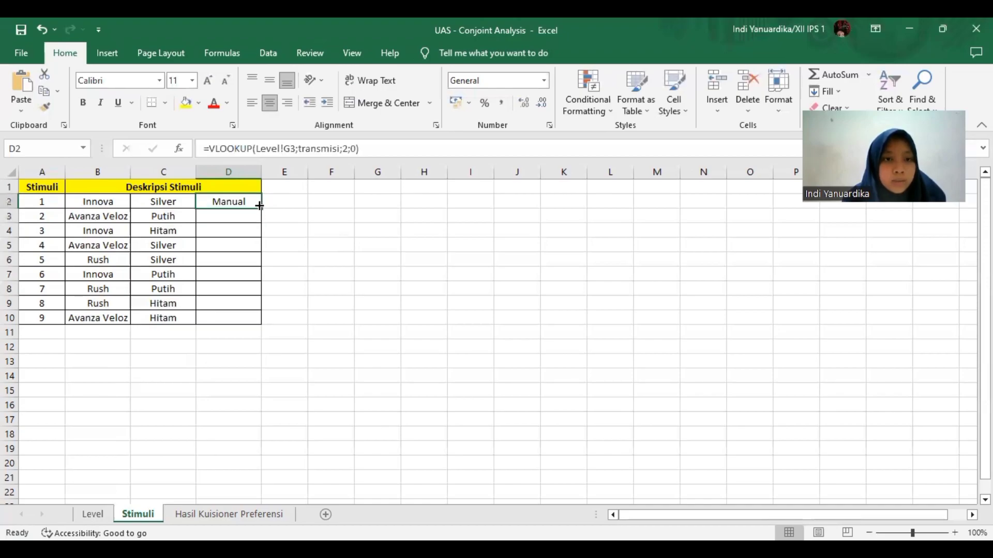
{"action": "double_click", "coordinate": [259, 206]}
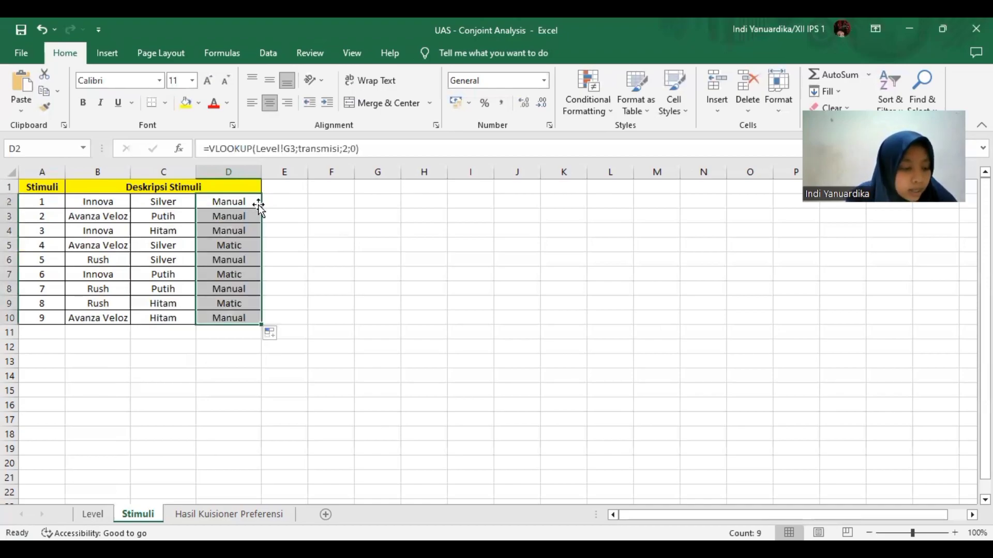
{"action": "left_click", "coordinate": [368, 285]}
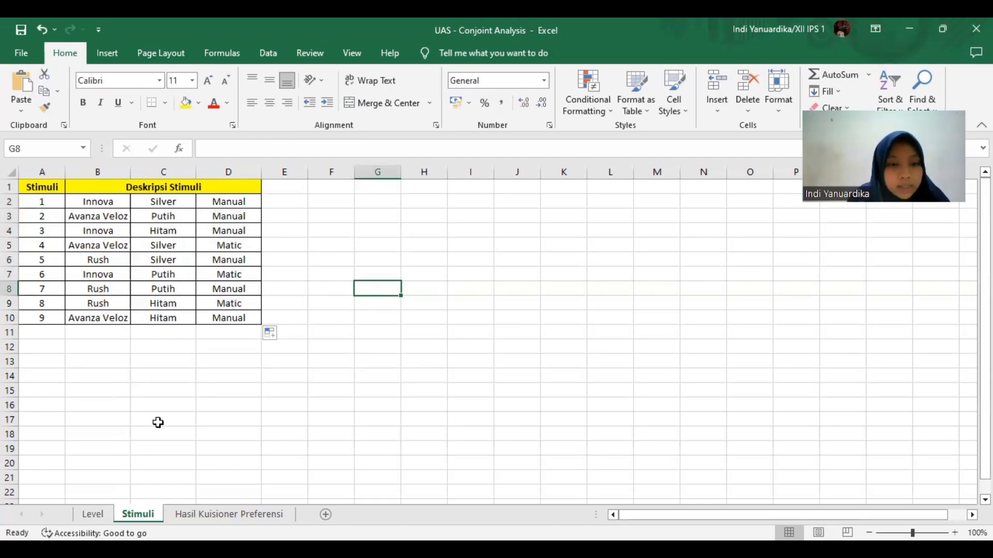
Copy the respondent numbers and P1–P9 ratings in A3:J26 on the Hasil Kuisioner Preferensi sheet and switch to File Explorer.
{"action": "left_click", "coordinate": [241, 508]}
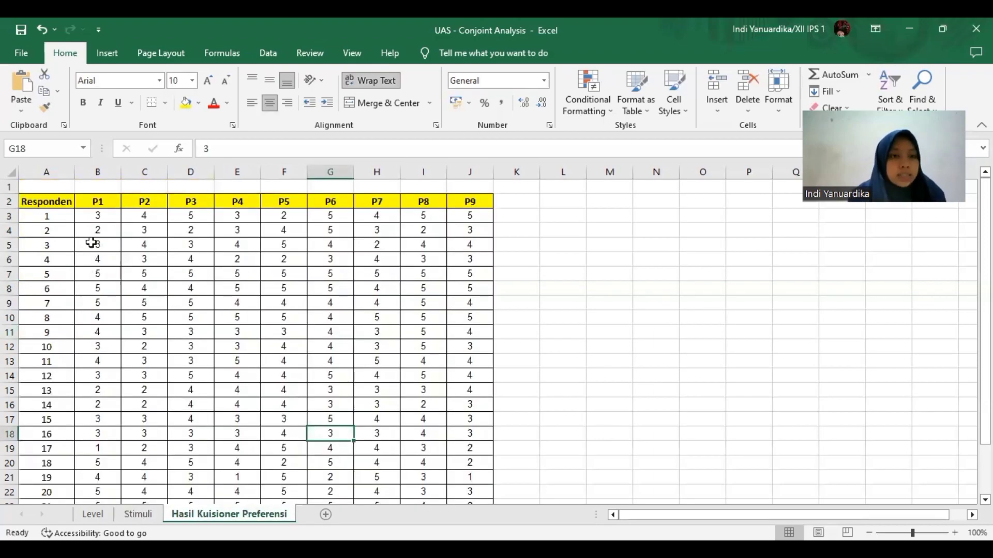
{"action": "left_click", "coordinate": [71, 219]}
{"action": "left_click_drag", "start_coordinate": [222, 287], "coordinate": [467, 523]}
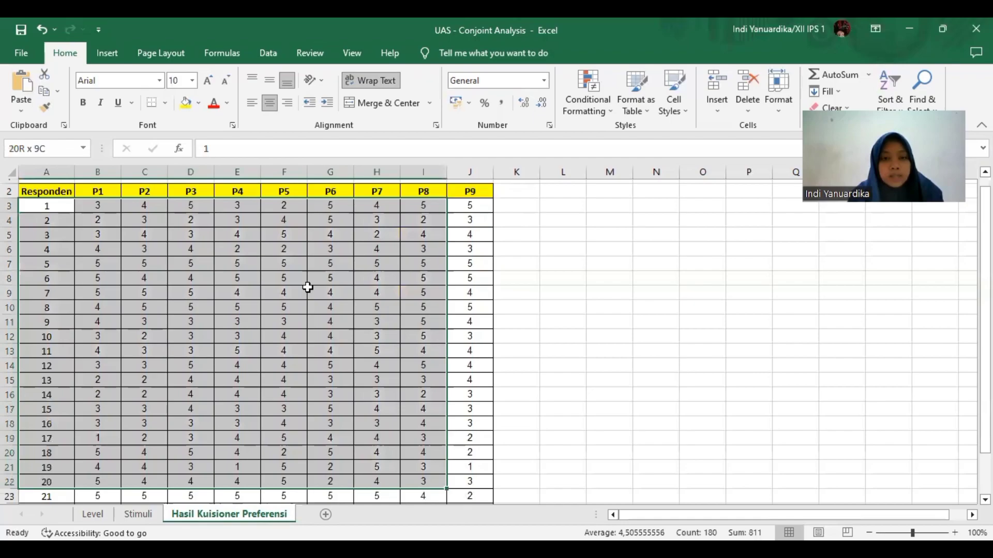
{"action": "key", "text": "ctrl+shift+End"}
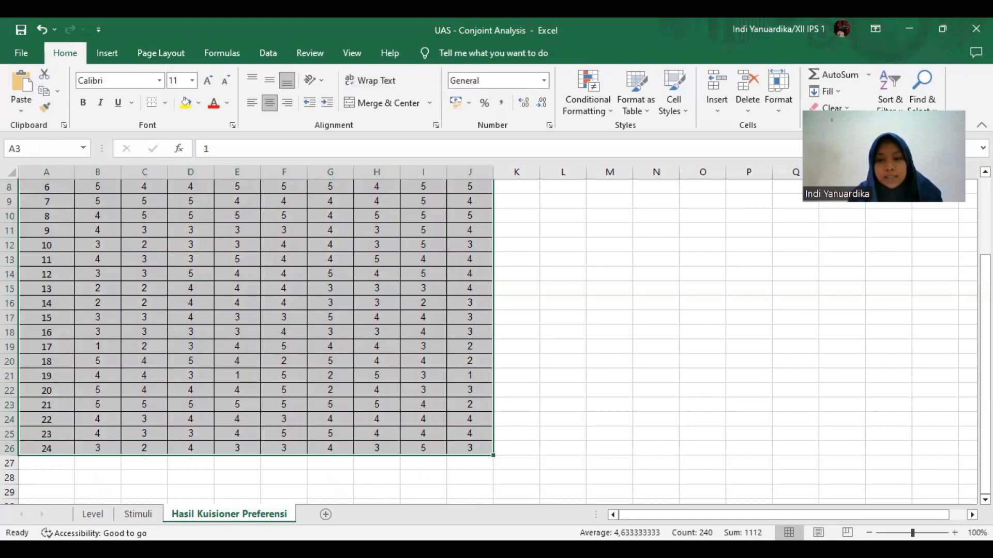
{"action": "key", "text": "ctrl+c"}
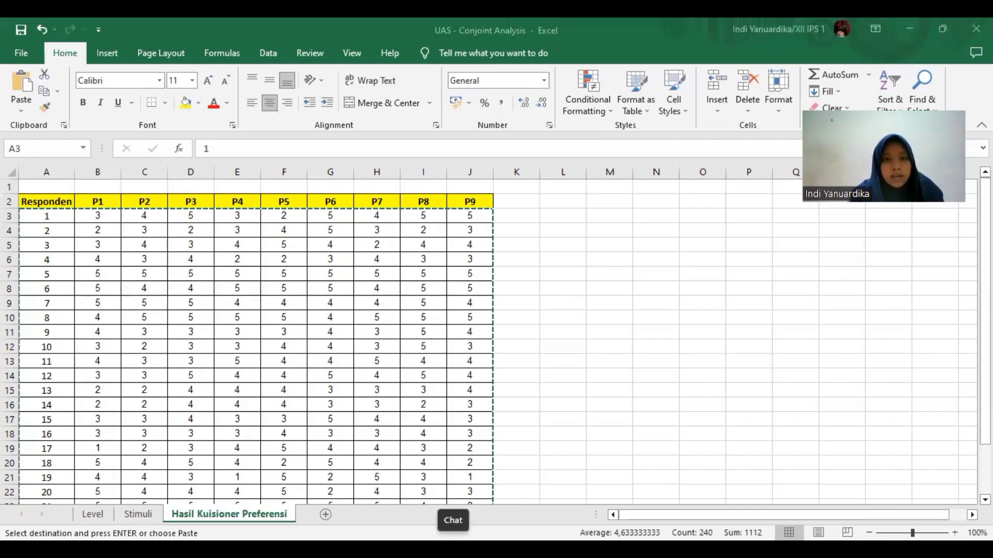
{"action": "key", "text": "alt+Tab"}
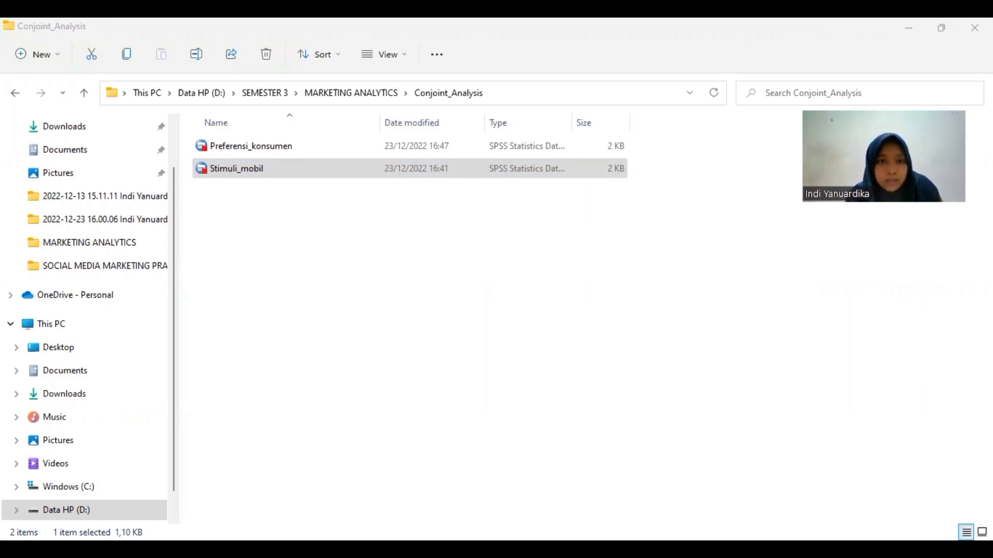
Open the properties of the Stimuli_mobil data file in the Conjoint_Analysis folder.
{"action": "left_click", "coordinate": [229, 166]}
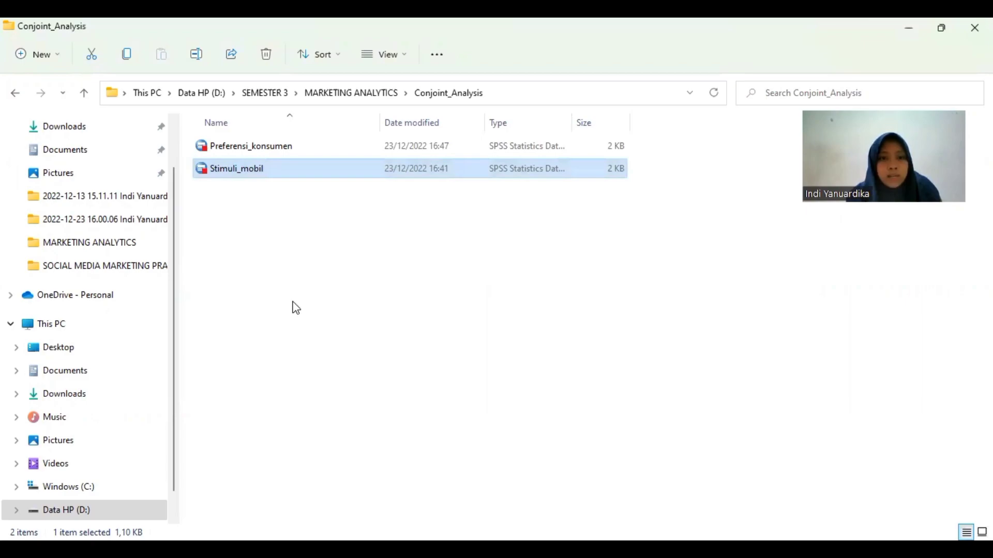
{"action": "key", "text": "Menu"}
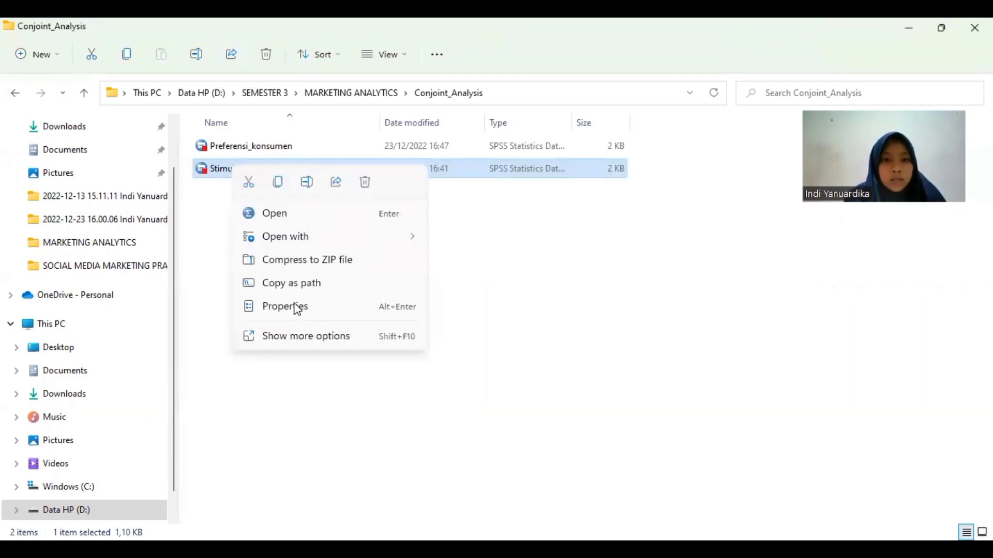
{"action": "left_click", "coordinate": [305, 308]}
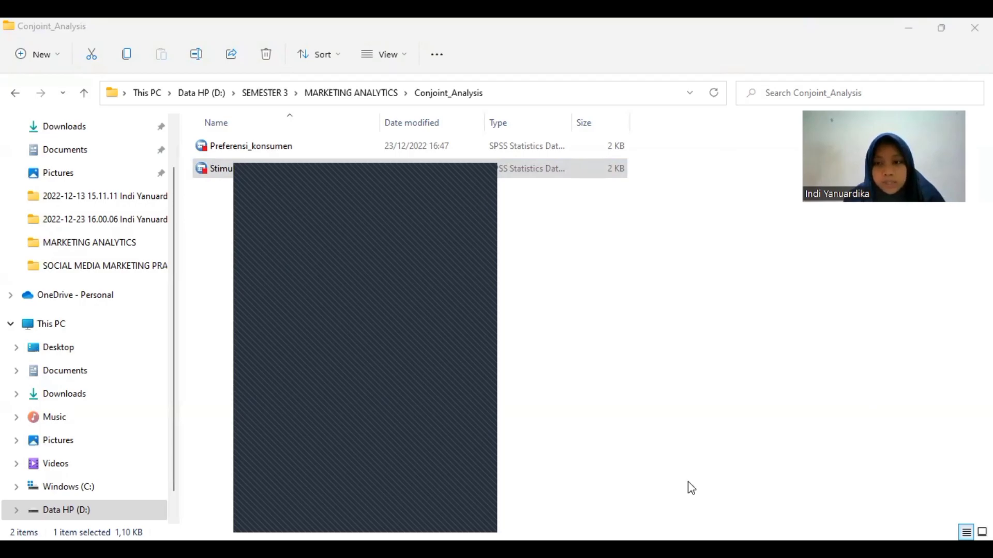
{"action": "left_click", "coordinate": [572, 370]}
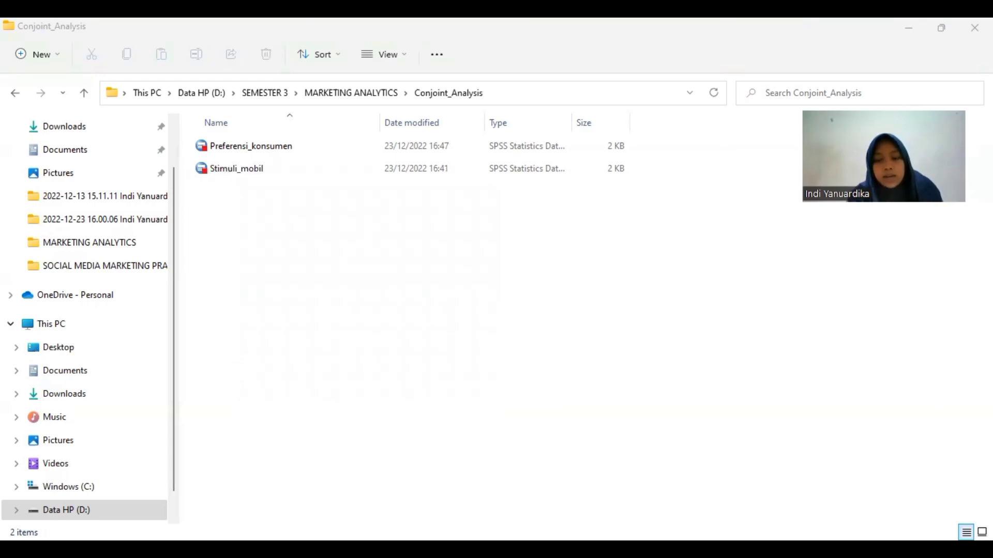
Open the Stimuli_mobil file name for editing with its whole text selected, and leave it without renaming.
{"action": "left_click", "coordinate": [227, 170]}
{"action": "left_click", "coordinate": [228, 170]}
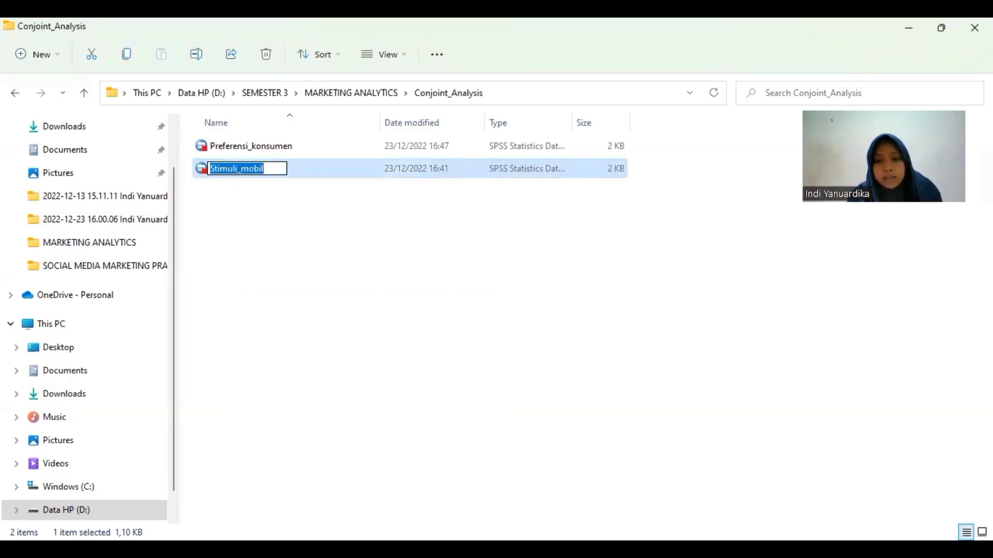
{"action": "left_click", "coordinate": [797, 416]}
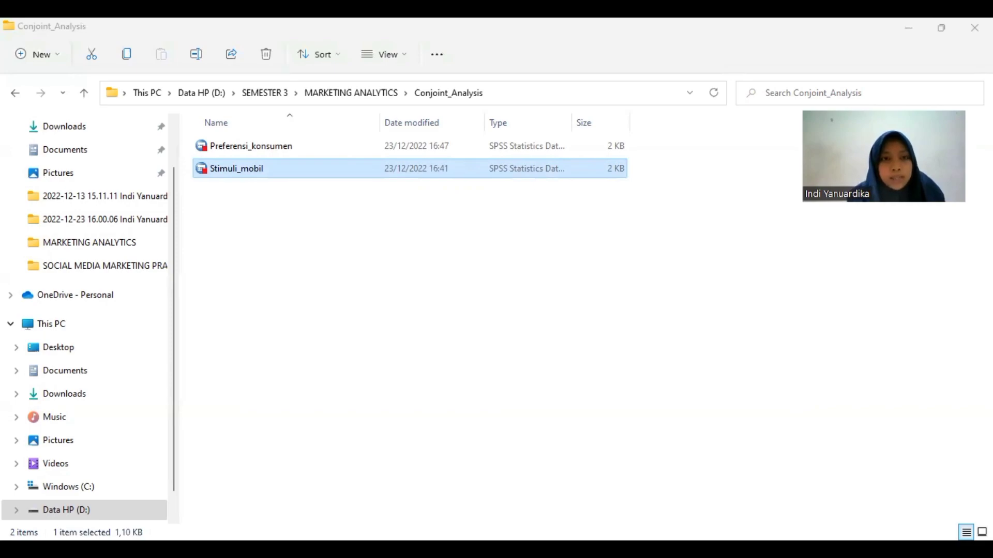
Open the Preferensi_konsumen file name for editing with its whole text selected, and switch away from File Explorer.
{"action": "left_click", "coordinate": [255, 145]}
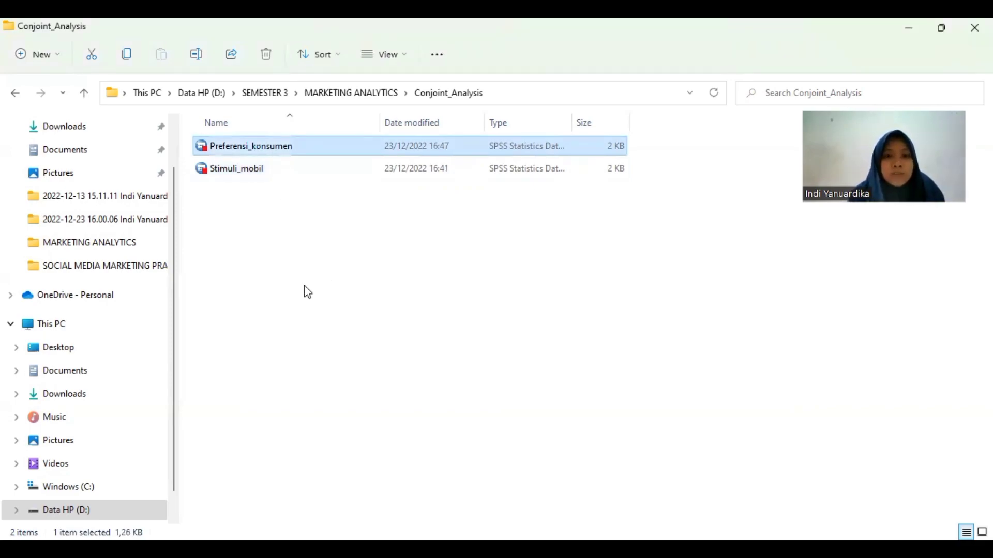
{"action": "left_click", "coordinate": [332, 284]}
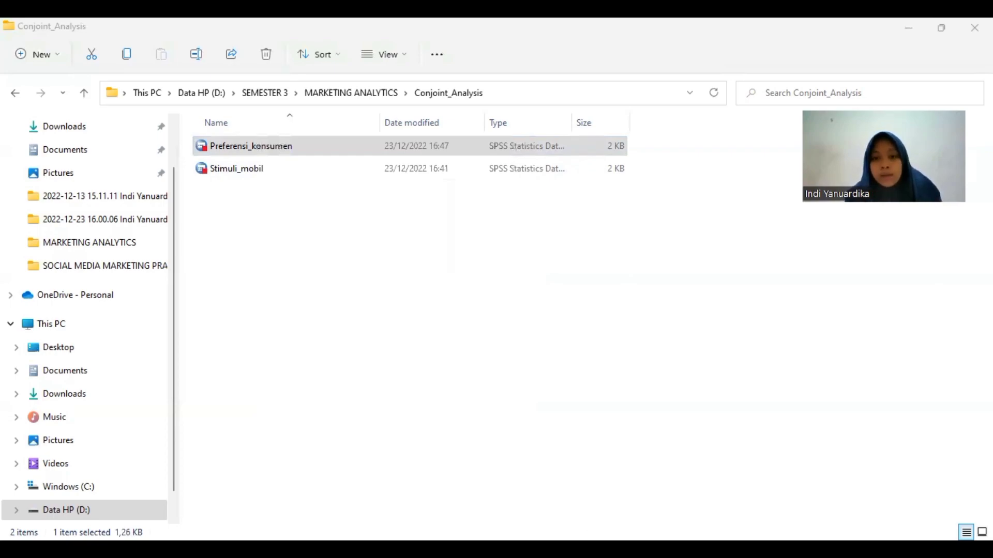
{"action": "left_click", "coordinate": [257, 148]}
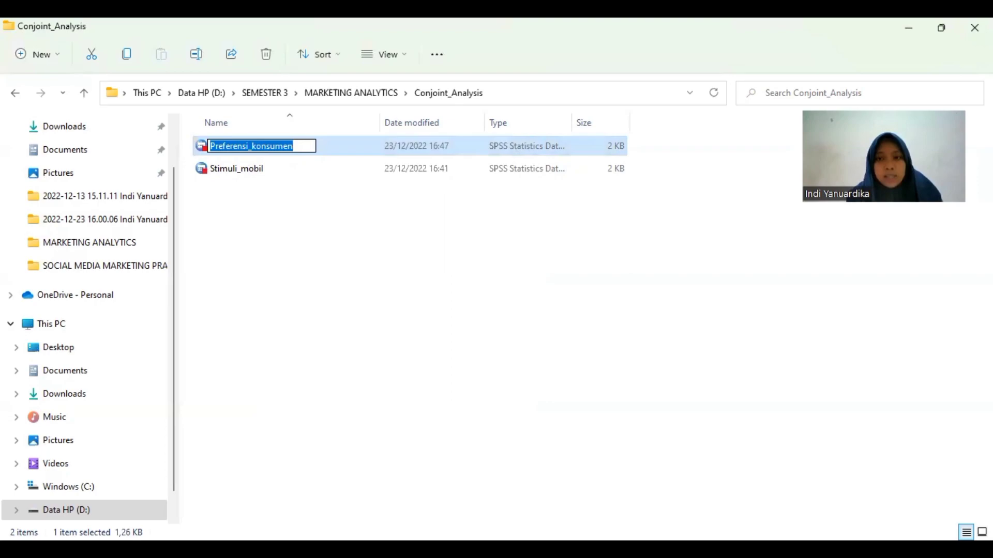
{"action": "key", "text": "alt+Tab"}
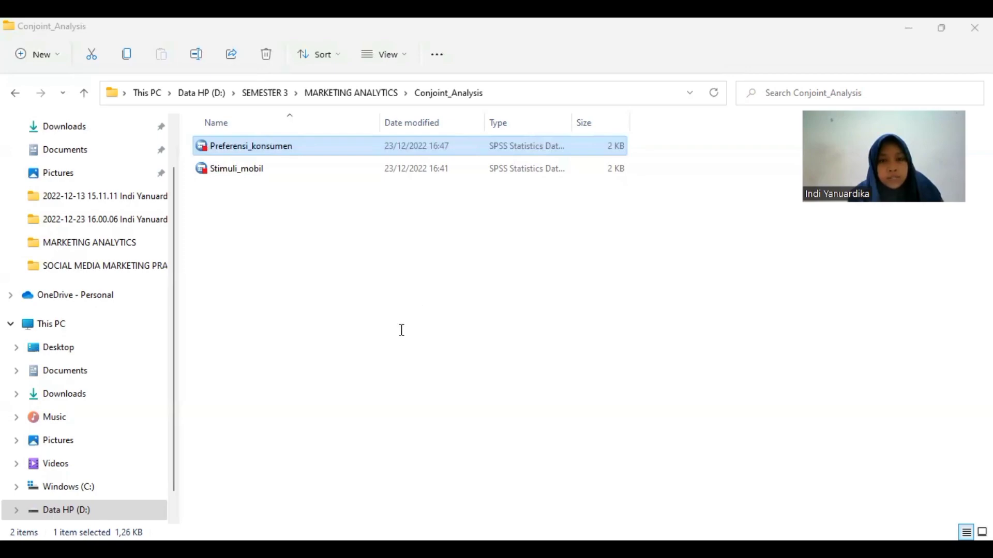
{"action": "key", "text": "alt+Tab"}
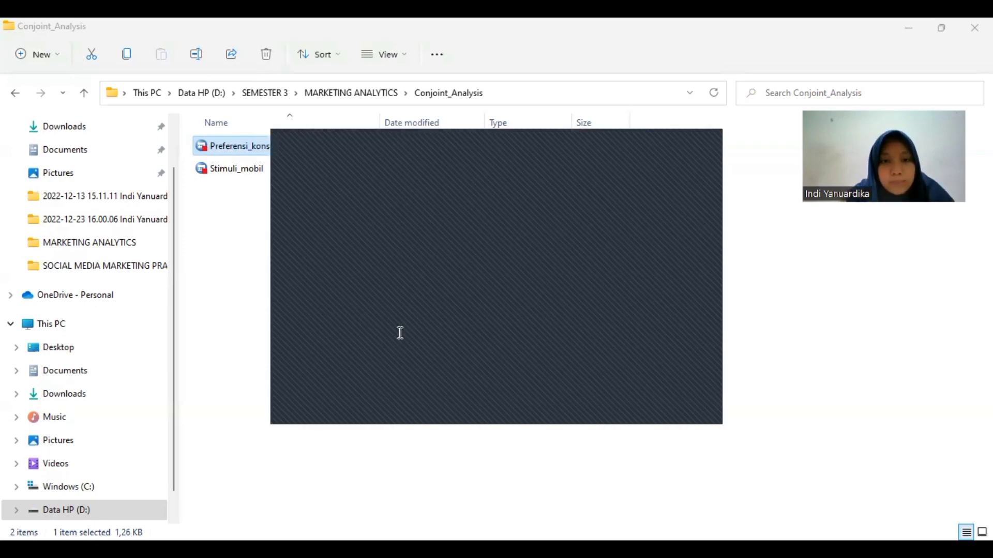